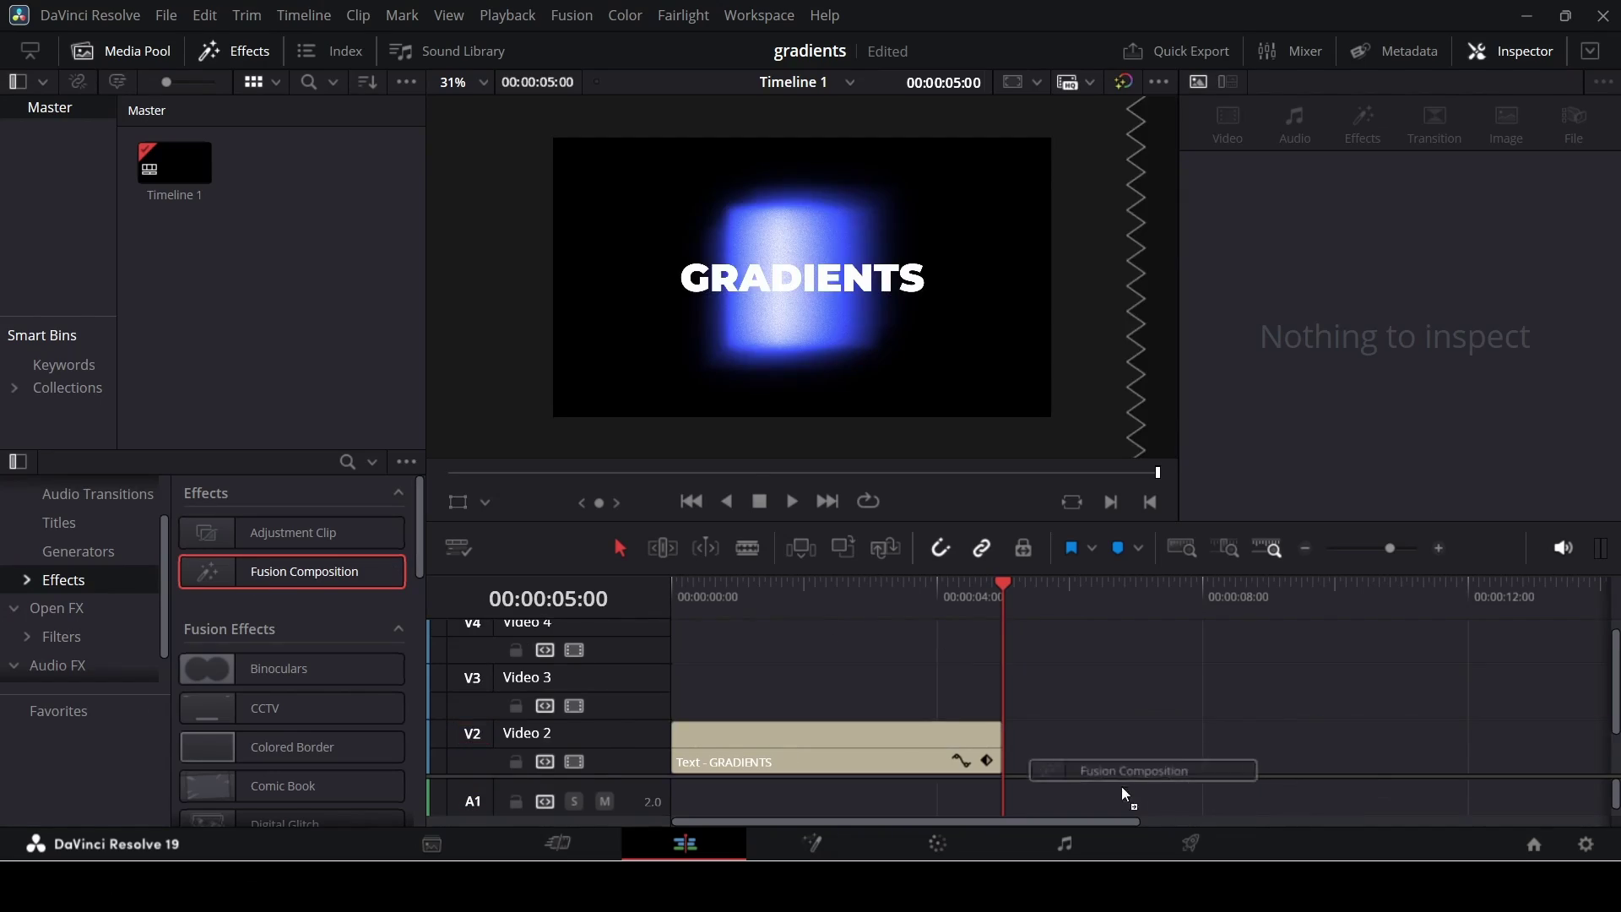
# Place the playhead over the new empty Fusion Composition clip on Video 1 and open it in the Fusion page.
pyautogui.click(1168, 608)
pyautogui.rightClick(1191, 755)
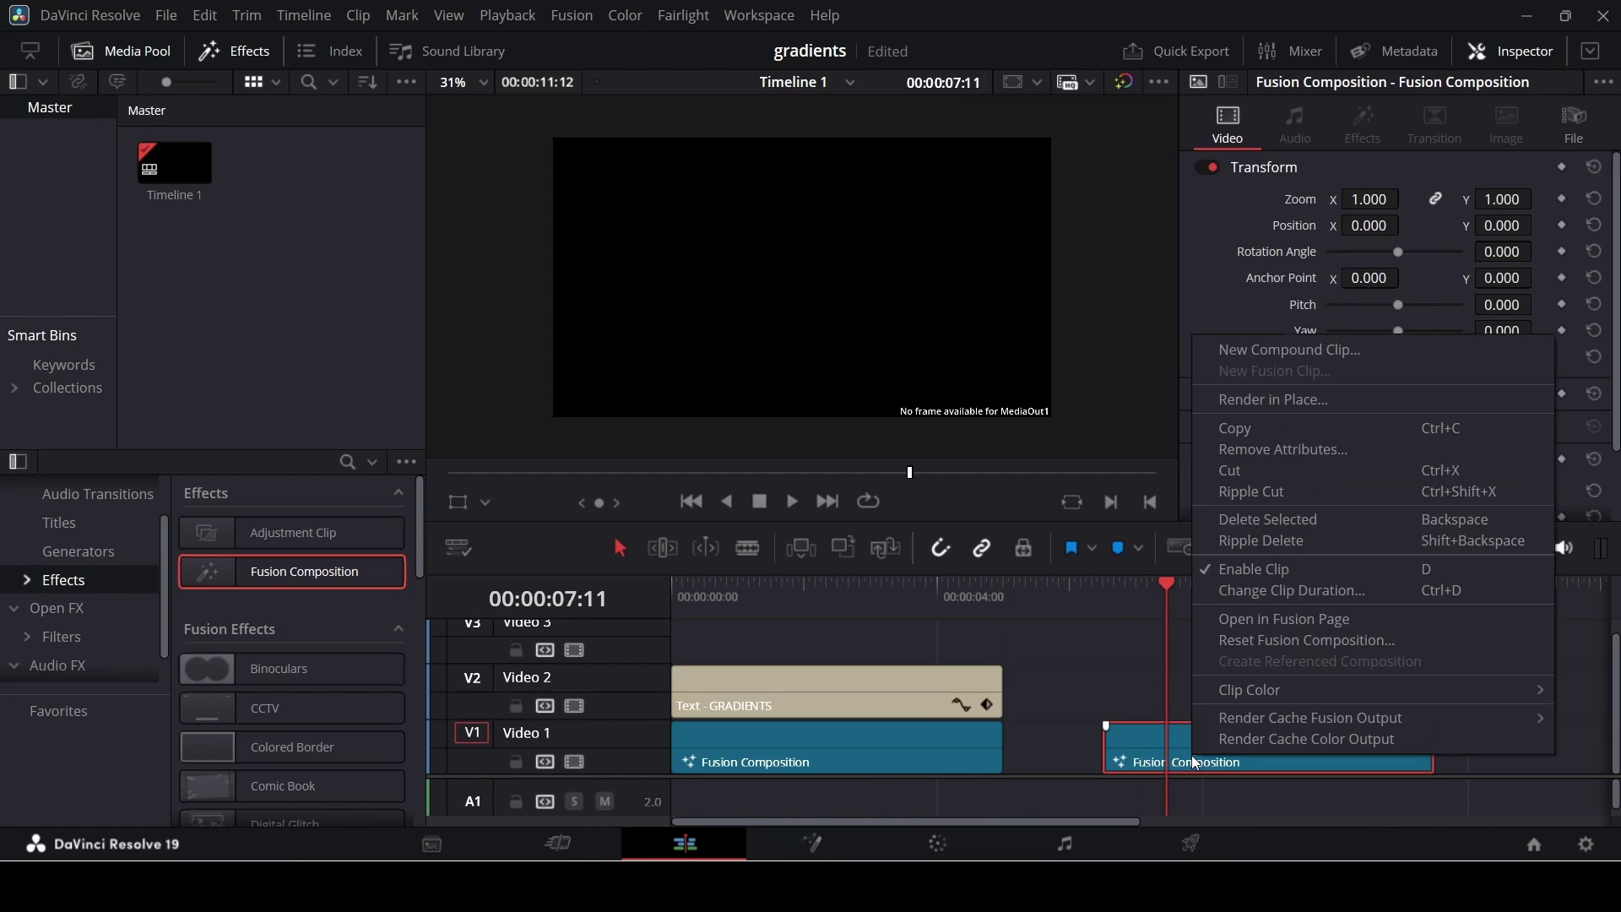
pyautogui.click(1316, 622)
# Add a Background node connected to MediaOut1 and set its type to Gradient.
pyautogui.moveTo(27, 553); pyautogui.dragTo(743, 754)
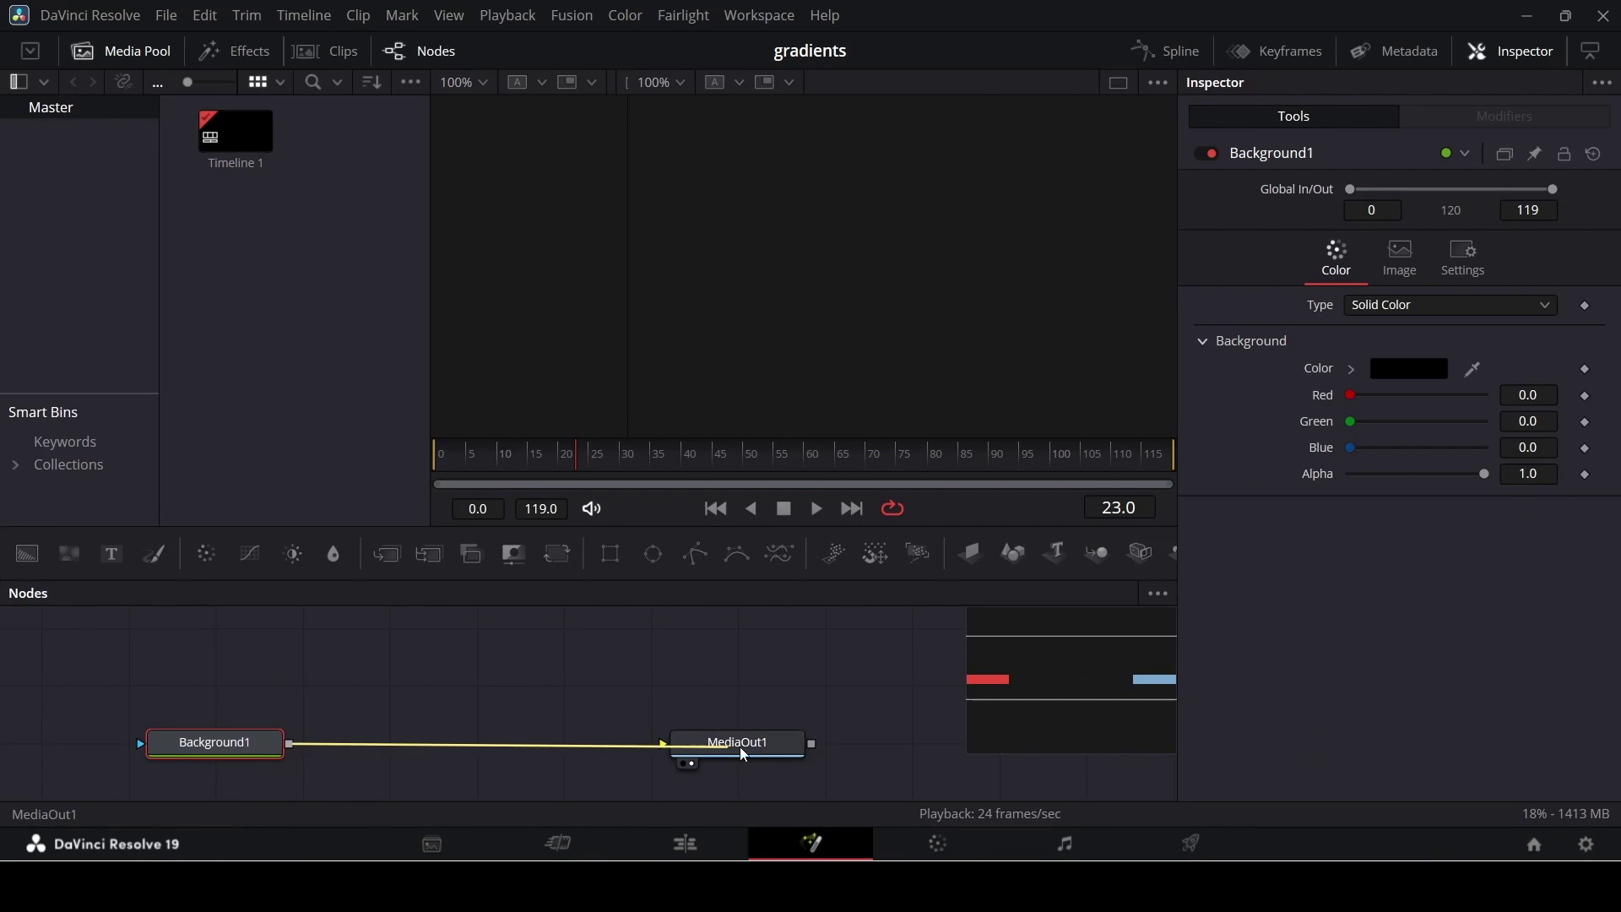
pyautogui.click(1420, 304)
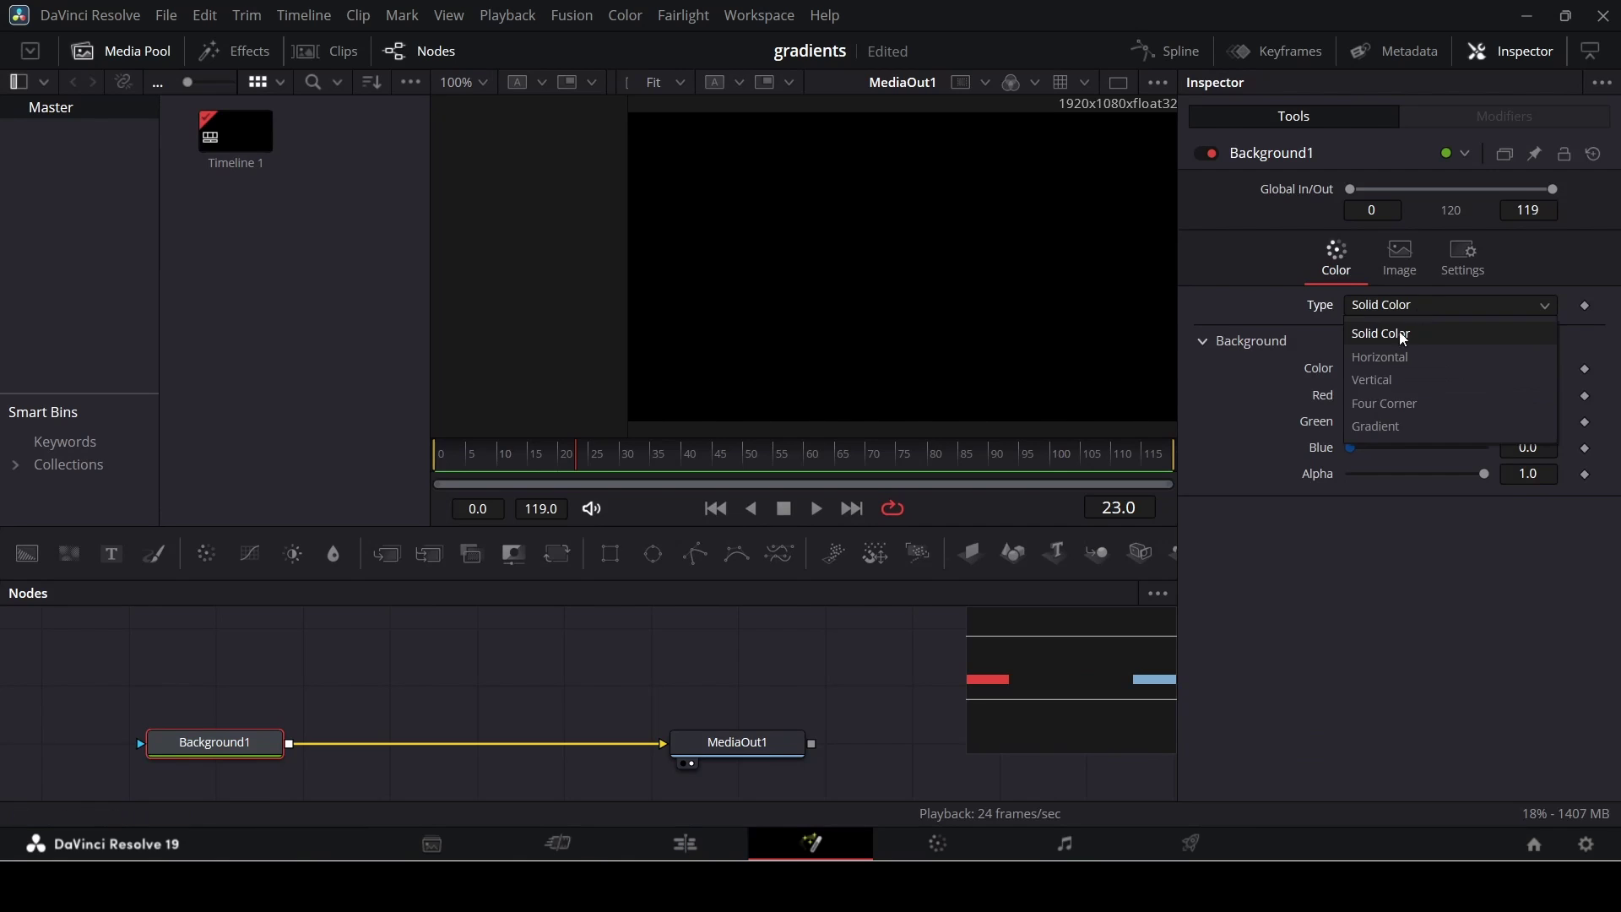
pyautogui.click(1391, 426)
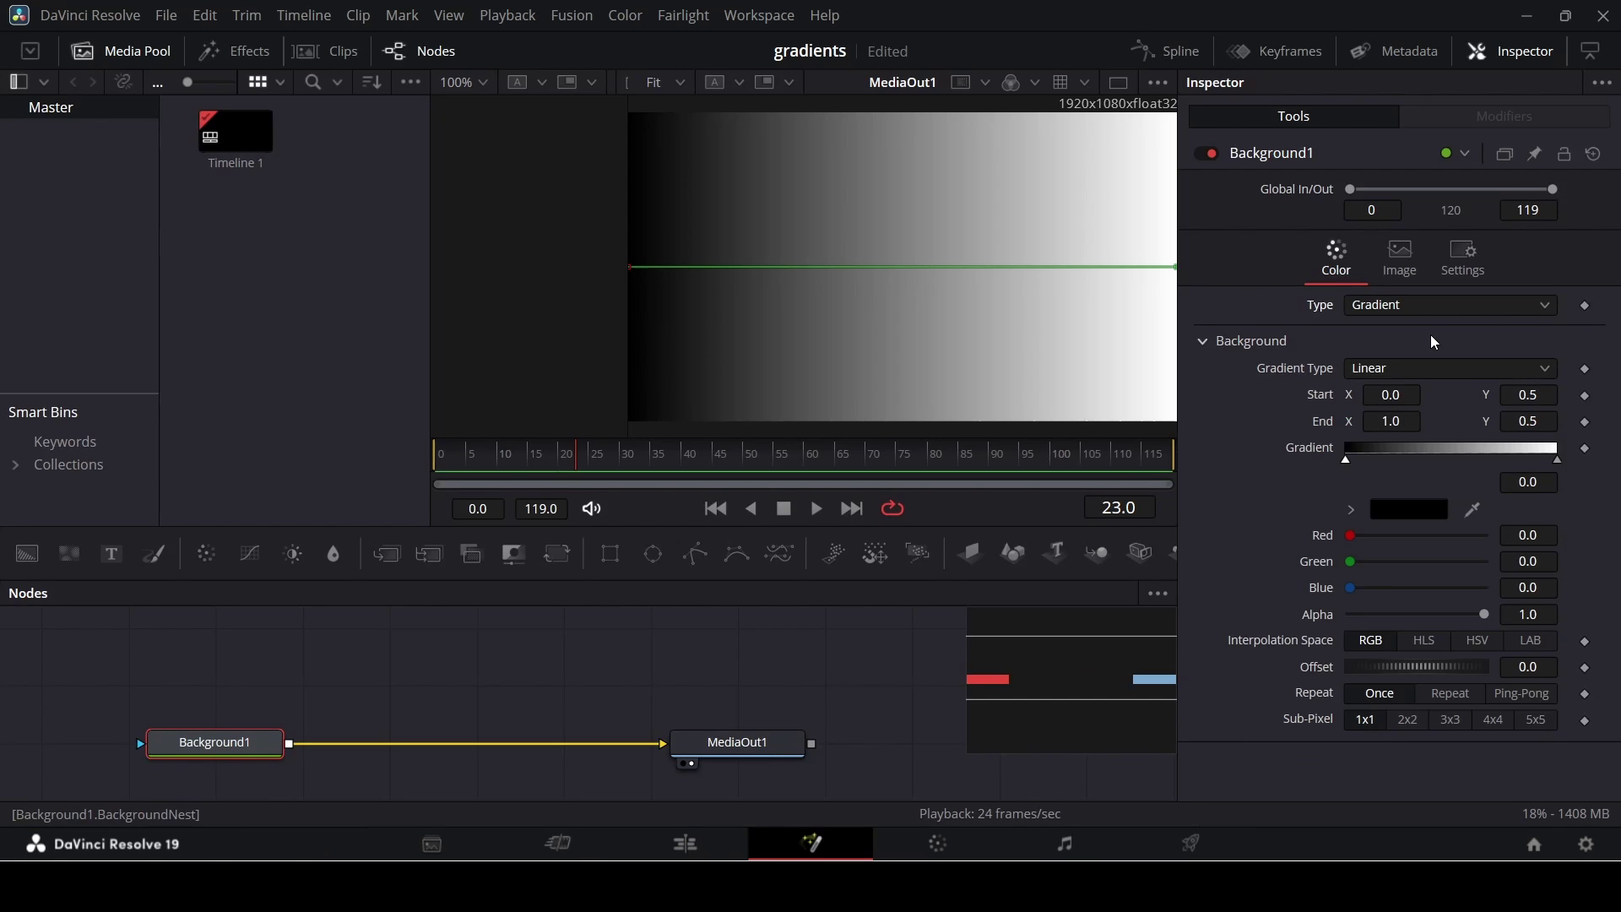
# Colour the gradient's start stop dark blue (hue 0.624, saturation 0.982, value 0.48) and its end stop black.
pyautogui.click(1352, 510)
pyautogui.moveTo(1532, 607)
pyautogui.mouseDown()
pyautogui.moveTo(1538, 518)
pyautogui.moveTo(1536, 610)
pyautogui.mouseUp()
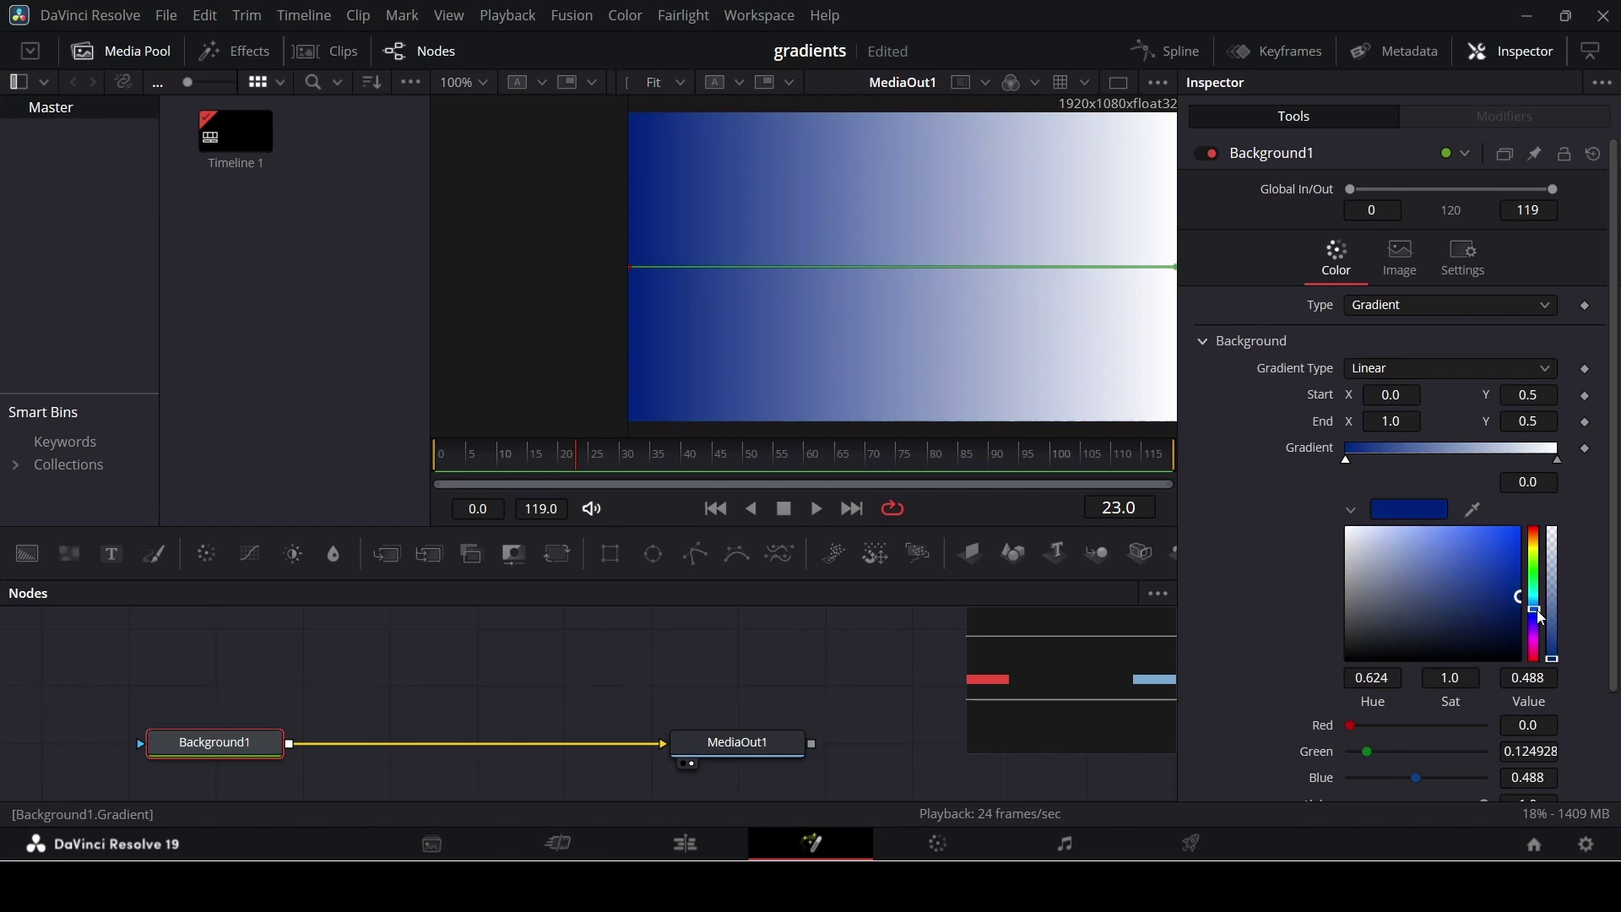
pyautogui.click(1517, 597)
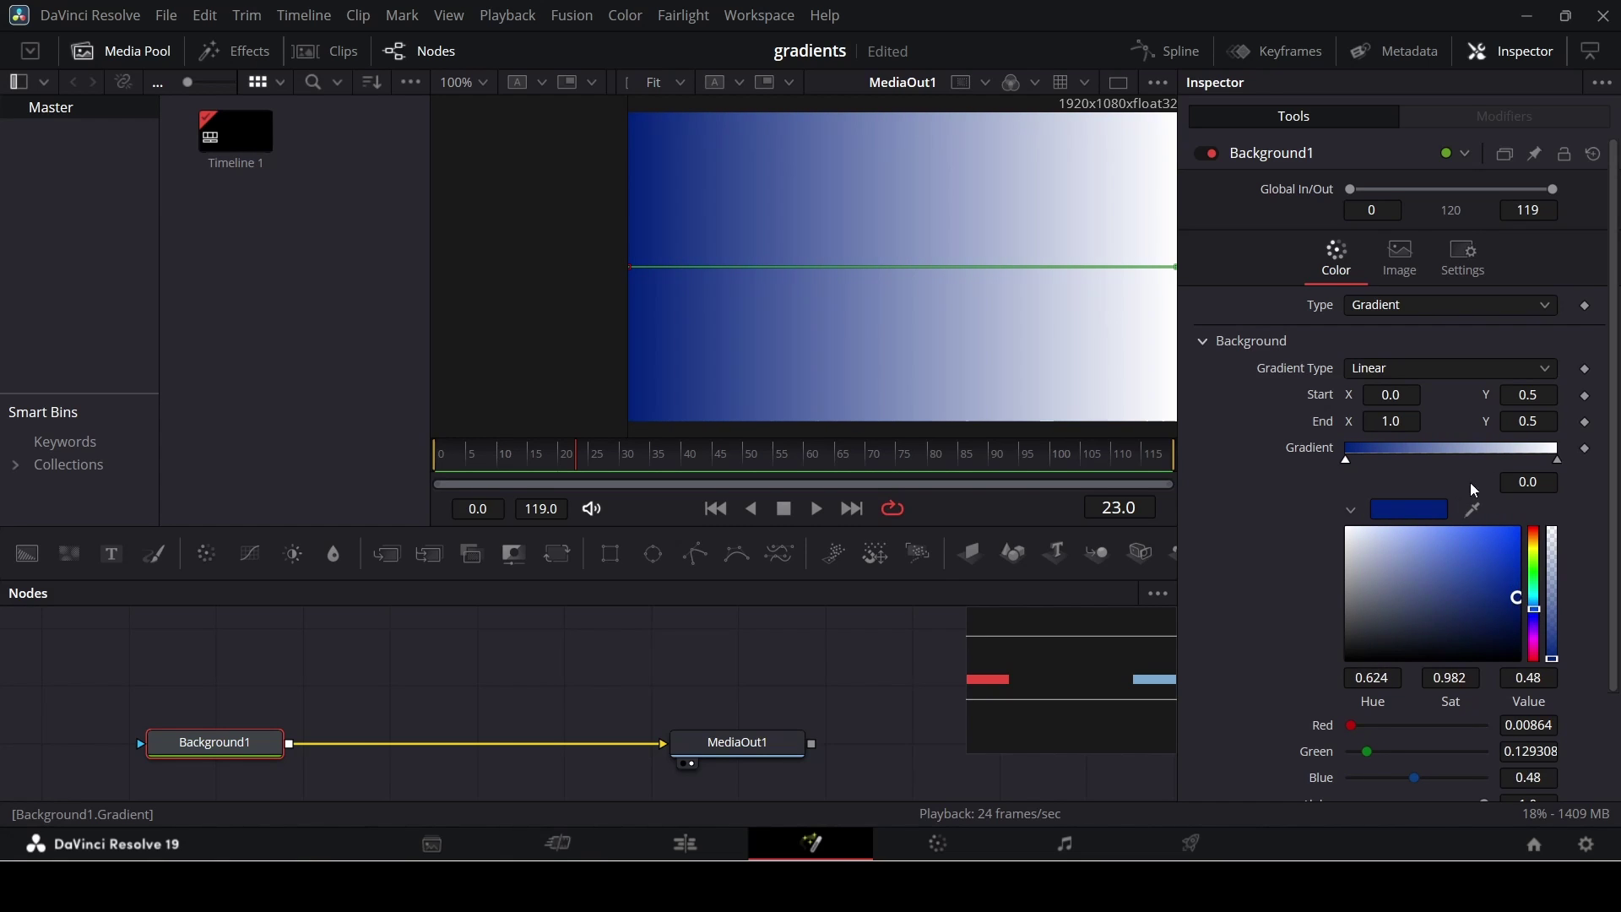
pyautogui.click(1557, 459)
pyautogui.moveTo(1393, 642); pyautogui.dragTo(1279, 689)
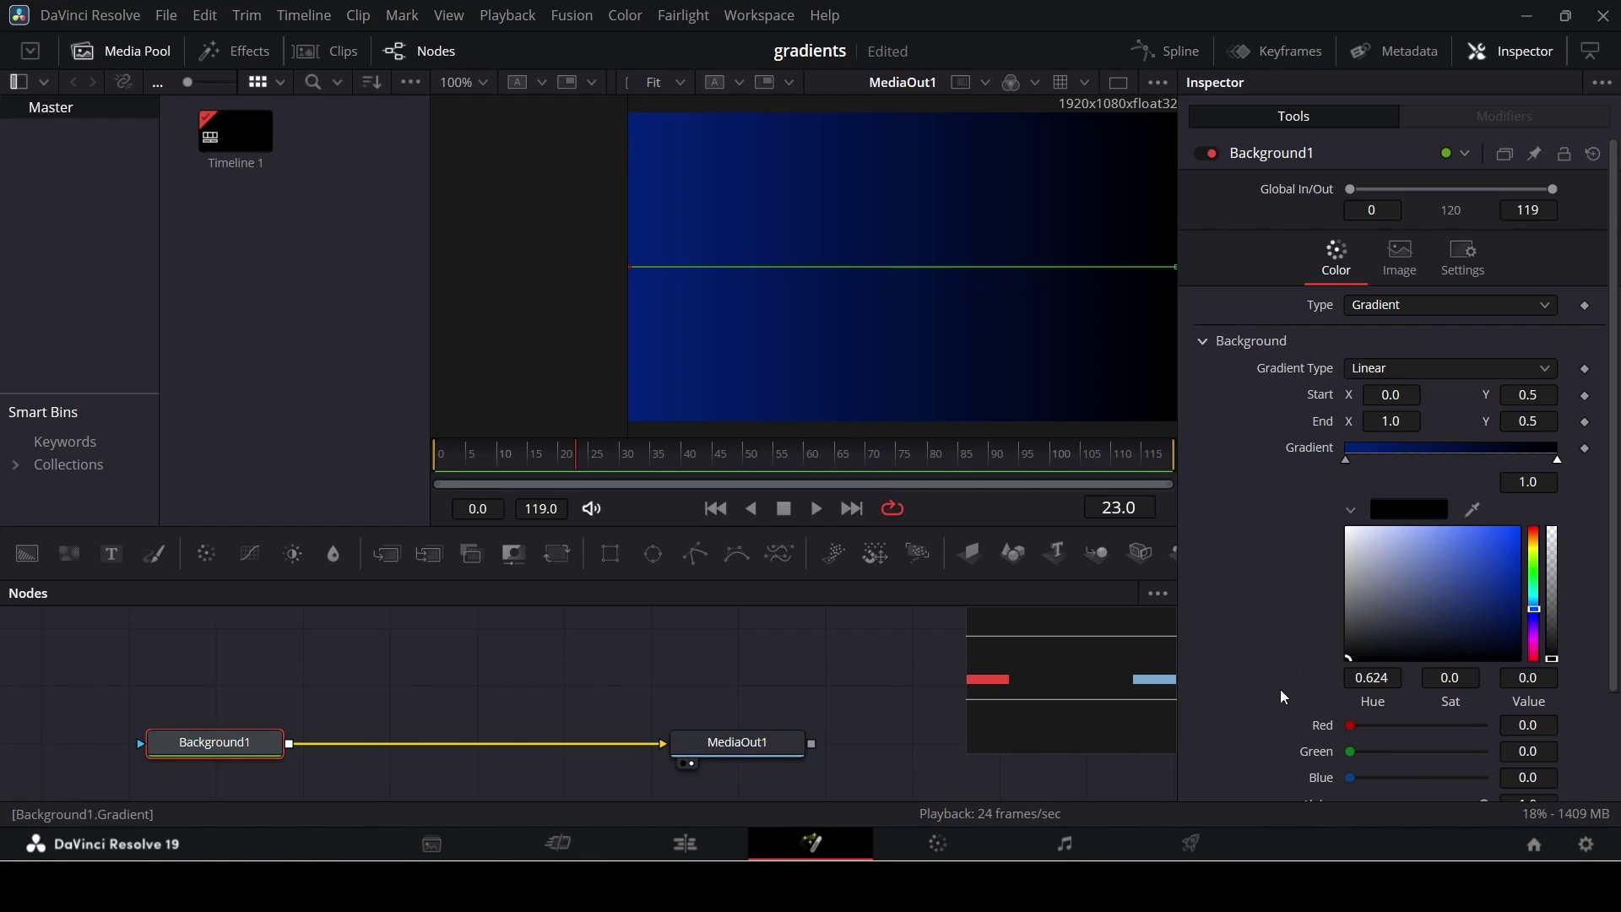
# Add a middle gradient stop at about 0.47 and colour it teal (hue 0.504, saturation 1.0, value 0.622).
pyautogui.click(1442, 460)
pyautogui.moveTo(1443, 459); pyautogui.dragTo(1447, 474)
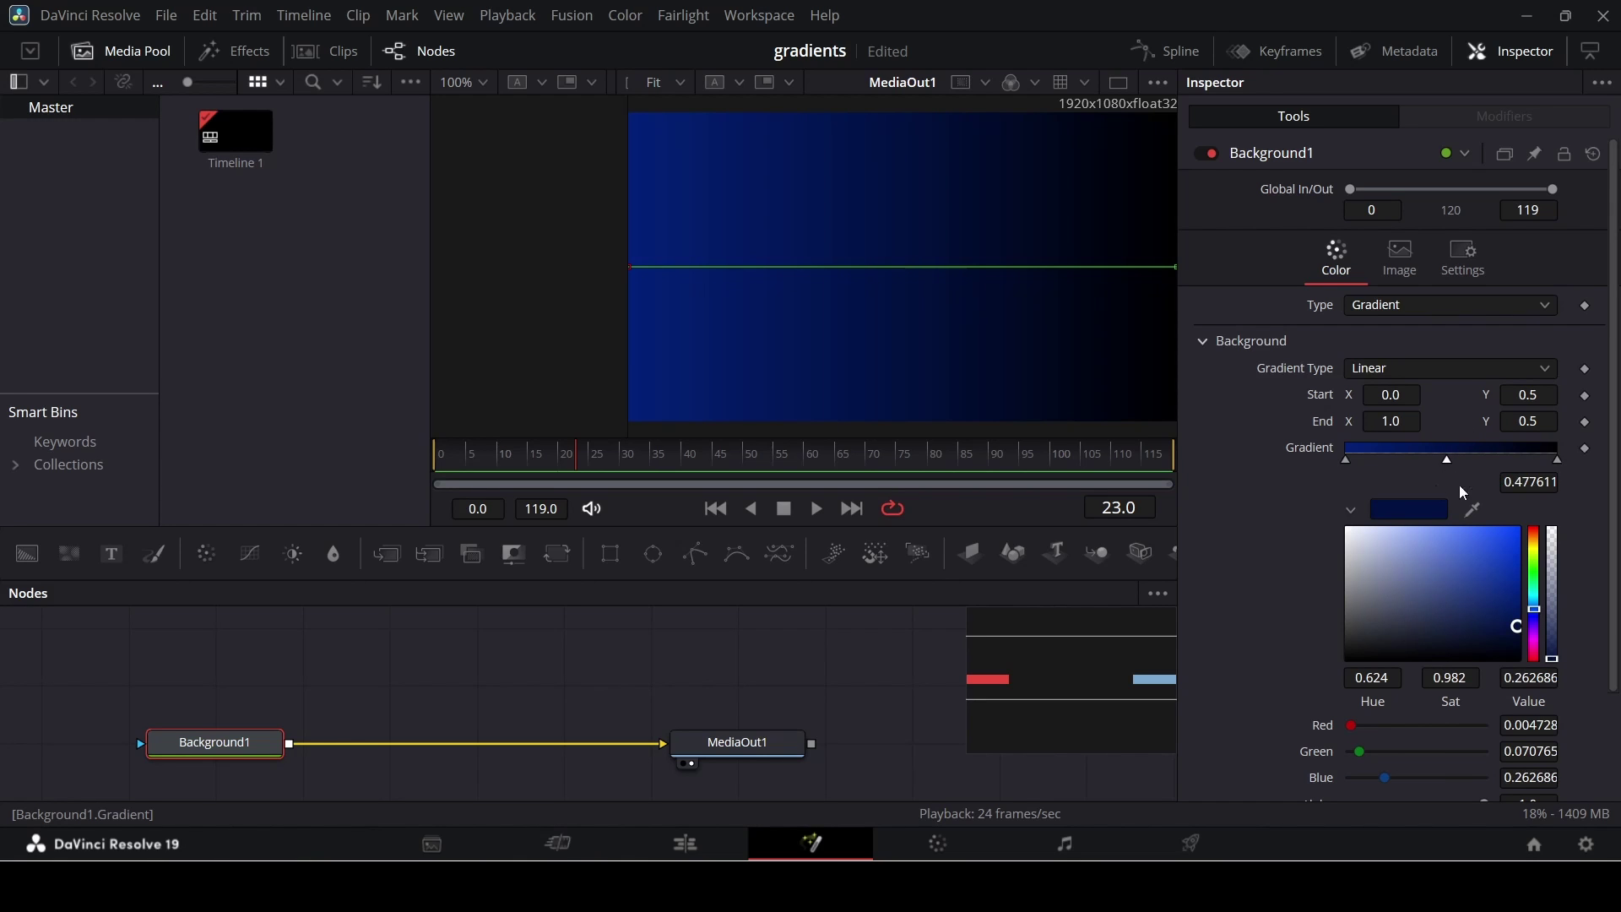
pyautogui.click(1437, 583)
pyautogui.moveTo(1532, 610)
pyautogui.mouseDown()
pyautogui.moveTo(1536, 596)
pyautogui.moveTo(1420, 574)
pyautogui.moveTo(1521, 564)
pyautogui.moveTo(1524, 577)
pyautogui.mouseUp()
pyautogui.click(1428, 589)
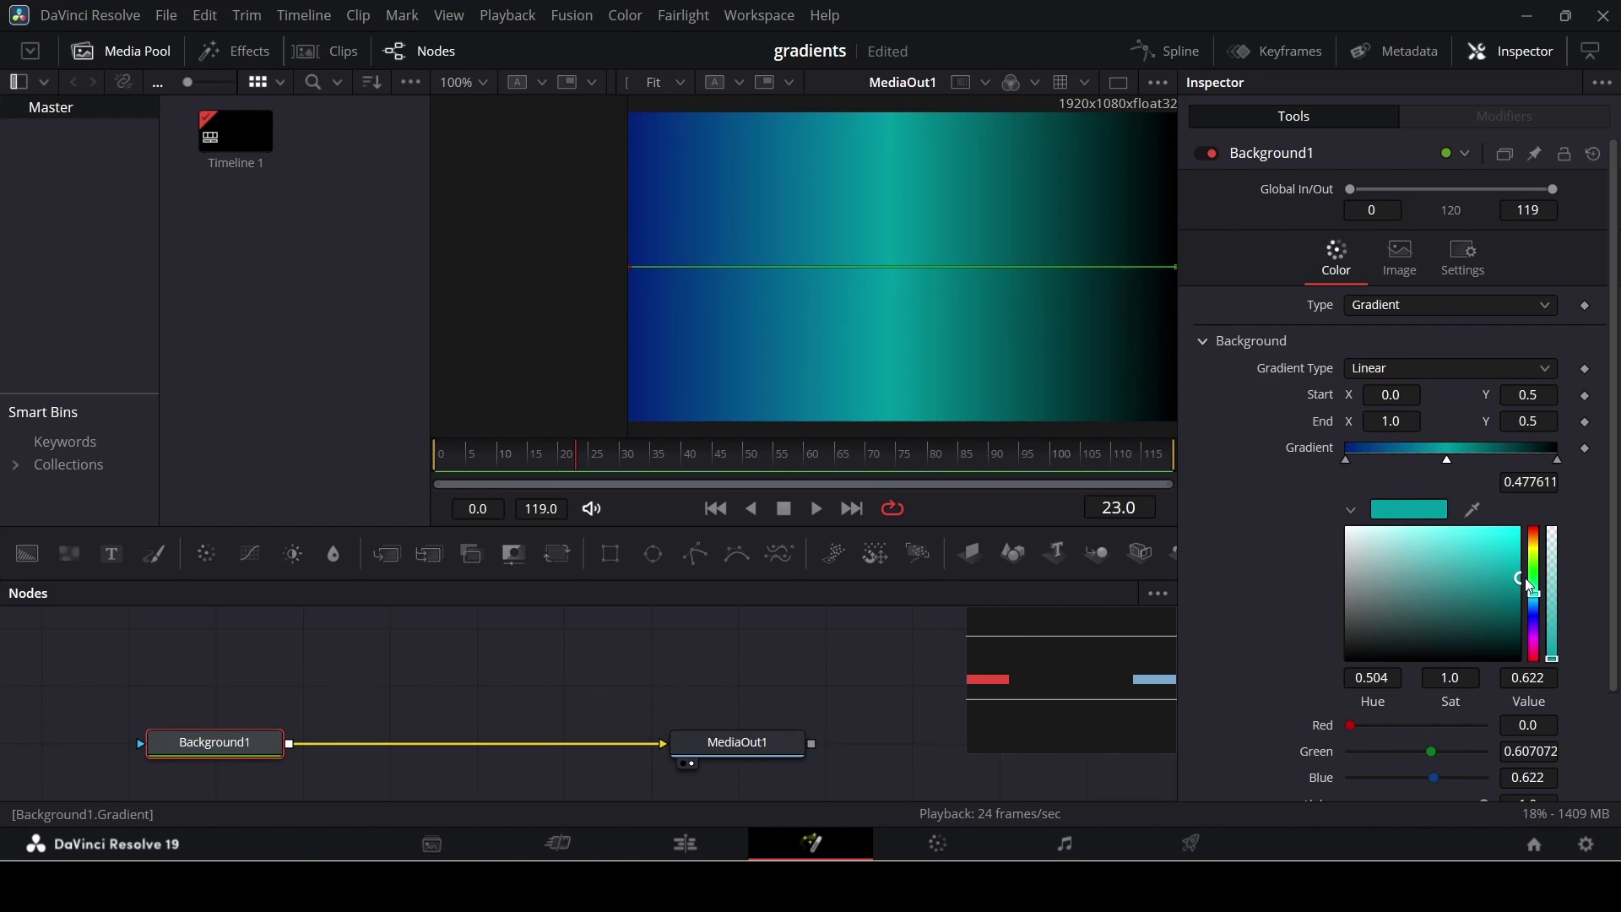
pyautogui.moveTo(1454, 459)
pyautogui.mouseDown()
pyautogui.moveTo(1482, 464)
pyautogui.moveTo(1424, 476)
pyautogui.moveTo(1445, 478)
pyautogui.mouseUp()
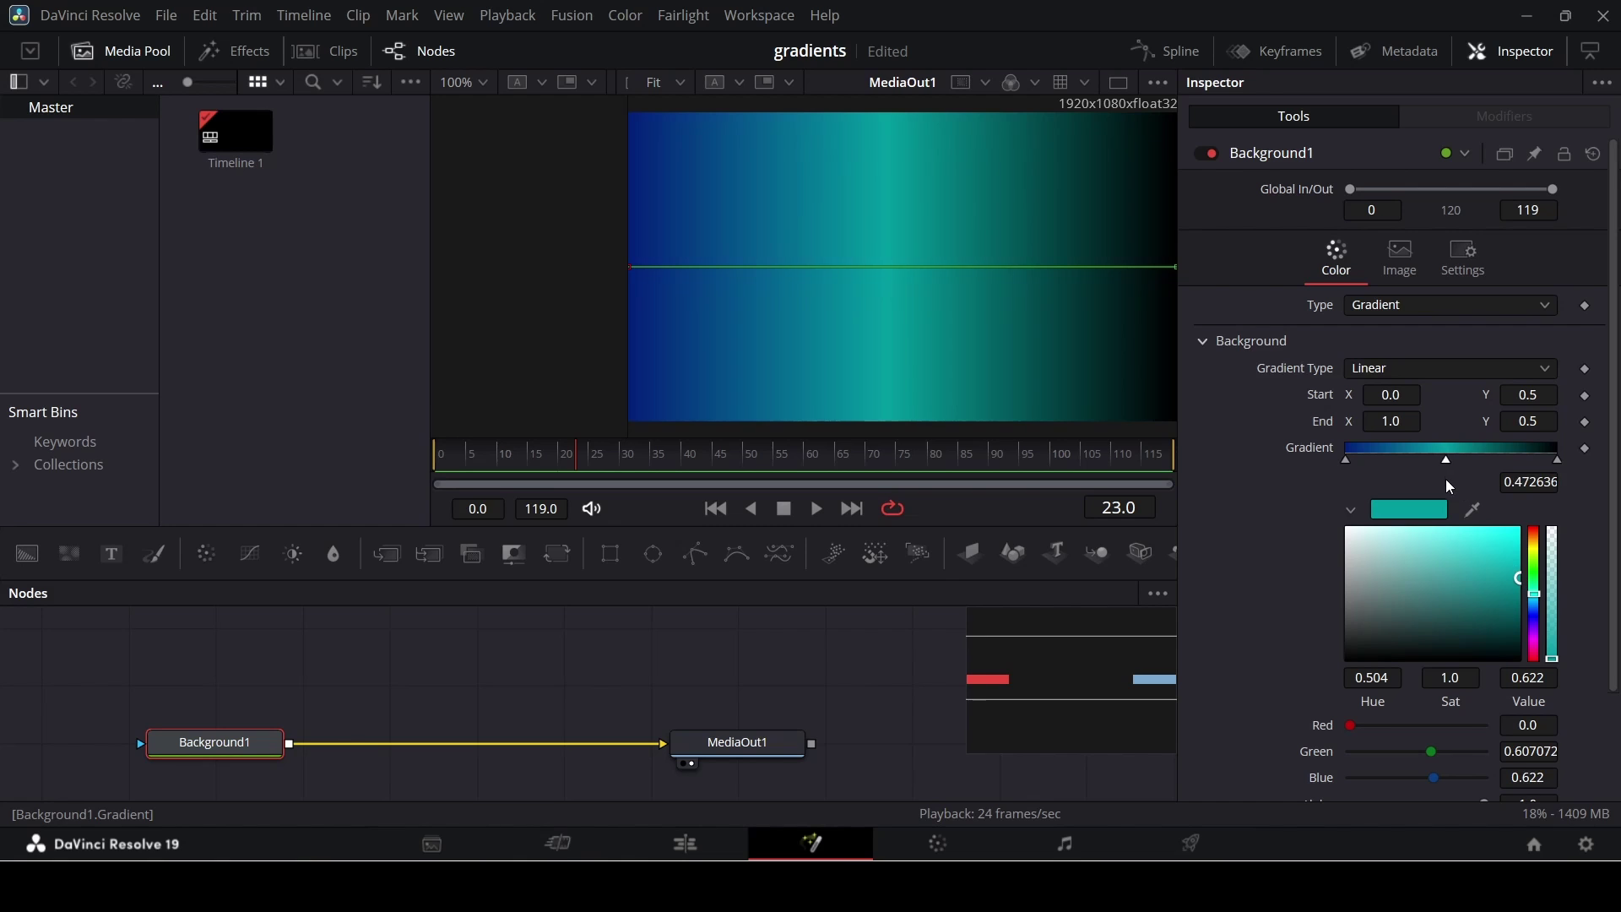
pyautogui.click(538, 703)
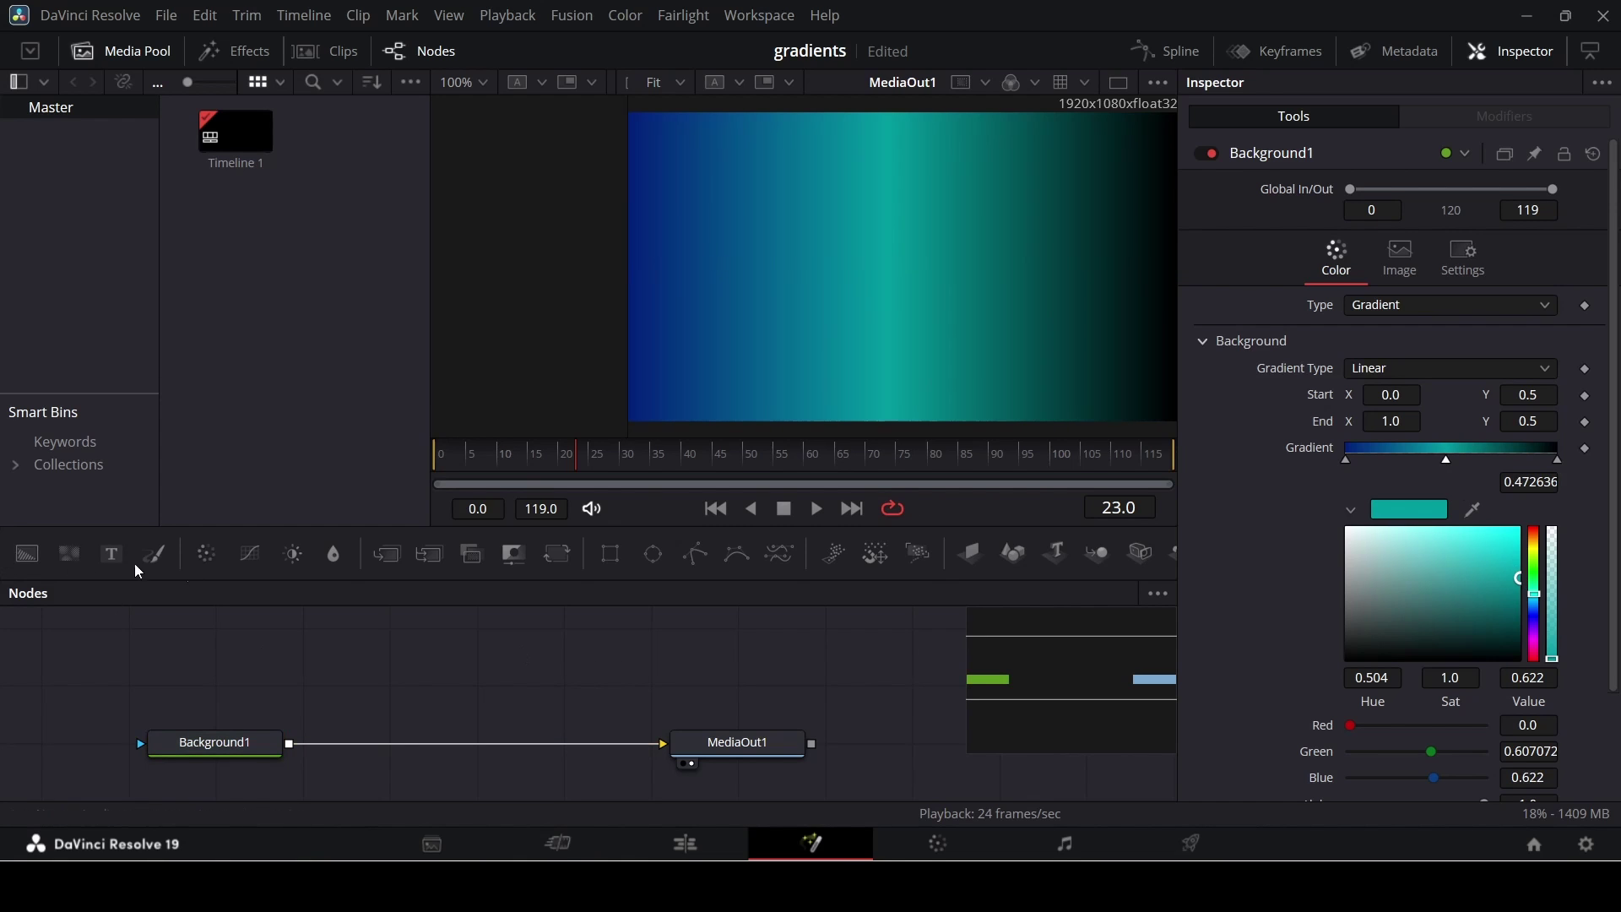
# Mask Background1 with a Rectangle node and select the rectangle for editing.
pyautogui.moveTo(611, 560); pyautogui.dragTo(261, 747)
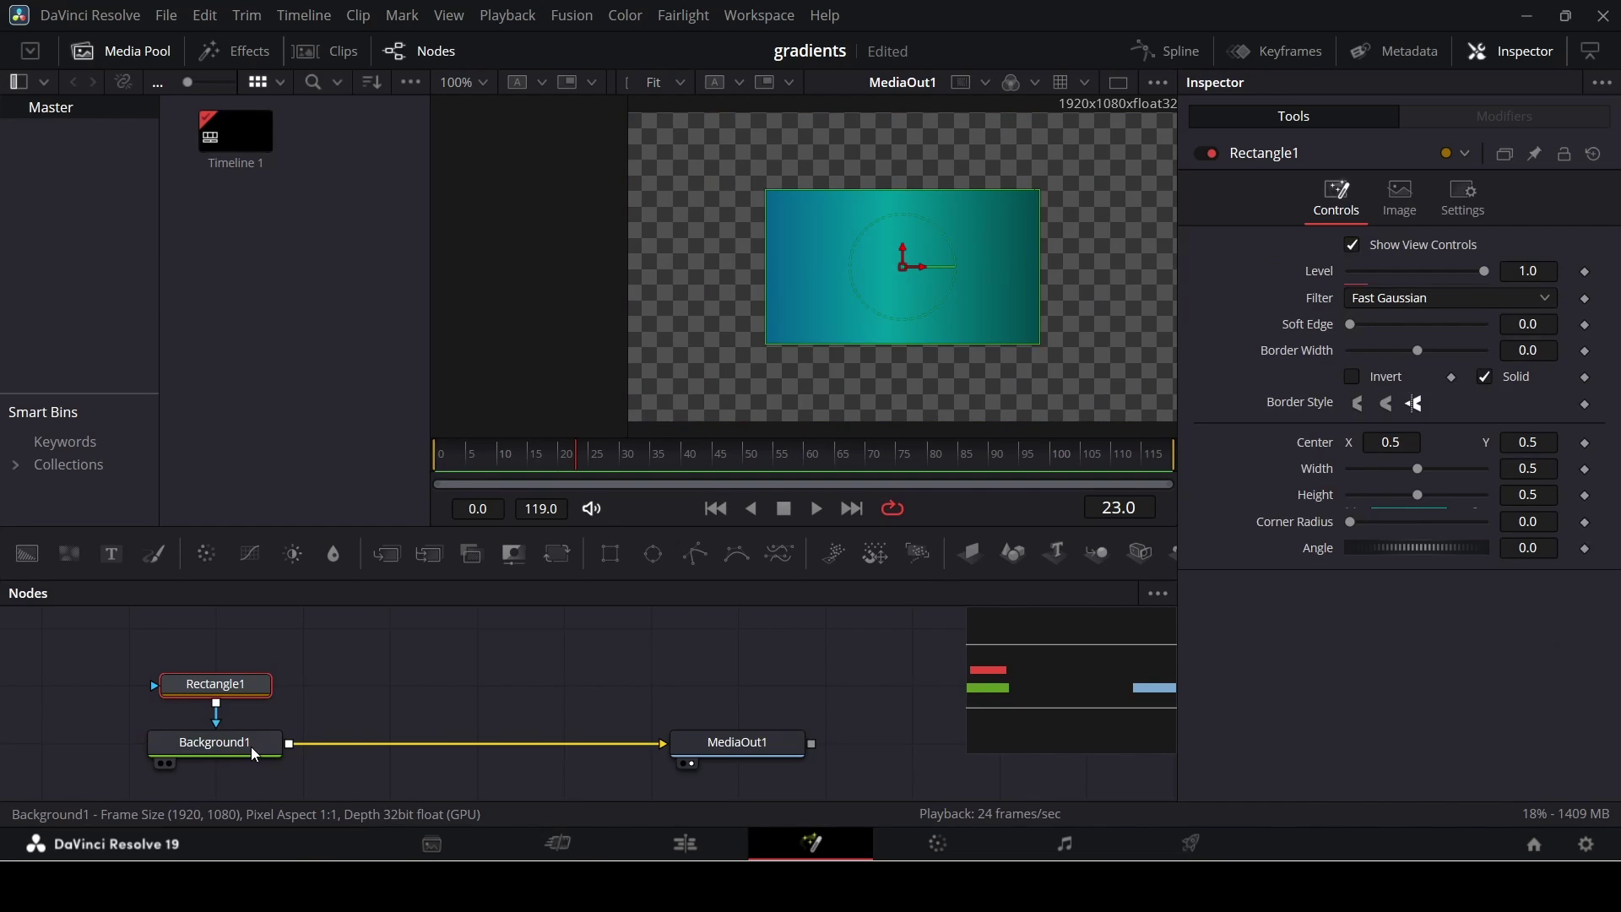
pyautogui.click(239, 750)
pyautogui.click(230, 688)
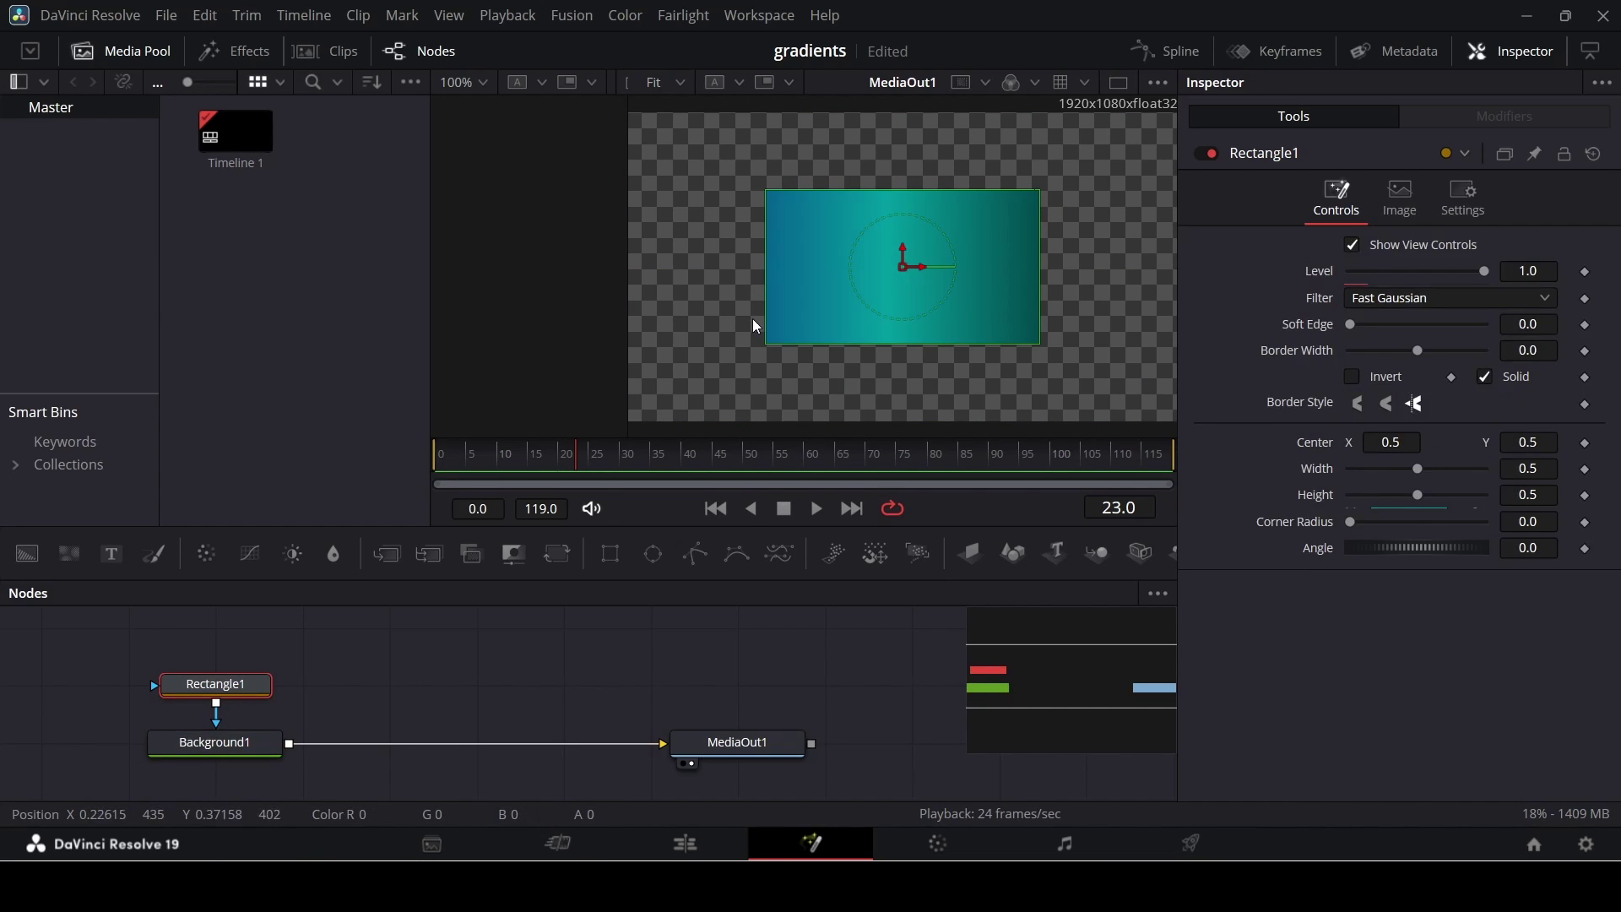
pyautogui.click(241, 750)
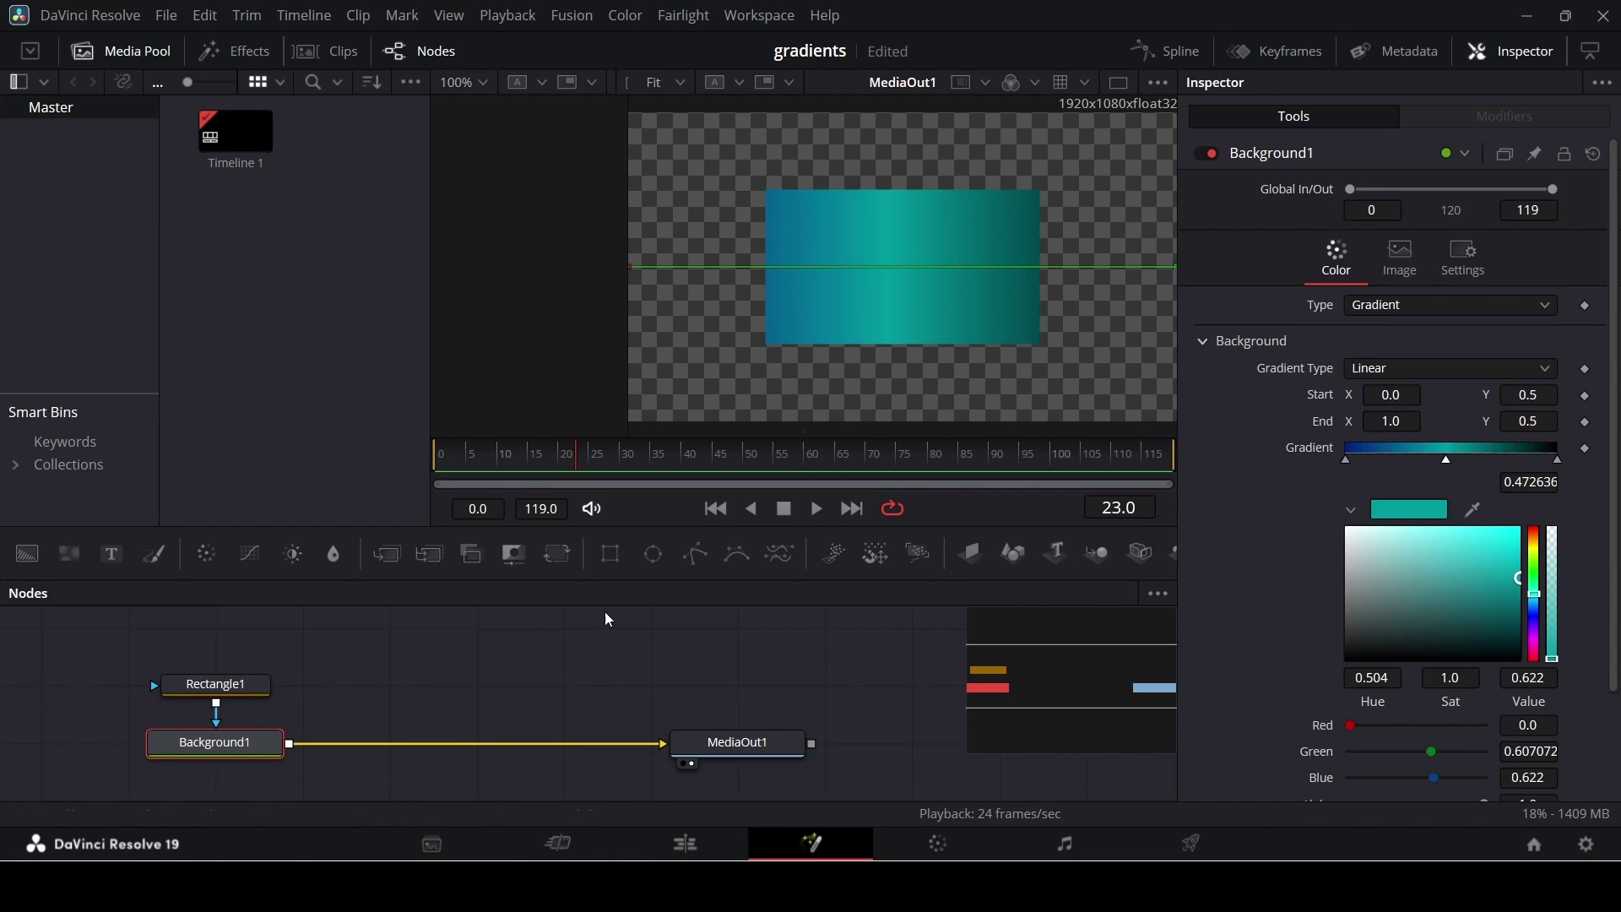
pyautogui.click(214, 694)
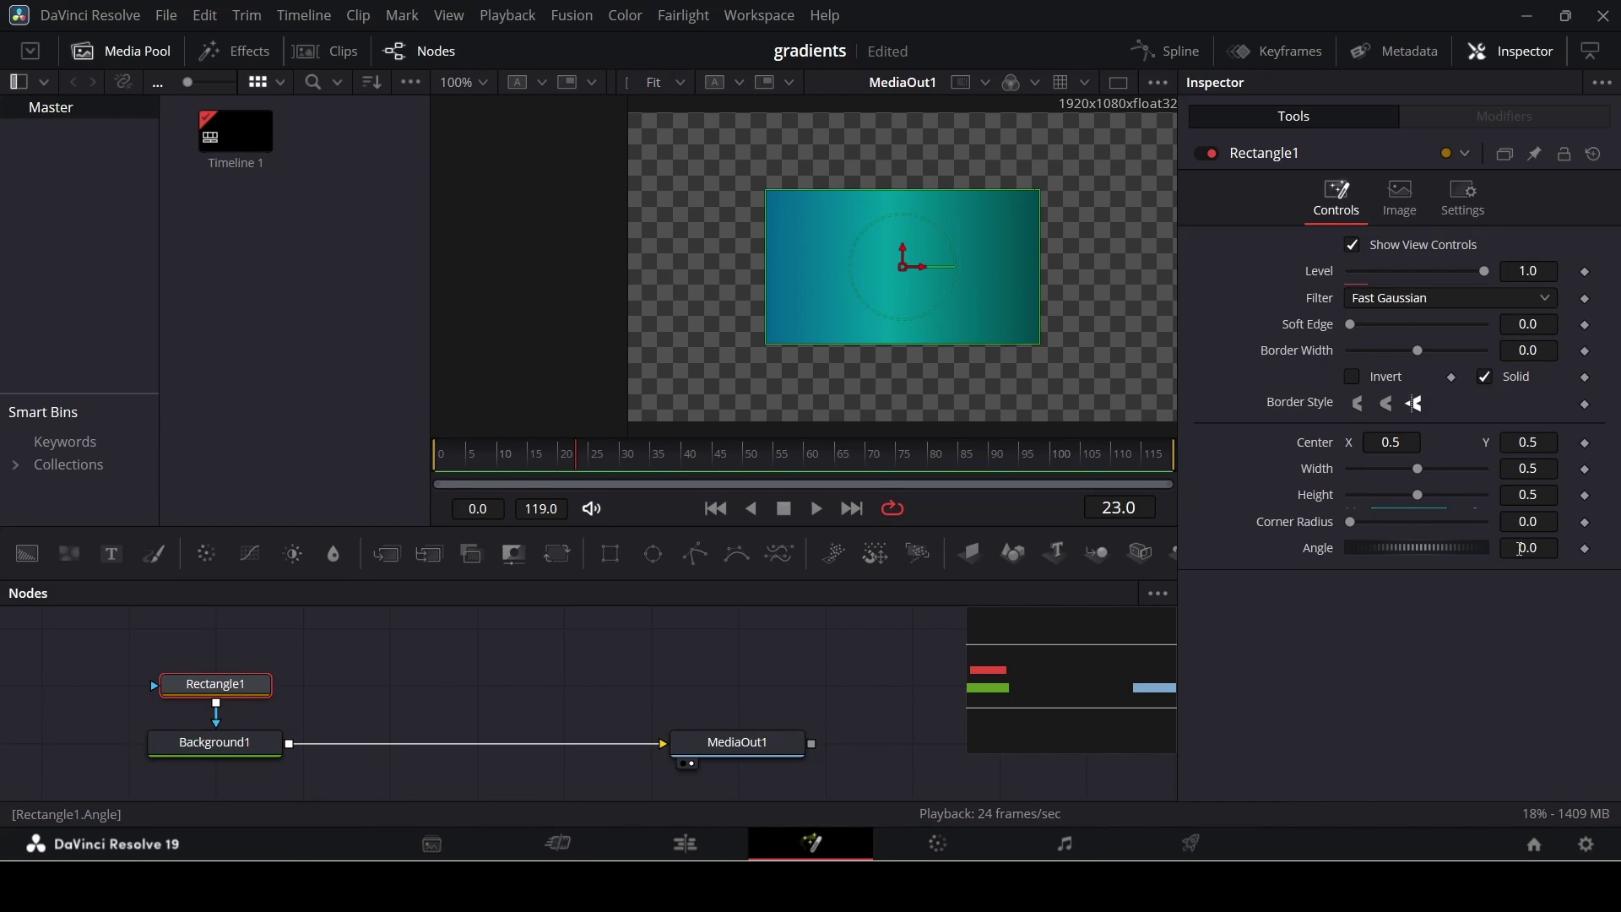
# Set the rectangle mask's width to 0.4 and height to 0.3.
pyautogui.click(1541, 469)
pyautogui.press('BackSpace')
pyautogui.write('4')
pyautogui.press('Tab')
pyautogui.press('BackSpace')
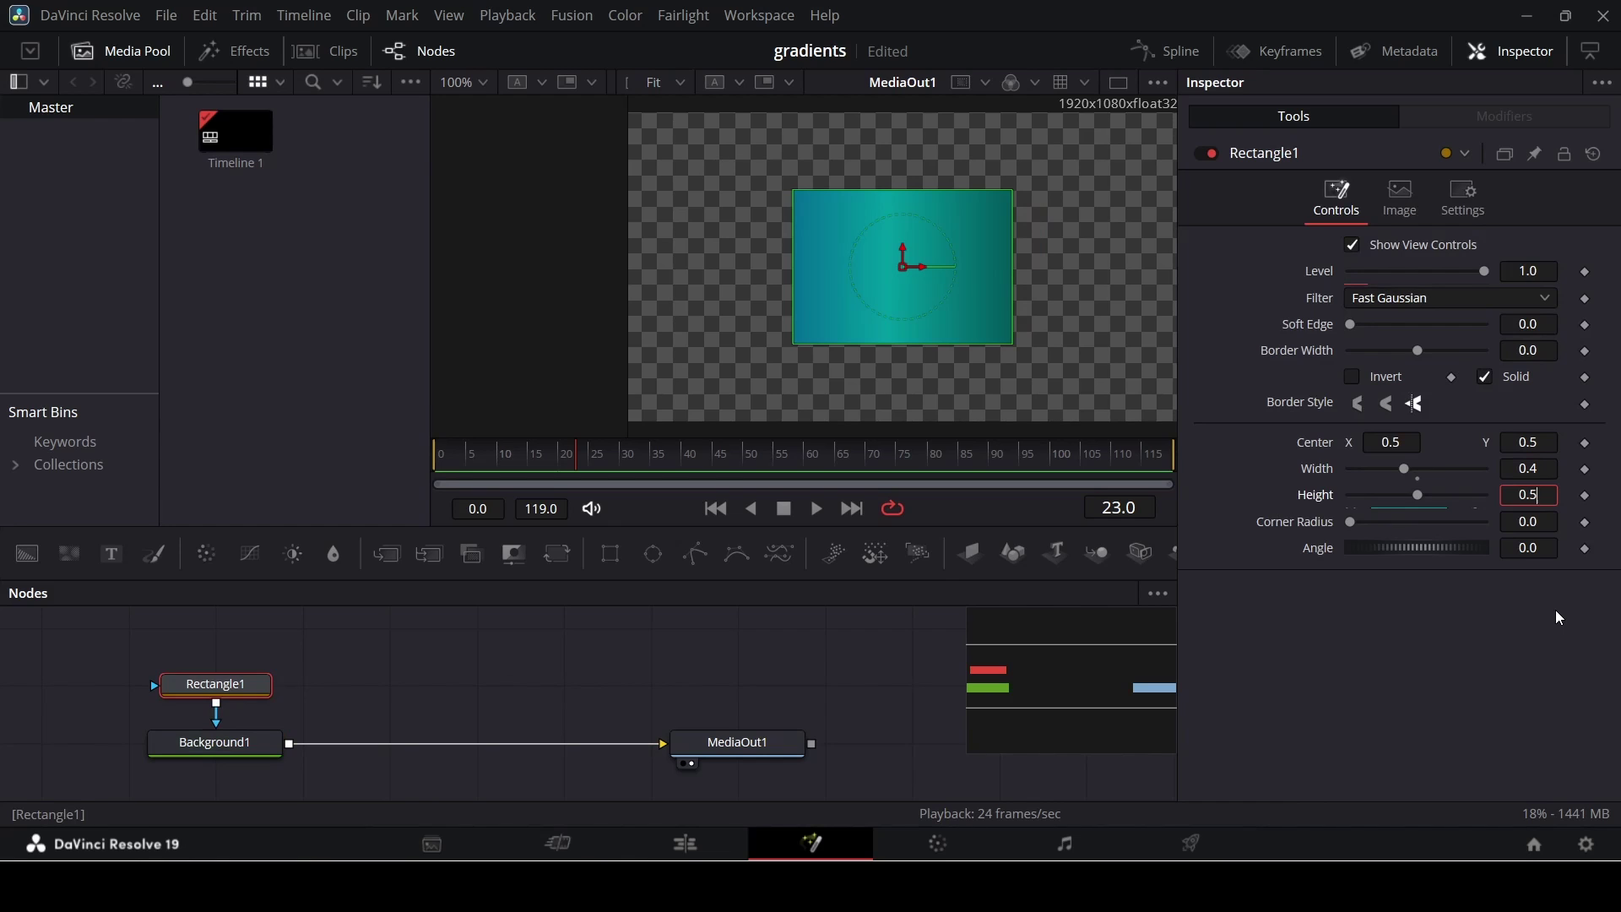
pyautogui.write('3')
pyautogui.press('Tab')
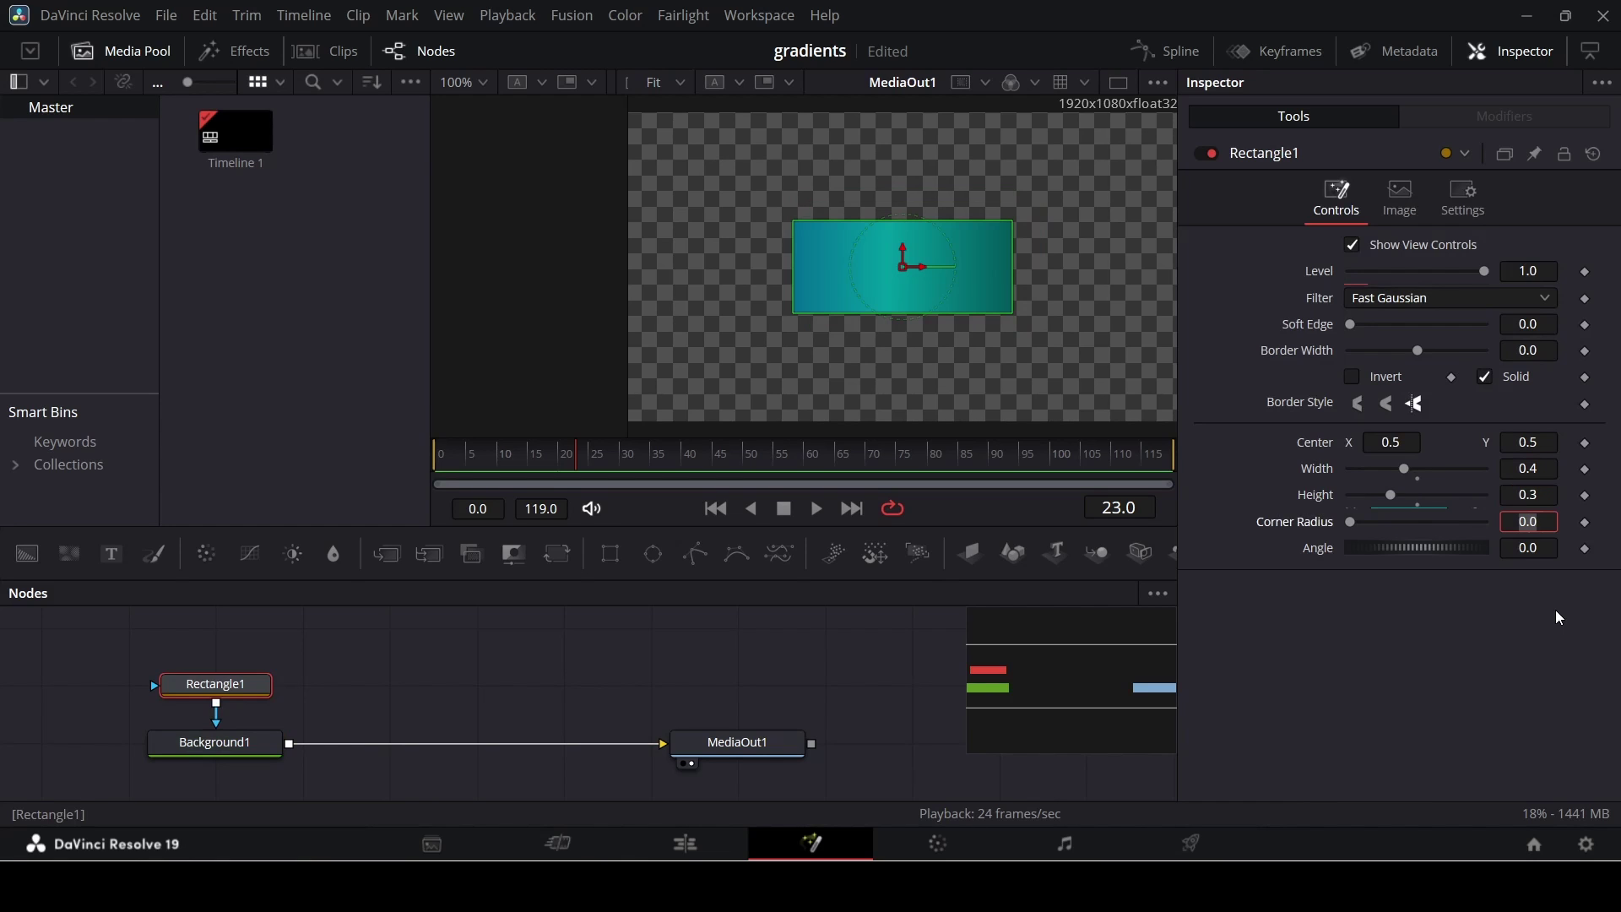
# Set the rectangle mask's width and height both to 0.5.
pyautogui.click(1536, 496)
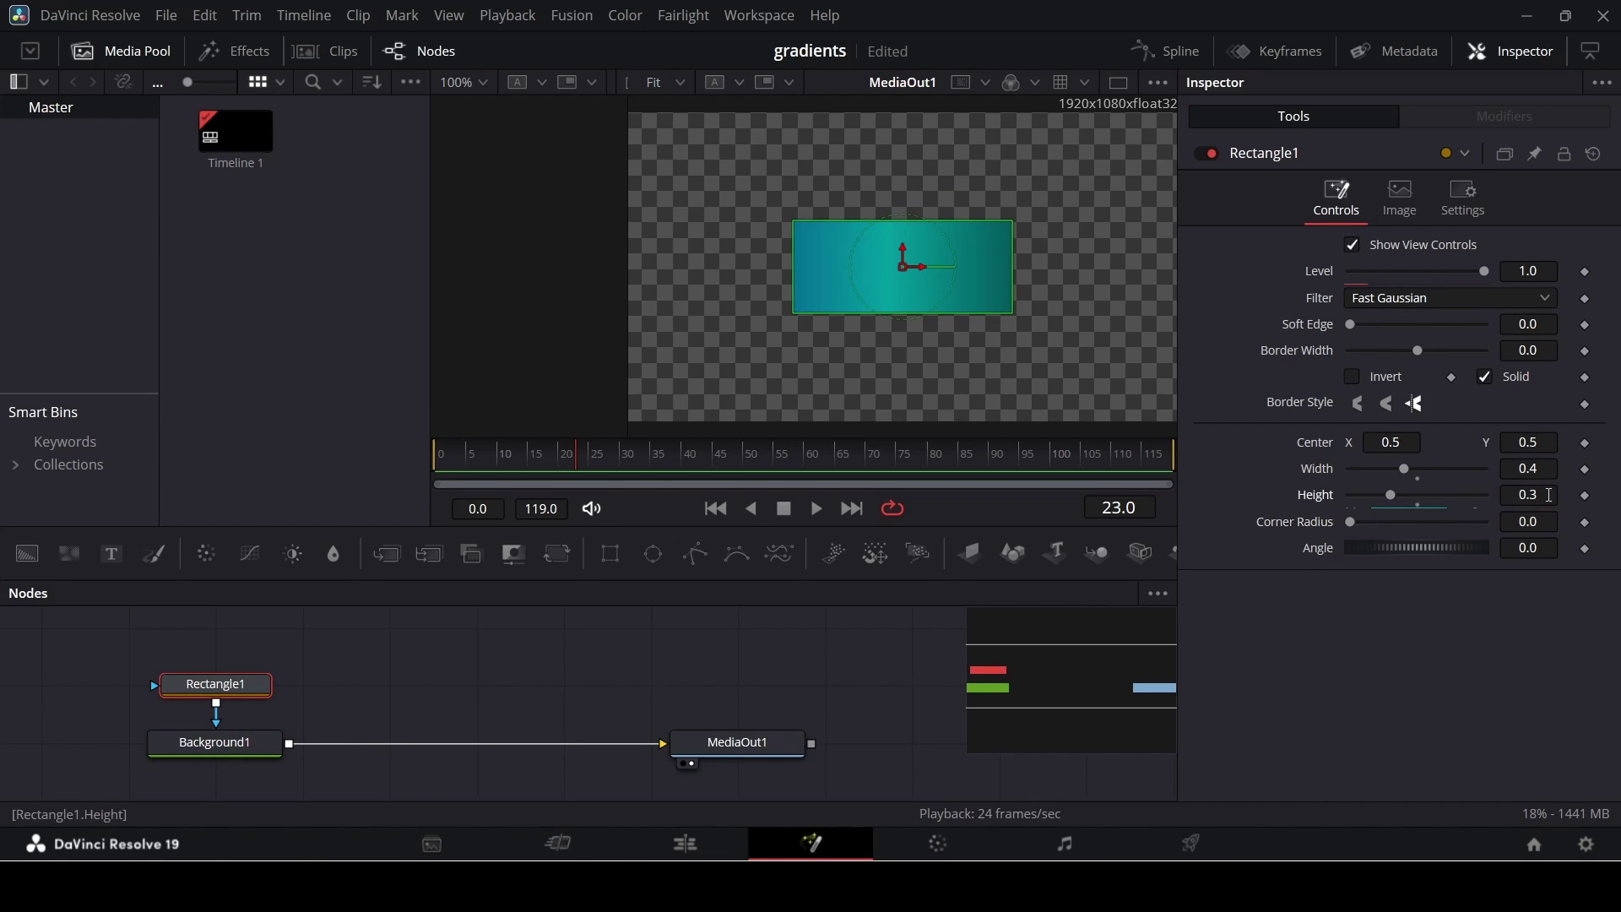
pyautogui.click(1546, 469)
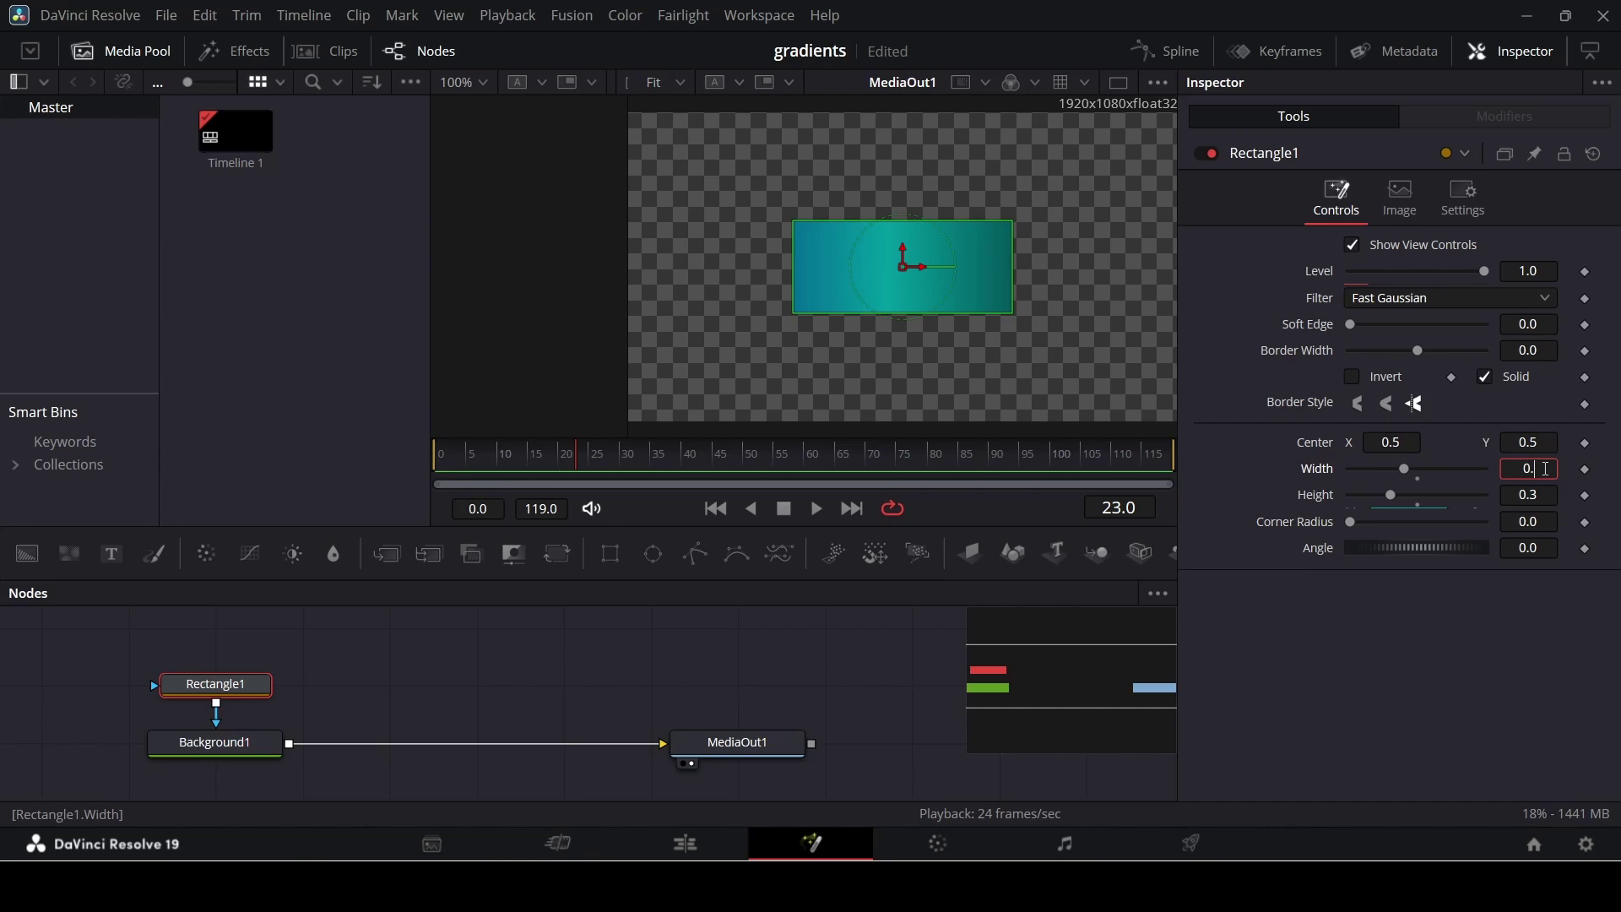
pyautogui.write('5')
pyautogui.press('Tab')
pyautogui.press('End')
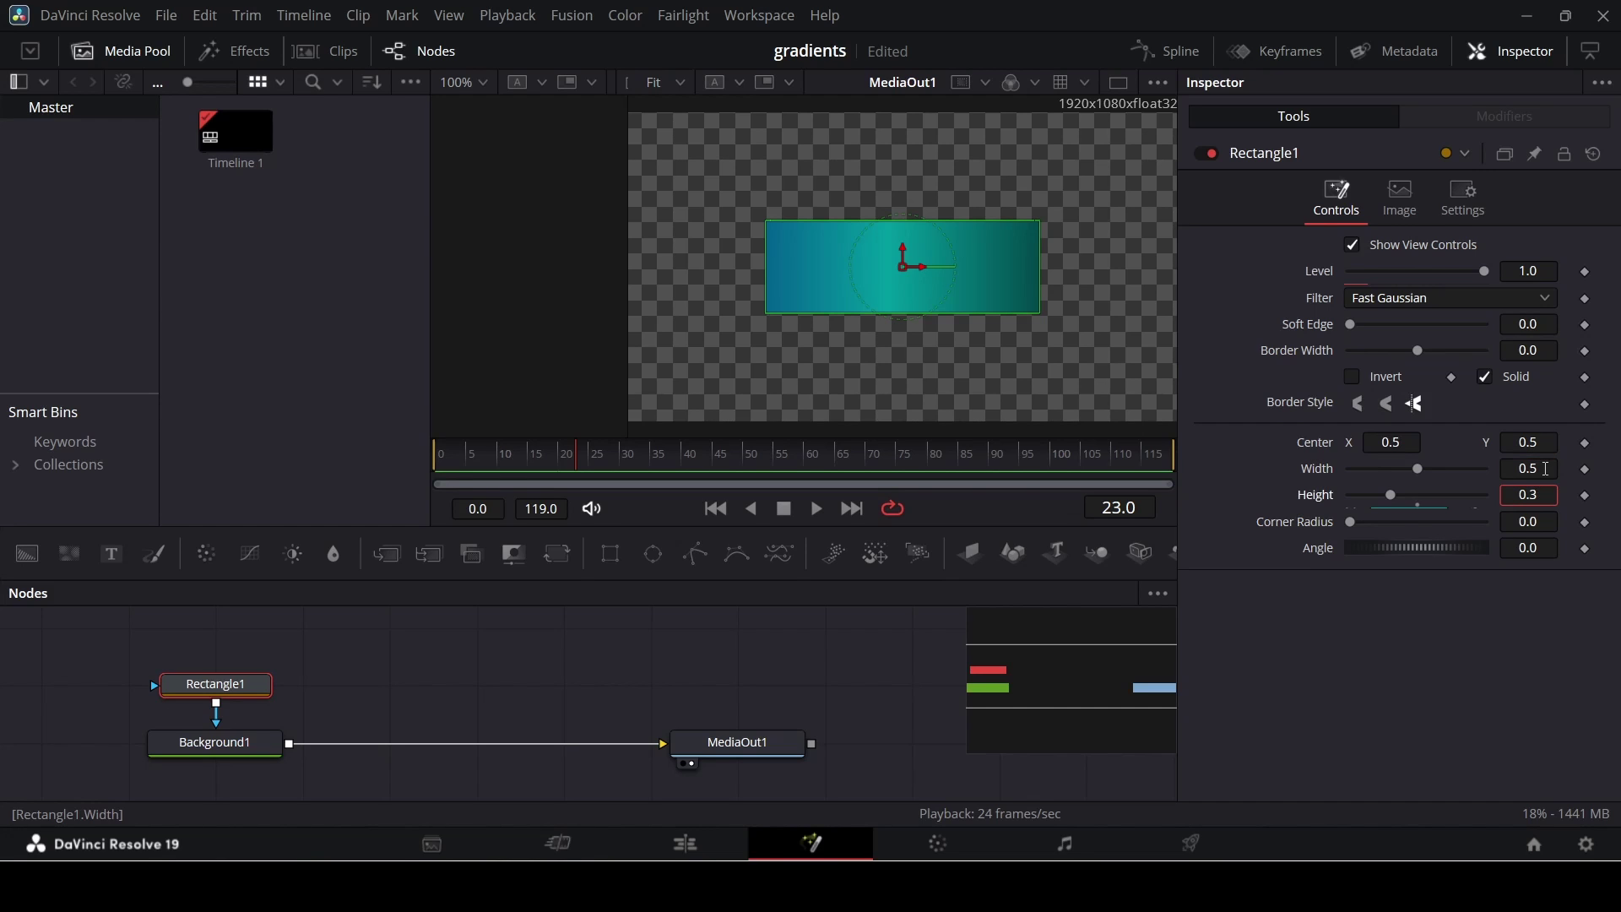
pyautogui.press('Tab')
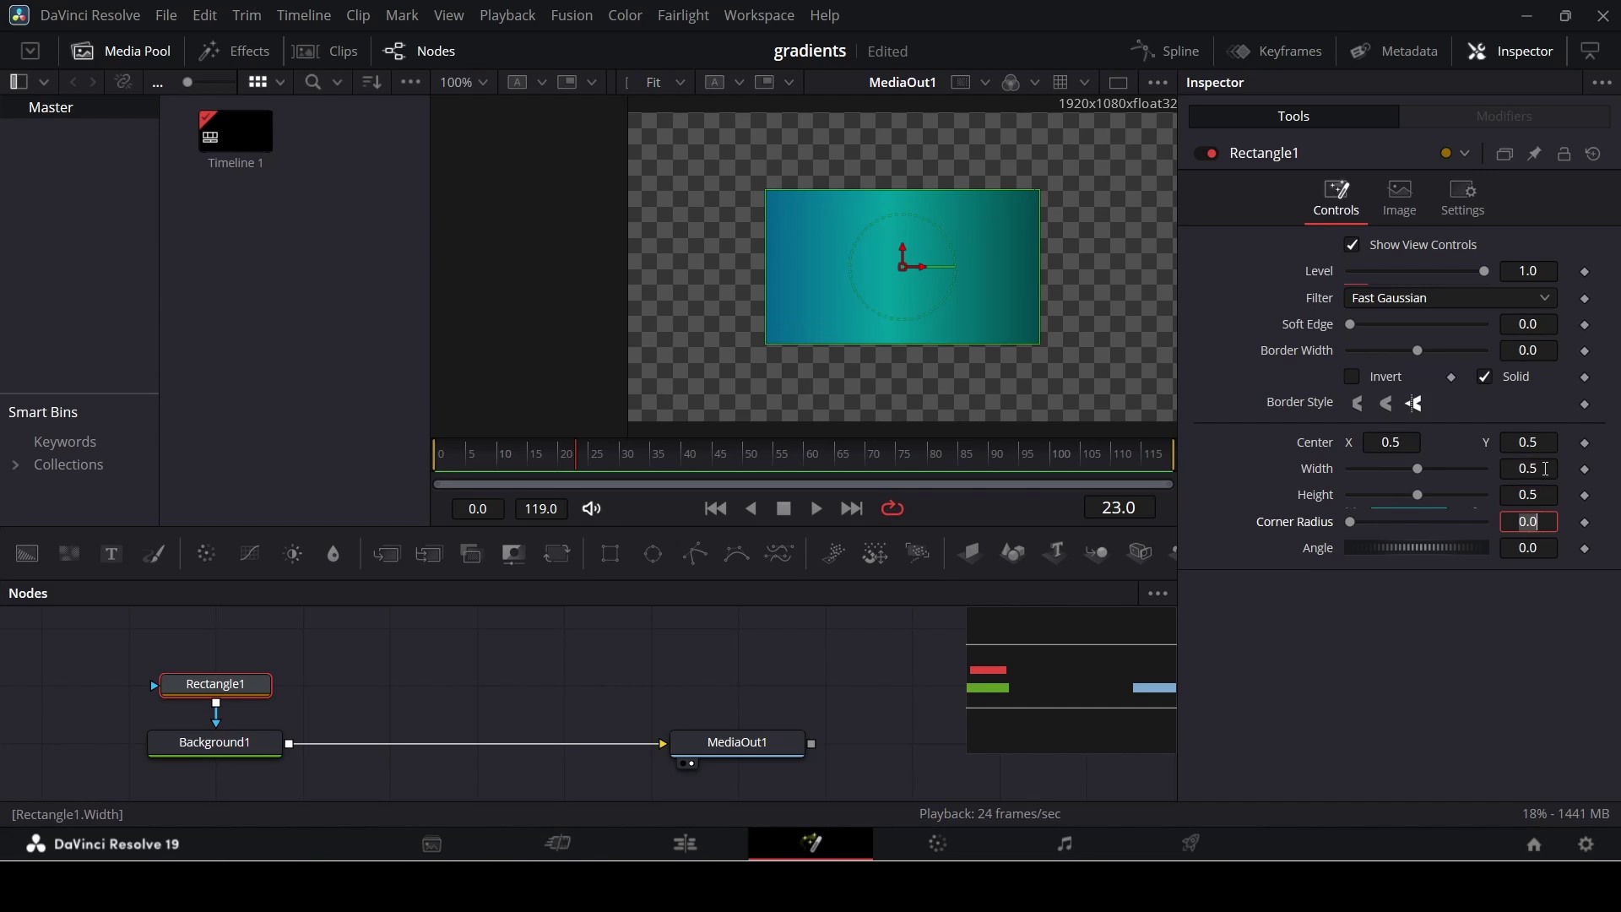
# Reduce the rectangle mask's width to 0.4.
pyautogui.click(1546, 468)
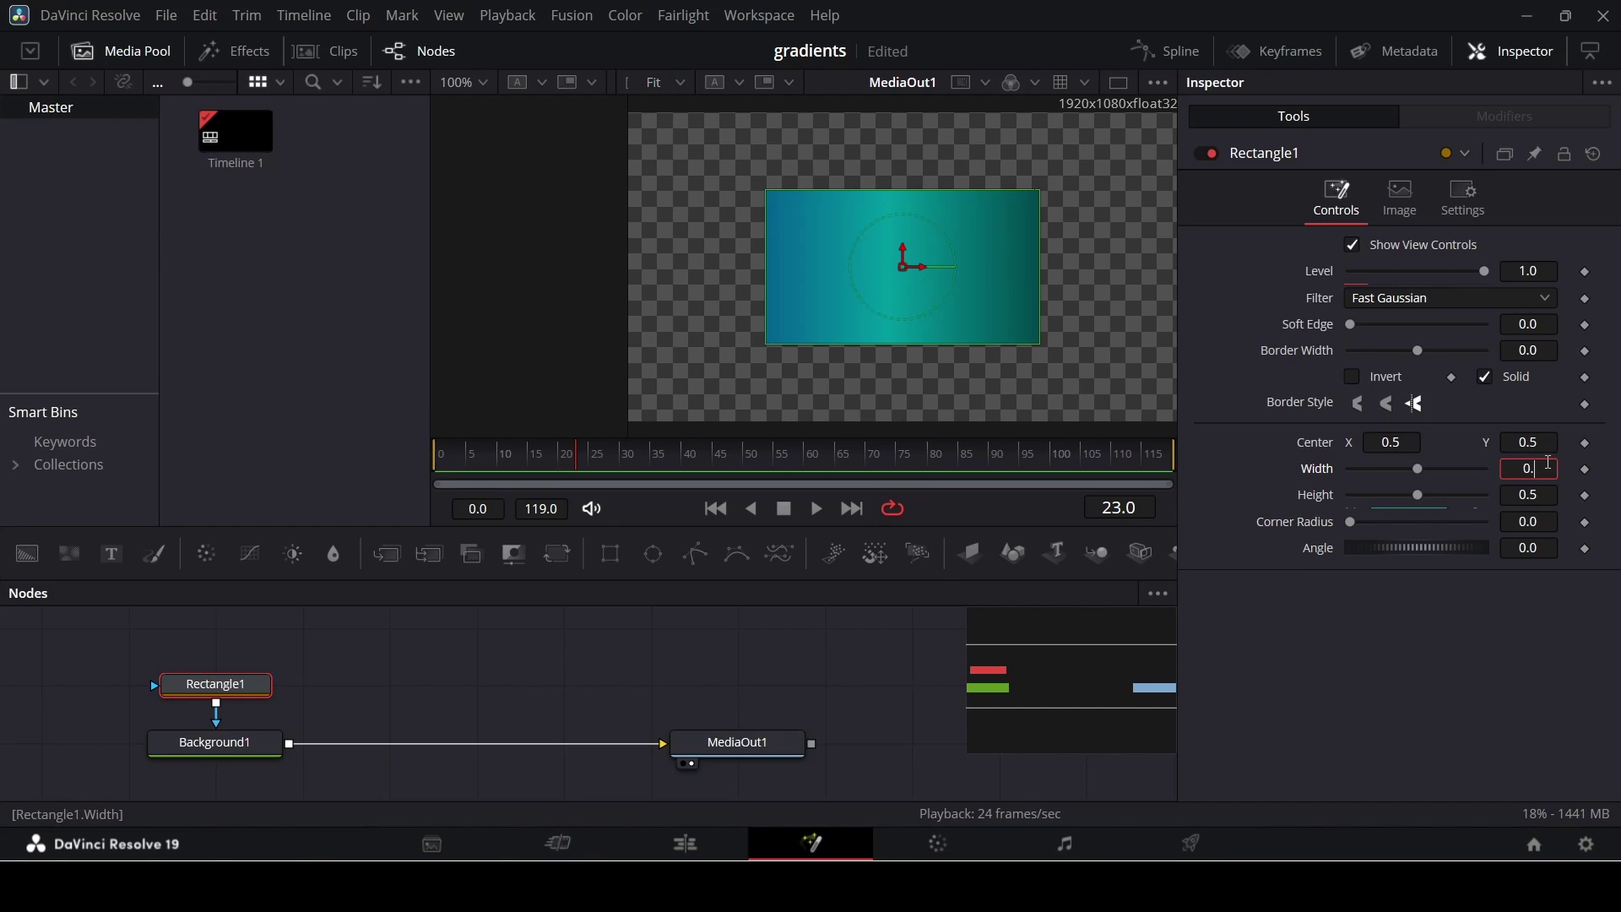
pyautogui.write('4')
pyautogui.press('Tab')
pyautogui.click(905, 646)
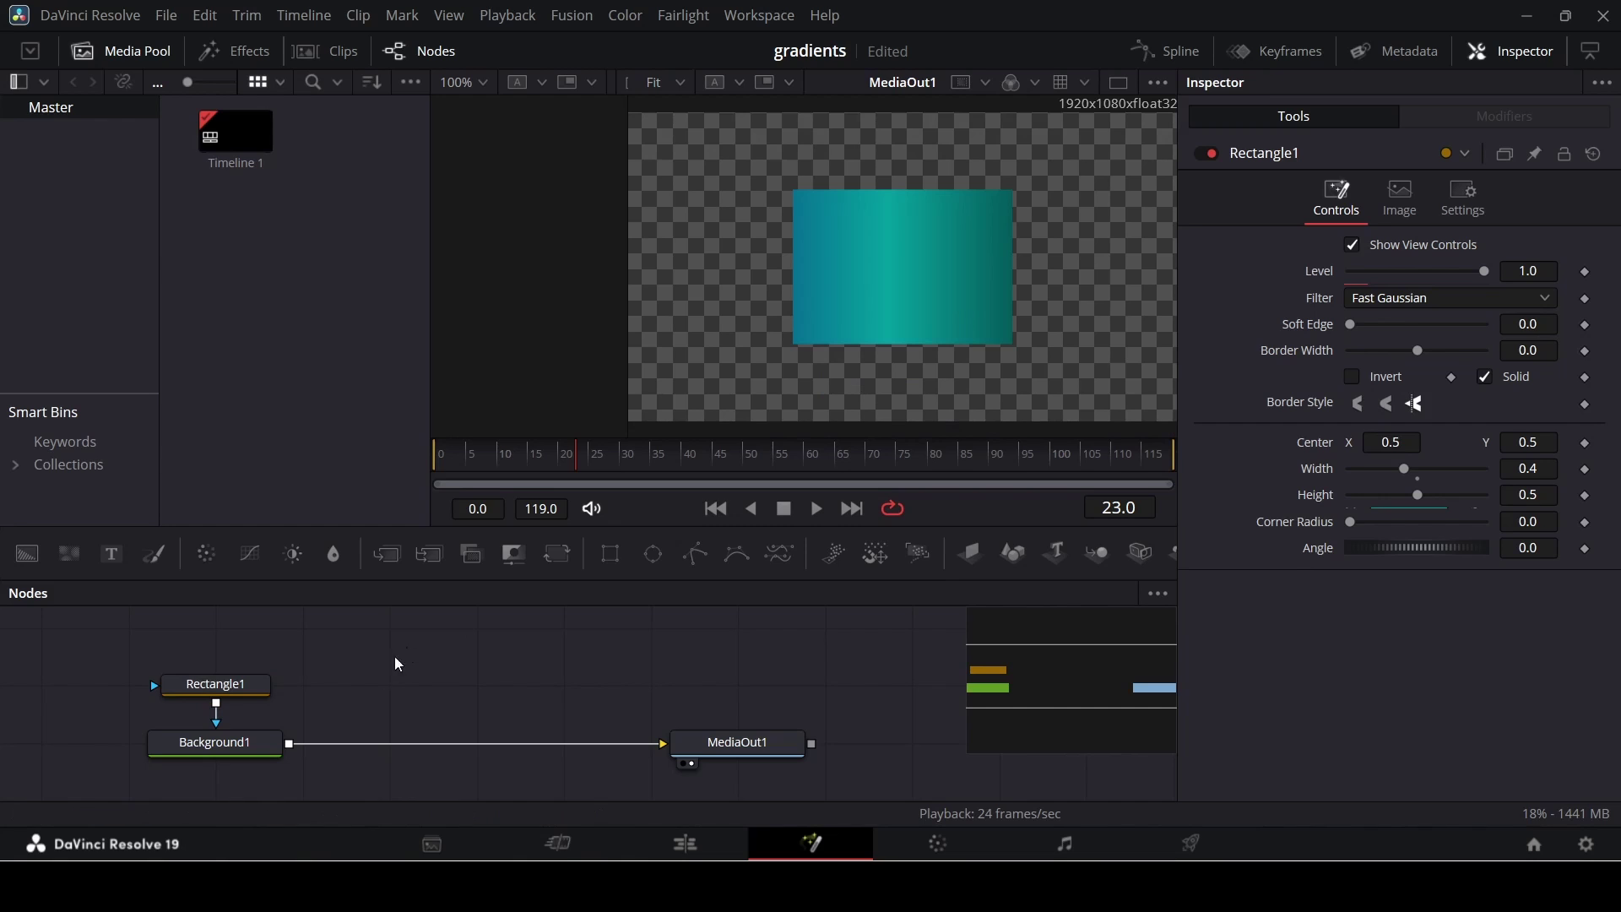
# Pull Background1's gradient ends in to the rectangle's sides, with start X about 0.28 and end X about 0.73.
pyautogui.click(211, 746)
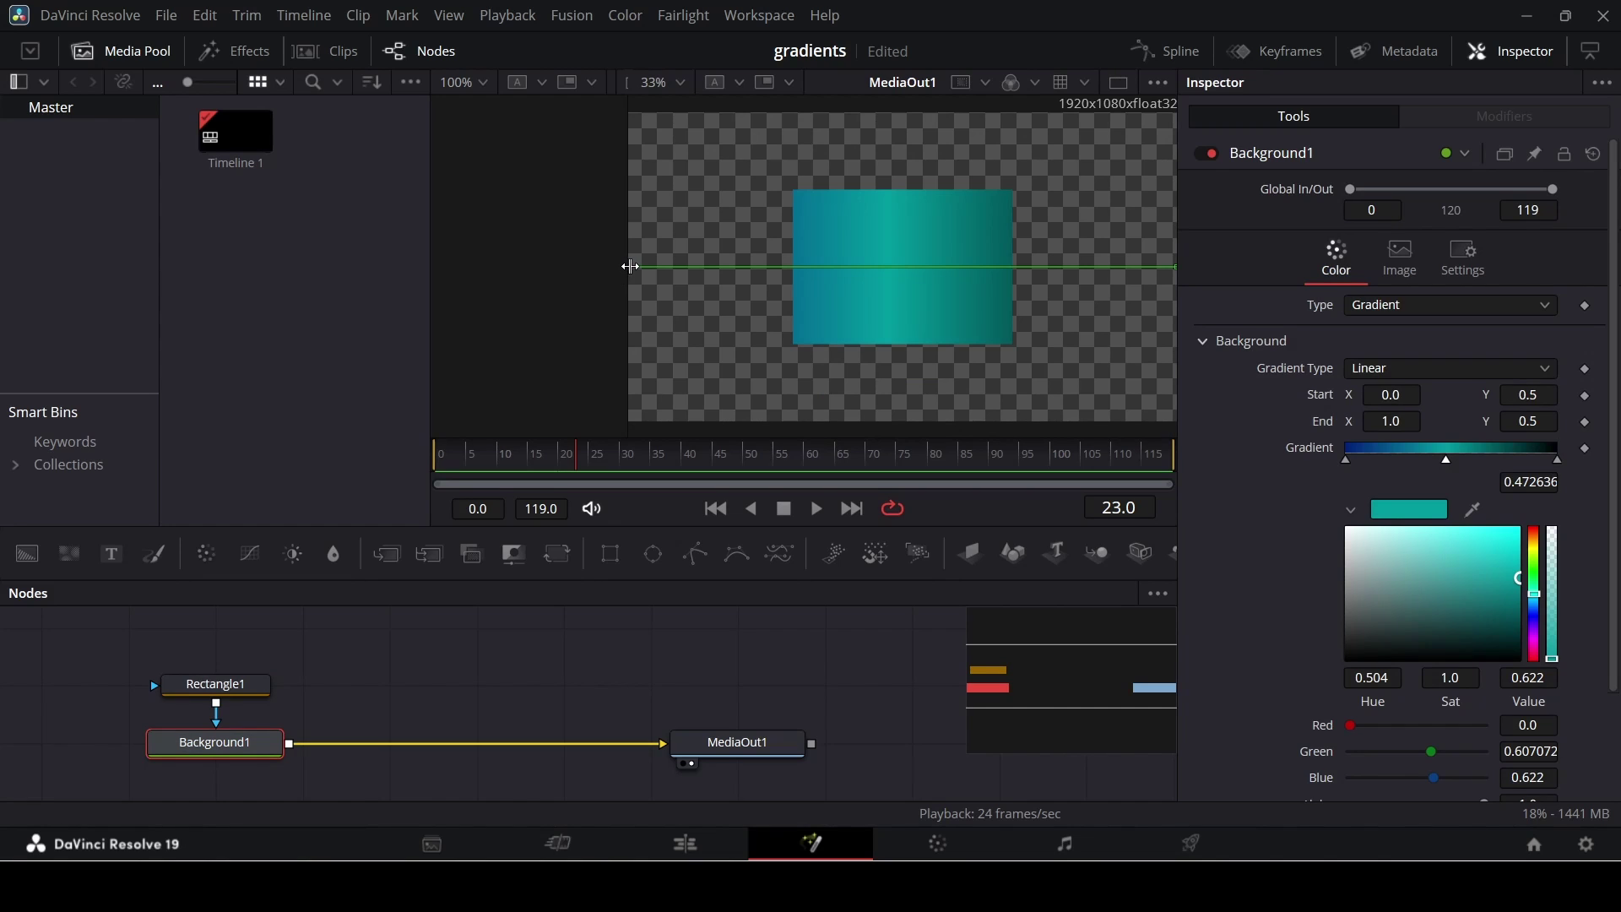
pyautogui.moveTo(635, 269); pyautogui.dragTo(657, 267)
pyautogui.moveTo(656, 269); pyautogui.dragTo(780, 269)
pyautogui.moveTo(1174, 267); pyautogui.dragTo(1028, 268)
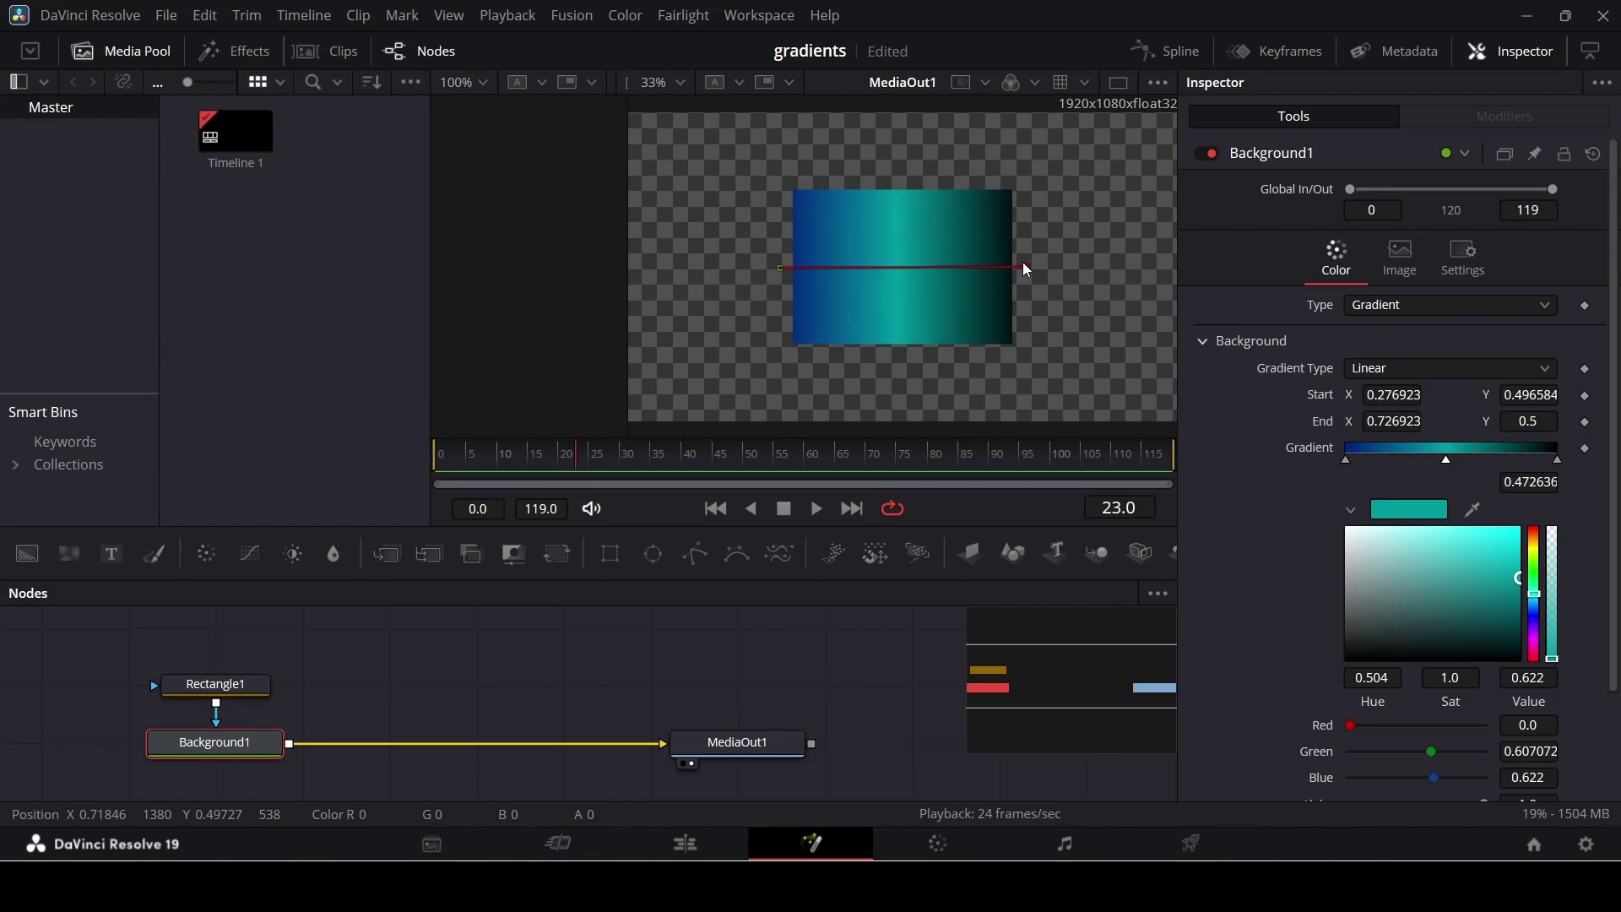
# Shift the teal middle stop of Background1's gradient to about 0.55.
pyautogui.moveTo(1447, 460)
pyautogui.mouseDown()
pyautogui.moveTo(1478, 459)
pyautogui.moveTo(1461, 461)
pyautogui.mouseUp()
pyautogui.click(716, 660)
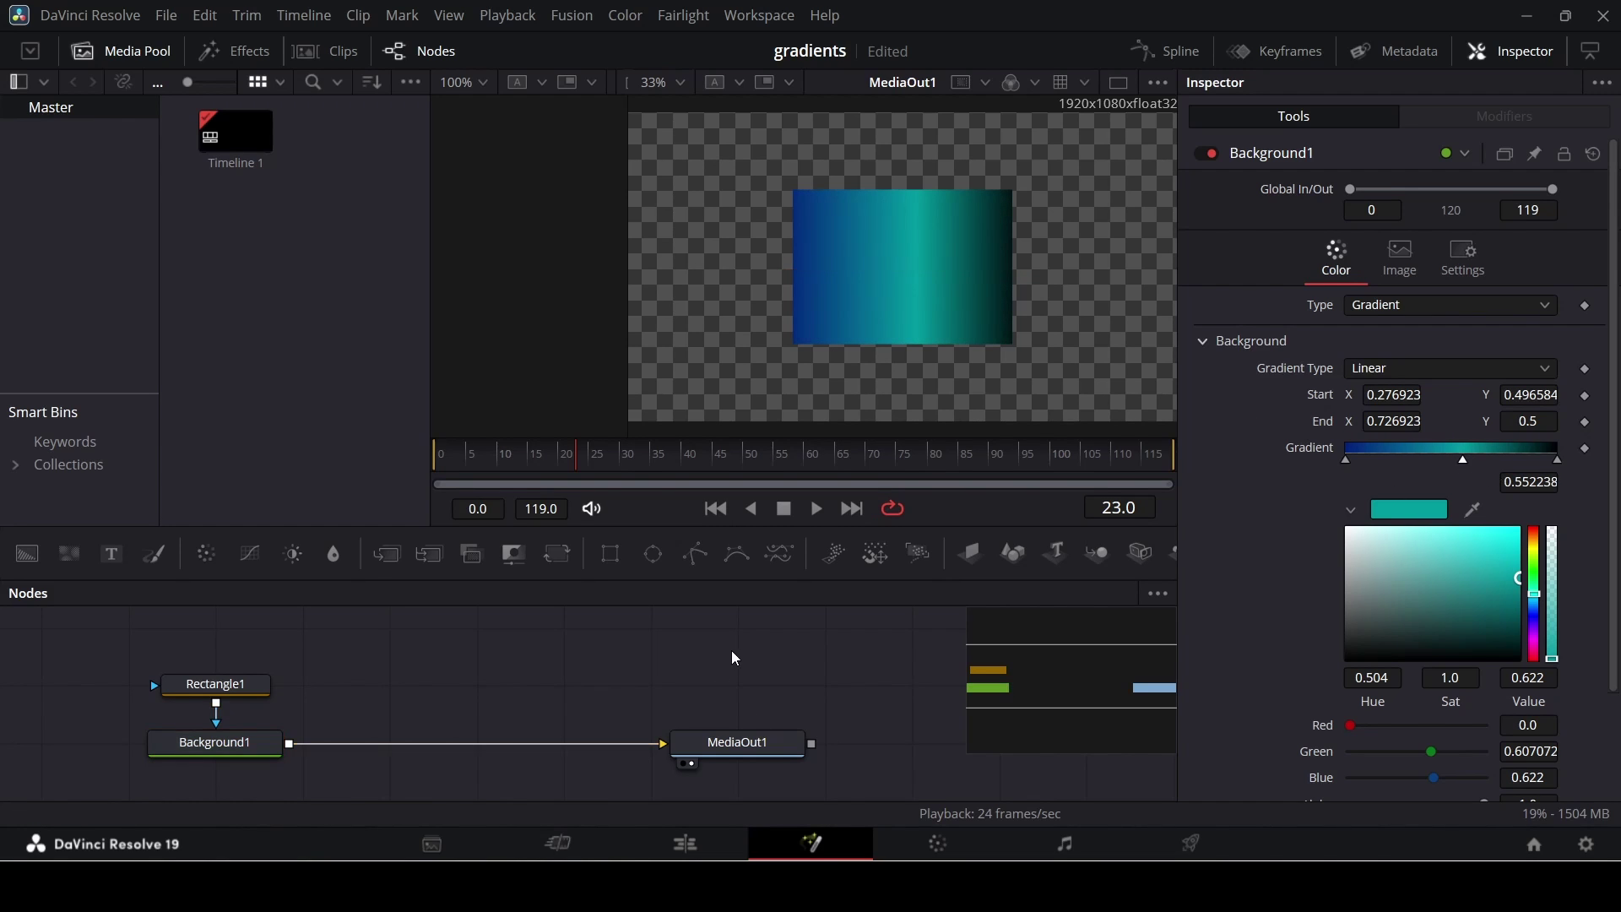
pyautogui.scroll(3, 320, 672)
pyautogui.moveTo(227, 744); pyautogui.dragTo(233, 689)
pyautogui.scroll(-3, 236, 683)
# Insert a Directional Blur effect (the version without the DrBl abbreviation) after Background1.
pyautogui.click(221, 749)
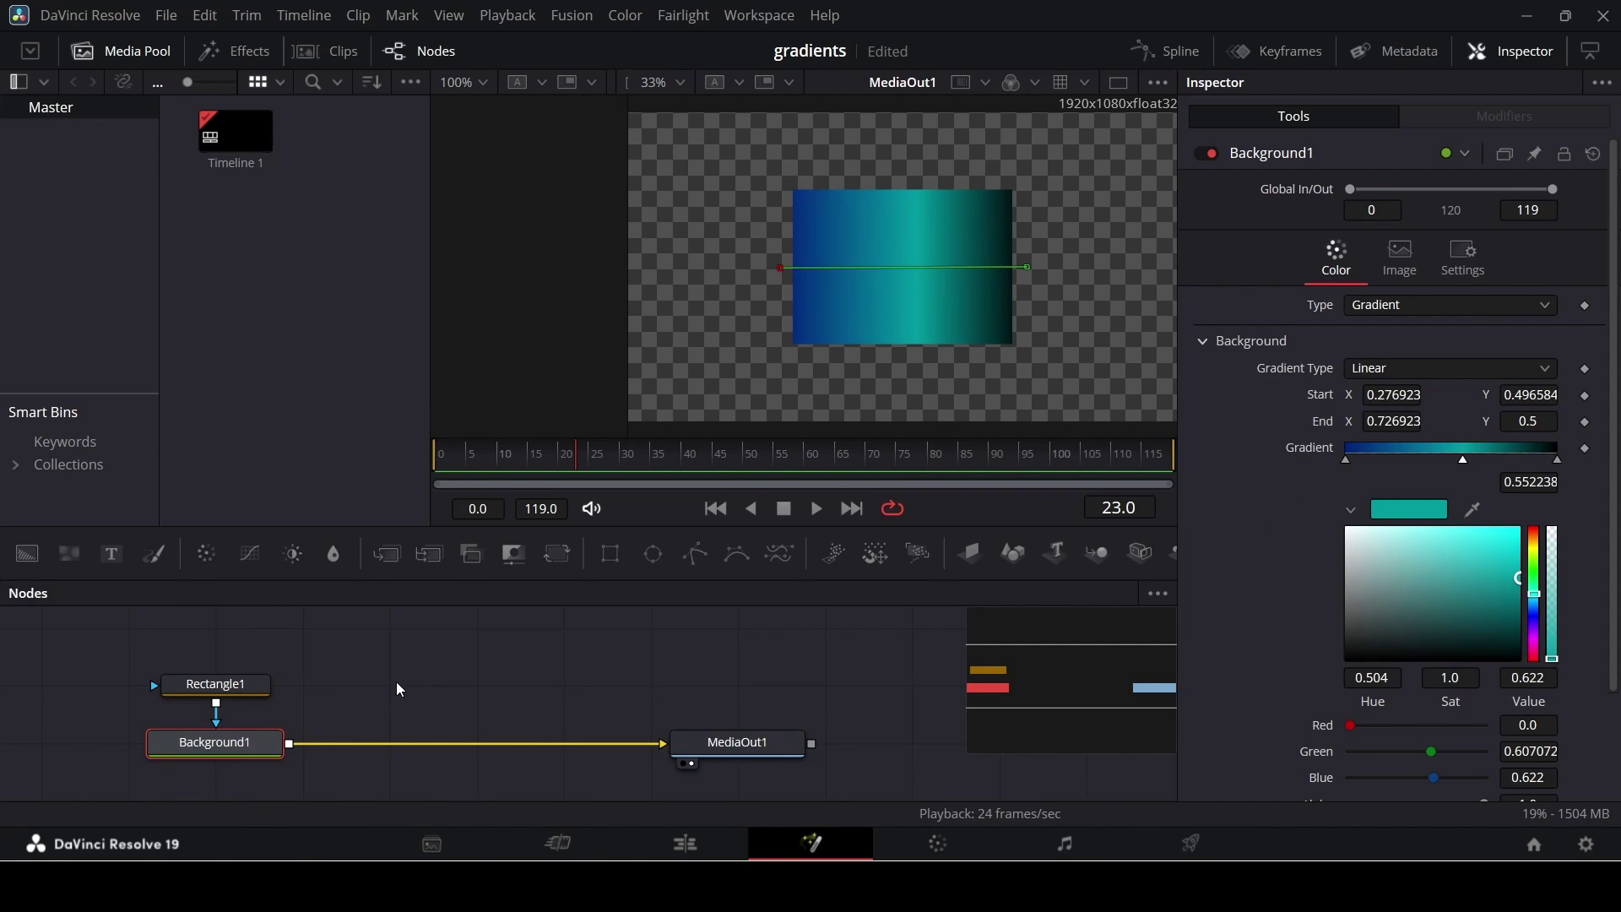
pyautogui.hotkey('shift', 'space')
pyautogui.write('shad')
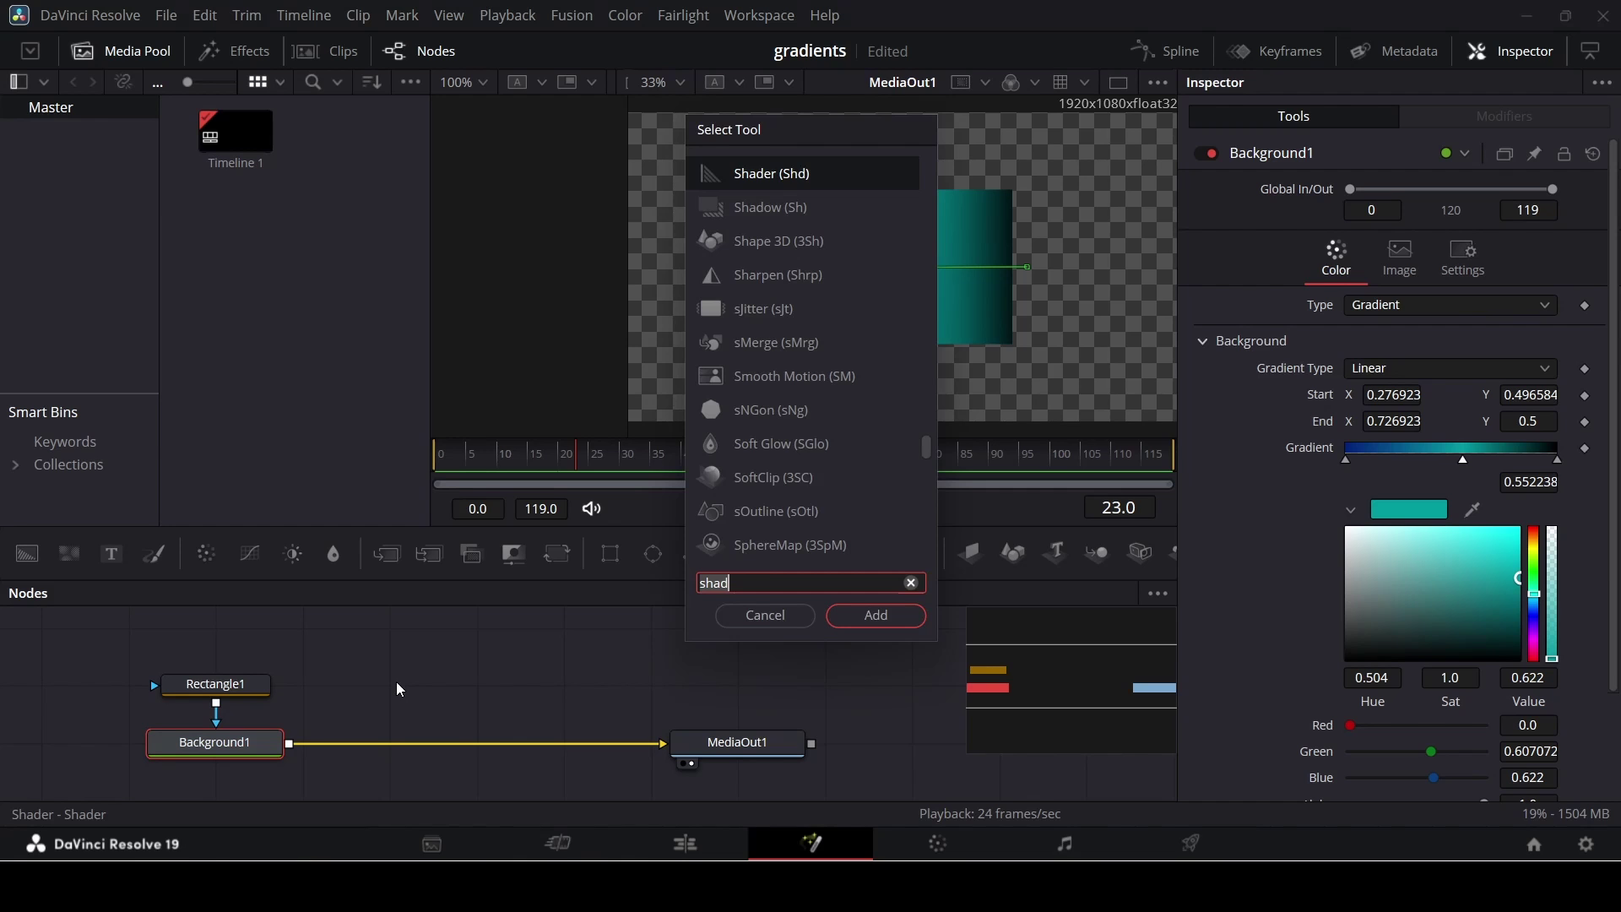
pyautogui.press('BackSpace')
pyautogui.press('BackSpace')
pyautogui.press('BackSpace')
pyautogui.press('BackSpace')
pyautogui.write('direc')
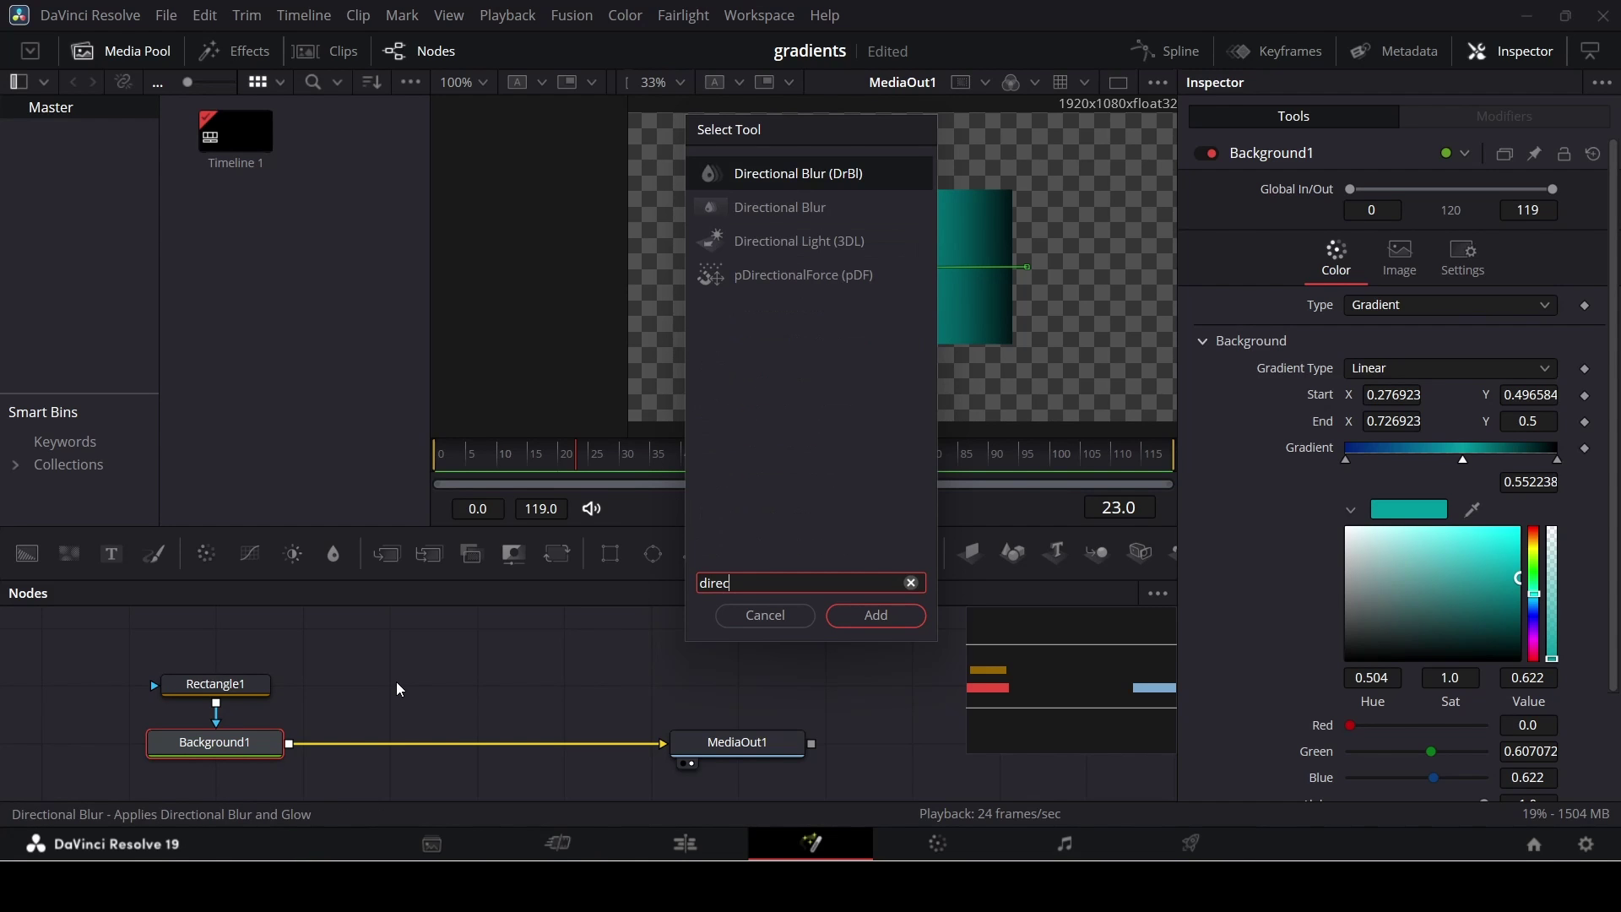
pyautogui.press('Down')
pyautogui.press('Return')
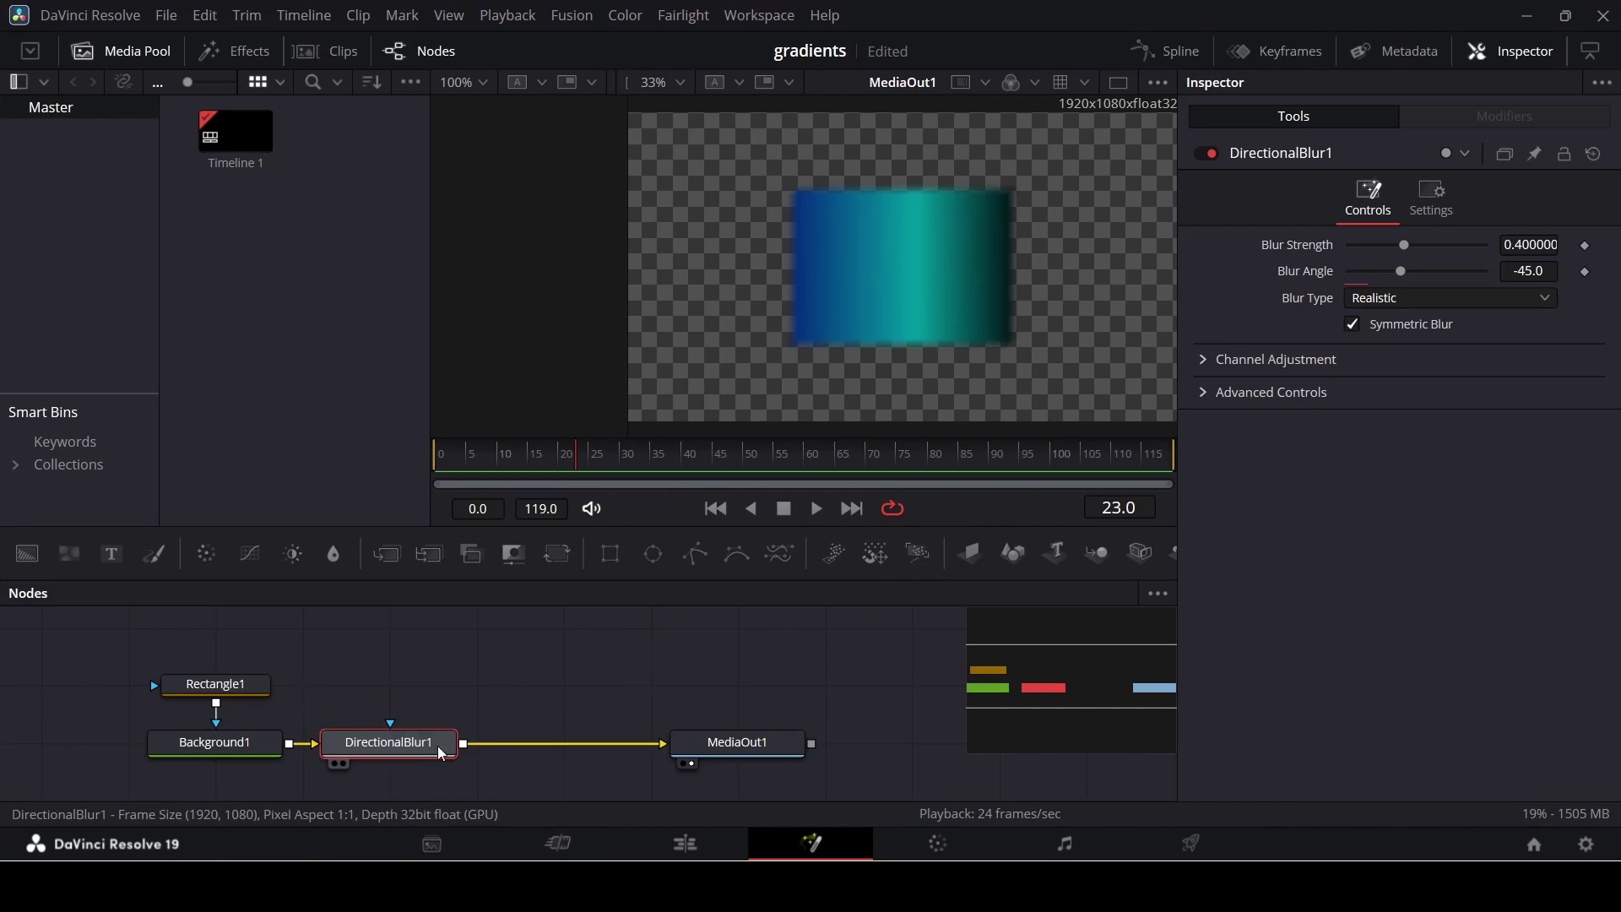
# Set the directional blur's strength to 0.8 and its angle to 140.
pyautogui.click(1549, 239)
pyautogui.write('0.8')
pyautogui.press('Tab')
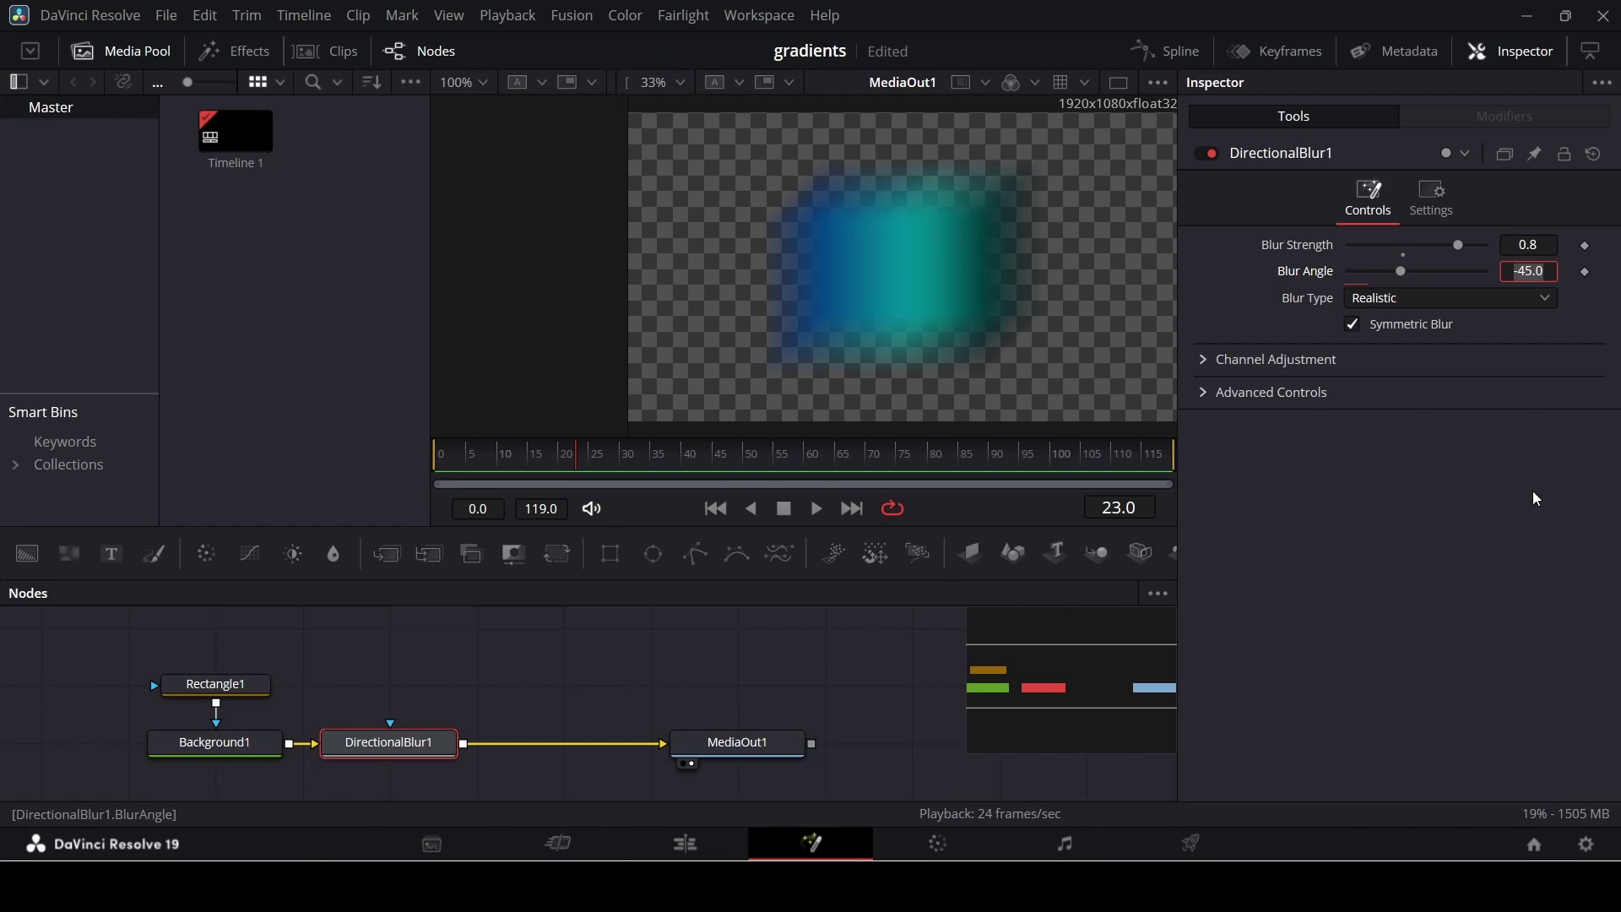
pyautogui.write('140')
pyautogui.press('Tab')
pyautogui.click(1398, 536)
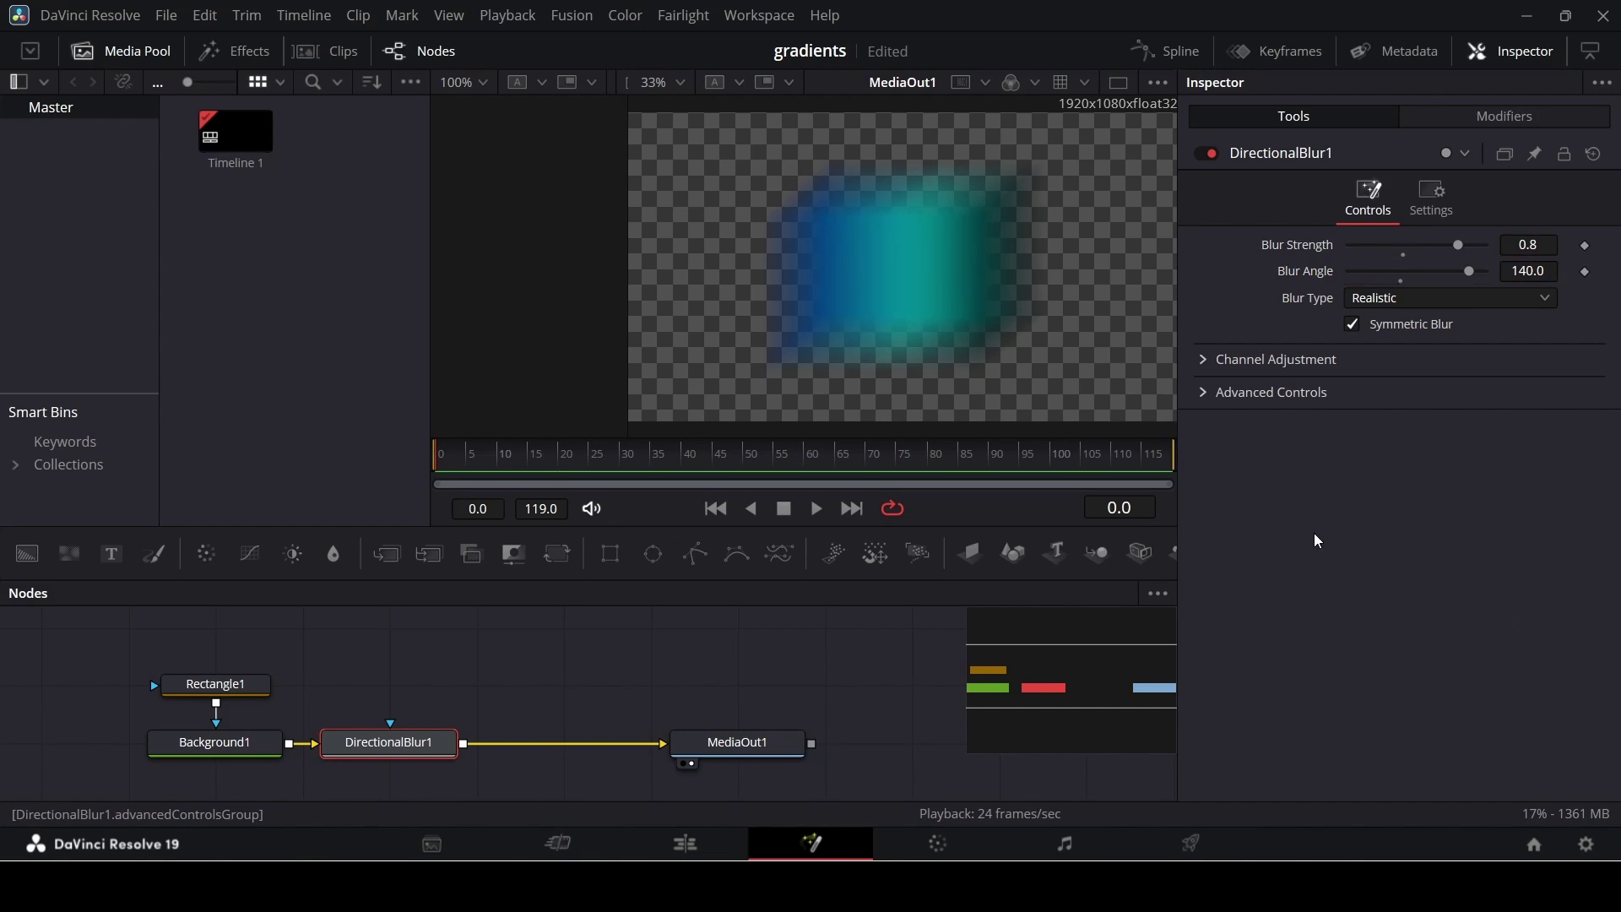
pyautogui.click(574, 679)
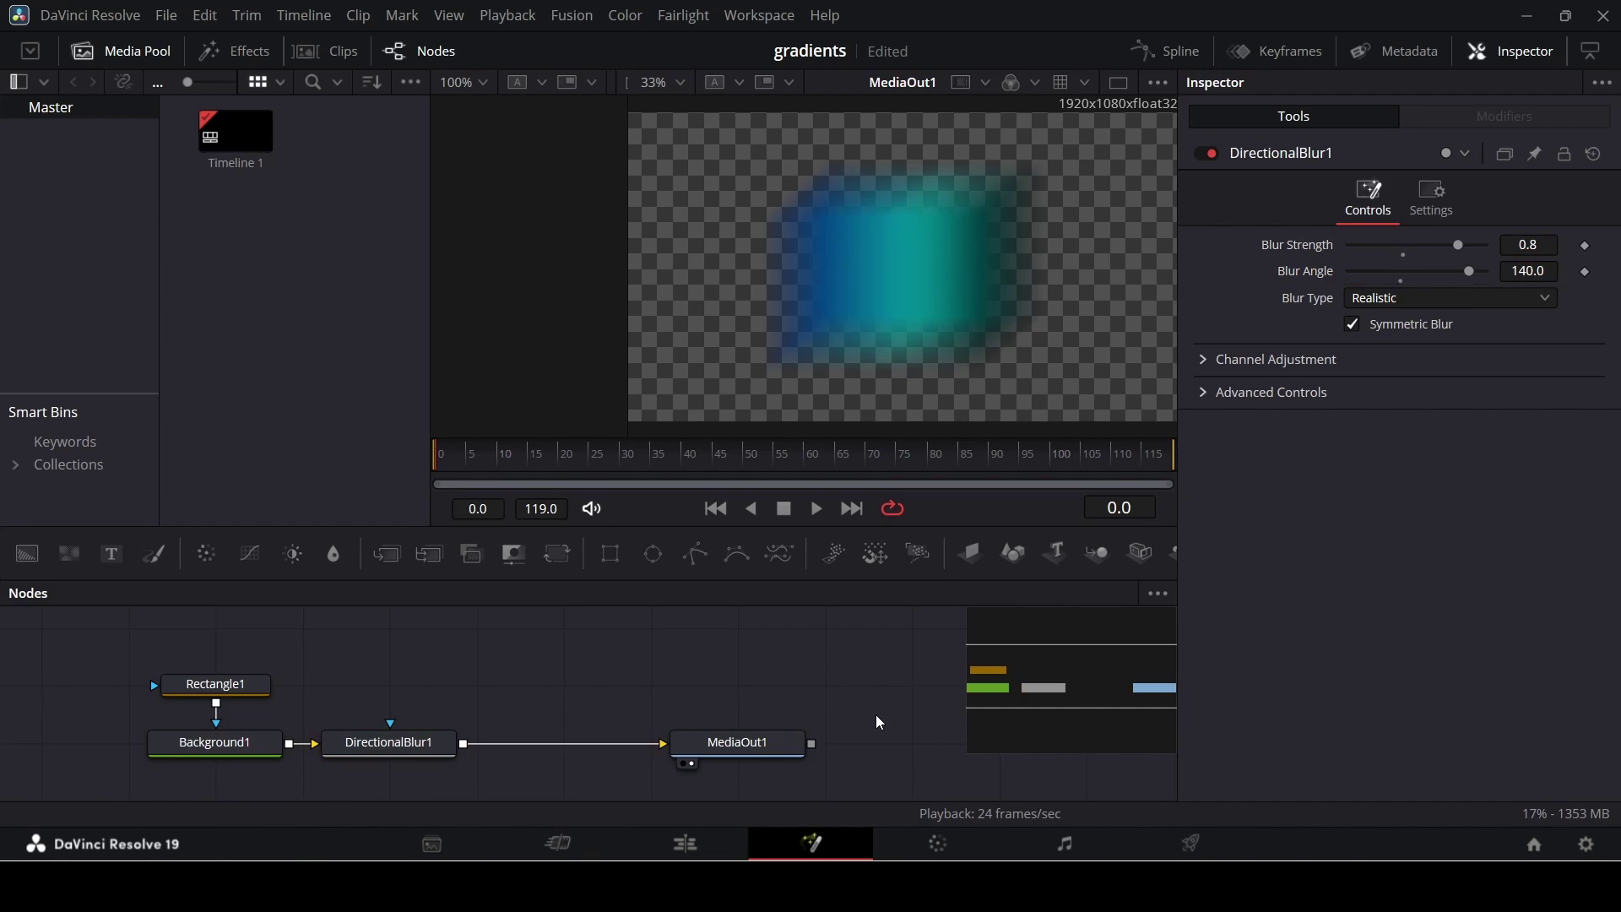
# Add a Merge node after DirectionalBlur1 and move the Background1 and Rectangle1 nodes together above the blur node.
pyautogui.click(406, 753)
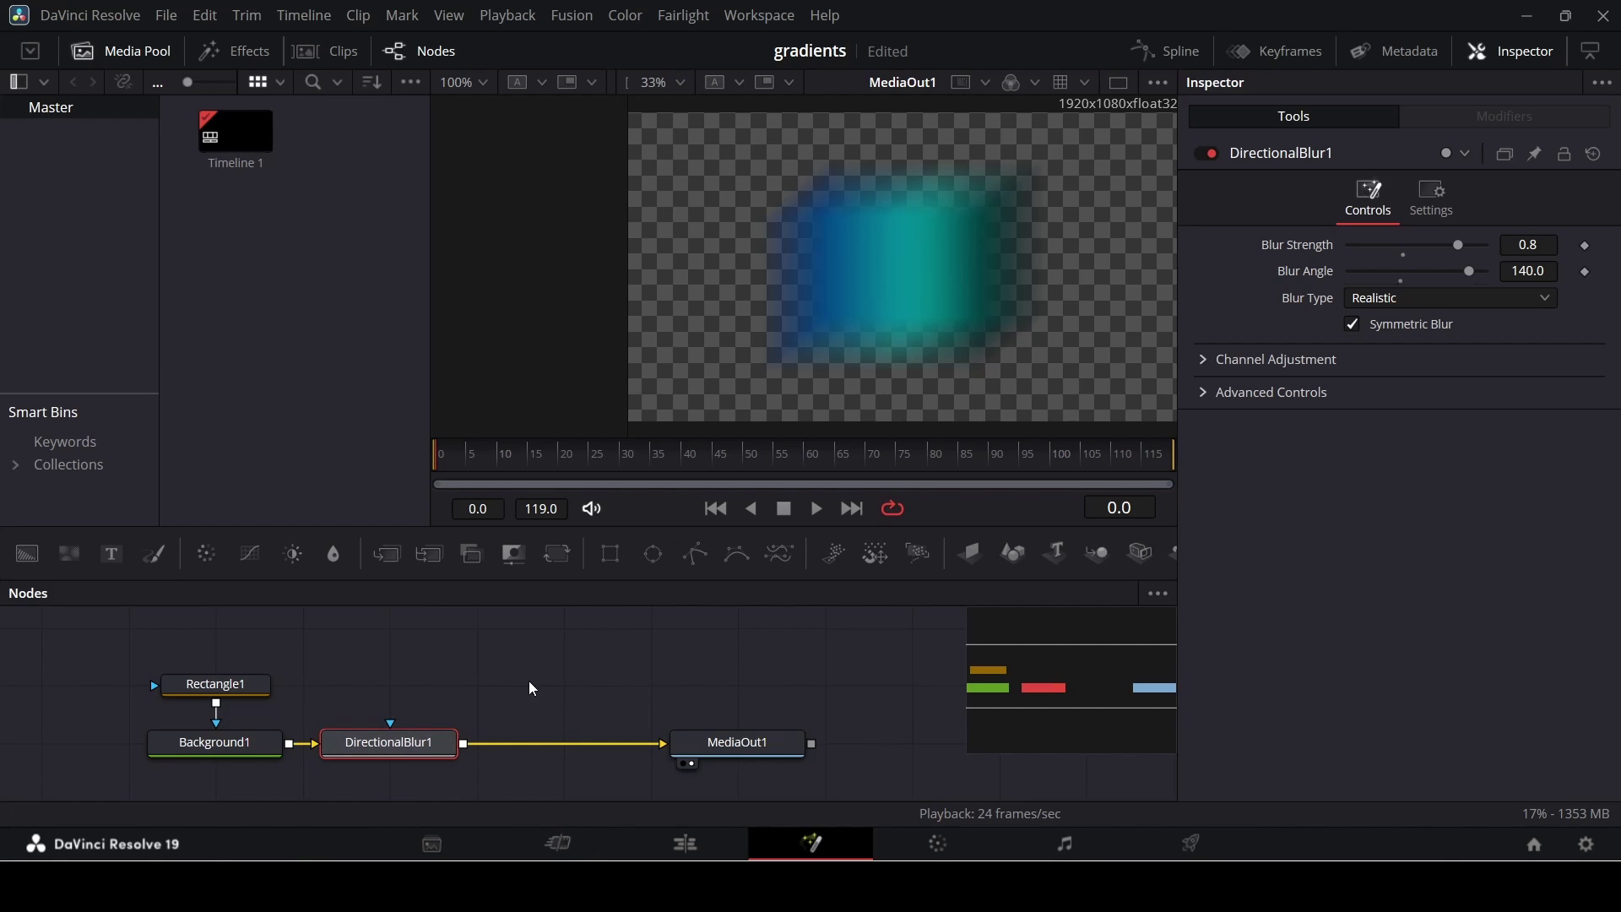
pyautogui.click(387, 553)
pyautogui.moveTo(142, 656); pyautogui.dragTo(326, 758)
pyautogui.moveTo(231, 743); pyautogui.dragTo(404, 685)
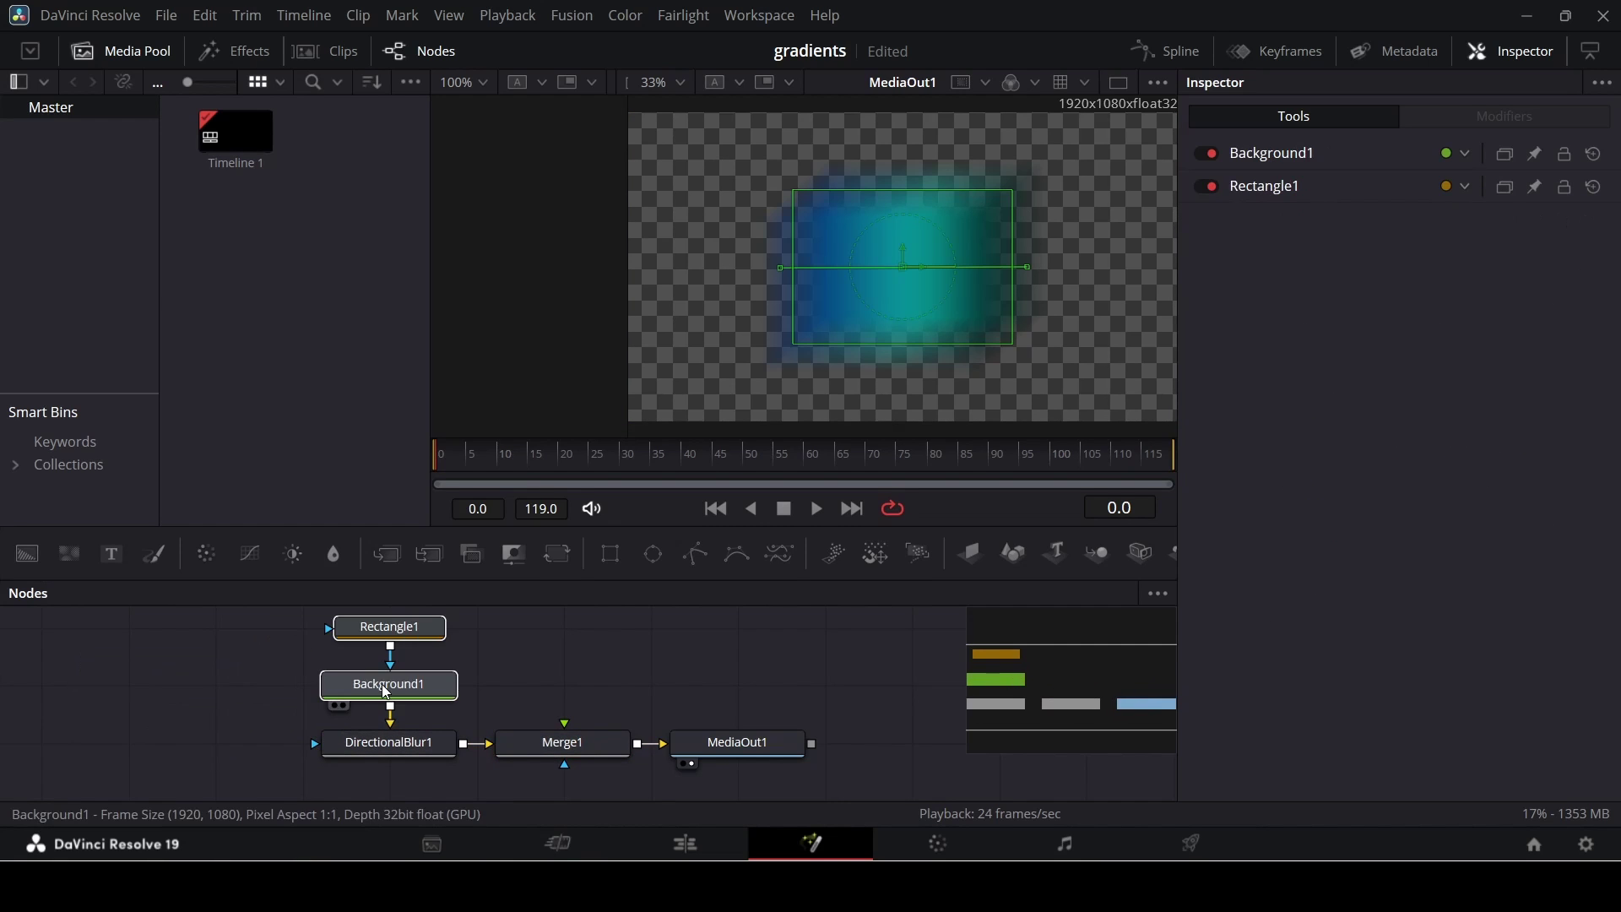
# Paste a copy of the Background1 and Rectangle1 nodes above Merge1 and connect it to the merge's foreground input.
pyautogui.click(524, 702)
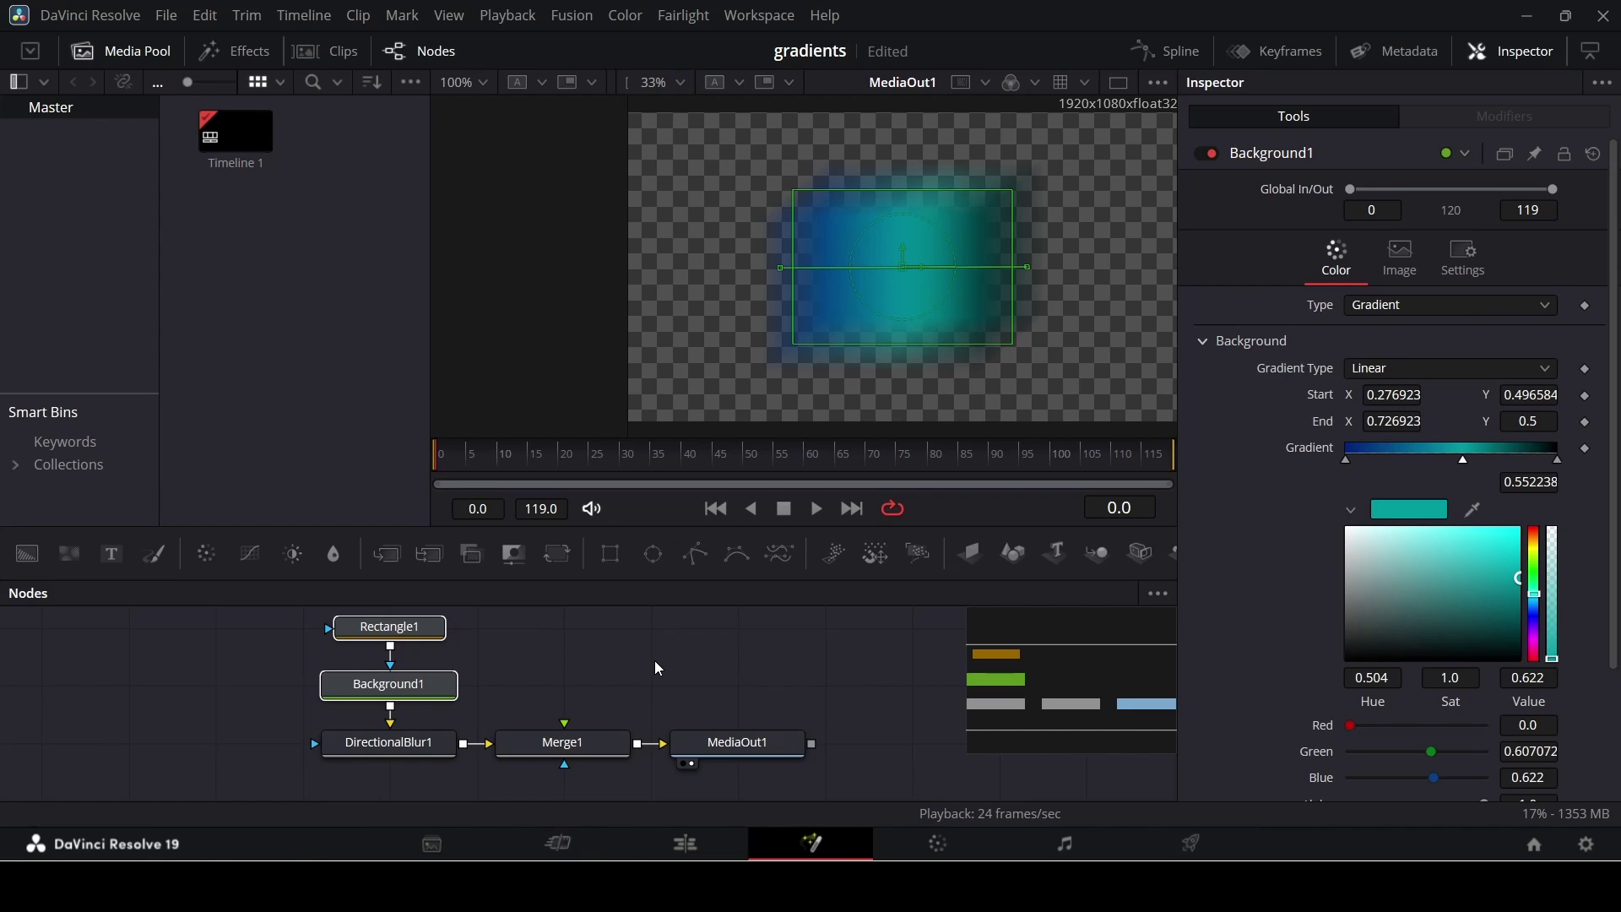
pyautogui.click(641, 682)
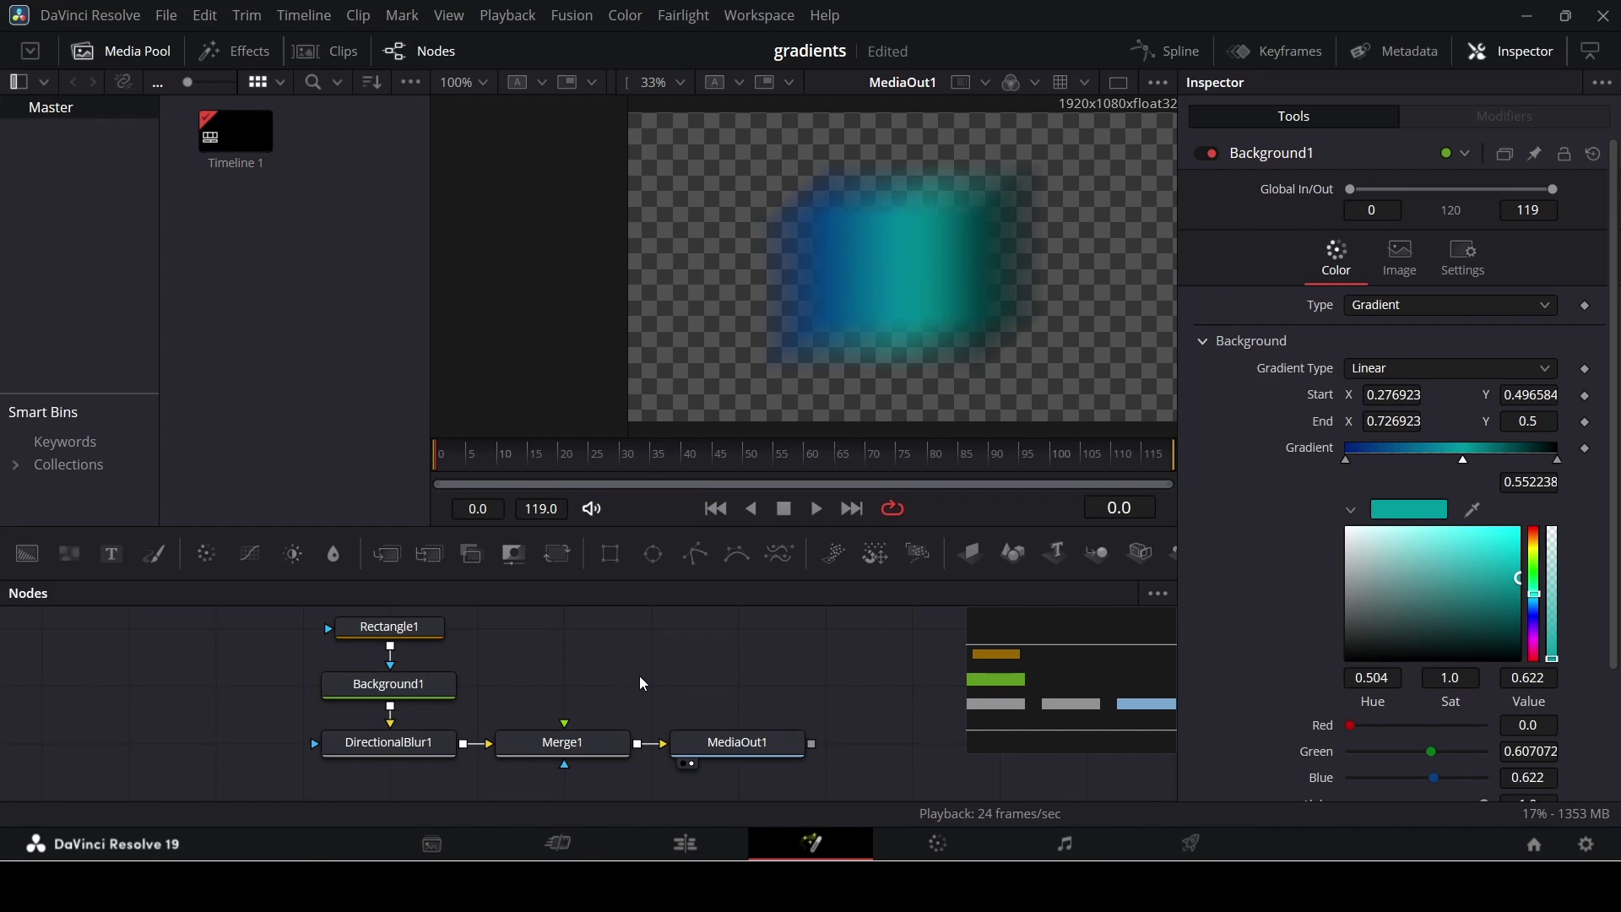
pyautogui.hotkey('ctrl', 'v')
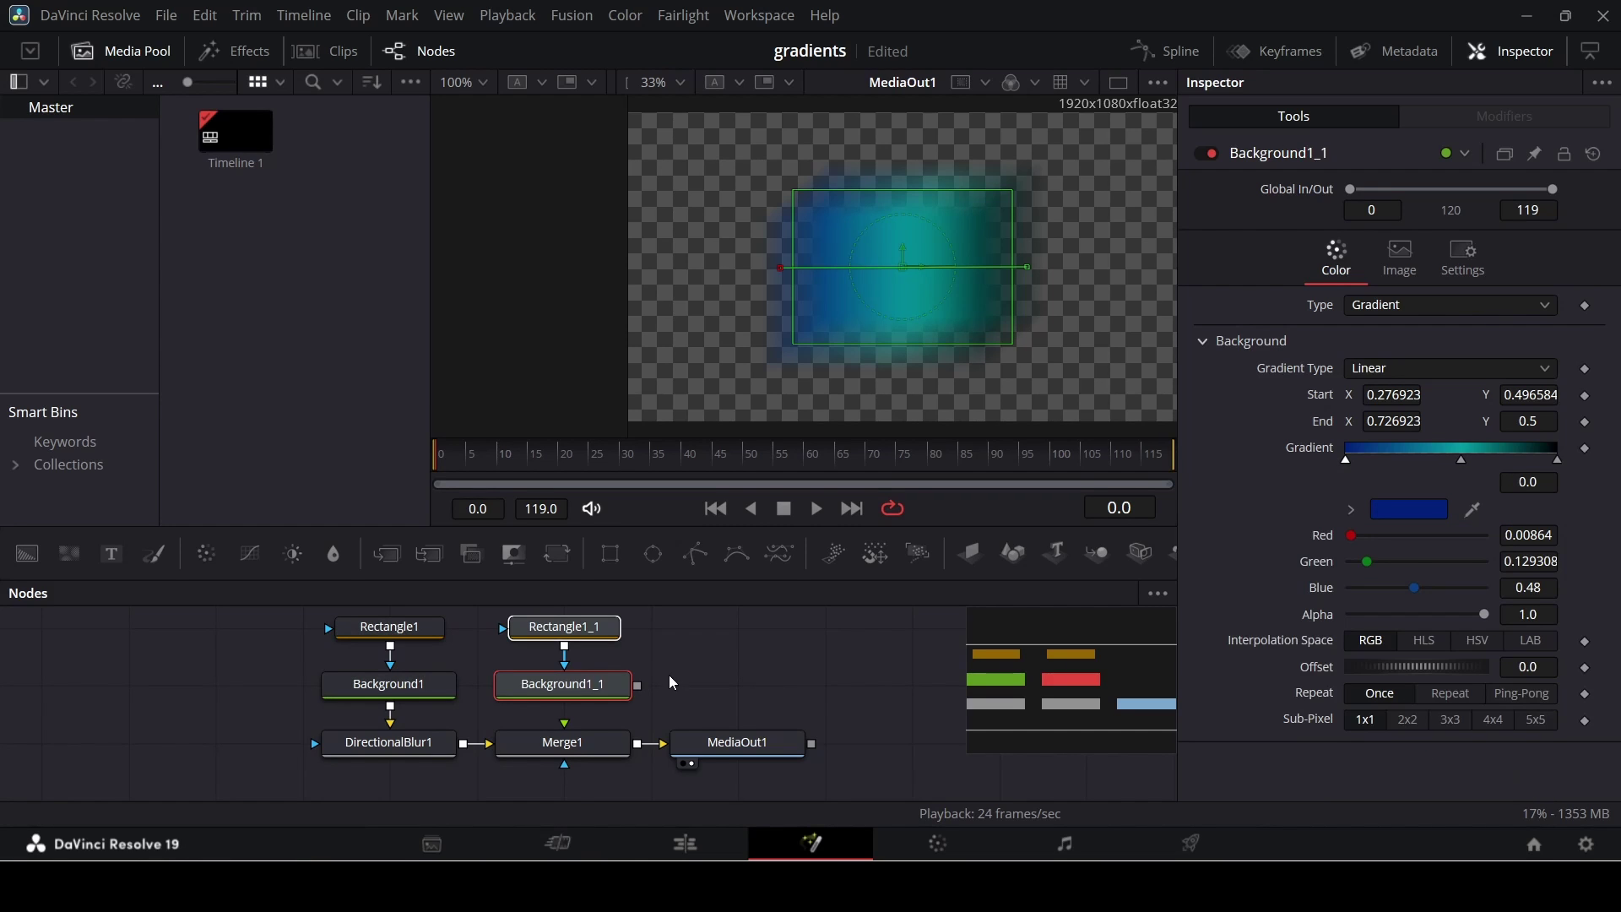
pyautogui.moveTo(641, 691); pyautogui.dragTo(497, 679)
# Move the copied Background1_1 and Rectangle1_1 nodes up and insert a Gaussian Blur between Background1_1 and Merge1.
pyautogui.scroll(2, 685, 689)
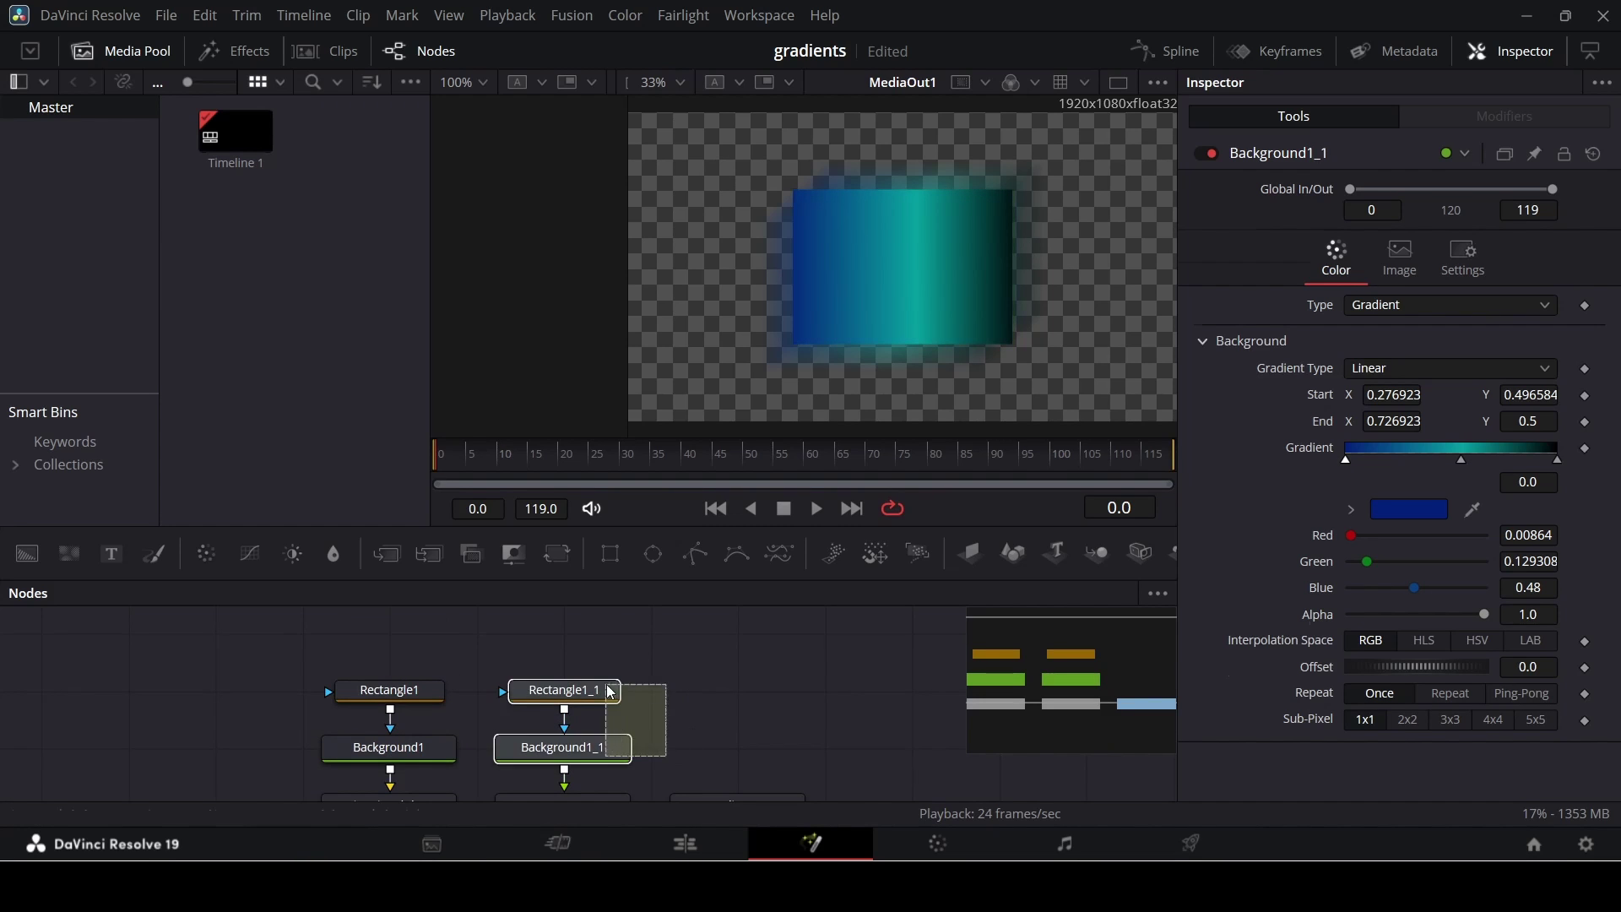
pyautogui.moveTo(606, 749); pyautogui.dragTo(606, 691)
pyautogui.click(583, 705)
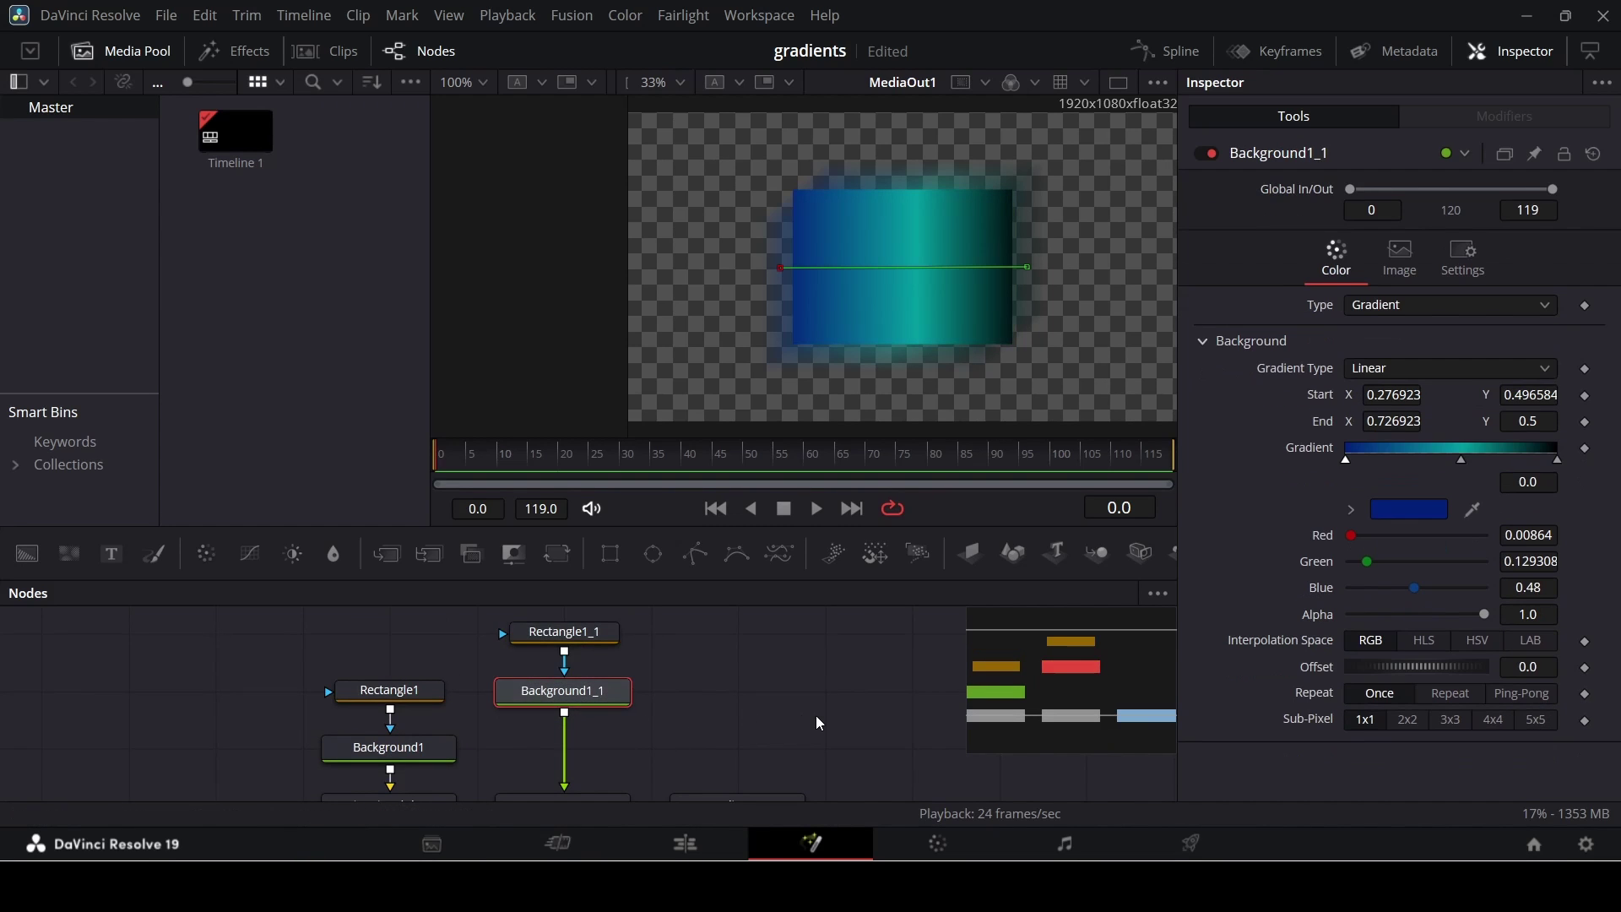
pyautogui.hotkey('shift', 'space')
pyautogui.write('direc')
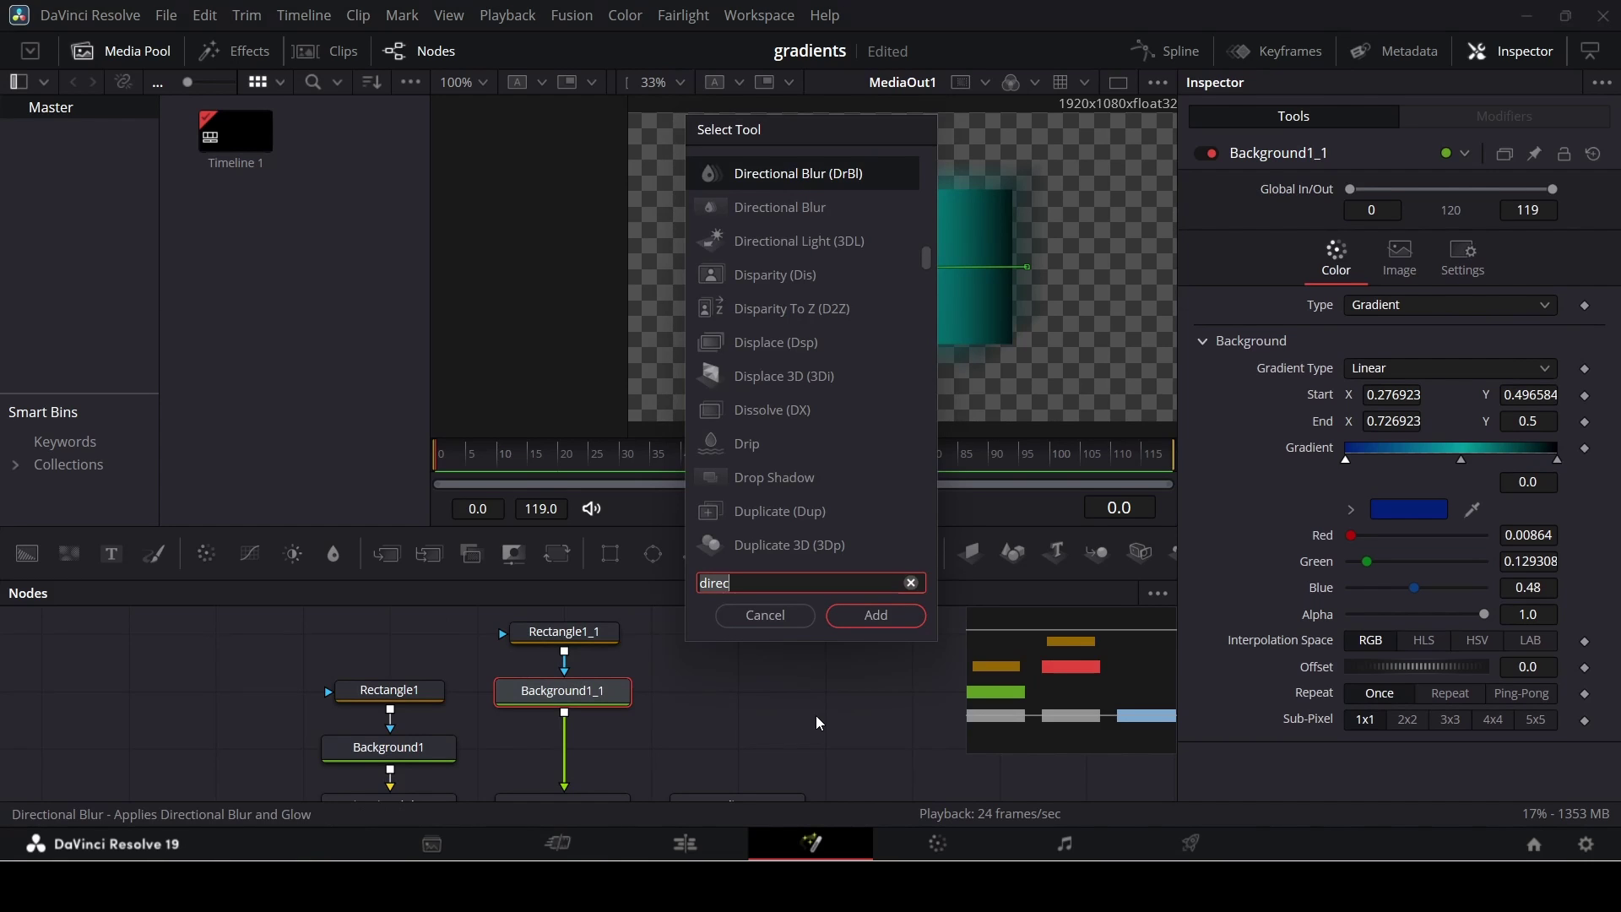
pyautogui.press('BackSpace')
pyautogui.press('BackSpace')
pyautogui.press('BackSpace')
pyautogui.press('BackSpace')
pyautogui.press('BackSpace')
pyautogui.write('ga')
pyautogui.press('Up')
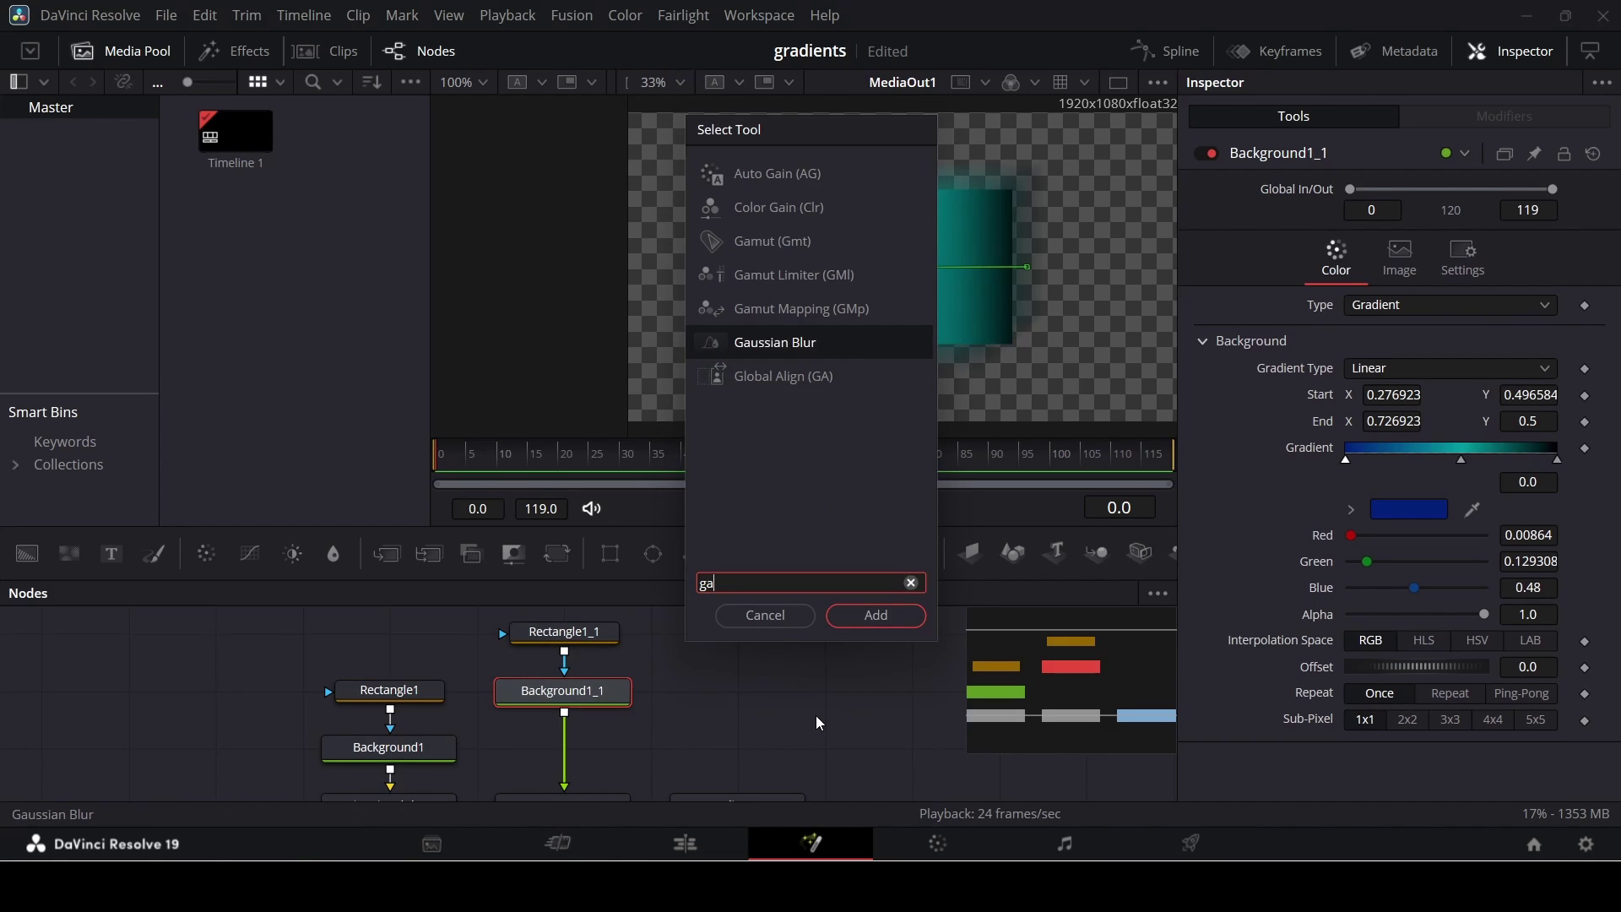
pyautogui.press('Return')
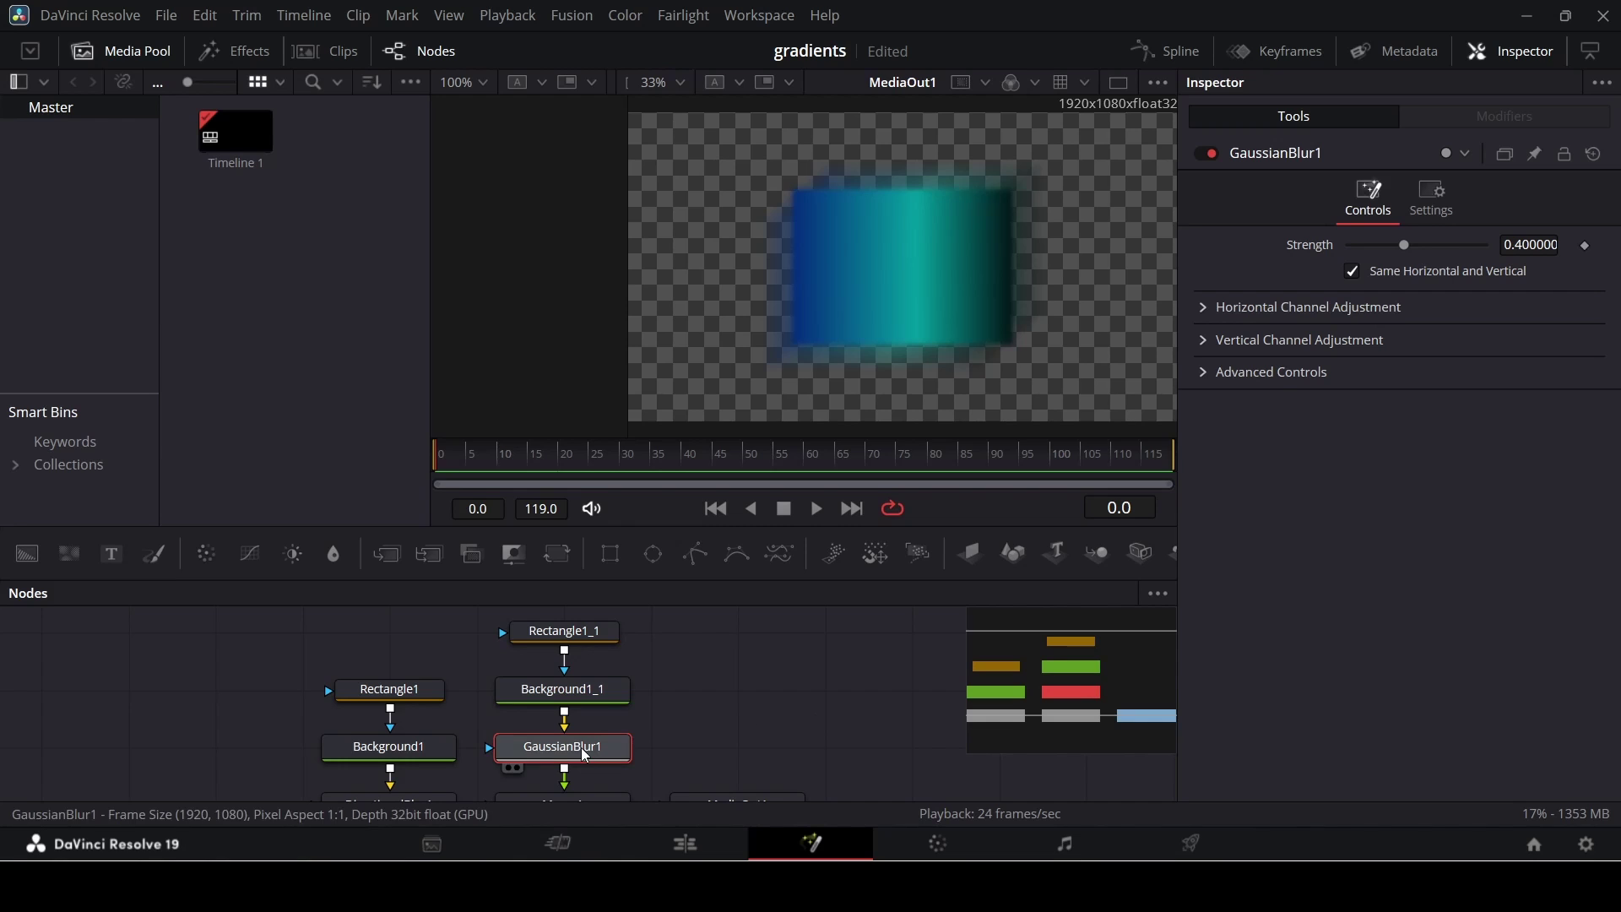
# Set the strength of GaussianBlur1 to 0.5.
pyautogui.scroll(-2, 734, 734)
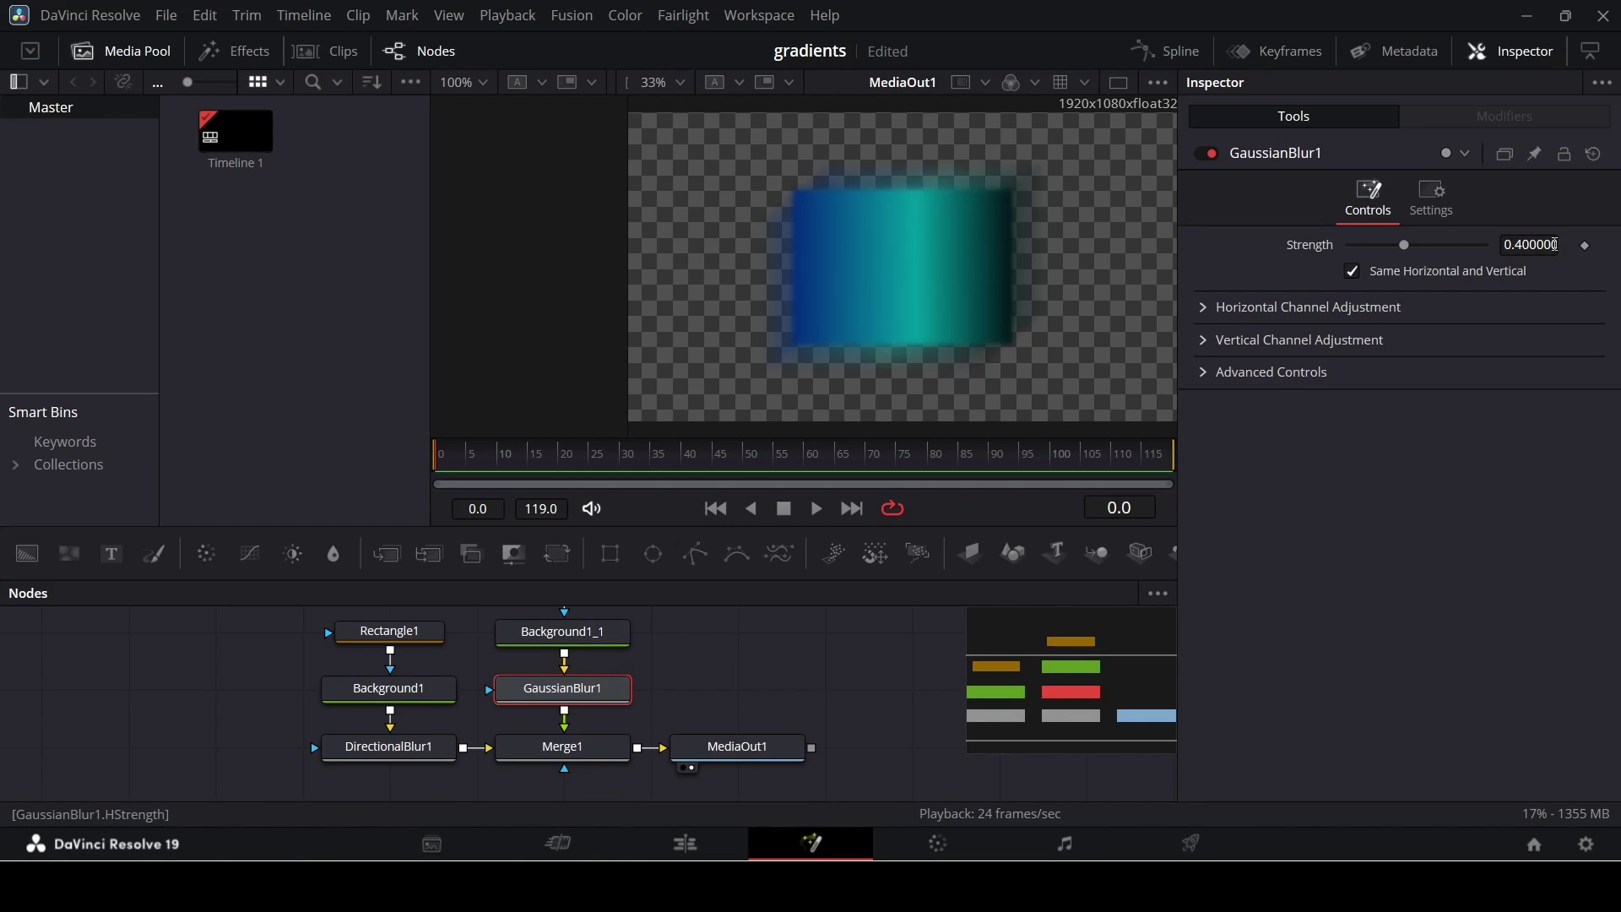
pyautogui.click(1556, 245)
pyautogui.write('0.5')
pyautogui.press('Return')
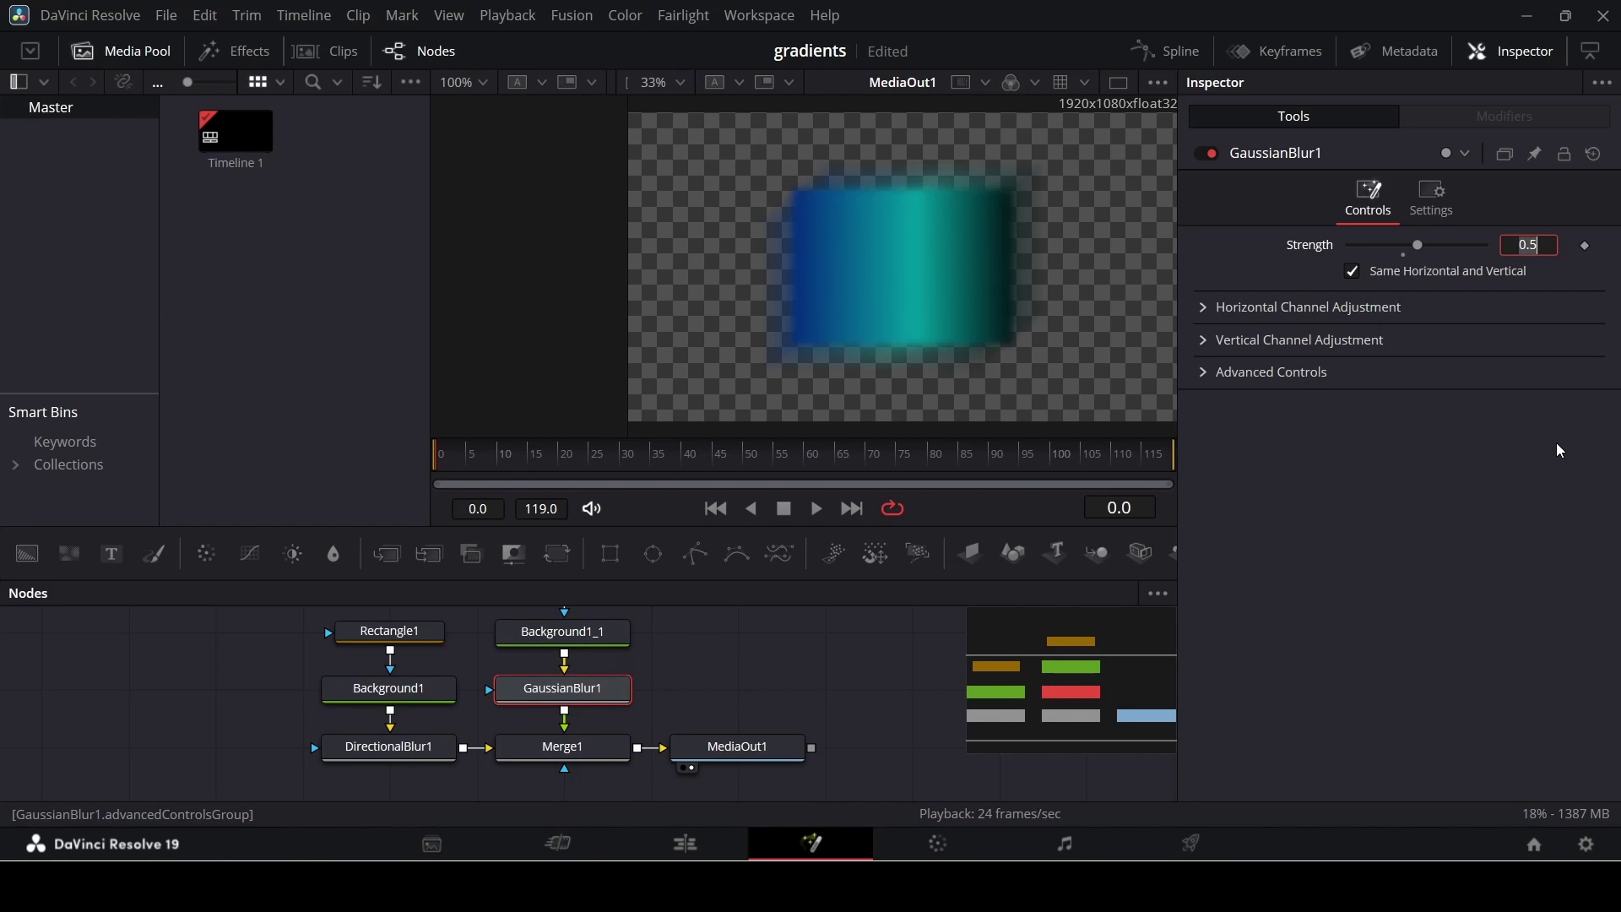
pyautogui.click(804, 688)
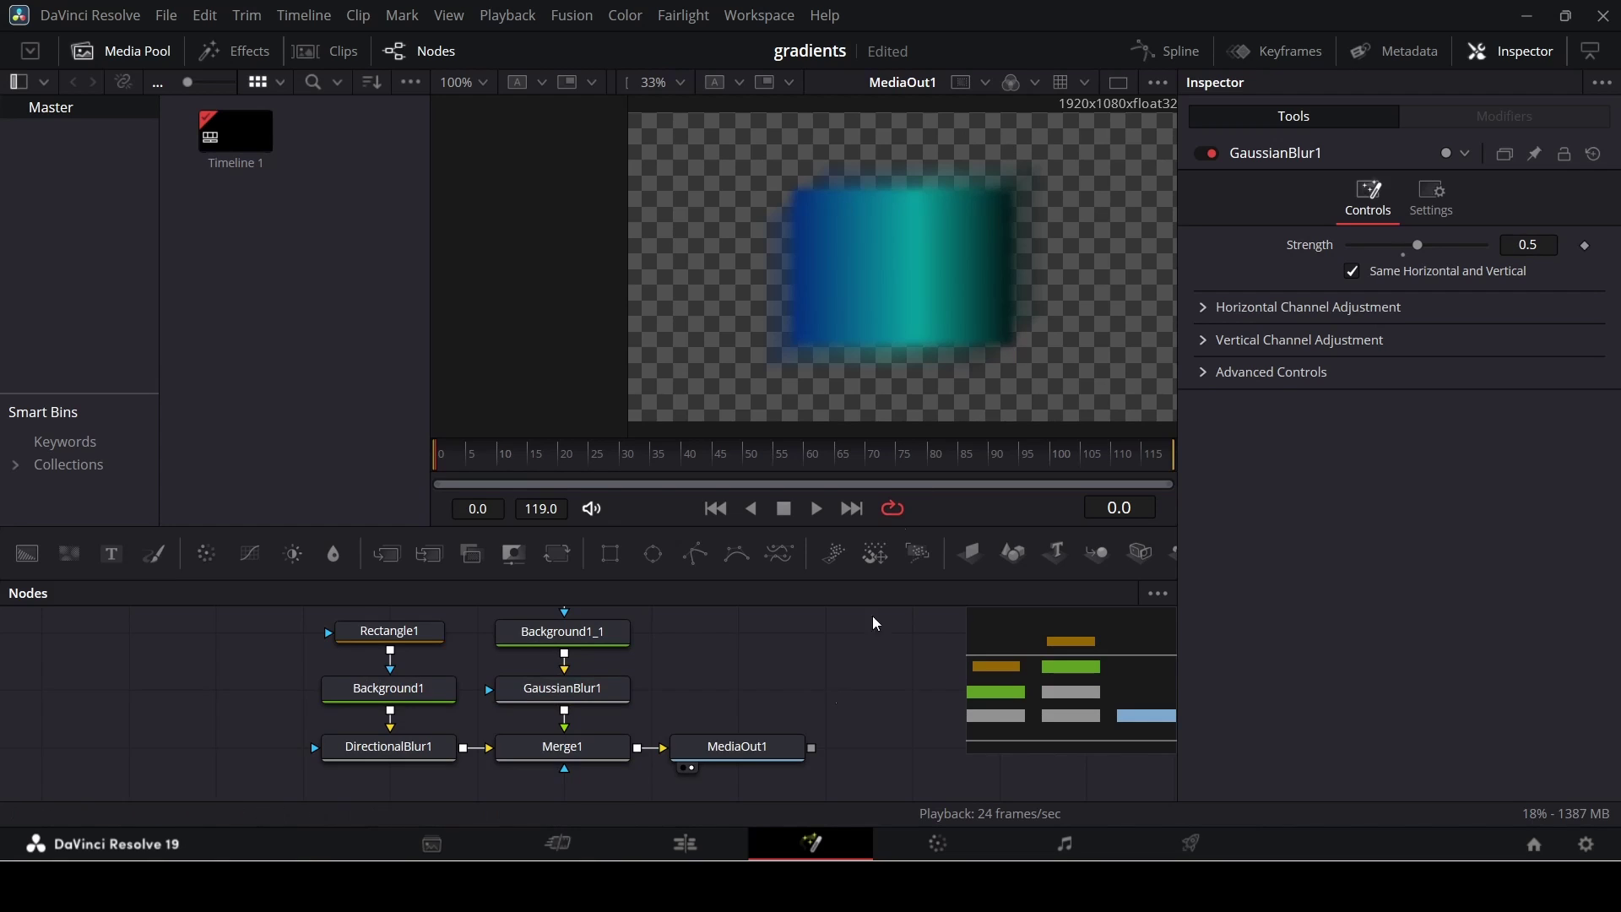
# Switch GaussianBlur1 off and on twice to compare the shape's edges with and without the blur.
pyautogui.click(1212, 155)
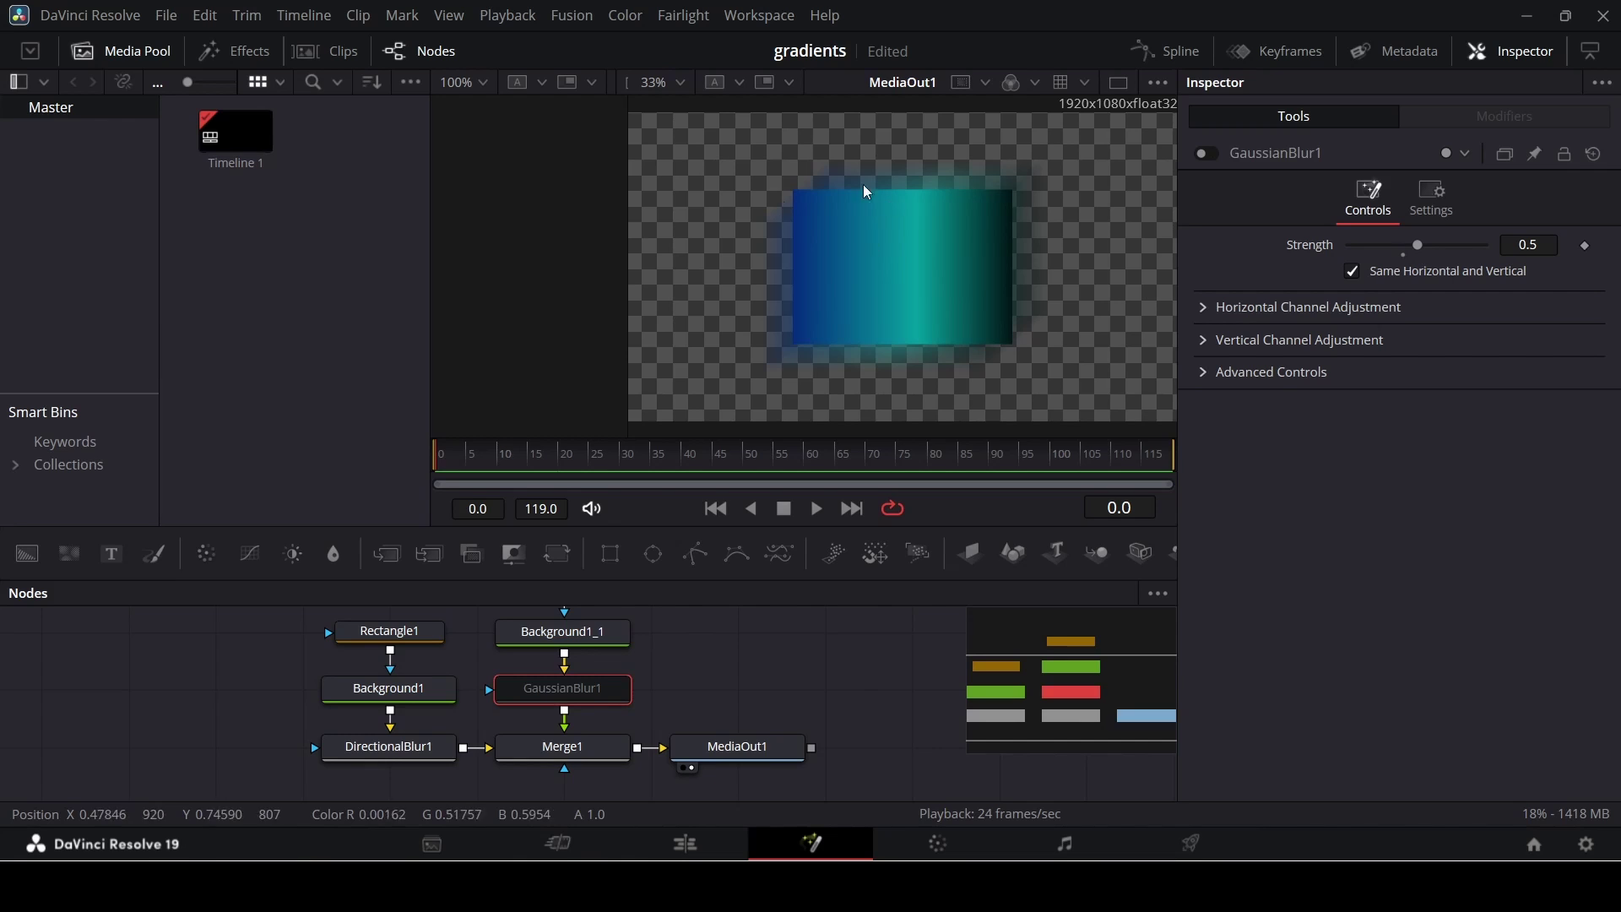
pyautogui.click(1210, 155)
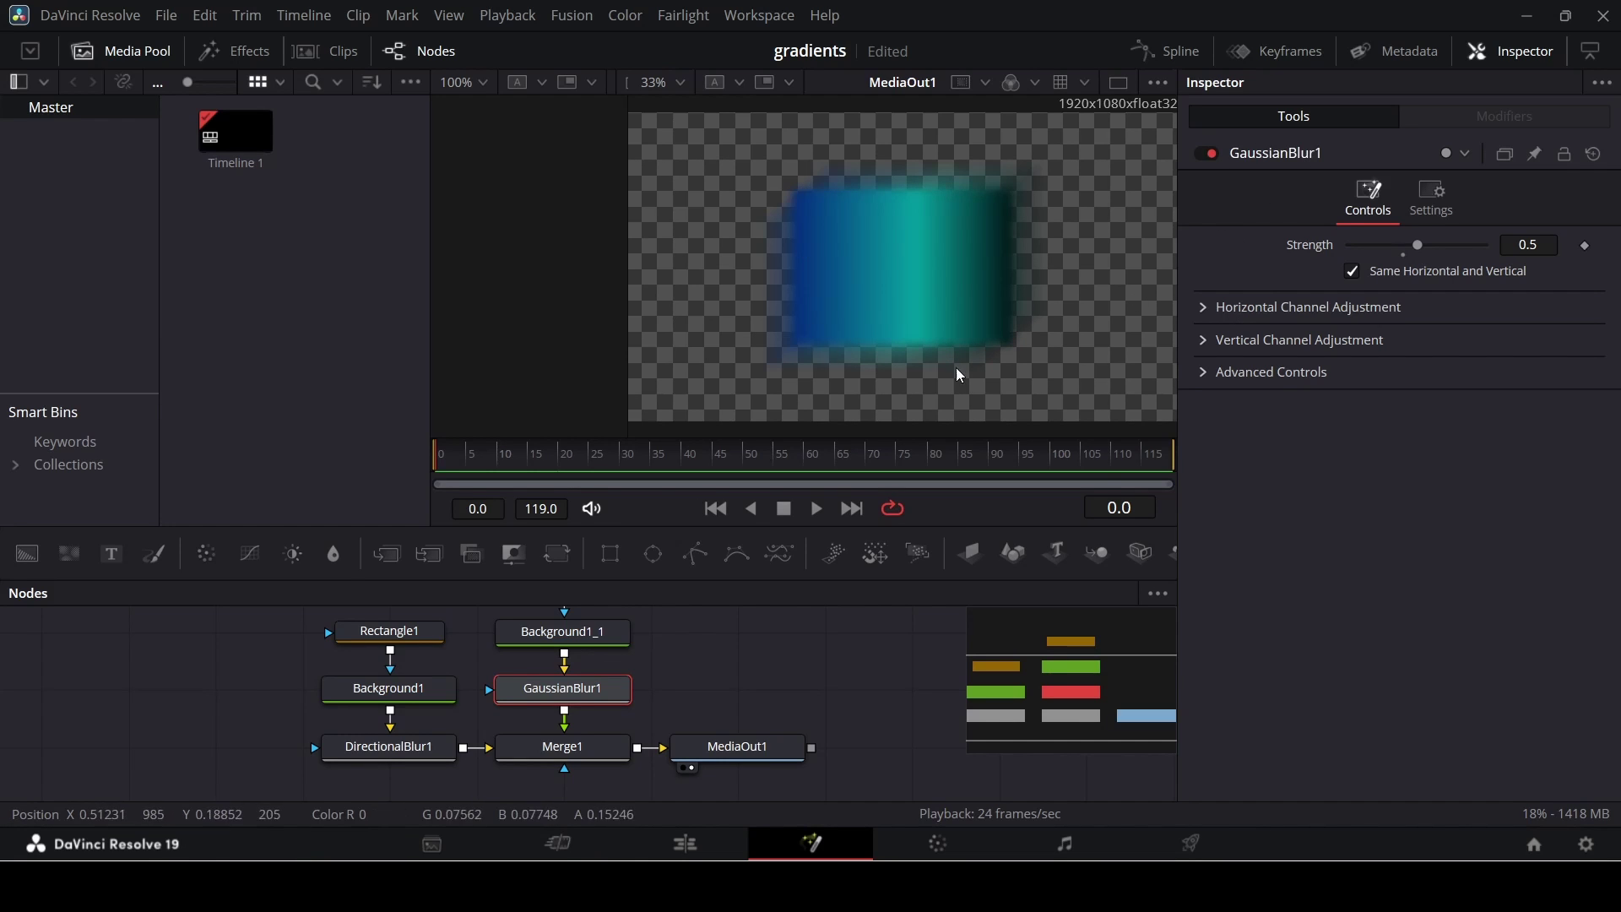
pyautogui.click(1213, 156)
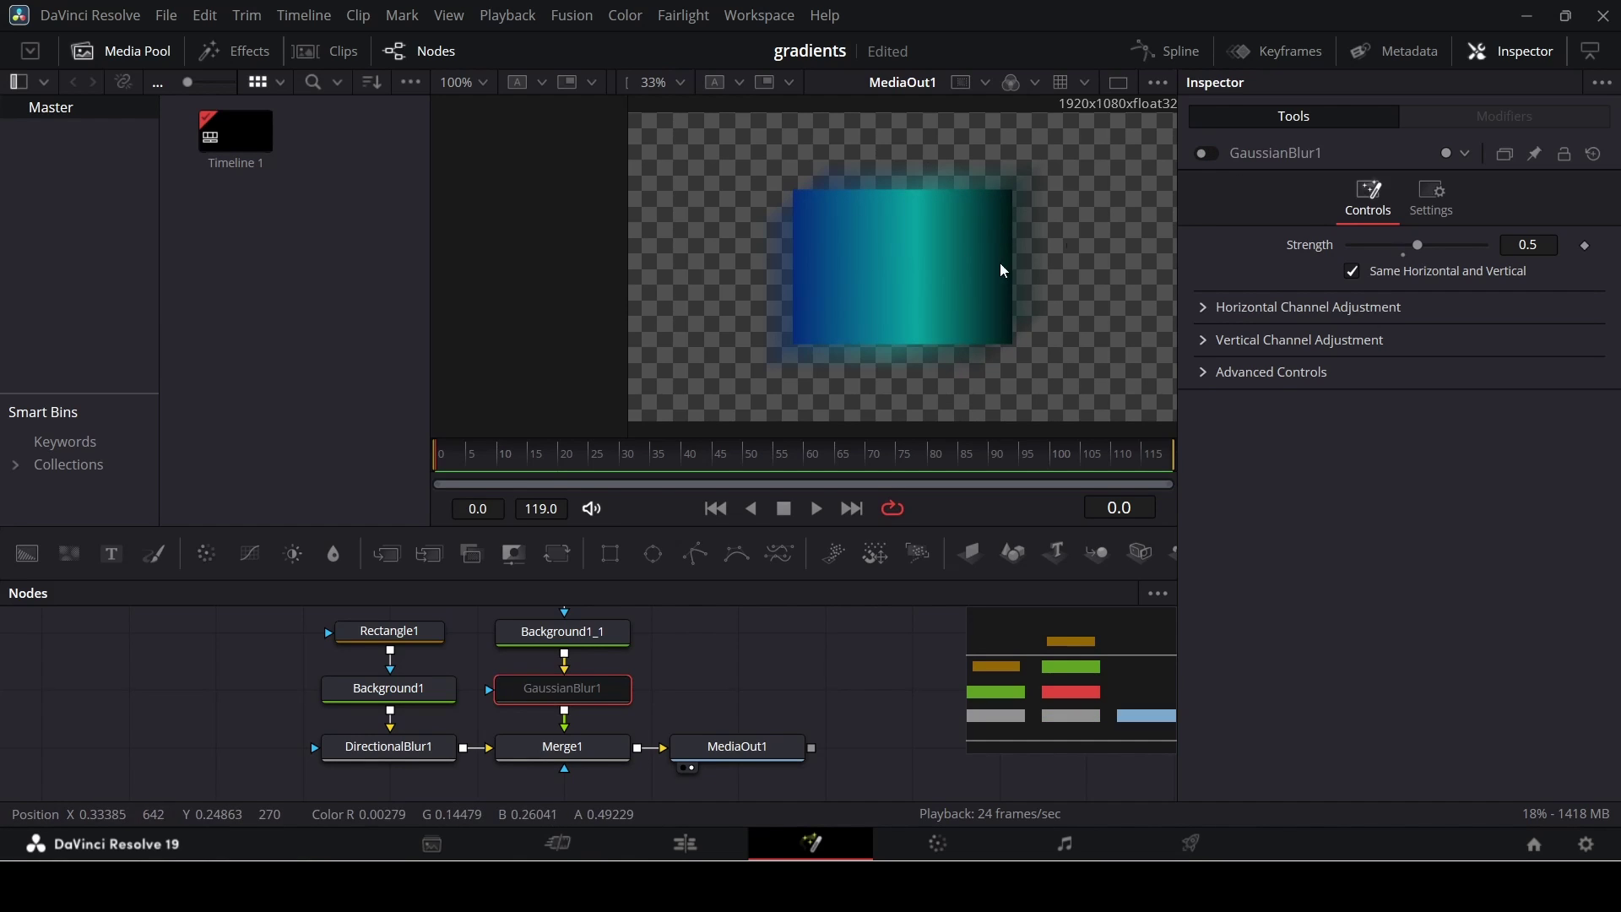
pyautogui.click(1212, 155)
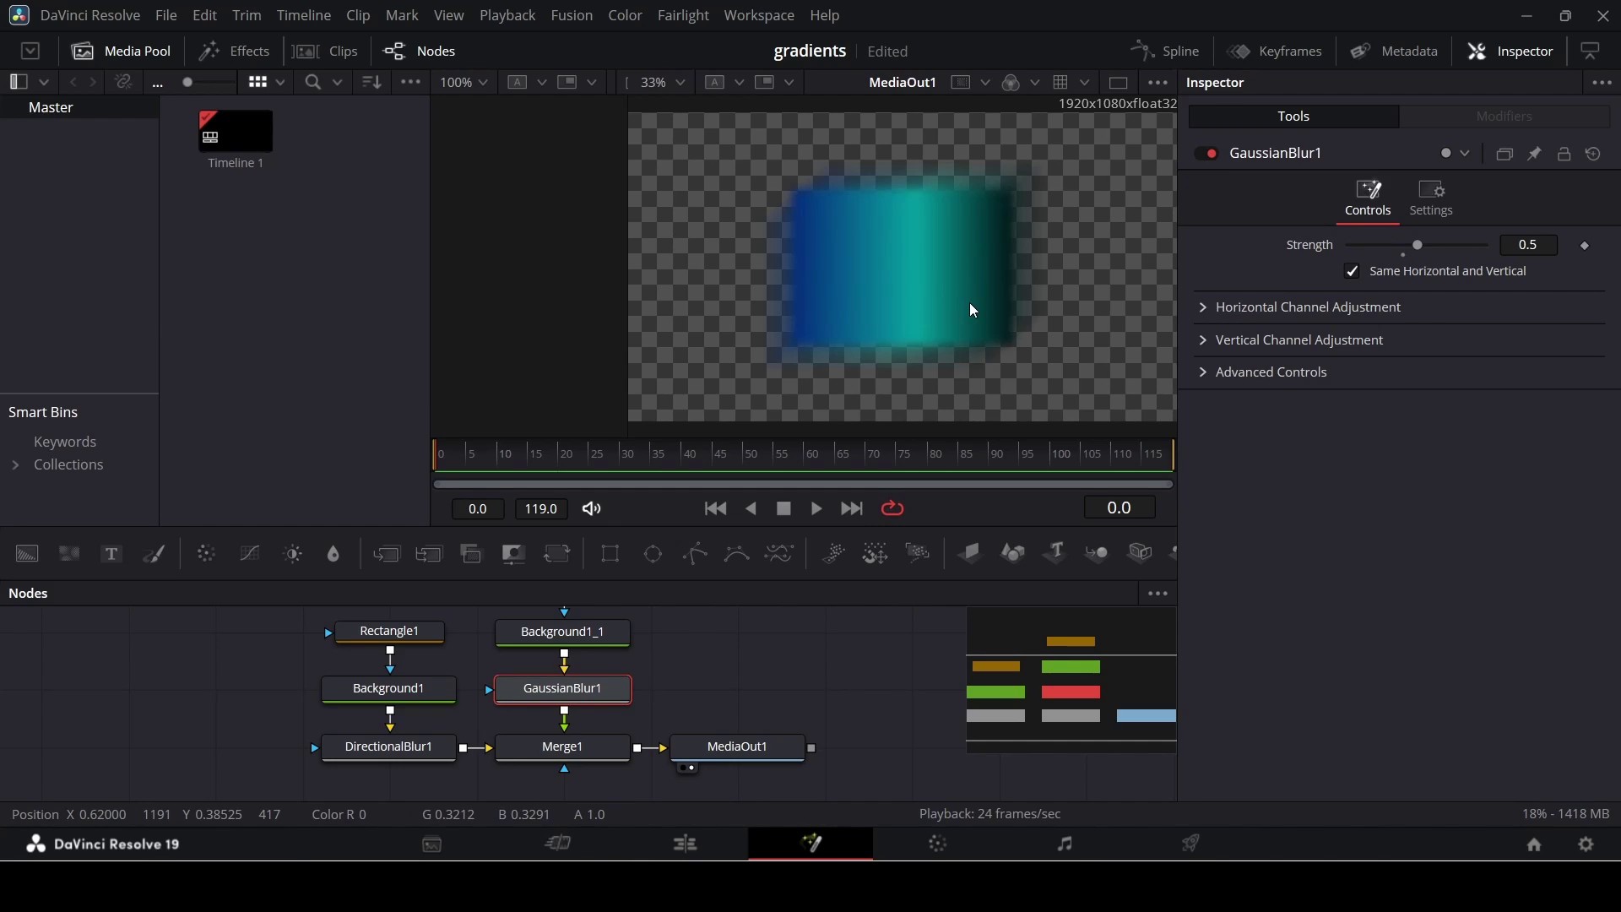
pyautogui.click(699, 677)
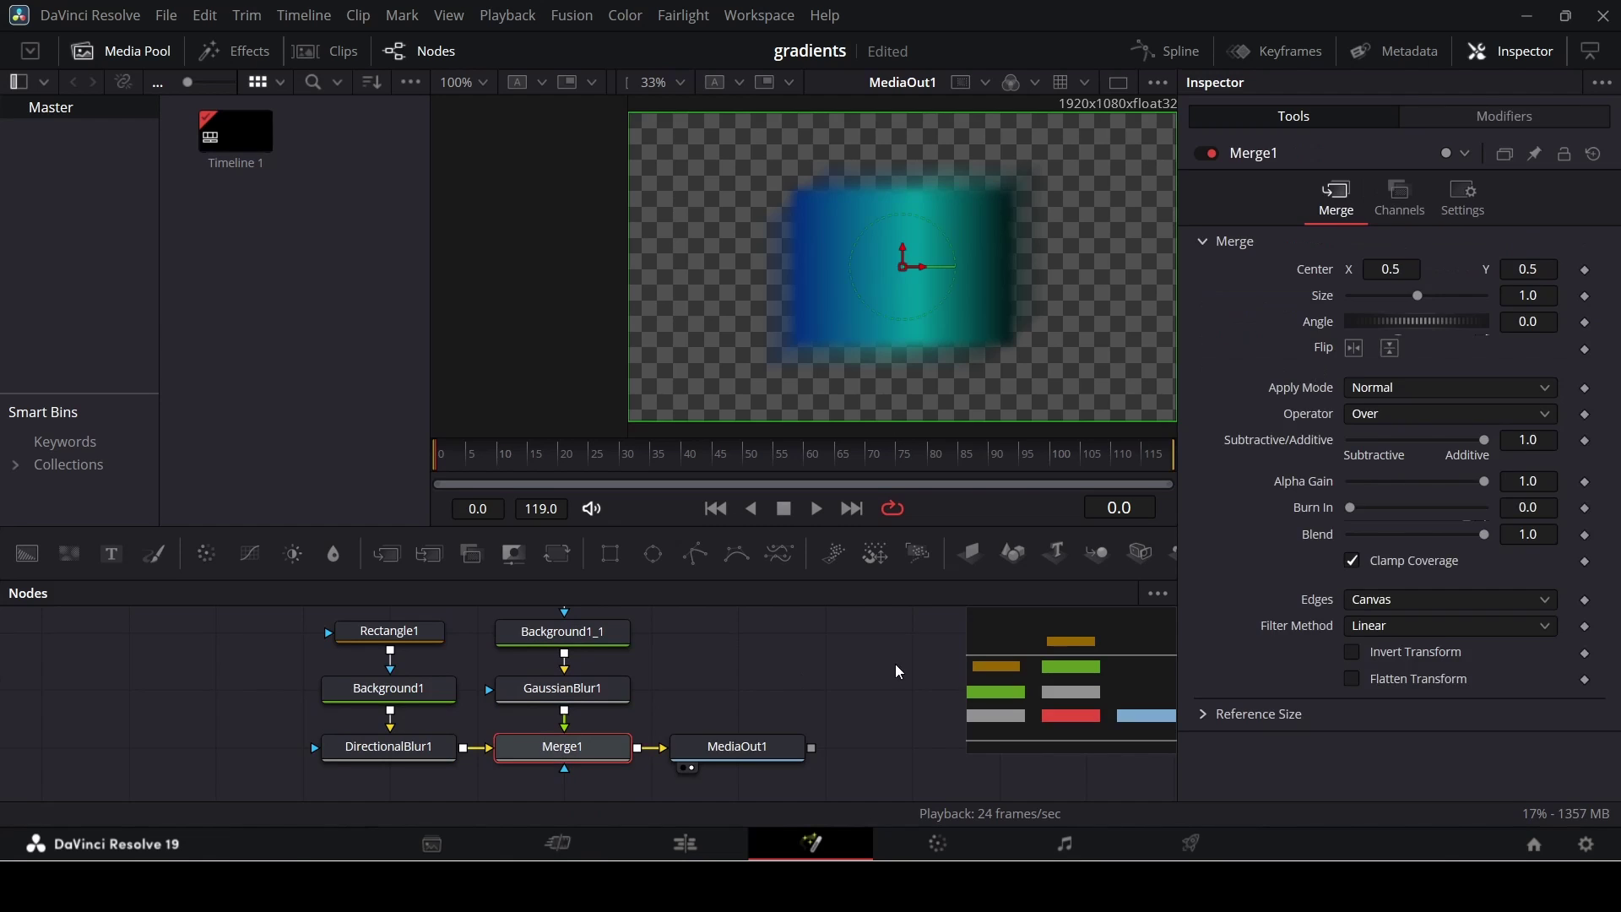
# Move MediaOut1 away to make room, insert a Film Grain node after Merge1, and turn on its Time Lock.
pyautogui.moveTo(760, 747); pyautogui.dragTo(934, 748)
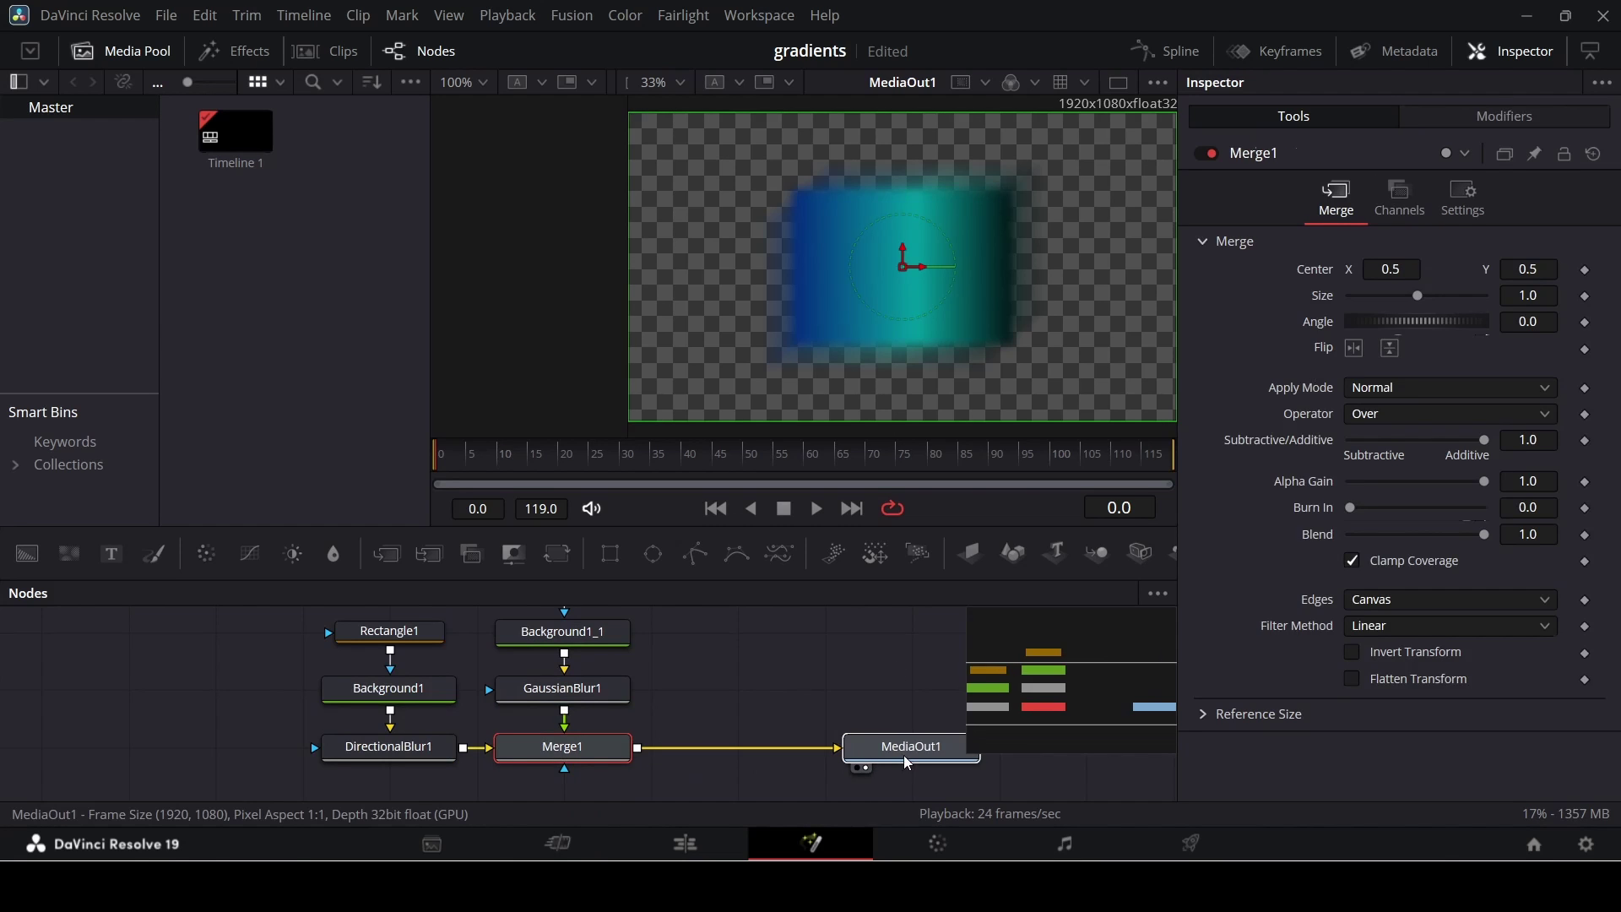
pyautogui.click(602, 755)
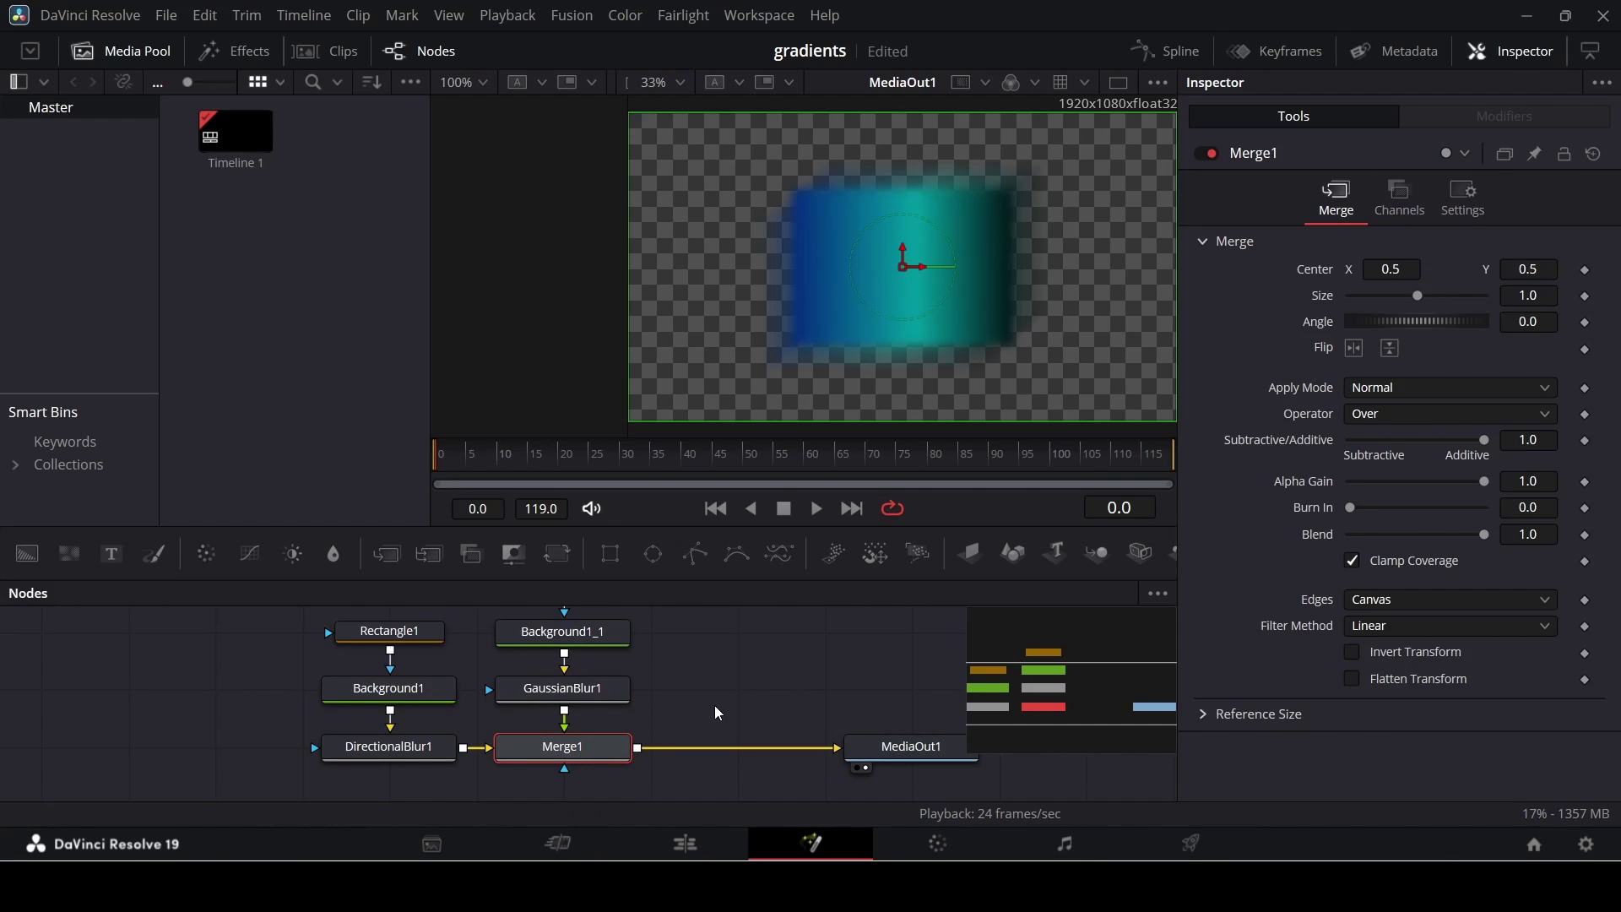
pyautogui.hotkey('shift', 'space')
pyautogui.write('ga')
pyautogui.press('BackSpace')
pyautogui.press('BackSpace')
pyautogui.write('film')
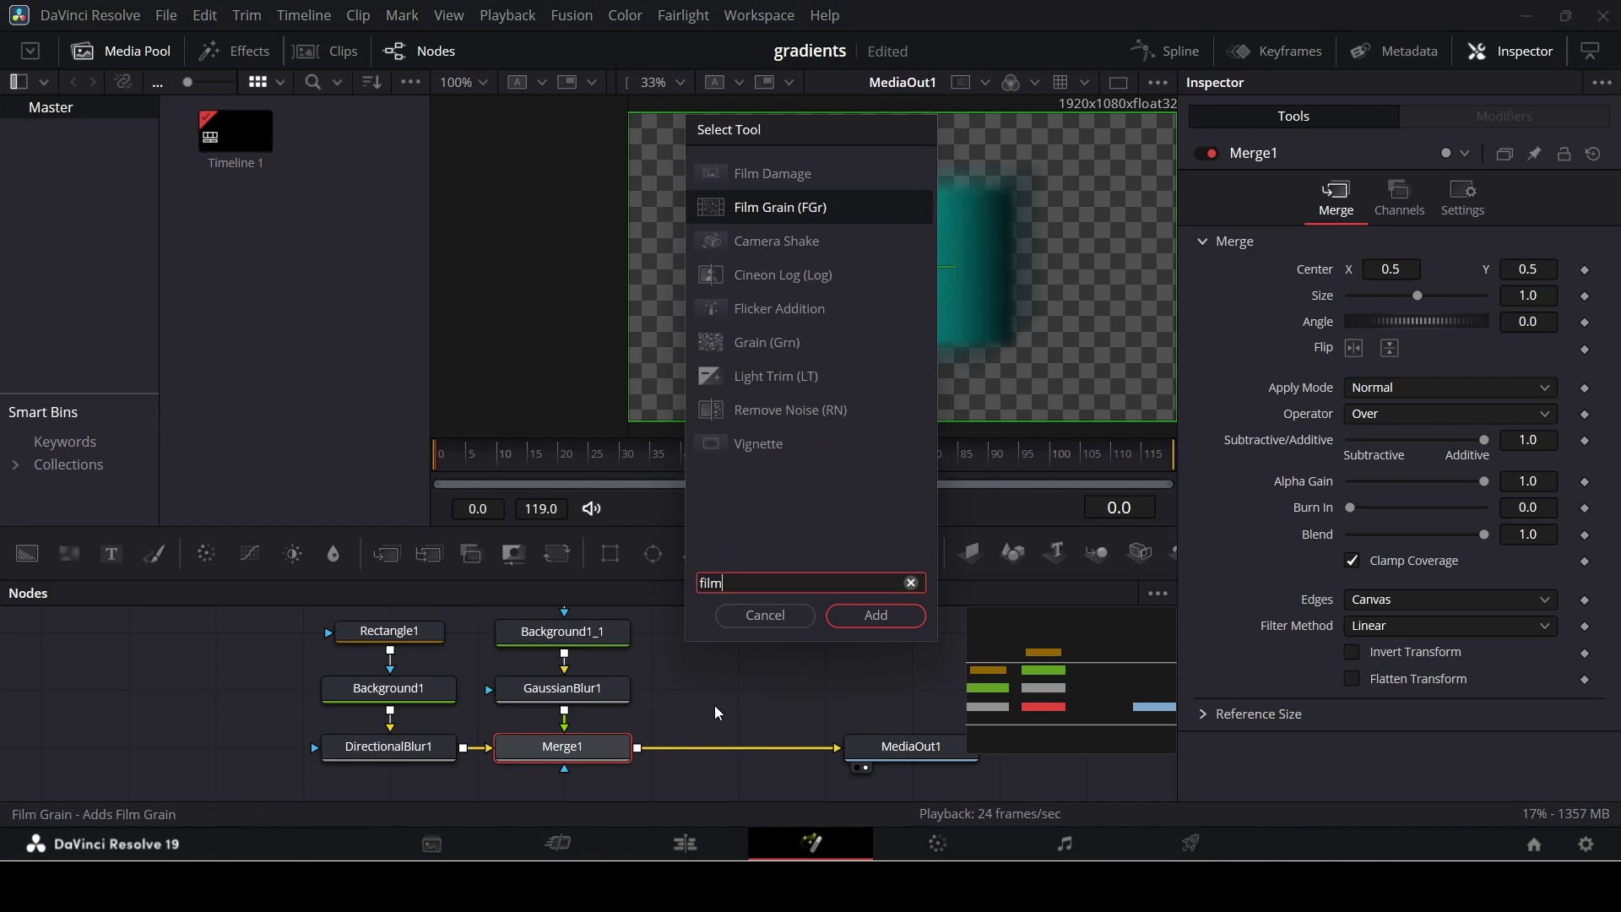
pyautogui.press('Return')
pyautogui.moveTo(728, 746)
pyautogui.mouseDown()
pyautogui.moveTo(732, 682)
pyautogui.moveTo(735, 746)
pyautogui.mouseUp()
pyautogui.click(1500, 351)
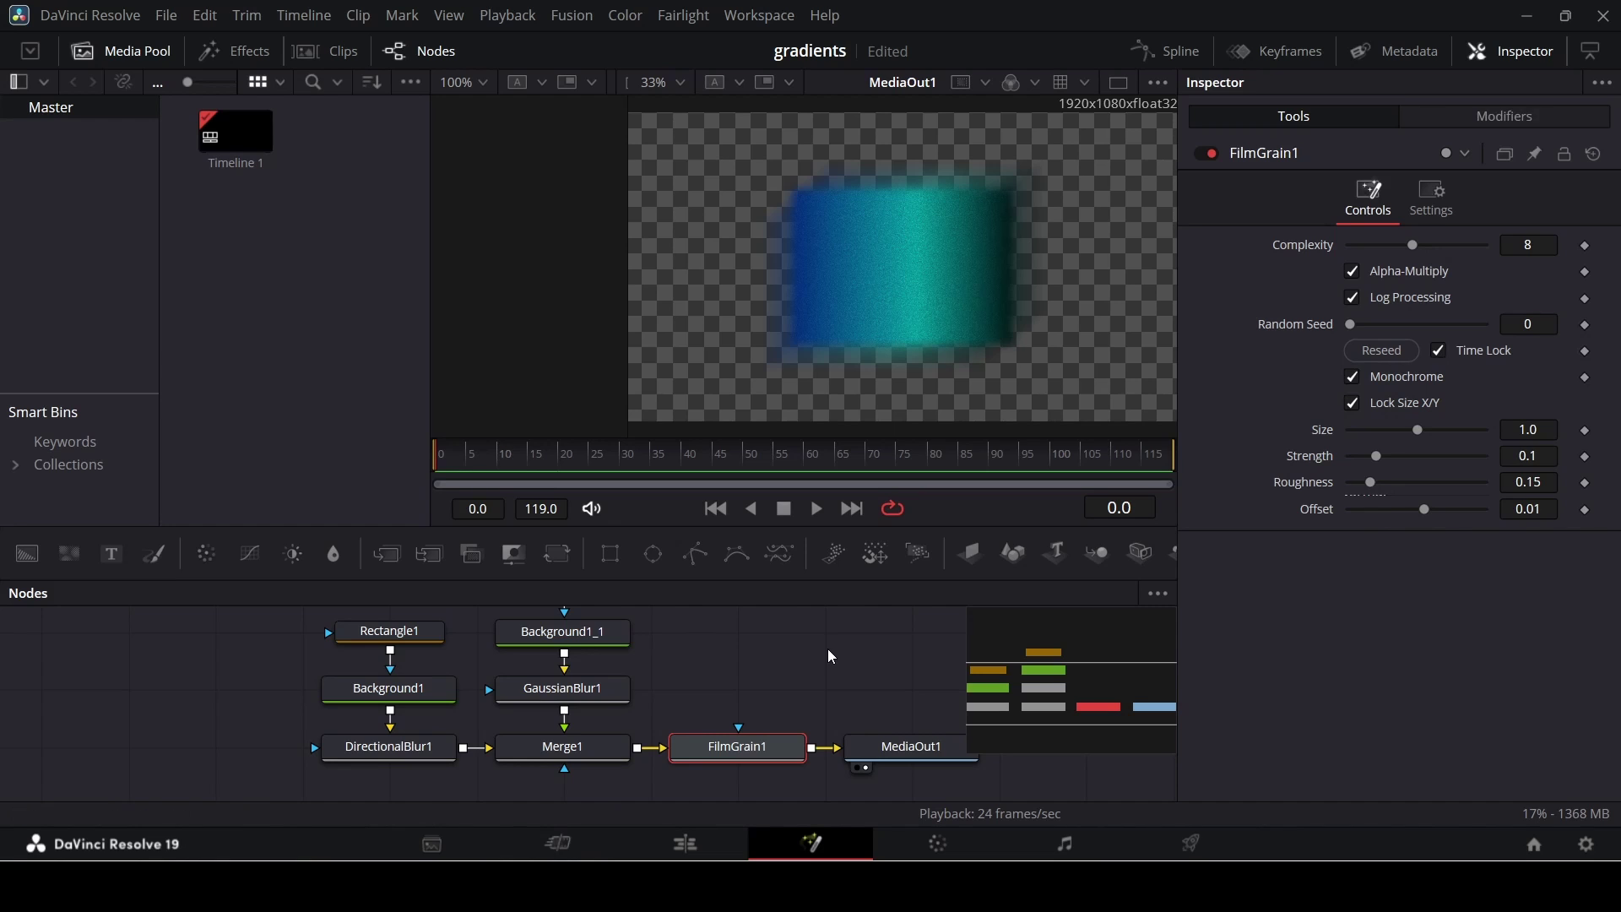
# Try a film grain size of about 2.65 and undo the change.
pyautogui.moveTo(1419, 430); pyautogui.dragTo(1453, 434)
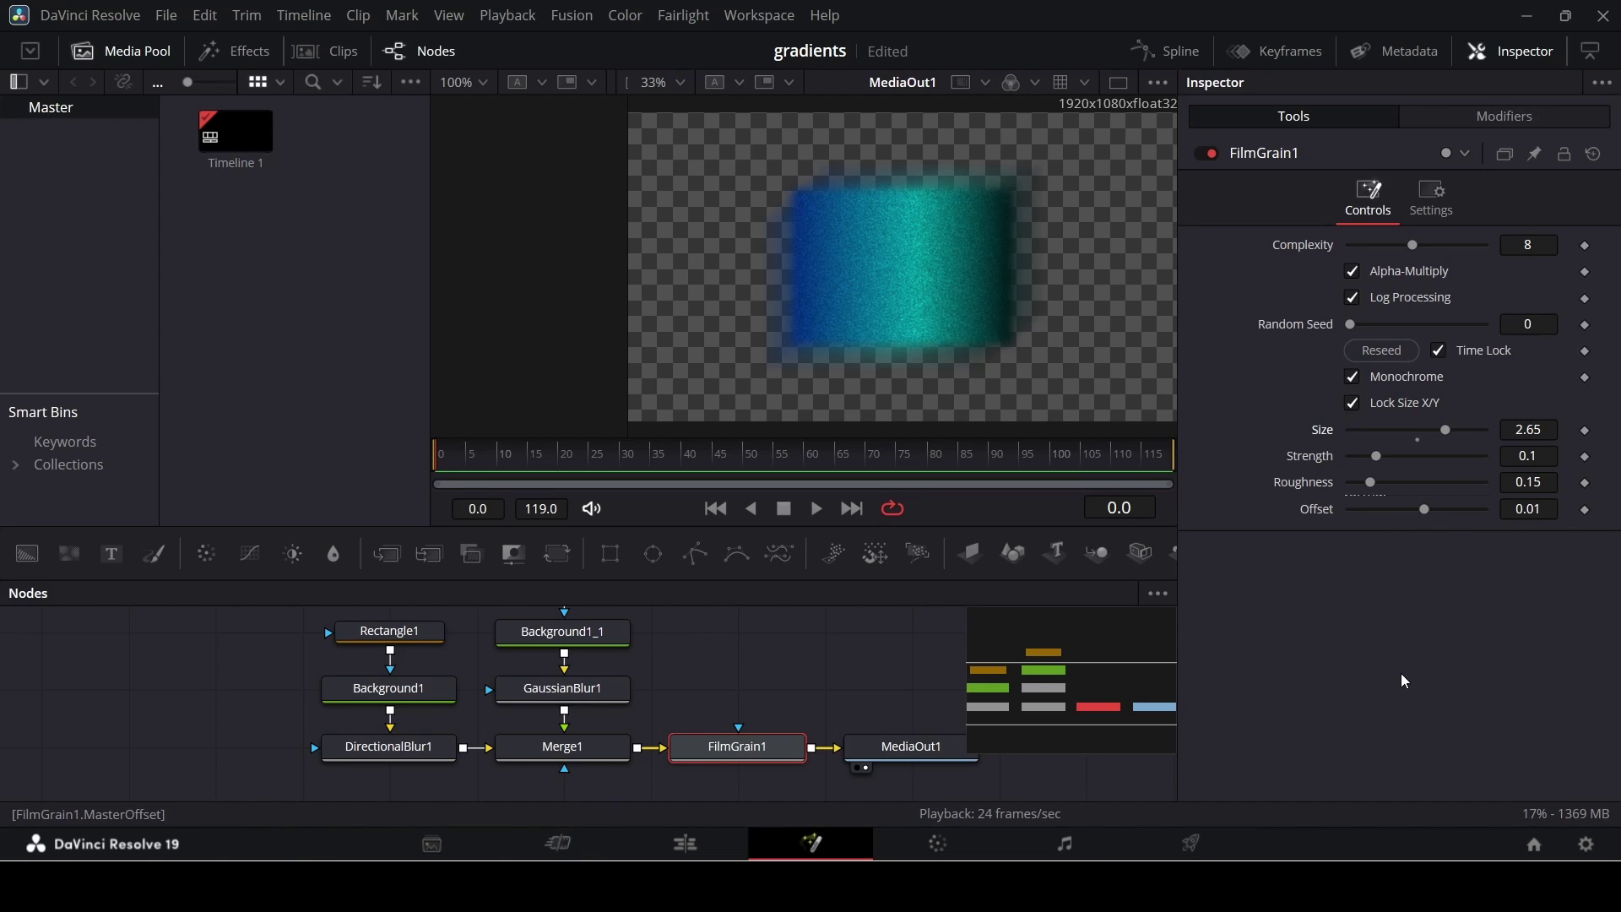
pyautogui.hotkey('ctrl', 'z')
# Move MediaOut1 further from FilmGrain1 and insert a Glow (Glo) node between them.
pyautogui.moveTo(965, 757); pyautogui.dragTo(1139, 756)
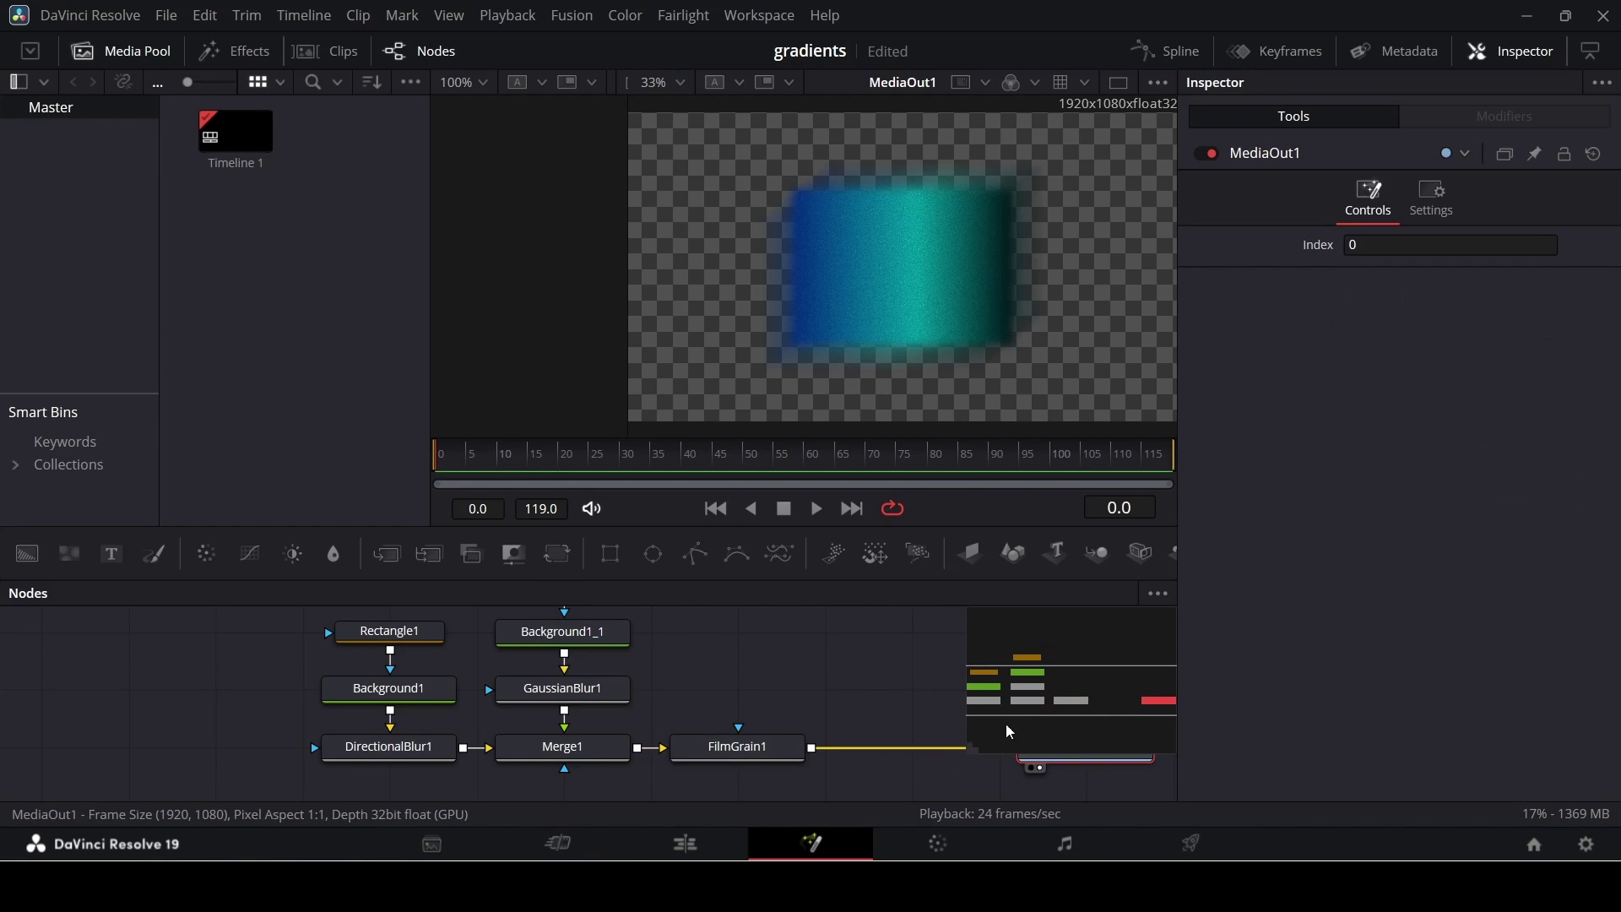
pyautogui.click(784, 760)
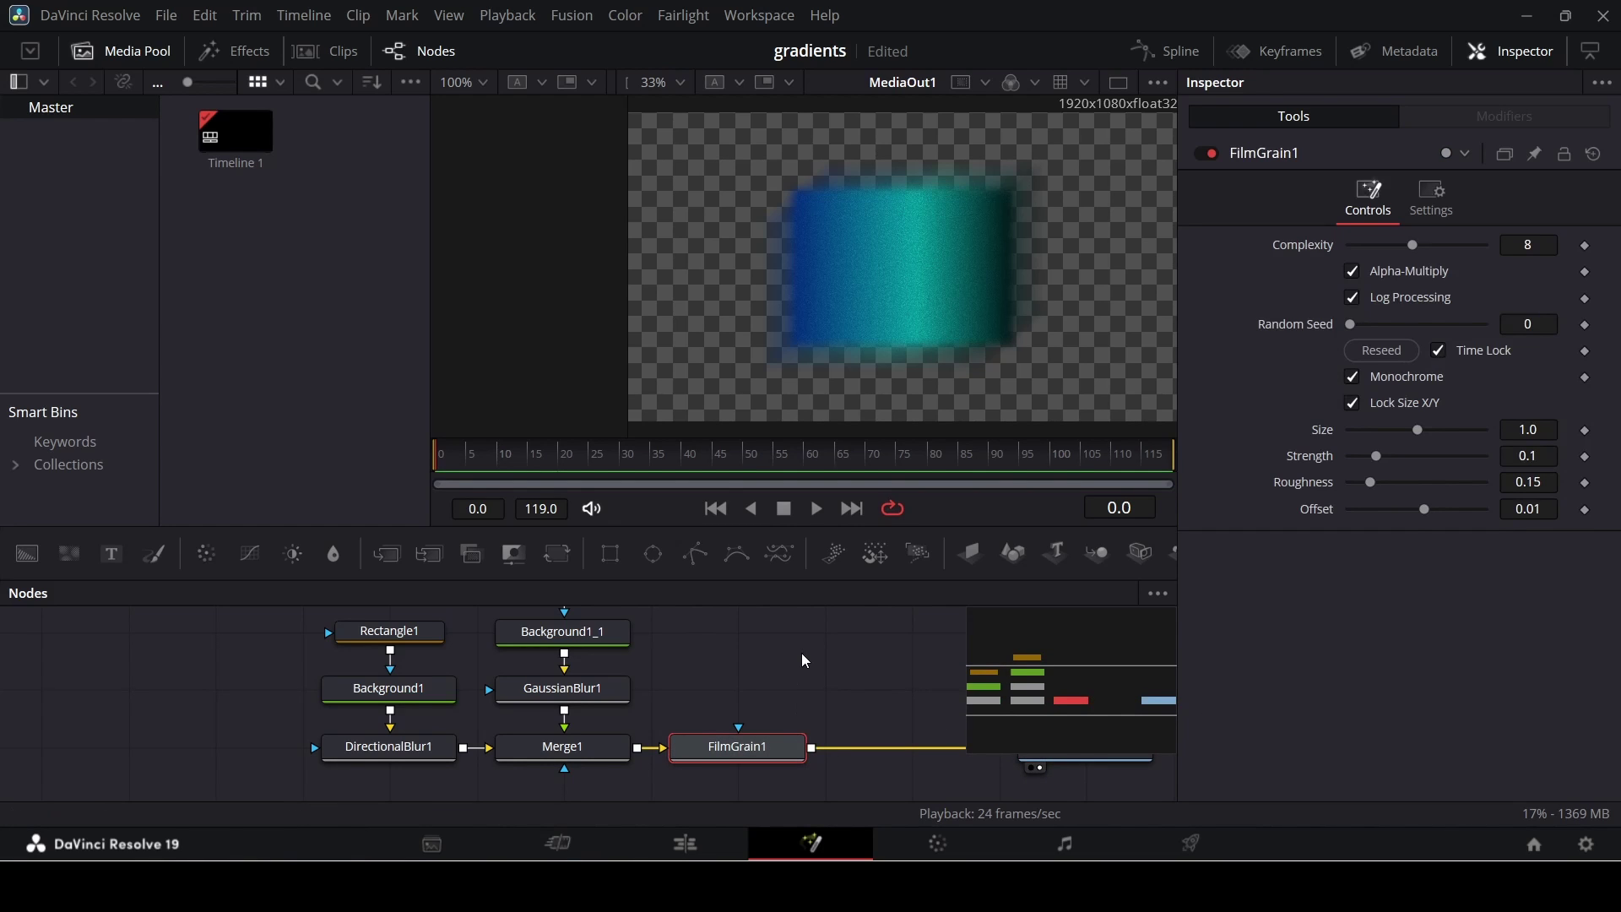
pyautogui.hotkey('shift', 'space')
pyautogui.write('film')
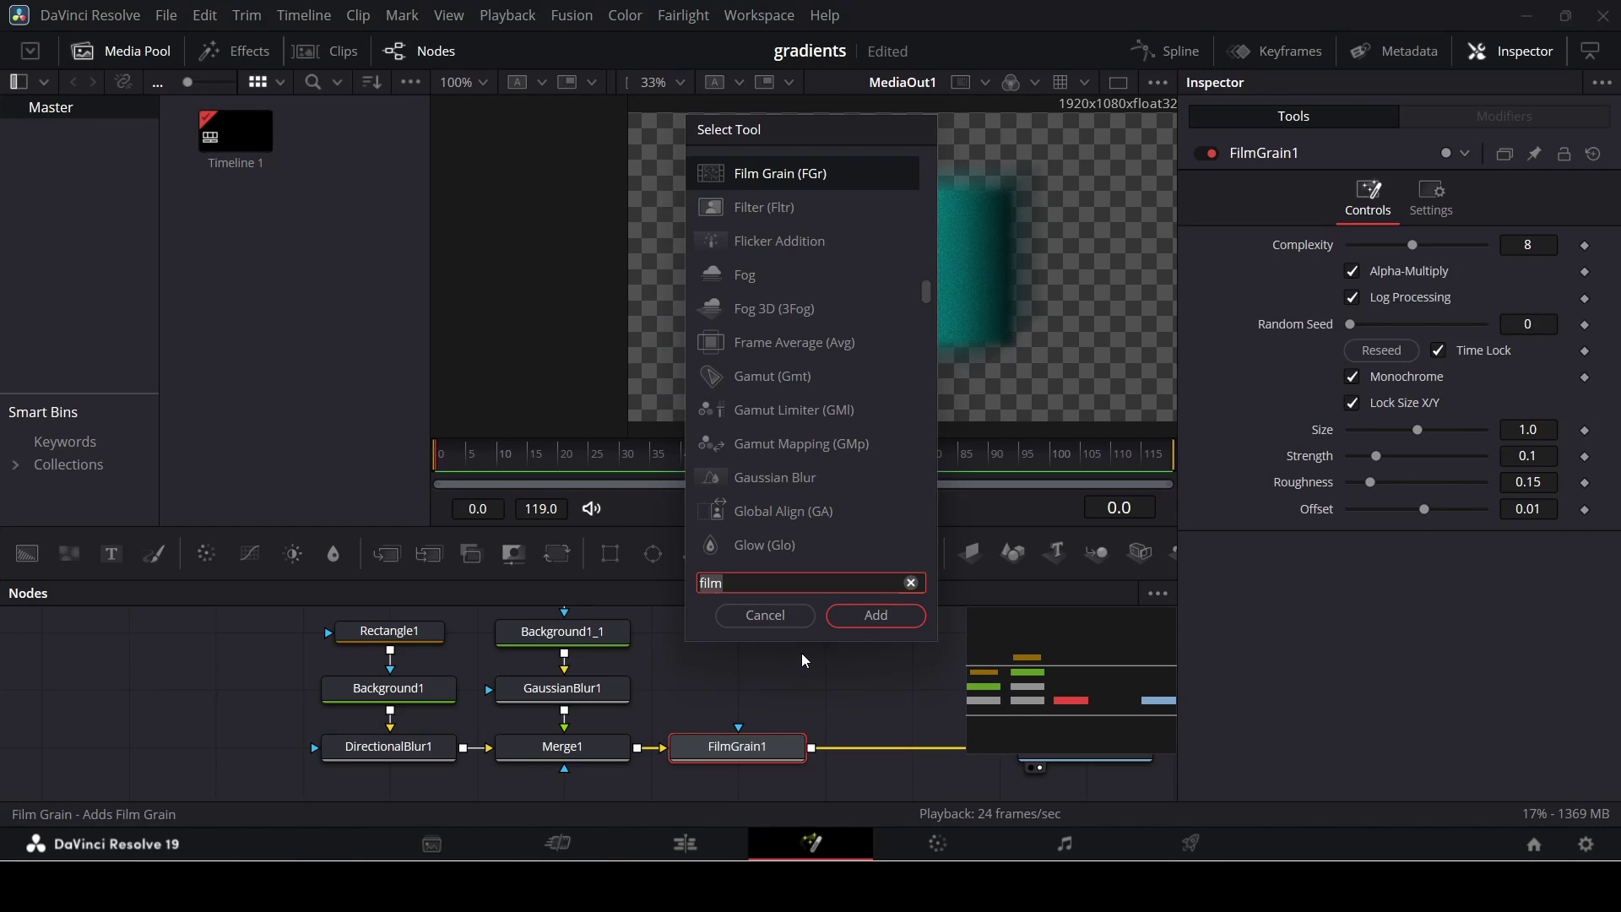
pyautogui.press('BackSpace')
pyautogui.press('BackSpace')
pyautogui.press('BackSpace')
pyautogui.press('BackSpace')
pyautogui.write('glo')
pyautogui.press('Return')
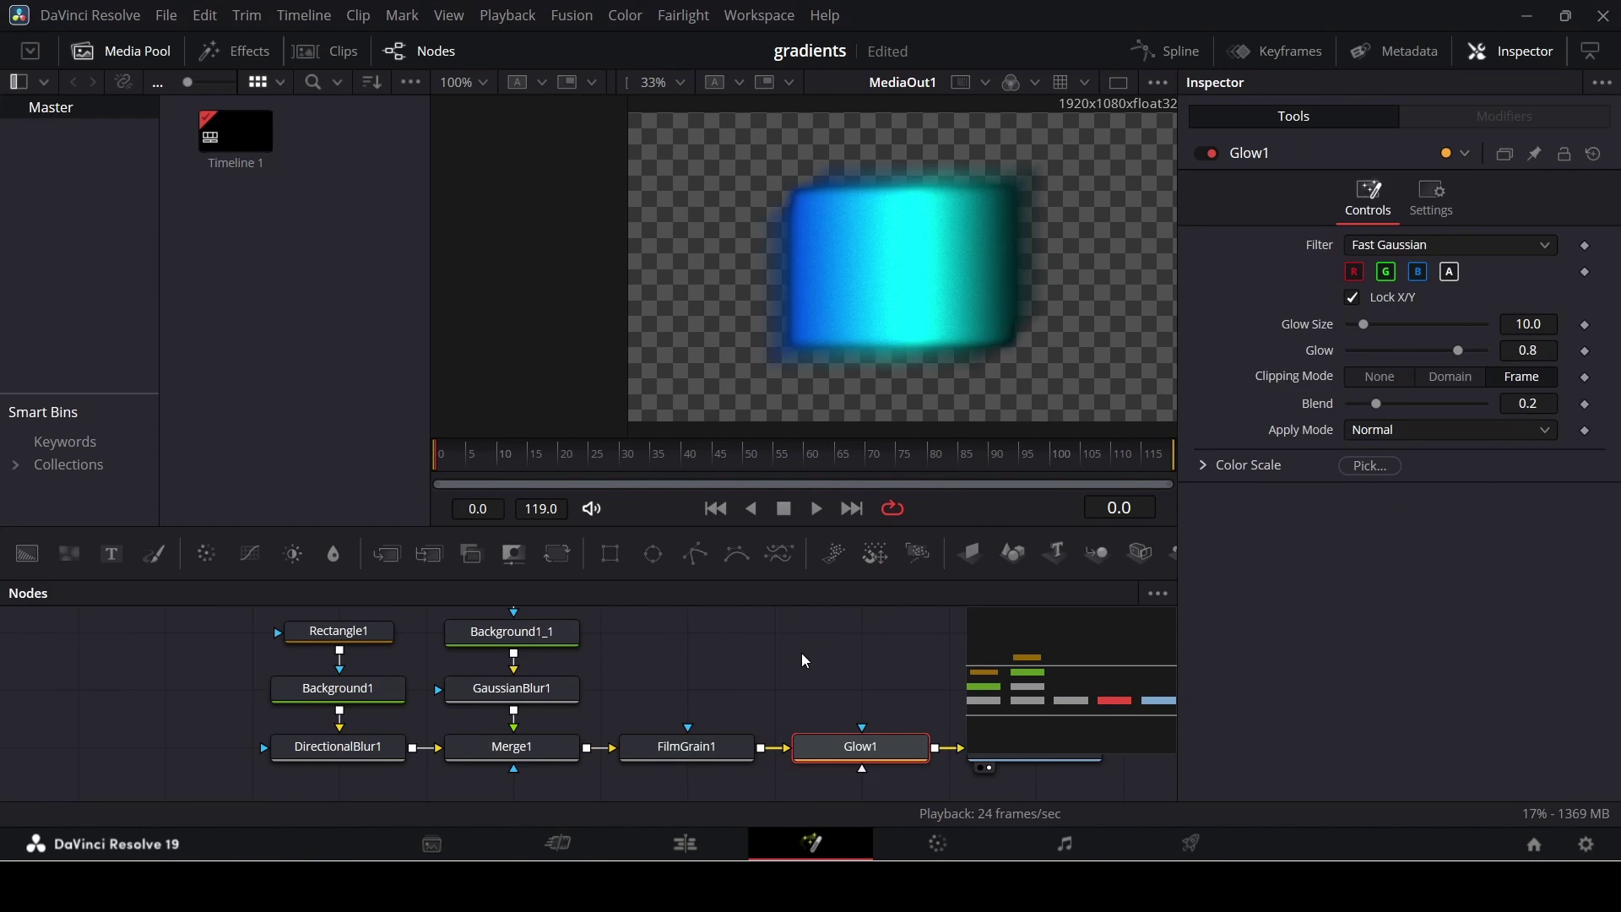
# Try glow sizes of 100 and about 58.3 on Glow1.
pyautogui.moveTo(1365, 324); pyautogui.dragTo(1488, 325)
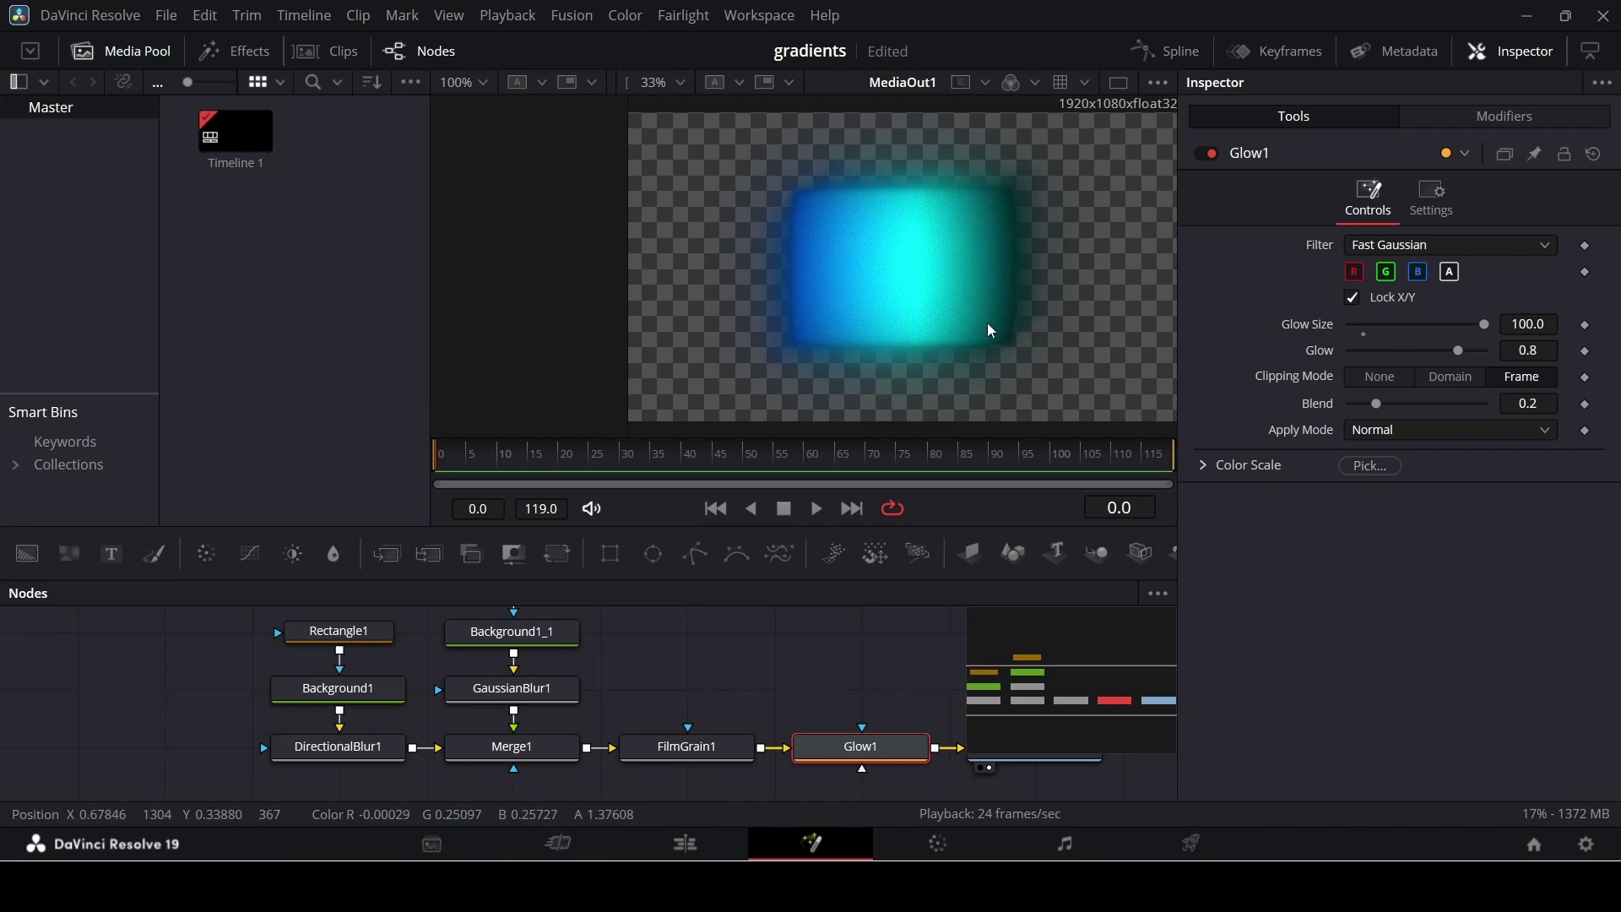
pyautogui.moveTo(1483, 324); pyautogui.dragTo(1432, 336)
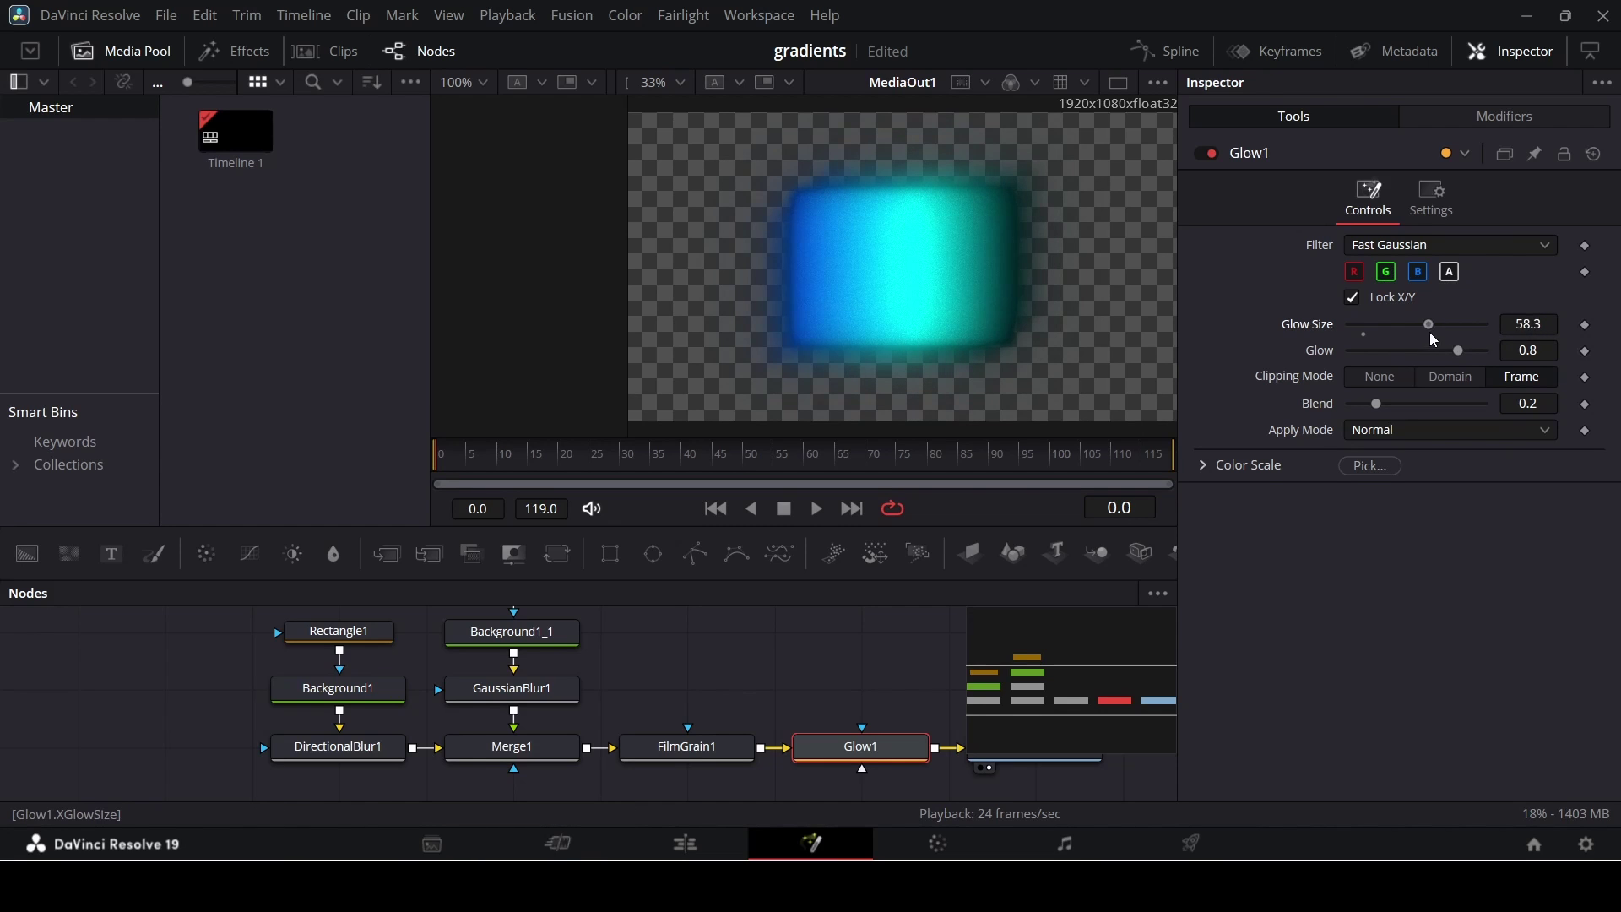
# Apply a Shake modifier to the Glow Size parameter of Glow1.
pyautogui.rightClick(1301, 325)
pyautogui.moveTo(1390, 424)
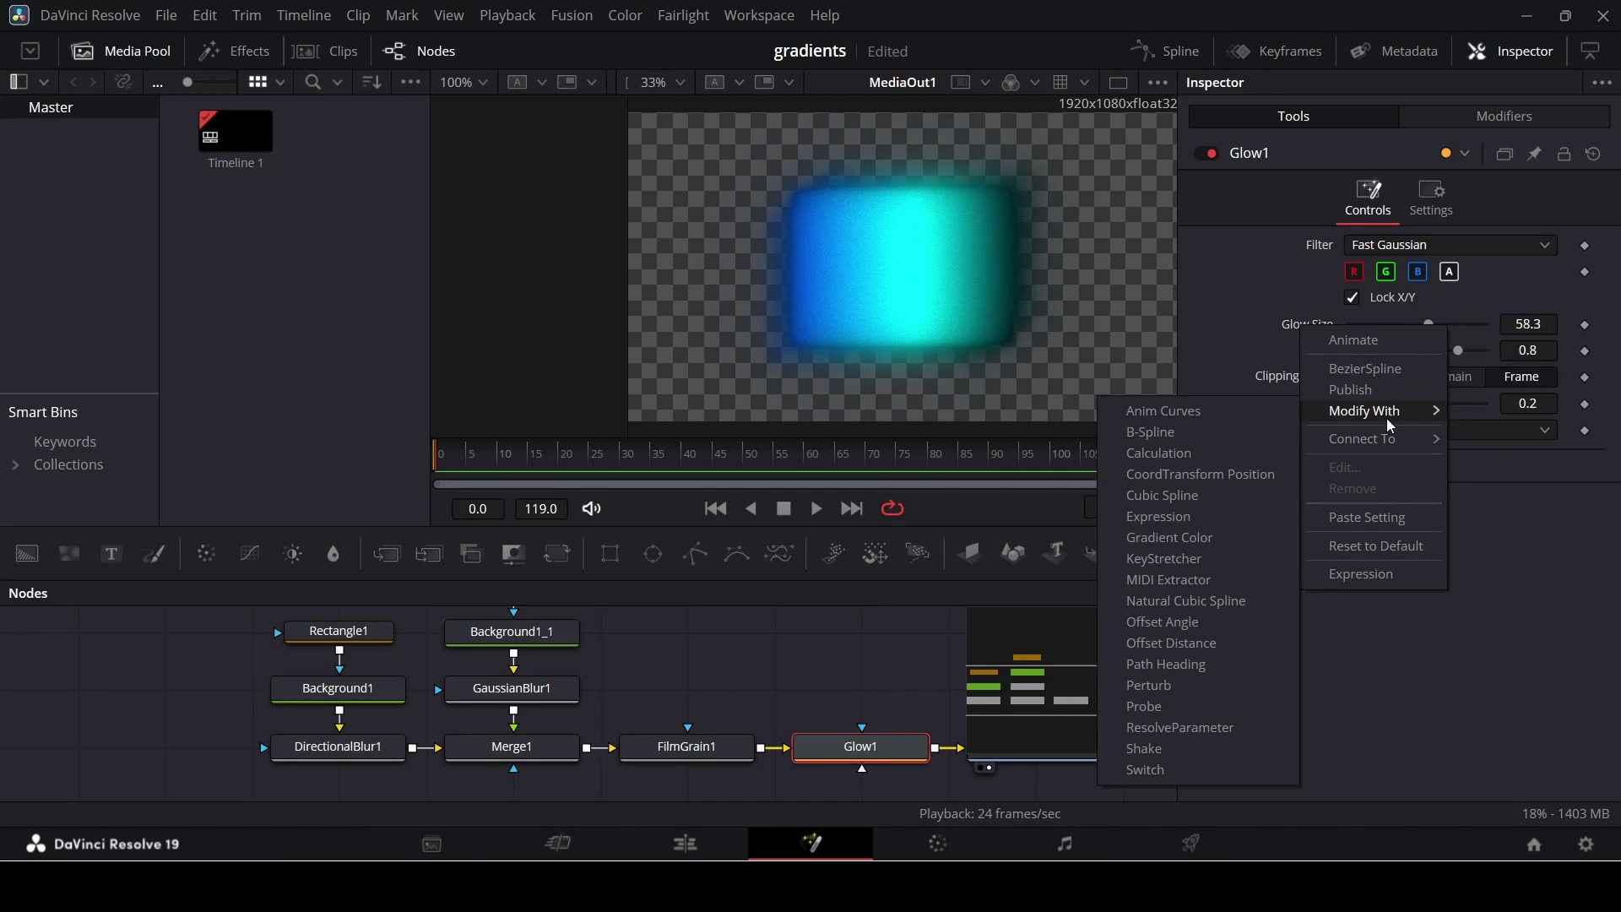
pyautogui.click(1157, 749)
# Set the Glow Size shake modifier's smoothness to 4 and its maximum to 50.
pyautogui.click(1490, 126)
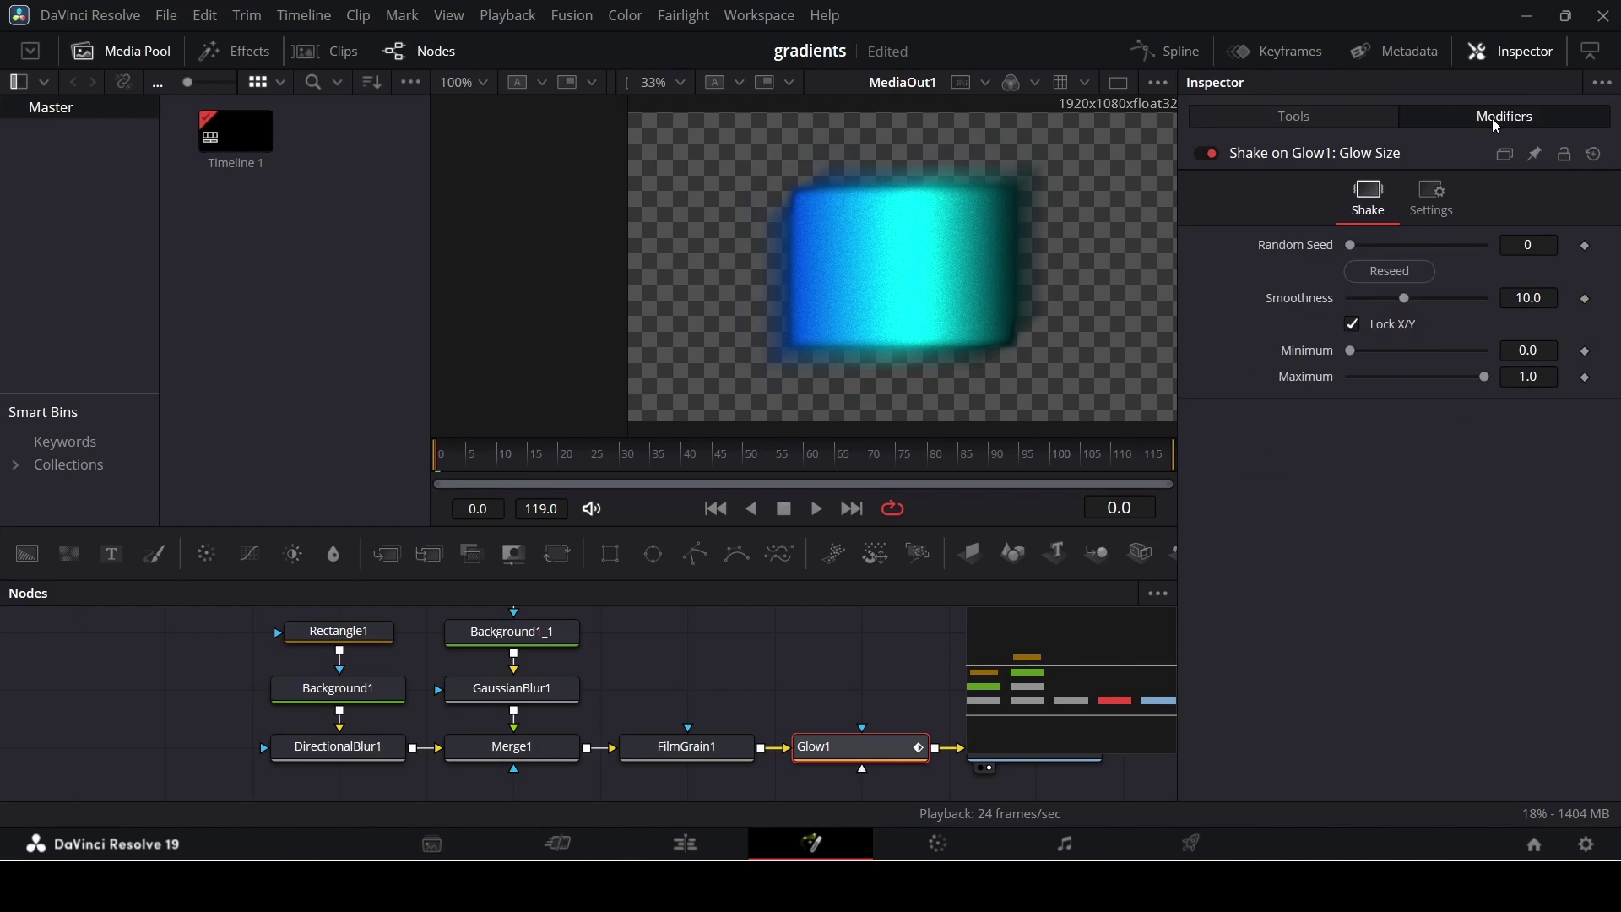
pyautogui.click(1528, 298)
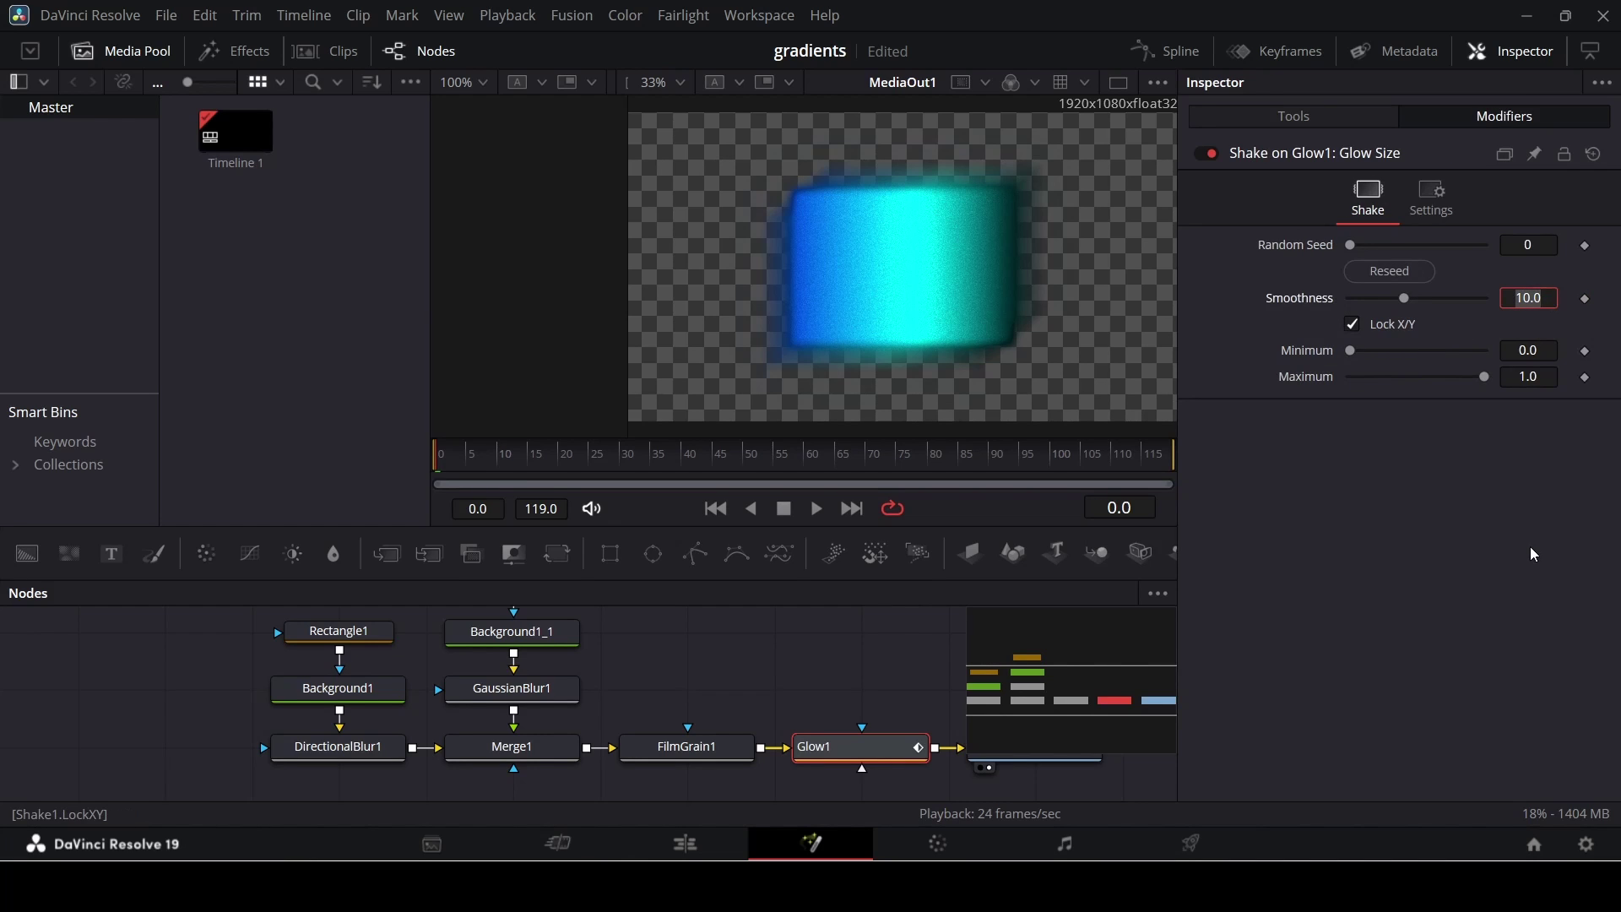
pyautogui.write('4')
pyautogui.press('Tab')
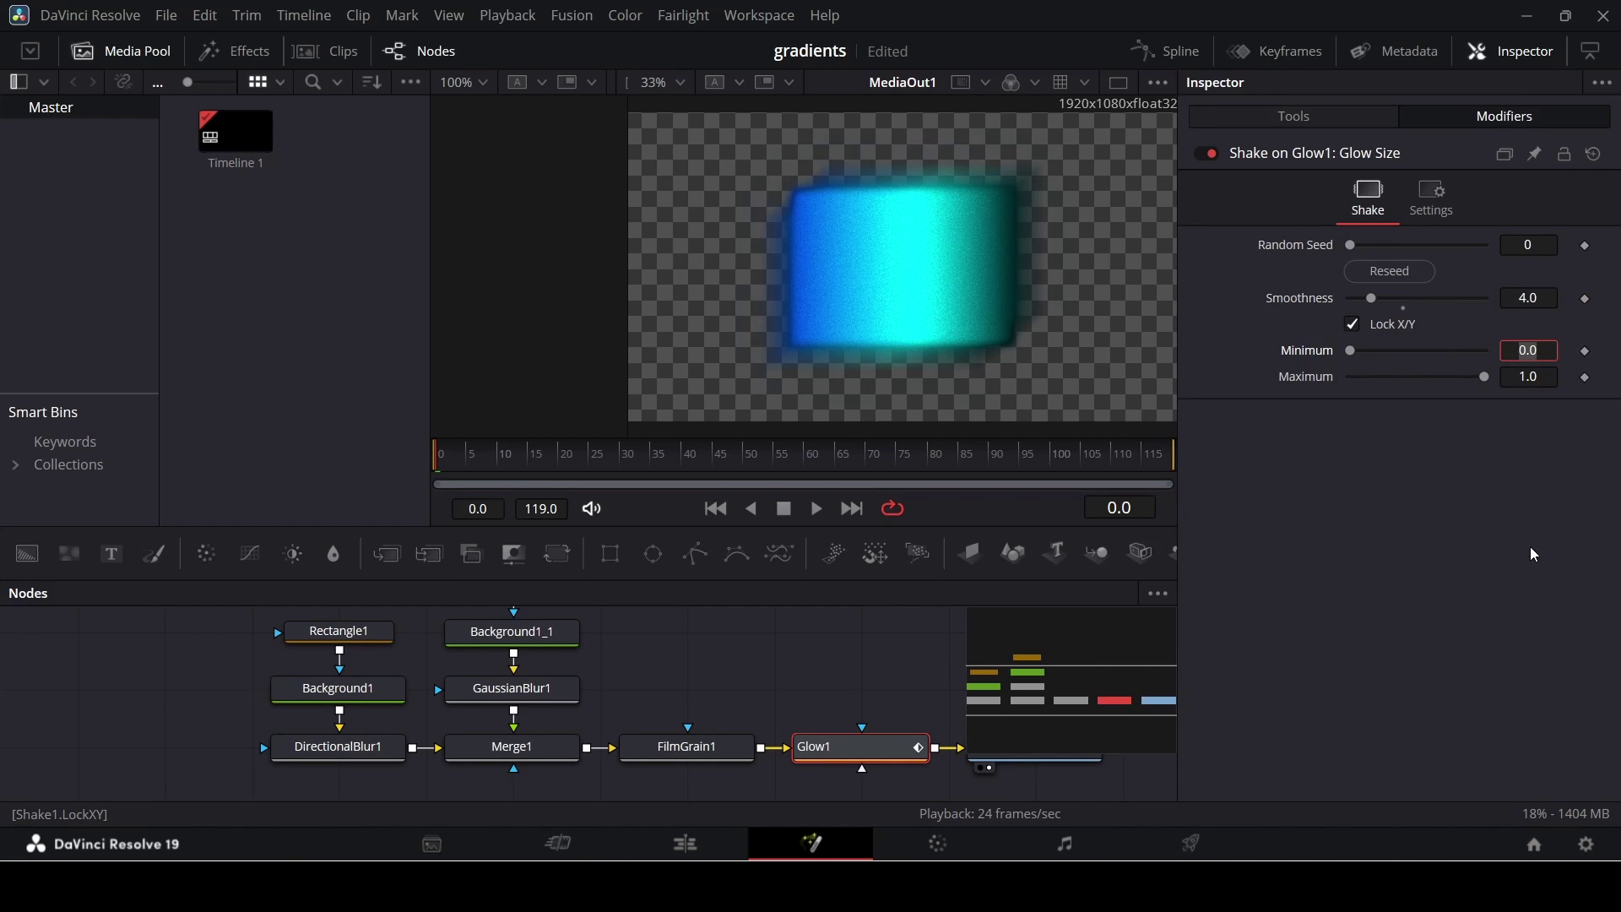
pyautogui.press('Tab')
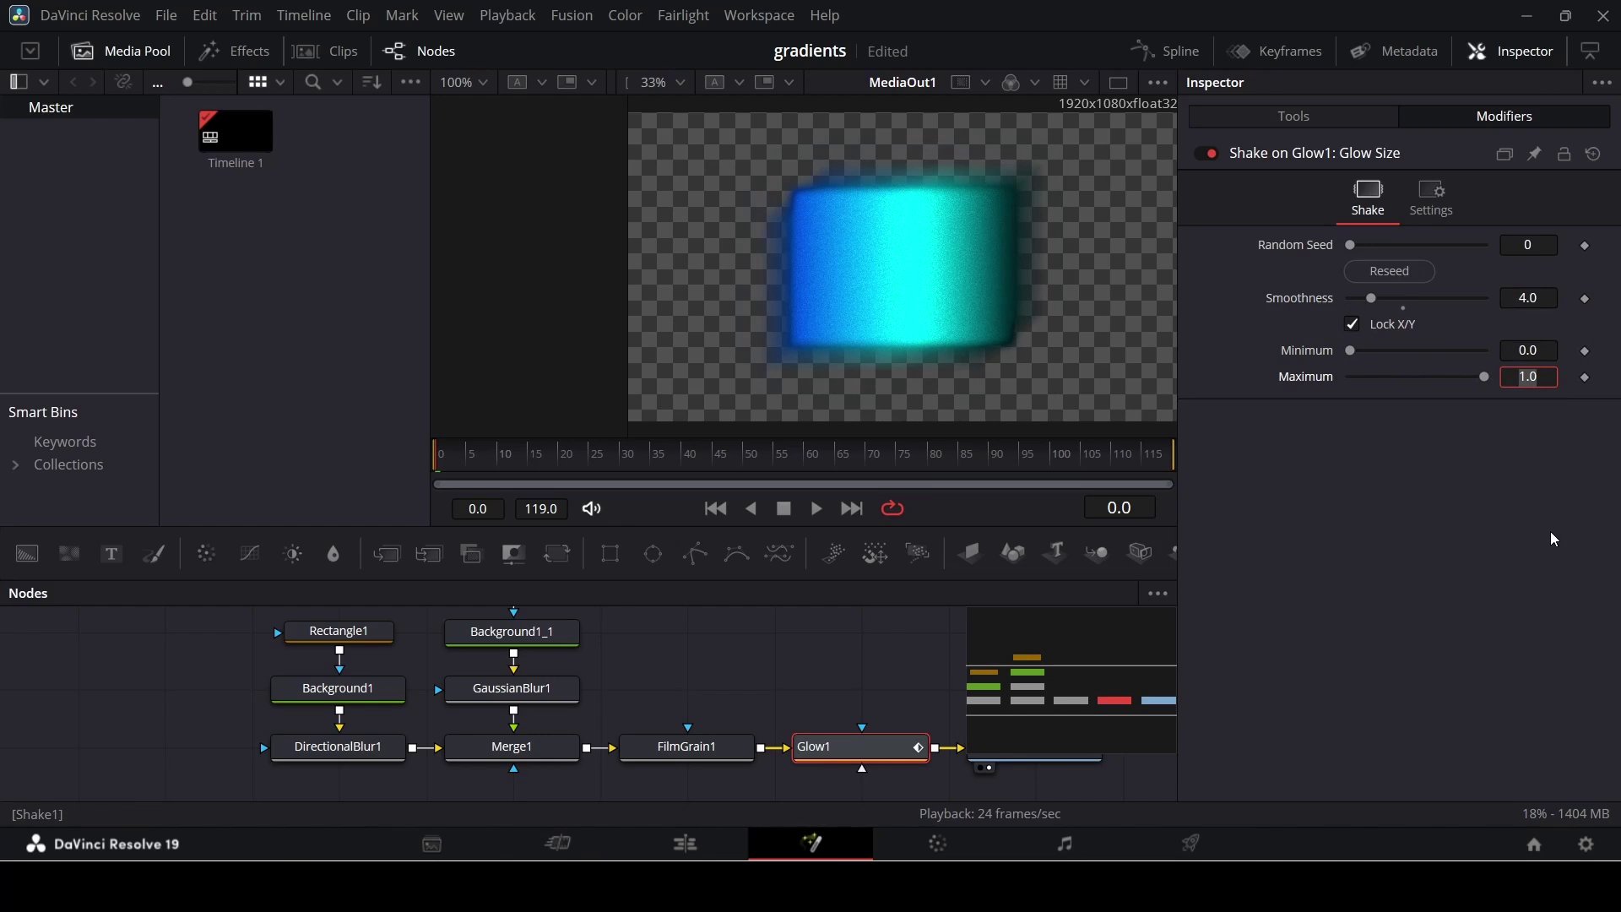
pyautogui.write('50')
pyautogui.press('Return')
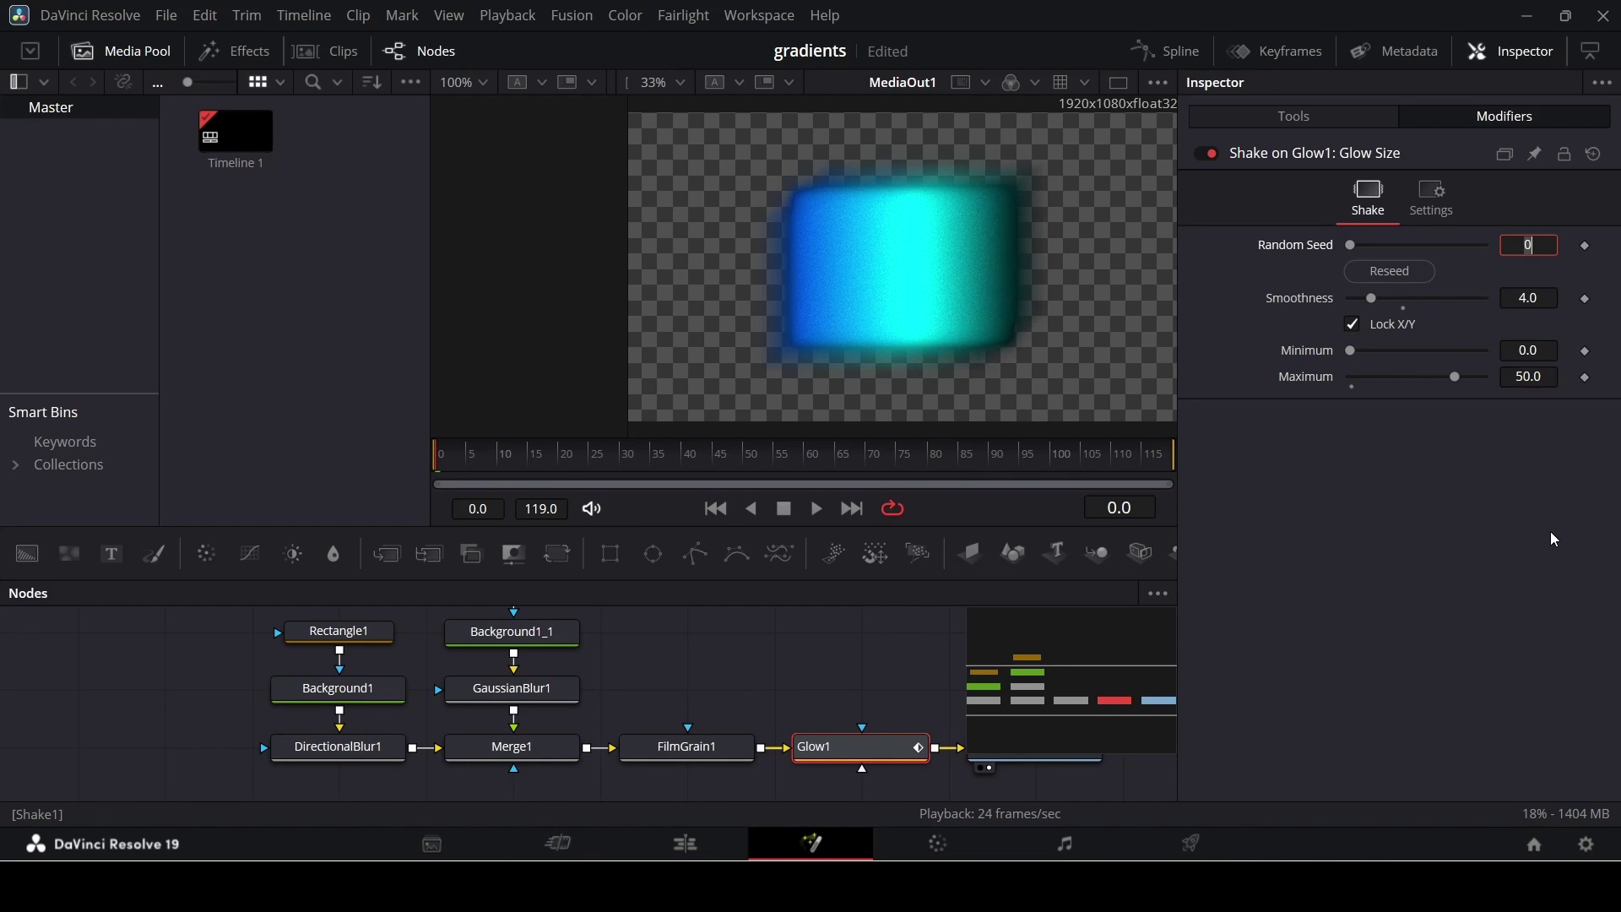
# Play the composition to preview the animated glow, stopping playback after the check.
pyautogui.click(655, 659)
pyautogui.press('space')
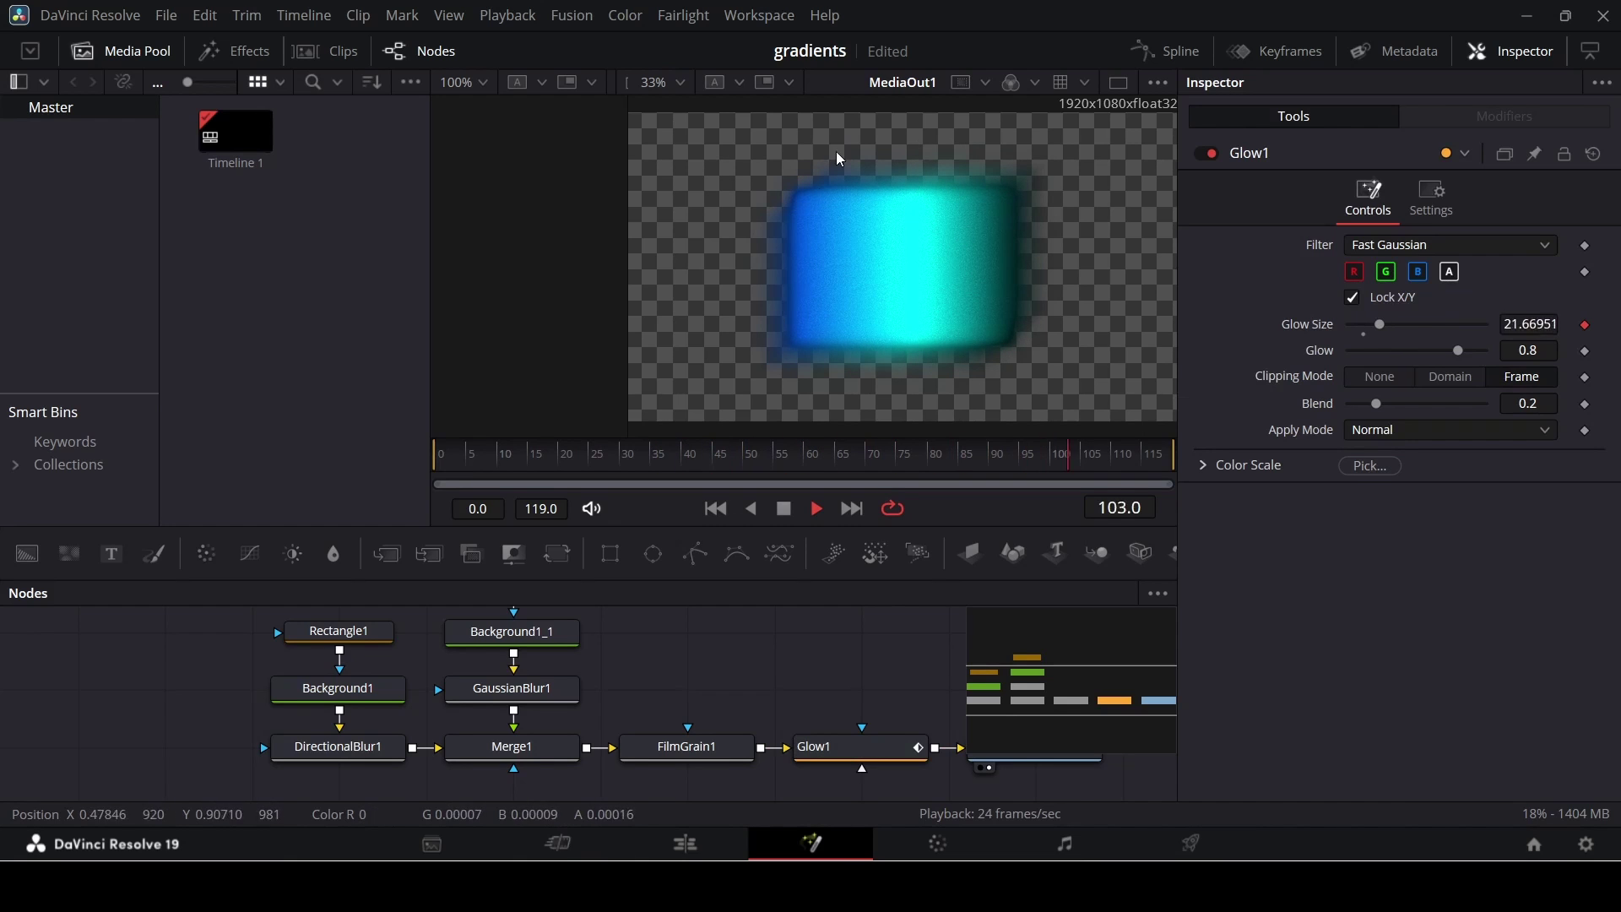
pyautogui.press('space')
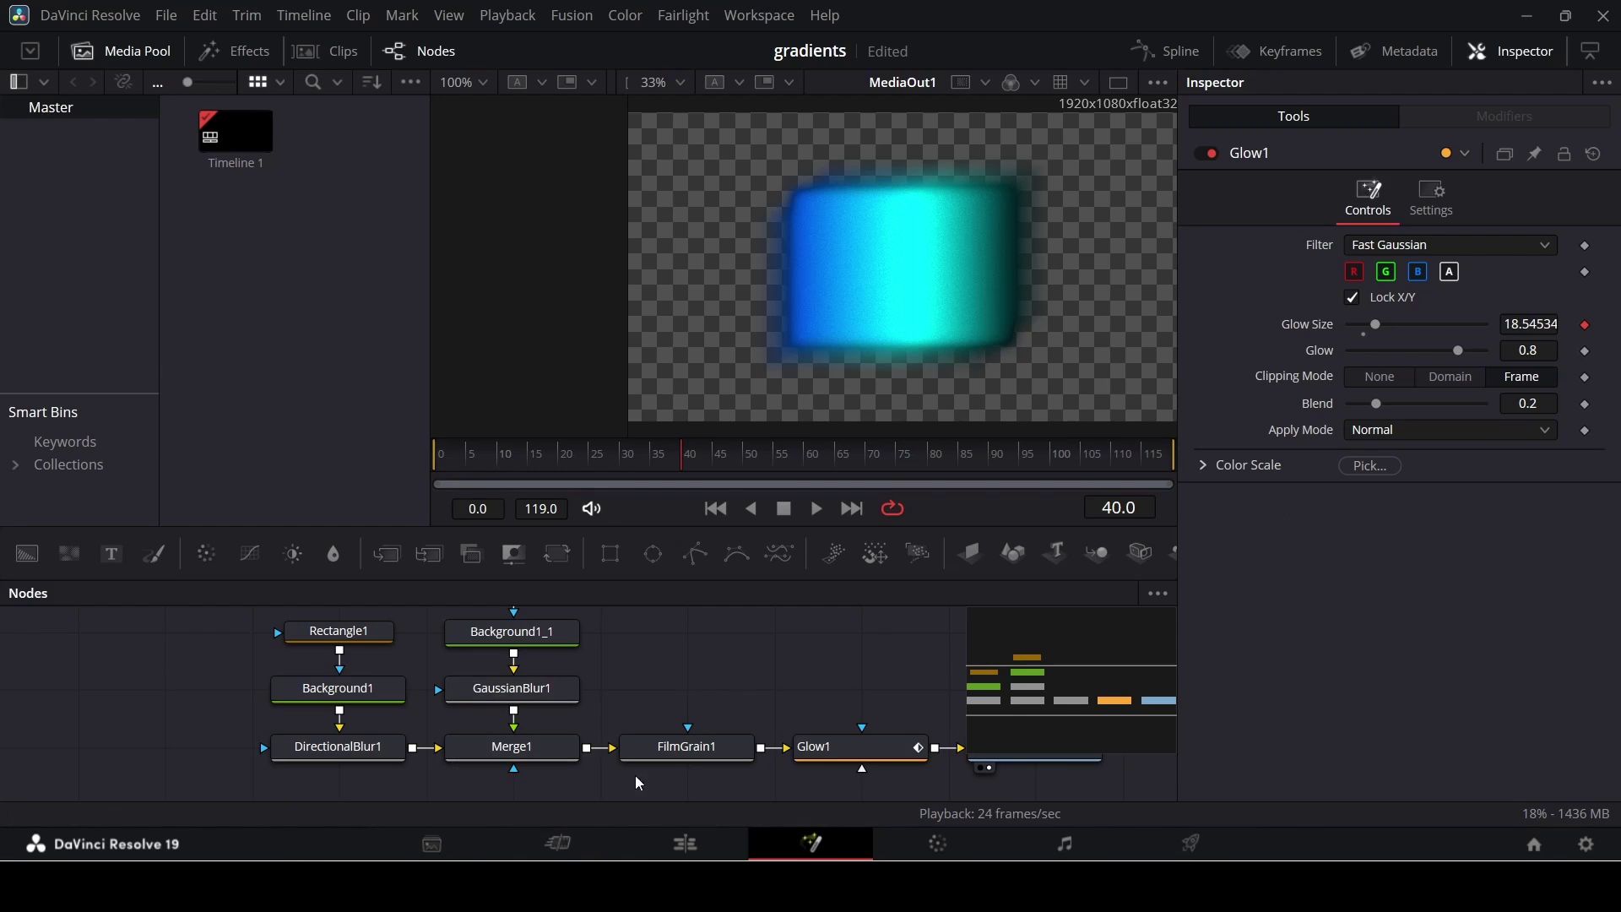
# Try a maximum of 100 on the Glow Size shake modifier of Glow1 and play the composition to preview it.
pyautogui.click(848, 747)
pyautogui.click(1504, 116)
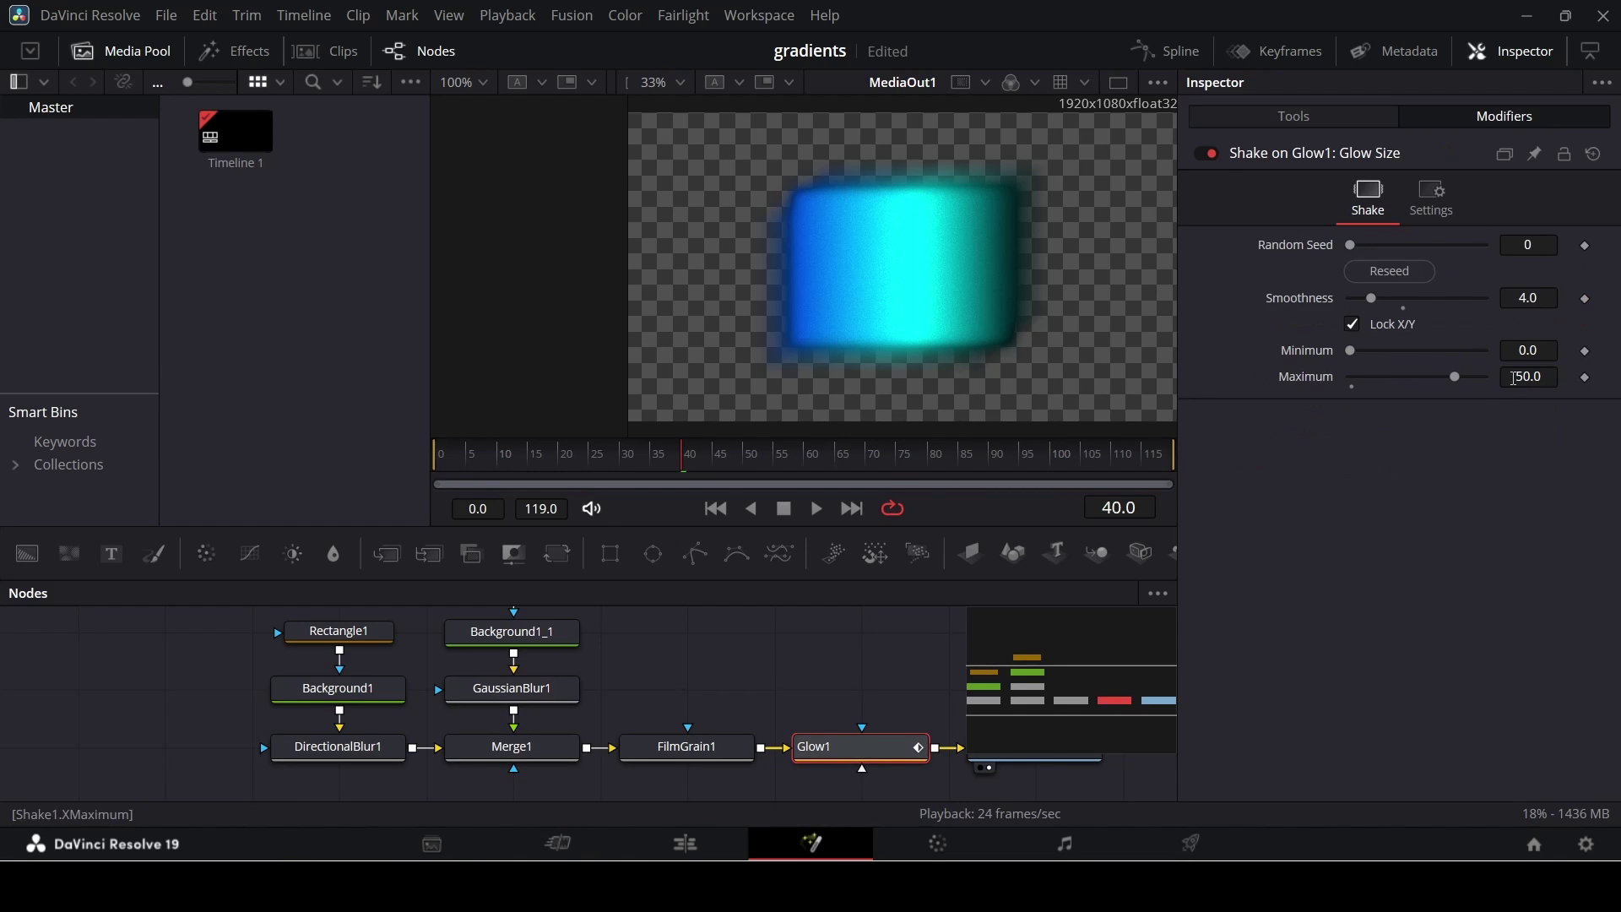
pyautogui.press('Tab')
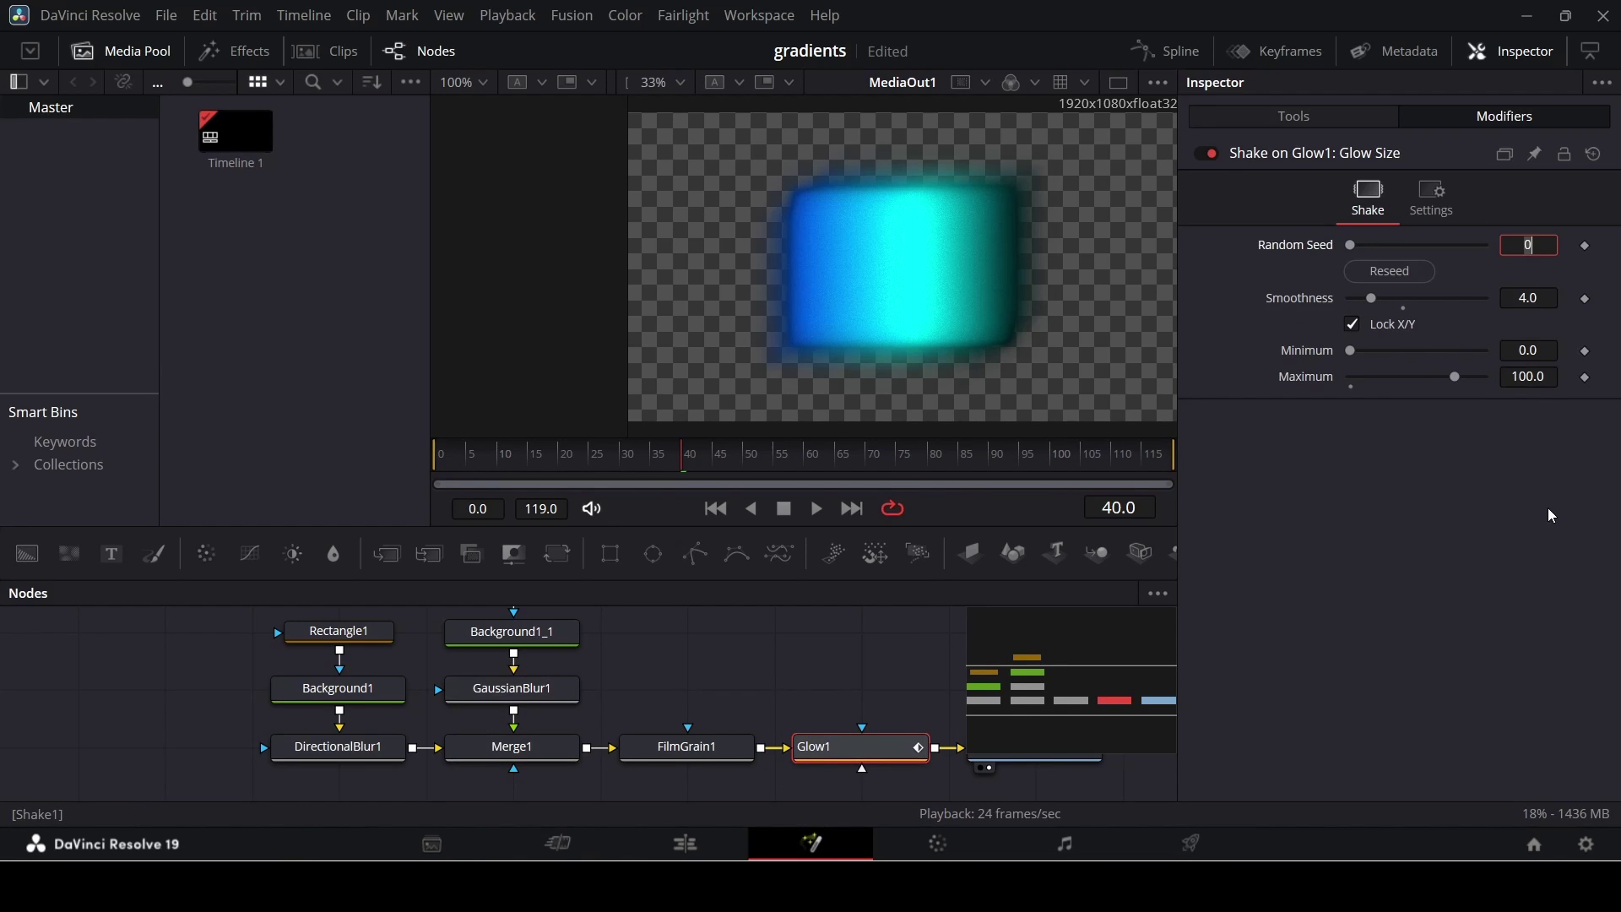
pyautogui.press('space')
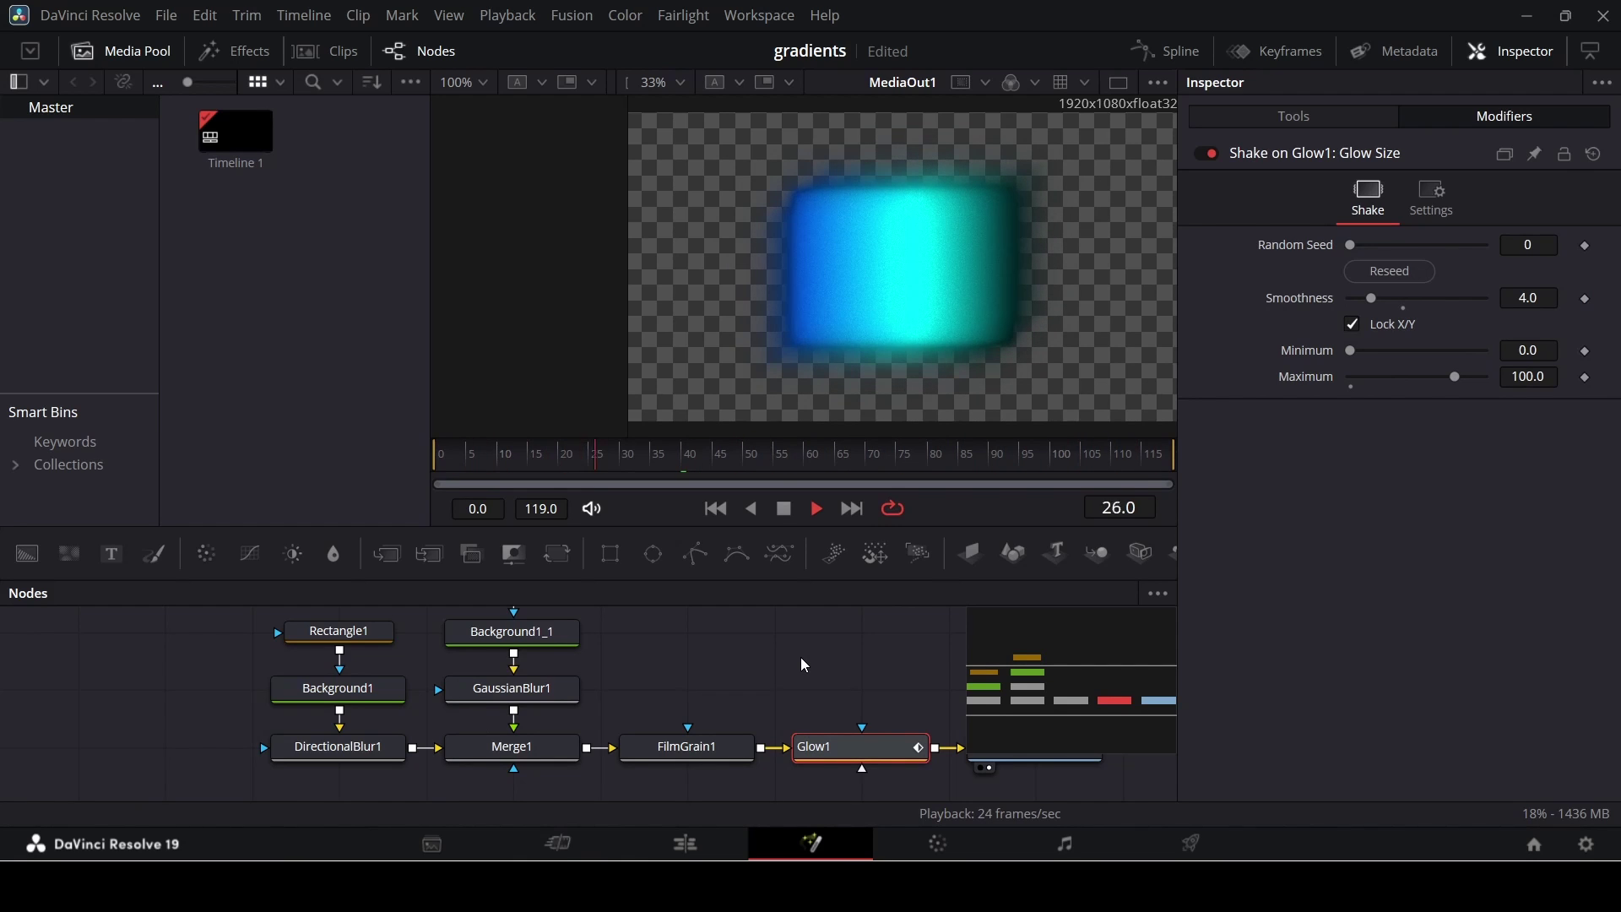
pyautogui.press('space')
# Set the maximum of the Glow Size shake modifier to 50.
pyautogui.click(1541, 377)
pyautogui.write('50')
pyautogui.press('Tab')
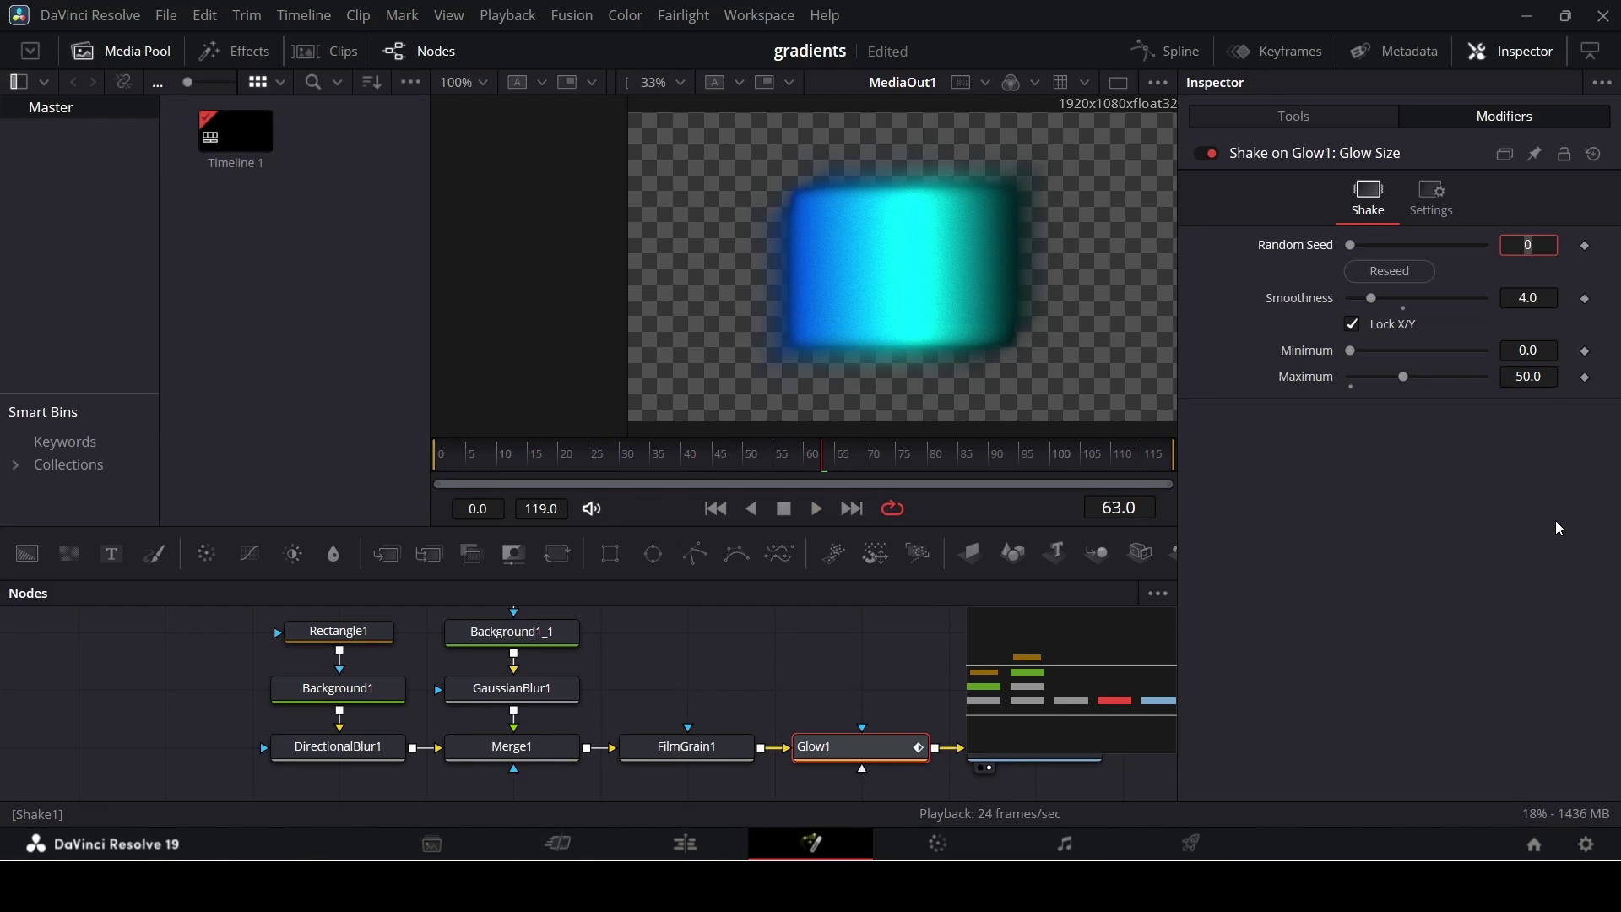
# Try smoothness values of 10 and 2 on the Glow Size shake modifier, previewing the animation with each value.
pyautogui.press('Tab')
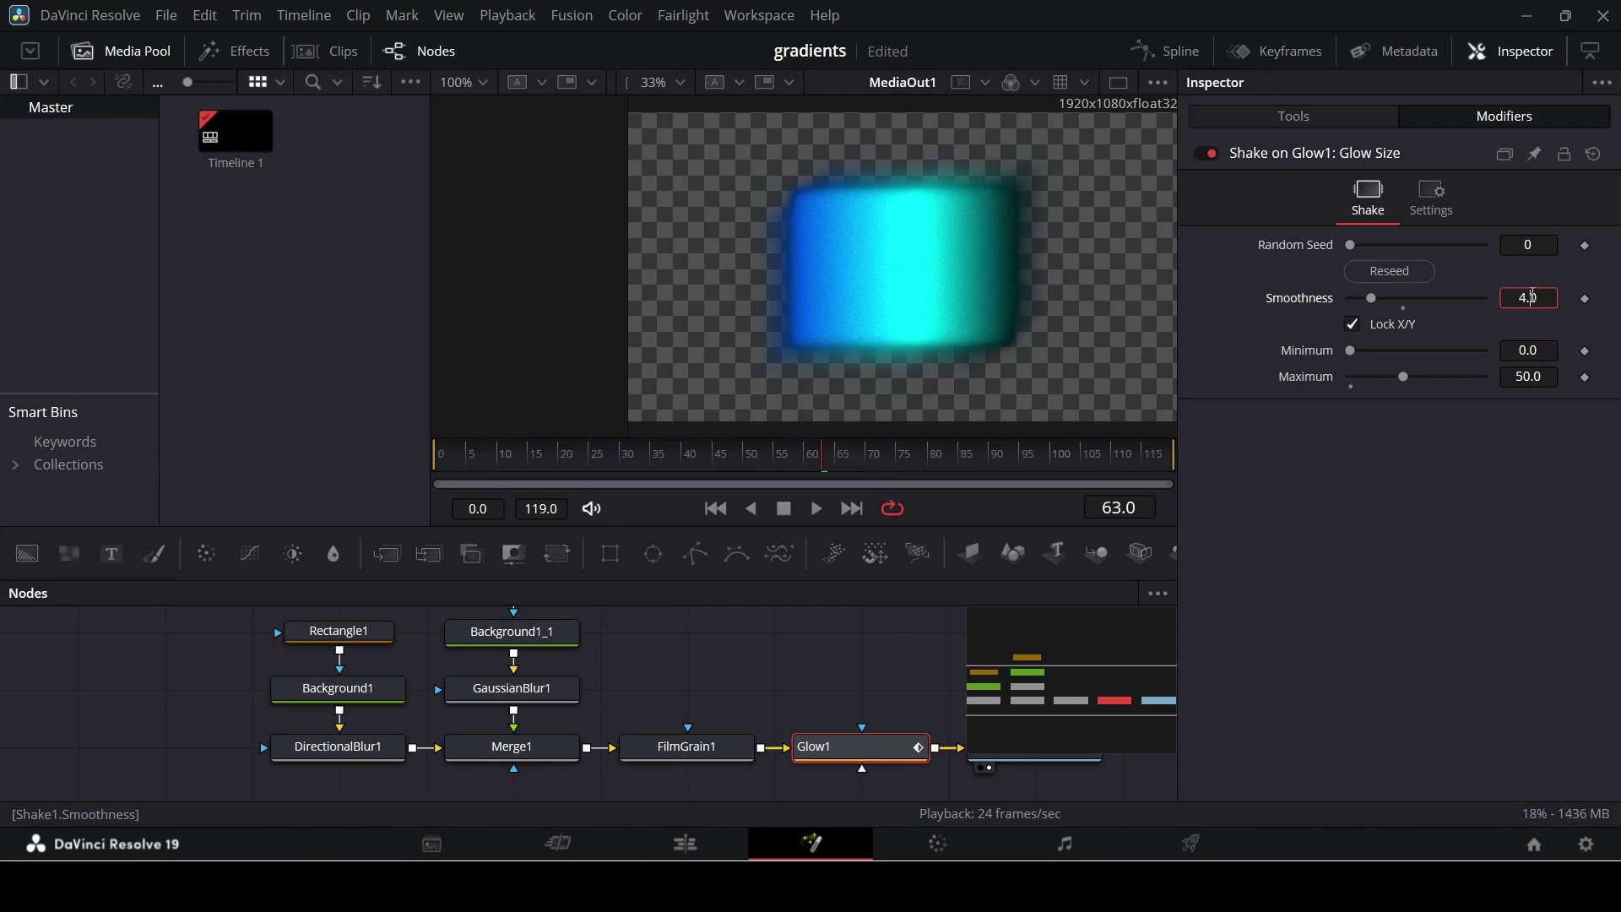
pyautogui.write('10')
pyautogui.press('Tab')
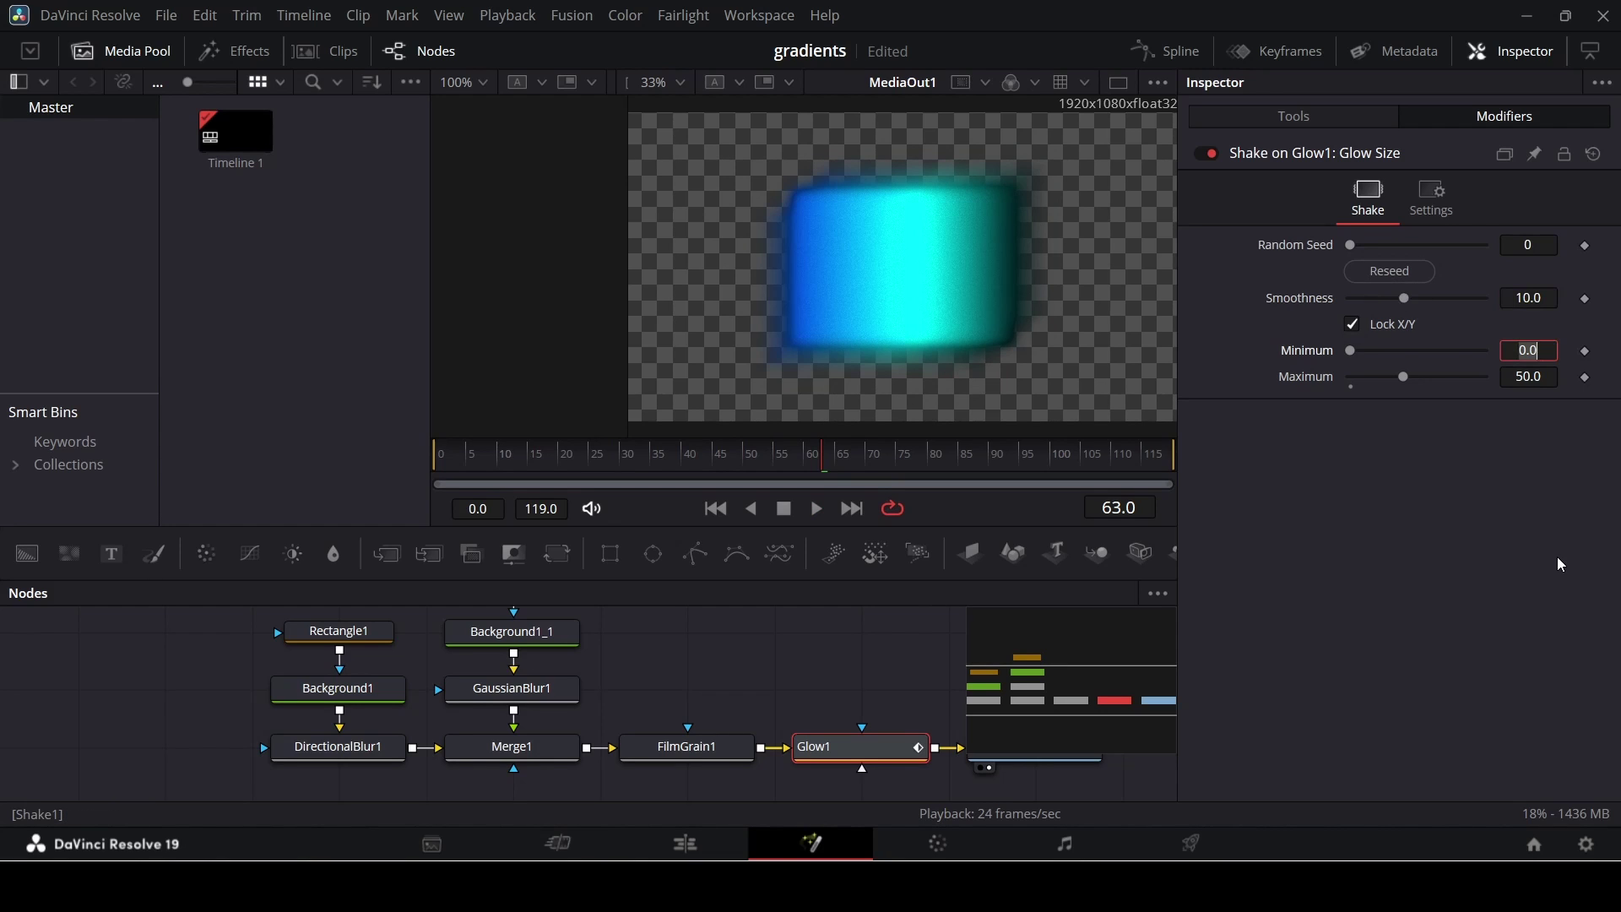
pyautogui.press('space')
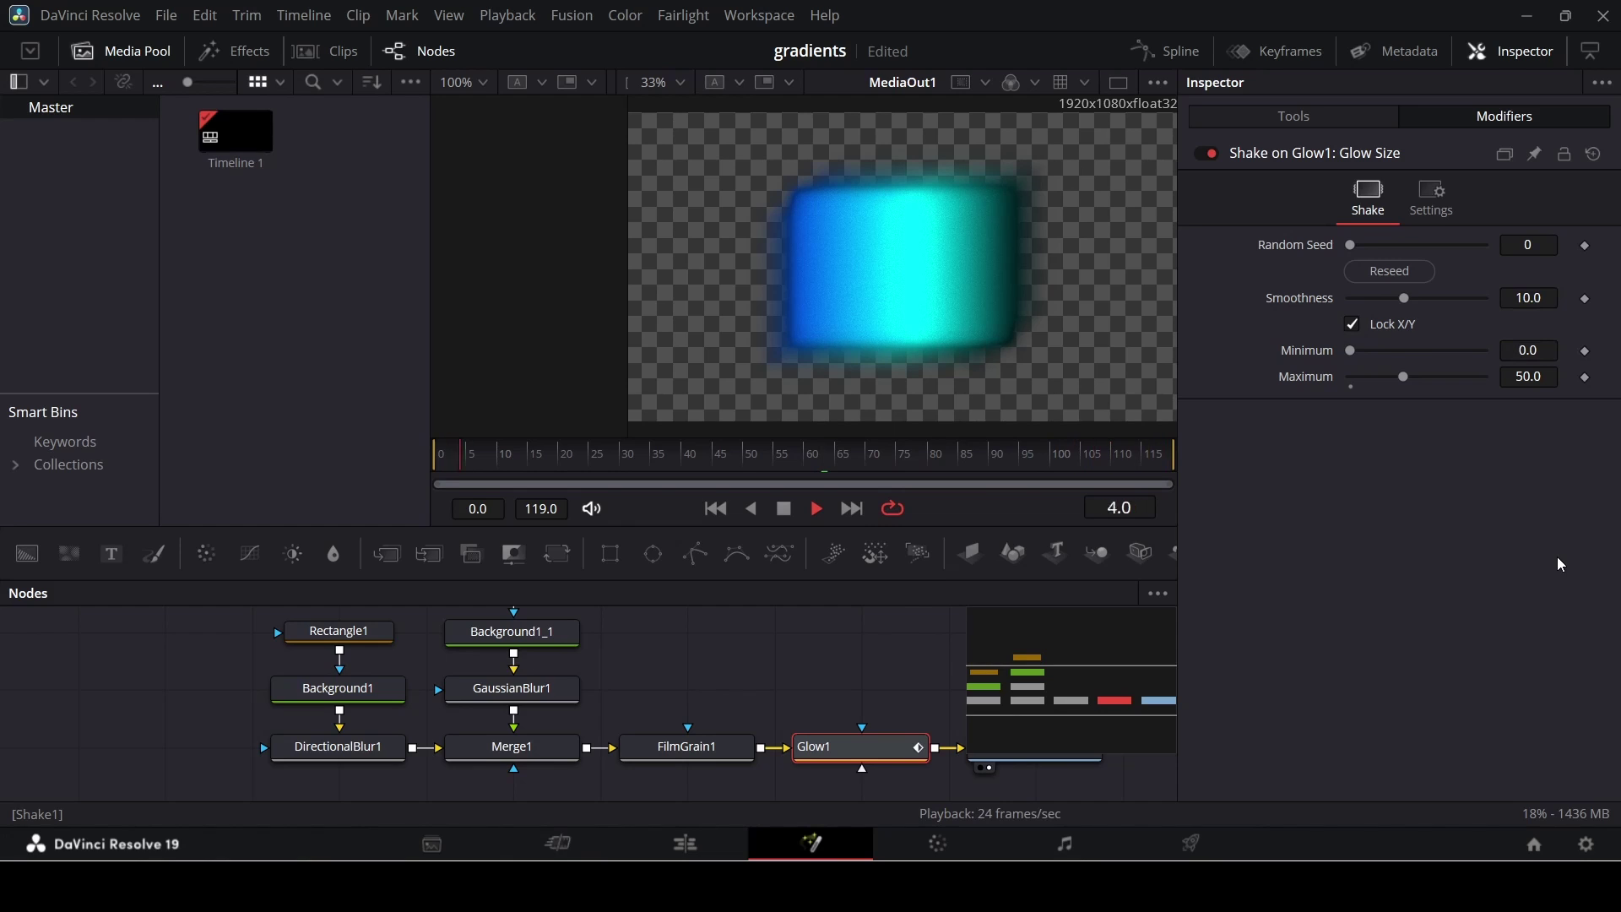
pyautogui.press('space')
pyautogui.click(1528, 298)
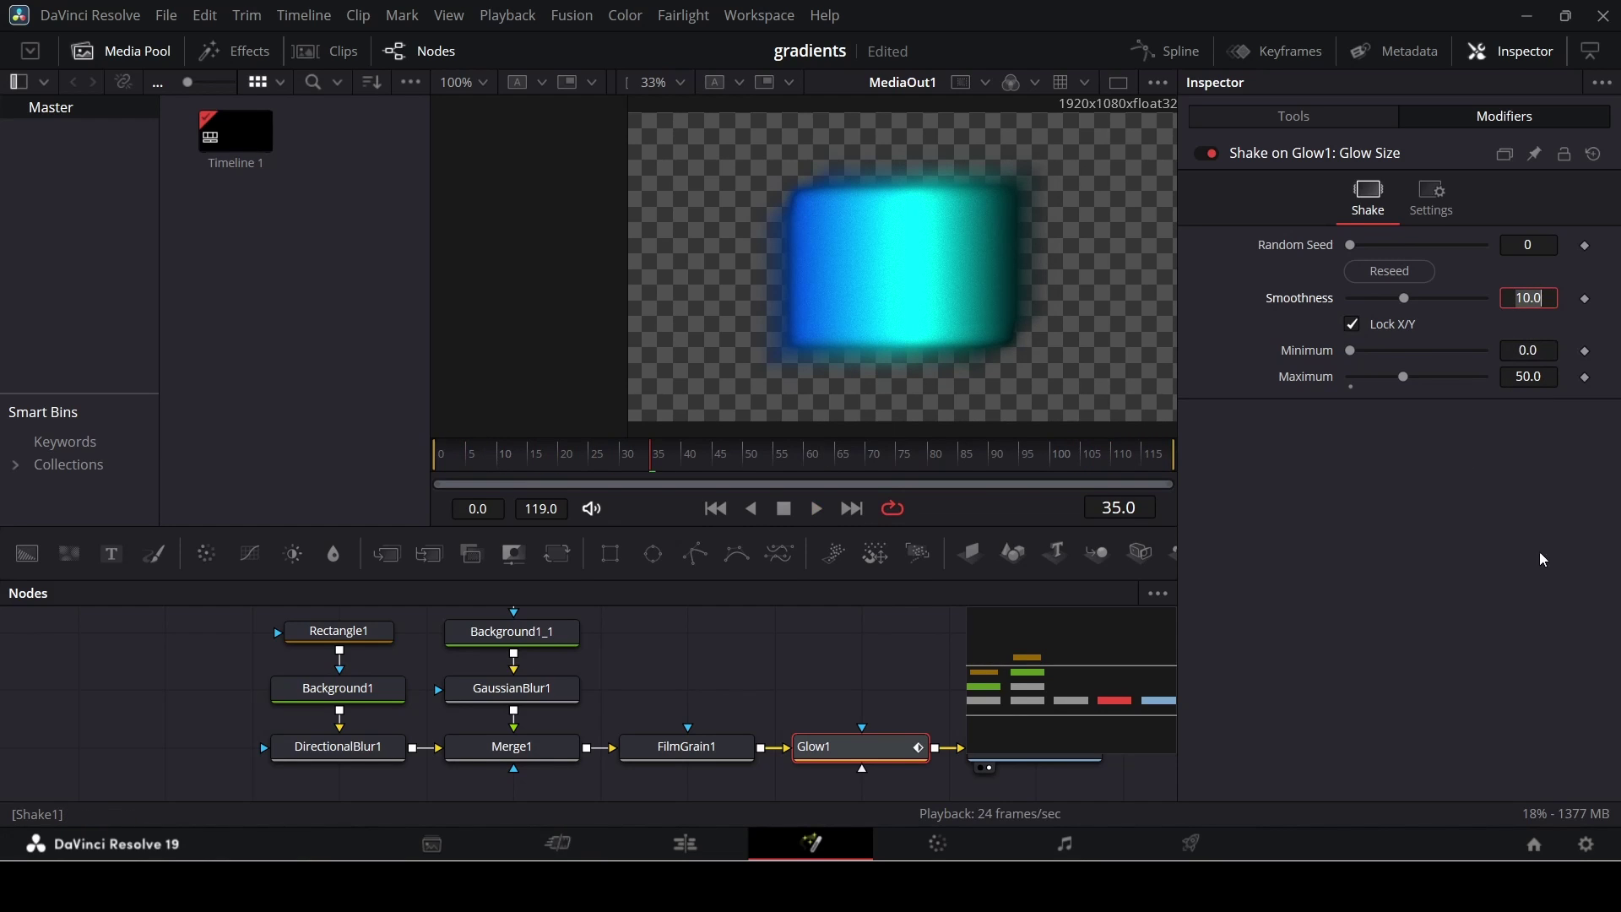
pyautogui.write('2')
pyautogui.press('Return')
pyautogui.press('space')
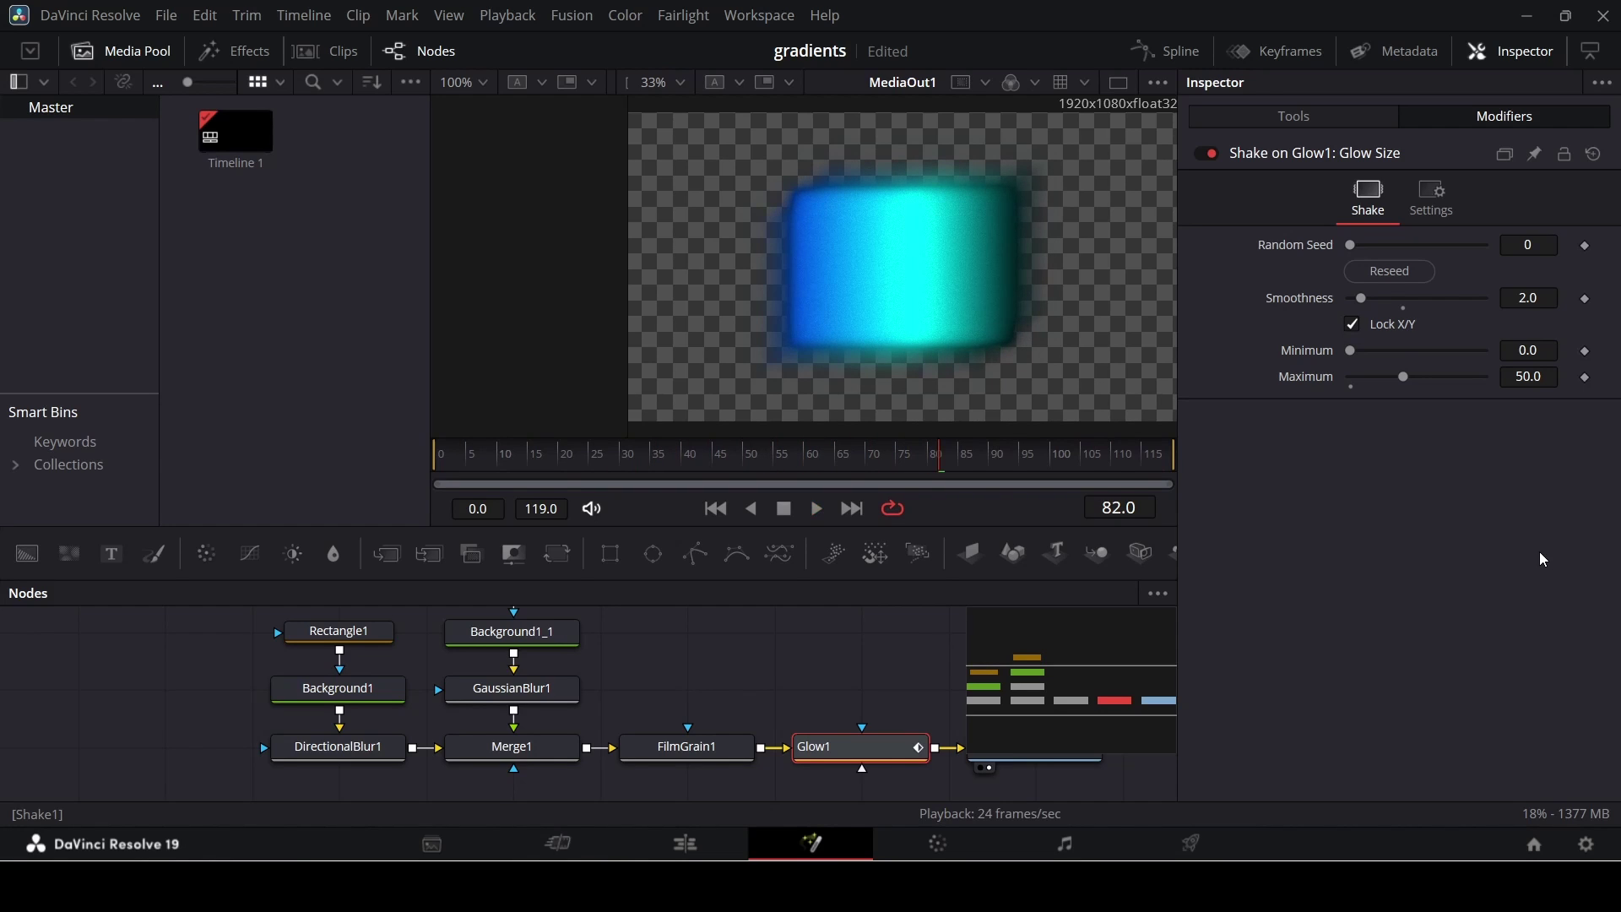
# Set the smoothness of the Glow Size shake modifier to 5 and preview the animated glow.
pyautogui.click(1530, 298)
pyautogui.write('4')
pyautogui.press('BackSpace')
pyautogui.write('5')
pyautogui.press('Tab')
pyautogui.press('space')
pyautogui.press('space')
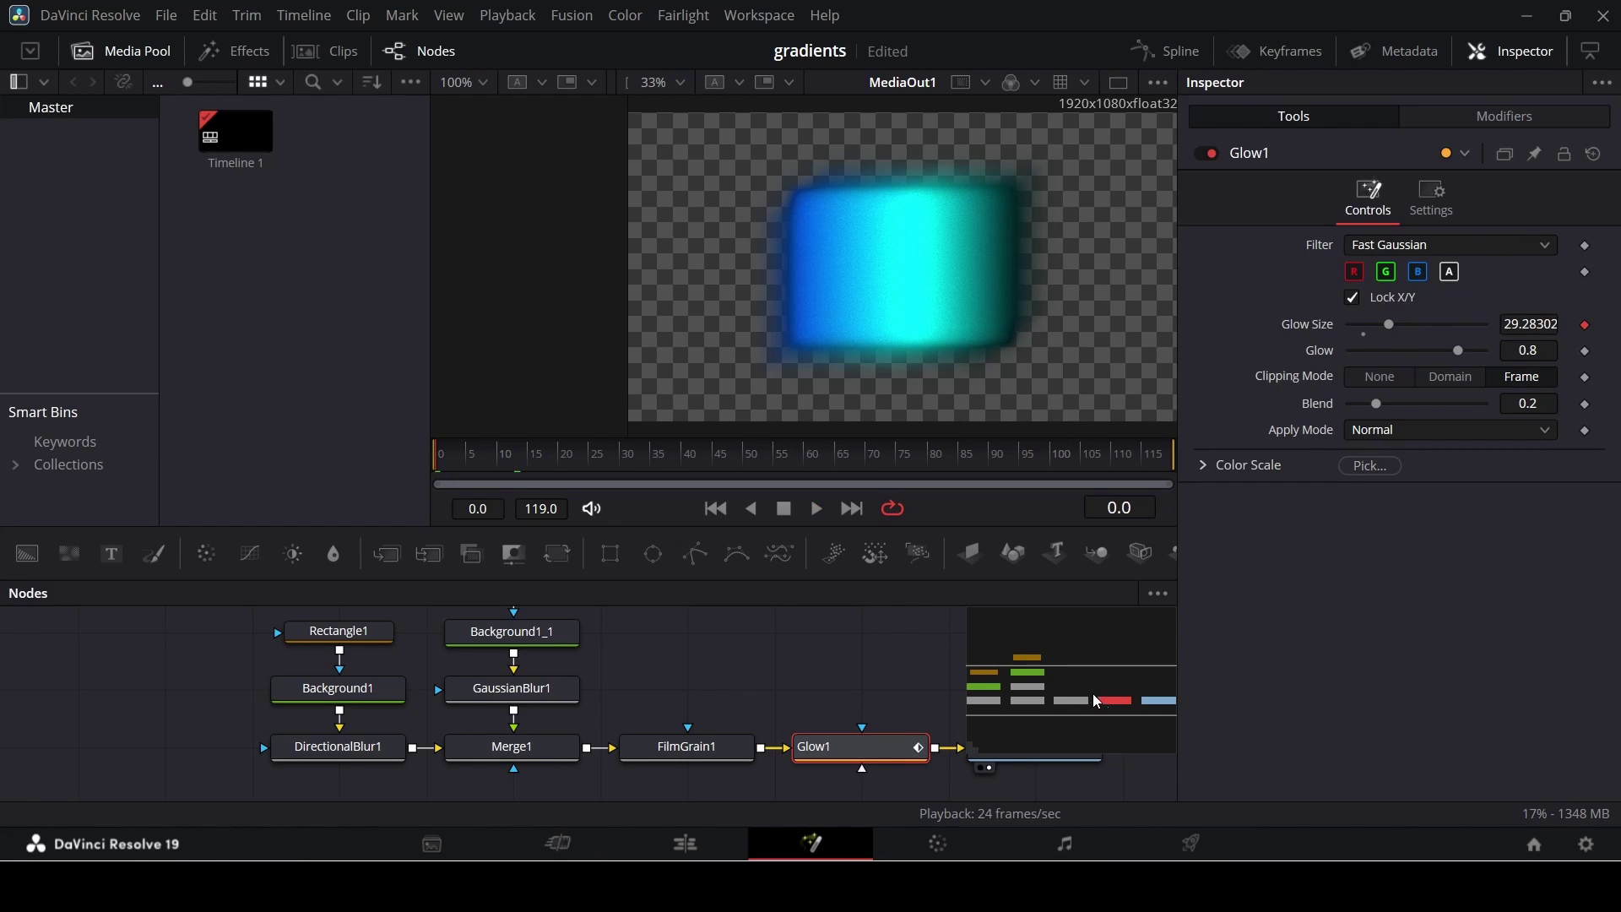
# Insert a Transform node between Glow1 and MediaOut1.
pyautogui.moveTo(1098, 701); pyautogui.dragTo(1133, 700)
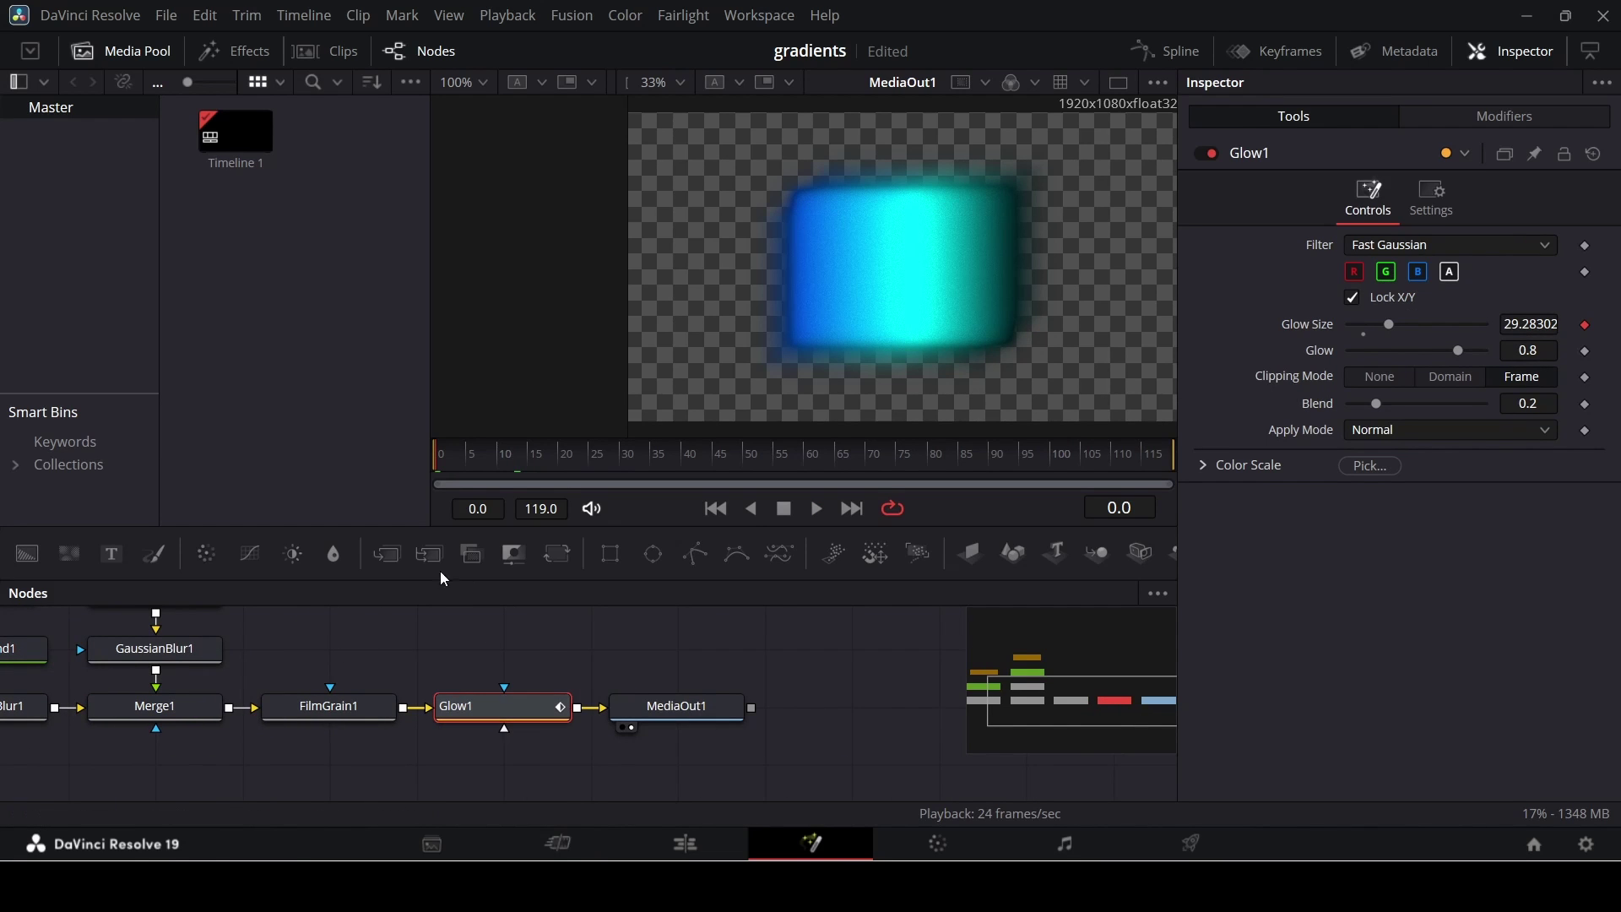
pyautogui.click(559, 557)
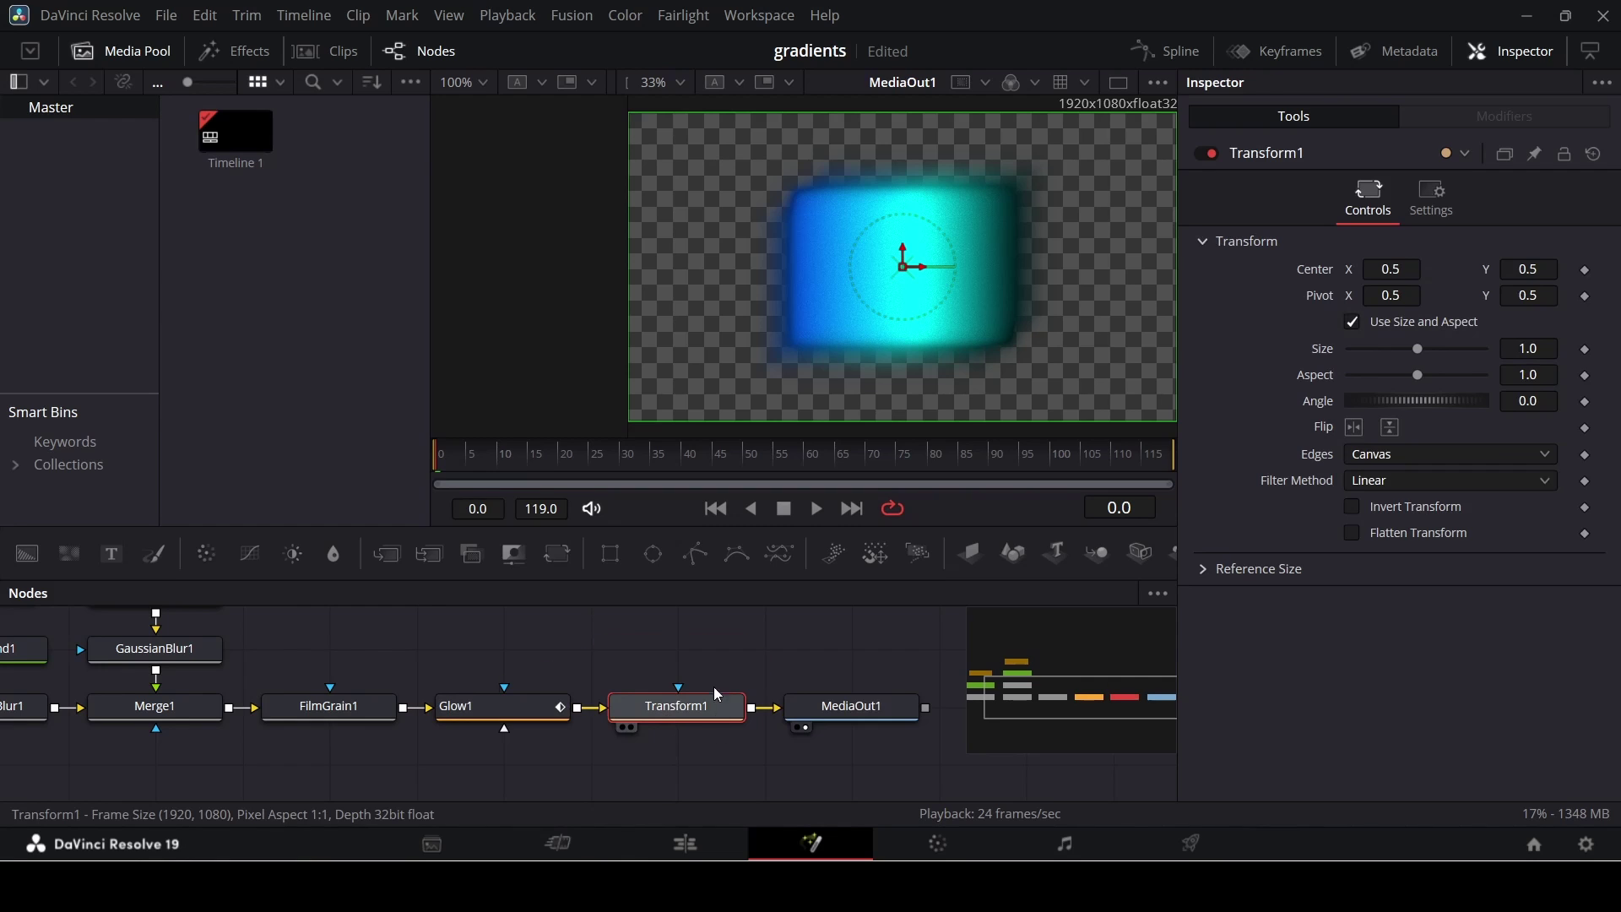
pyautogui.moveTo(711, 720)
pyautogui.mouseDown()
pyautogui.moveTo(705, 670)
pyautogui.moveTo(706, 716)
pyautogui.mouseUp()
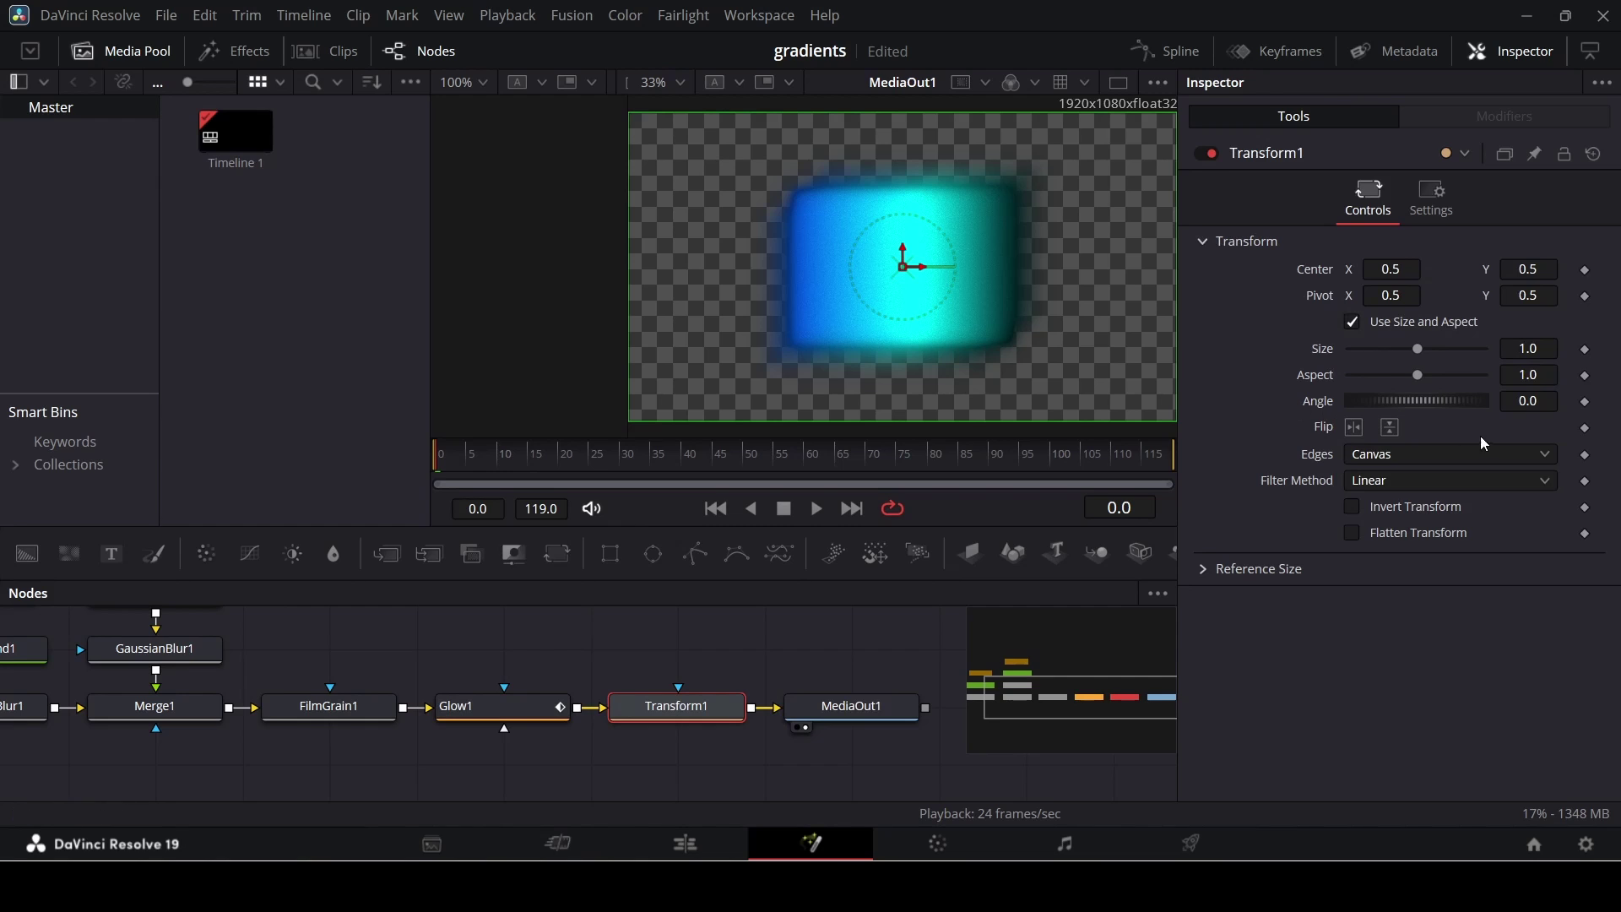
# Keyframe the Transform1 angle from 0 at frame 0 to 360 at frame 119.
pyautogui.click(474, 466)
pyautogui.click(1585, 402)
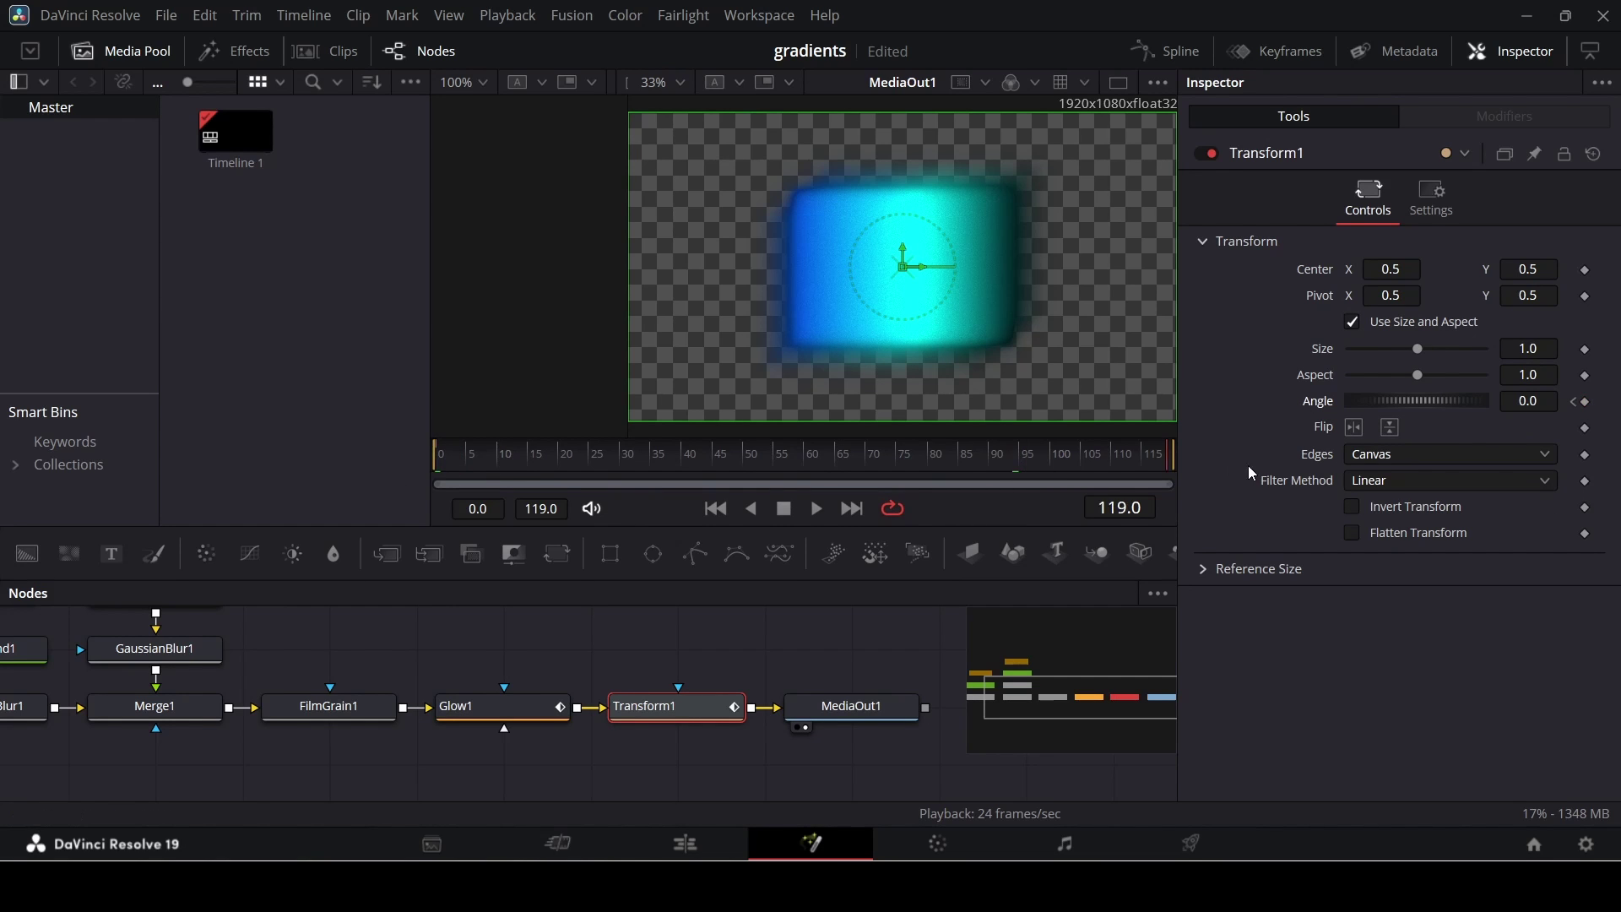
pyautogui.click(1538, 403)
pyautogui.write('0.2')
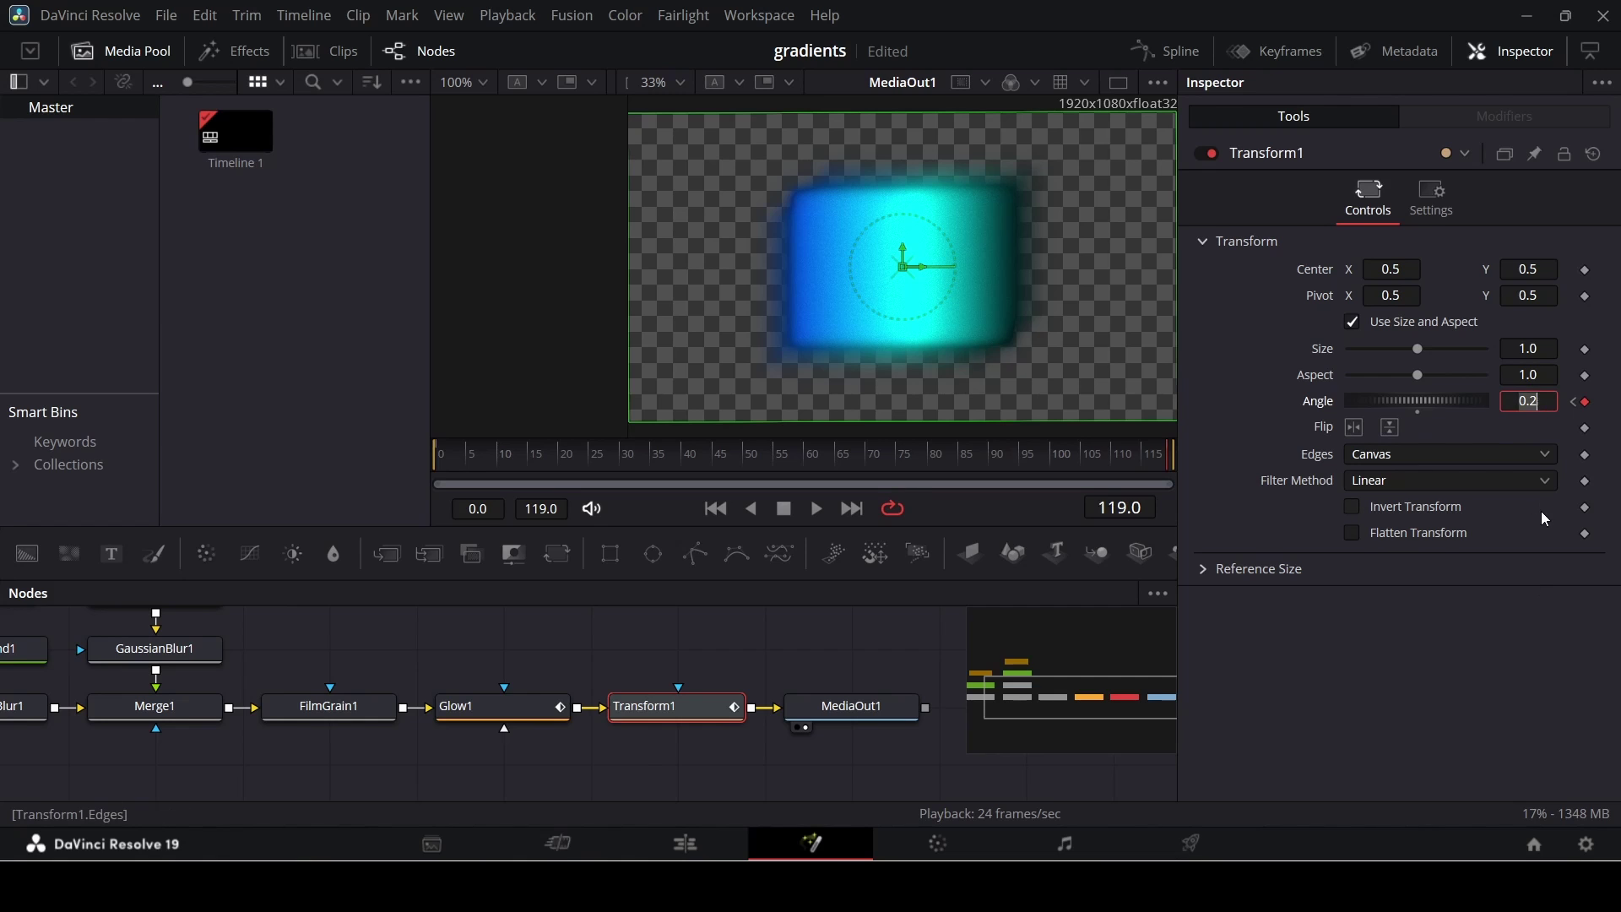
pyautogui.press('BackSpace')
pyautogui.press('BackSpace')
pyautogui.press('BackSpace')
pyautogui.write('360')
pyautogui.press('Tab')
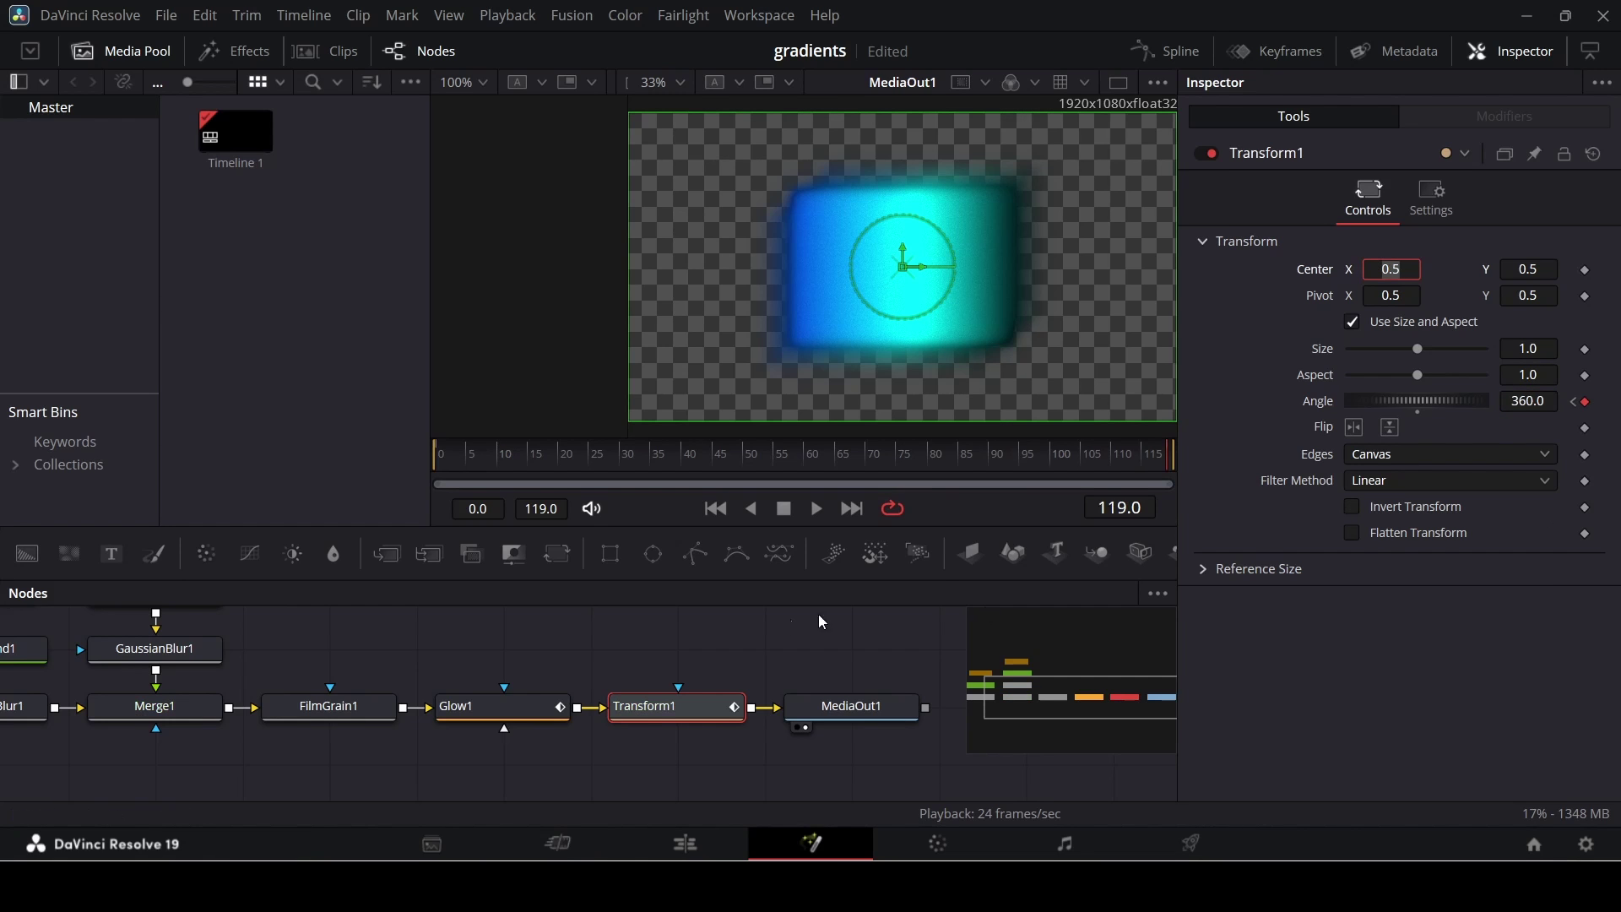
# Play the composition to preview the full rotation, stopping playback after the check.
pyautogui.click(720, 669)
pyautogui.press('space')
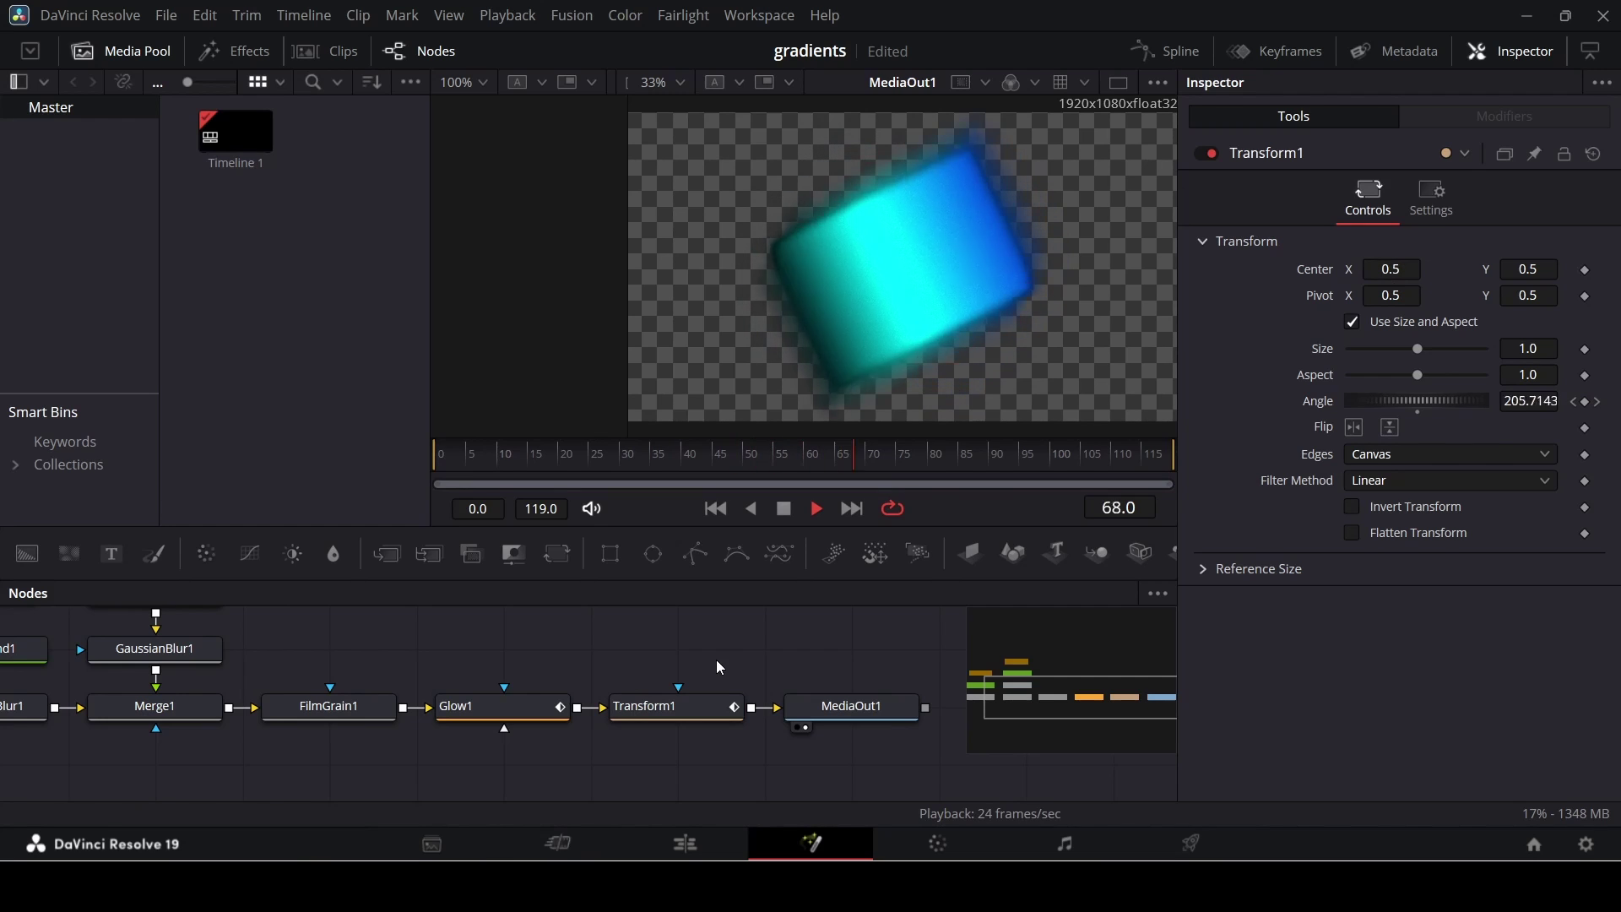
pyautogui.press('space')
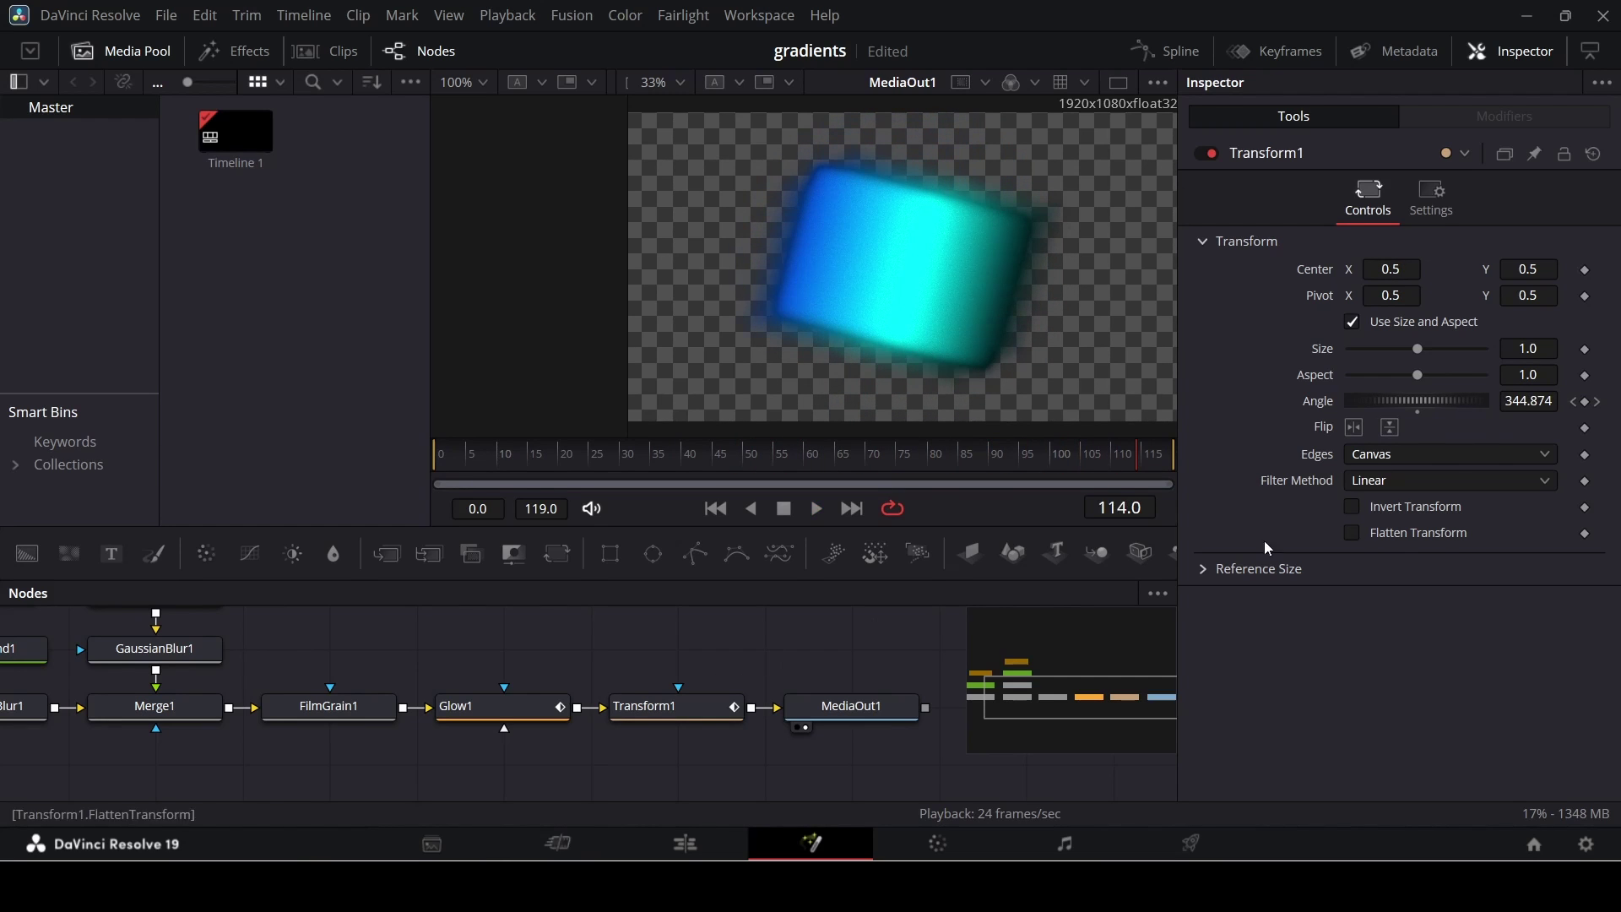
# Try an angle of -360 for the Transform1 keyframe at frame 119 and preview the reversed rotation.
pyautogui.click(1598, 402)
pyautogui.click(1511, 401)
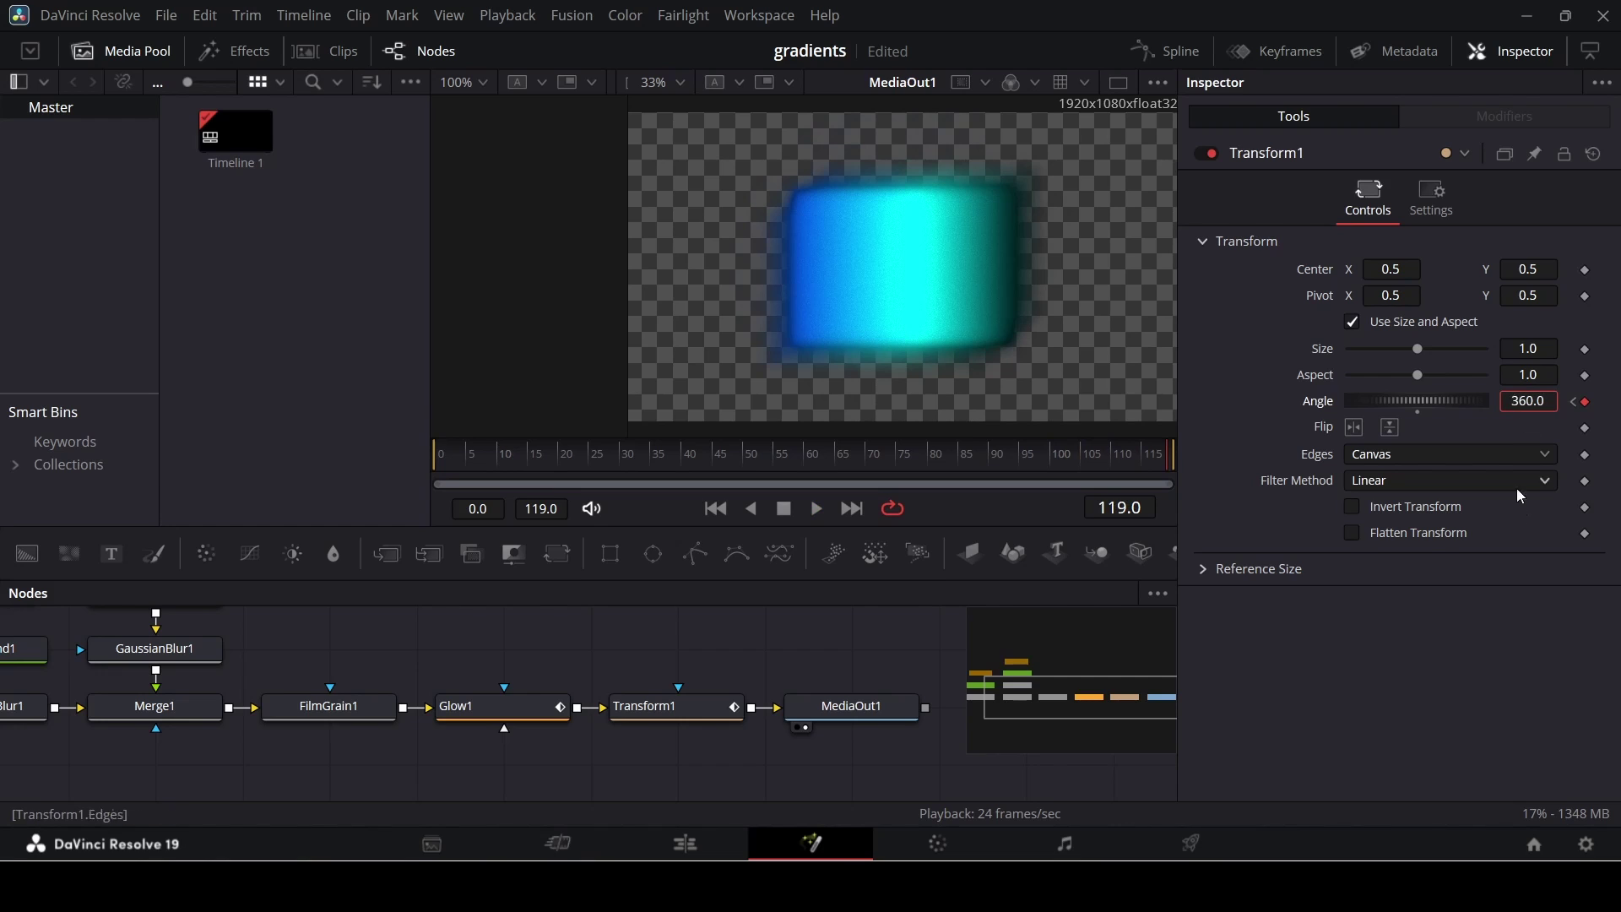
pyautogui.write('-')
pyautogui.press('Tab')
pyautogui.click(1514, 509)
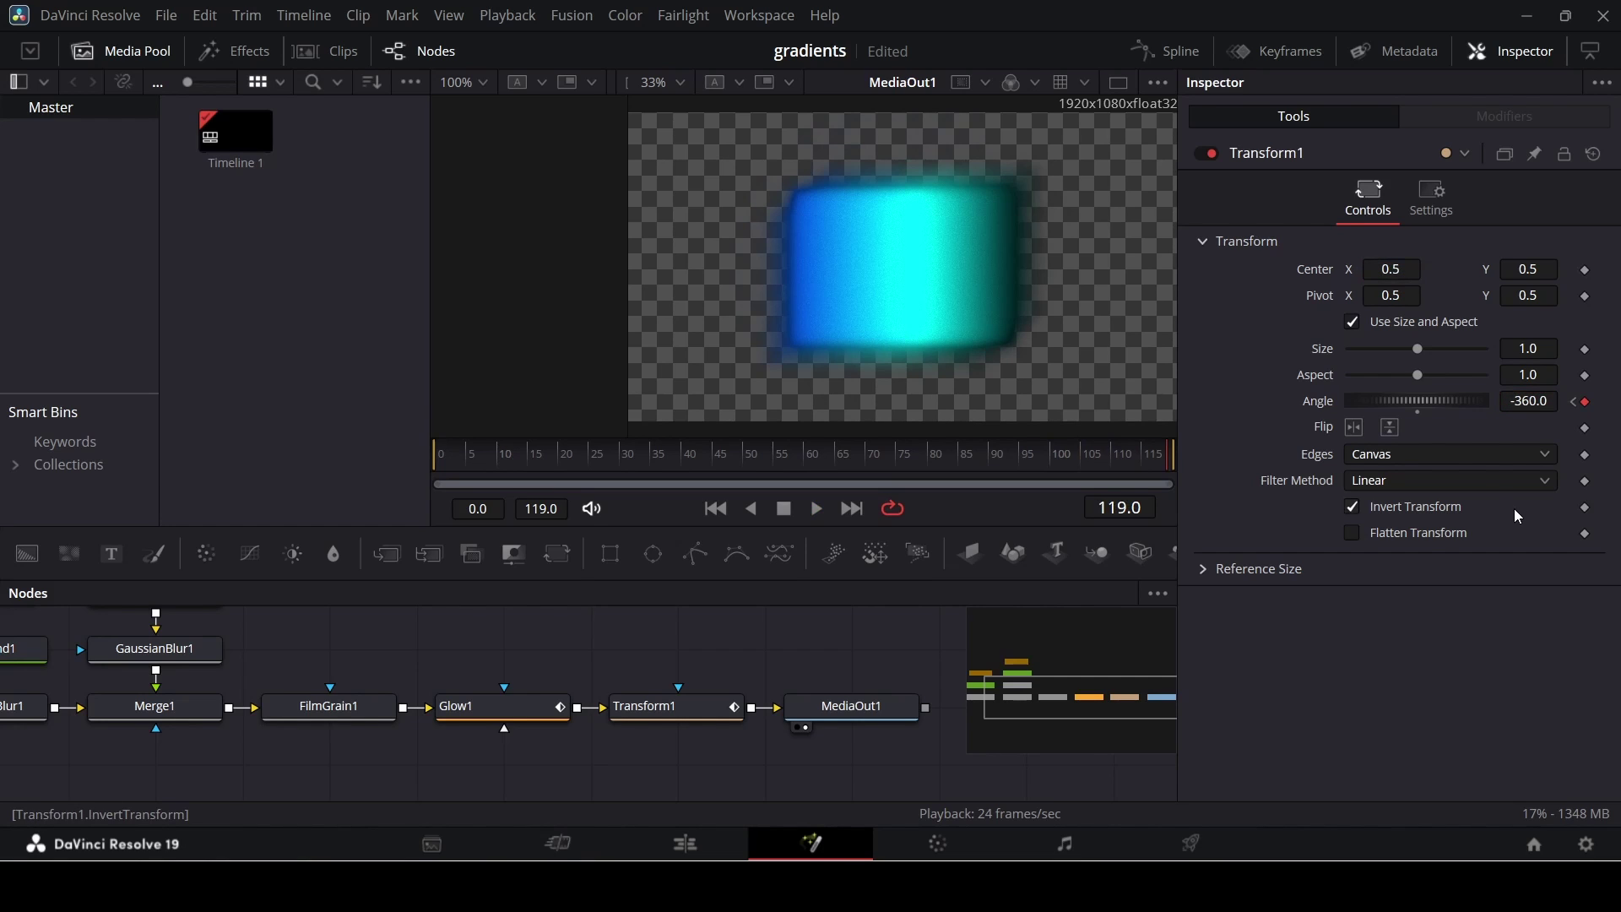
pyautogui.click(1434, 509)
pyautogui.press('space')
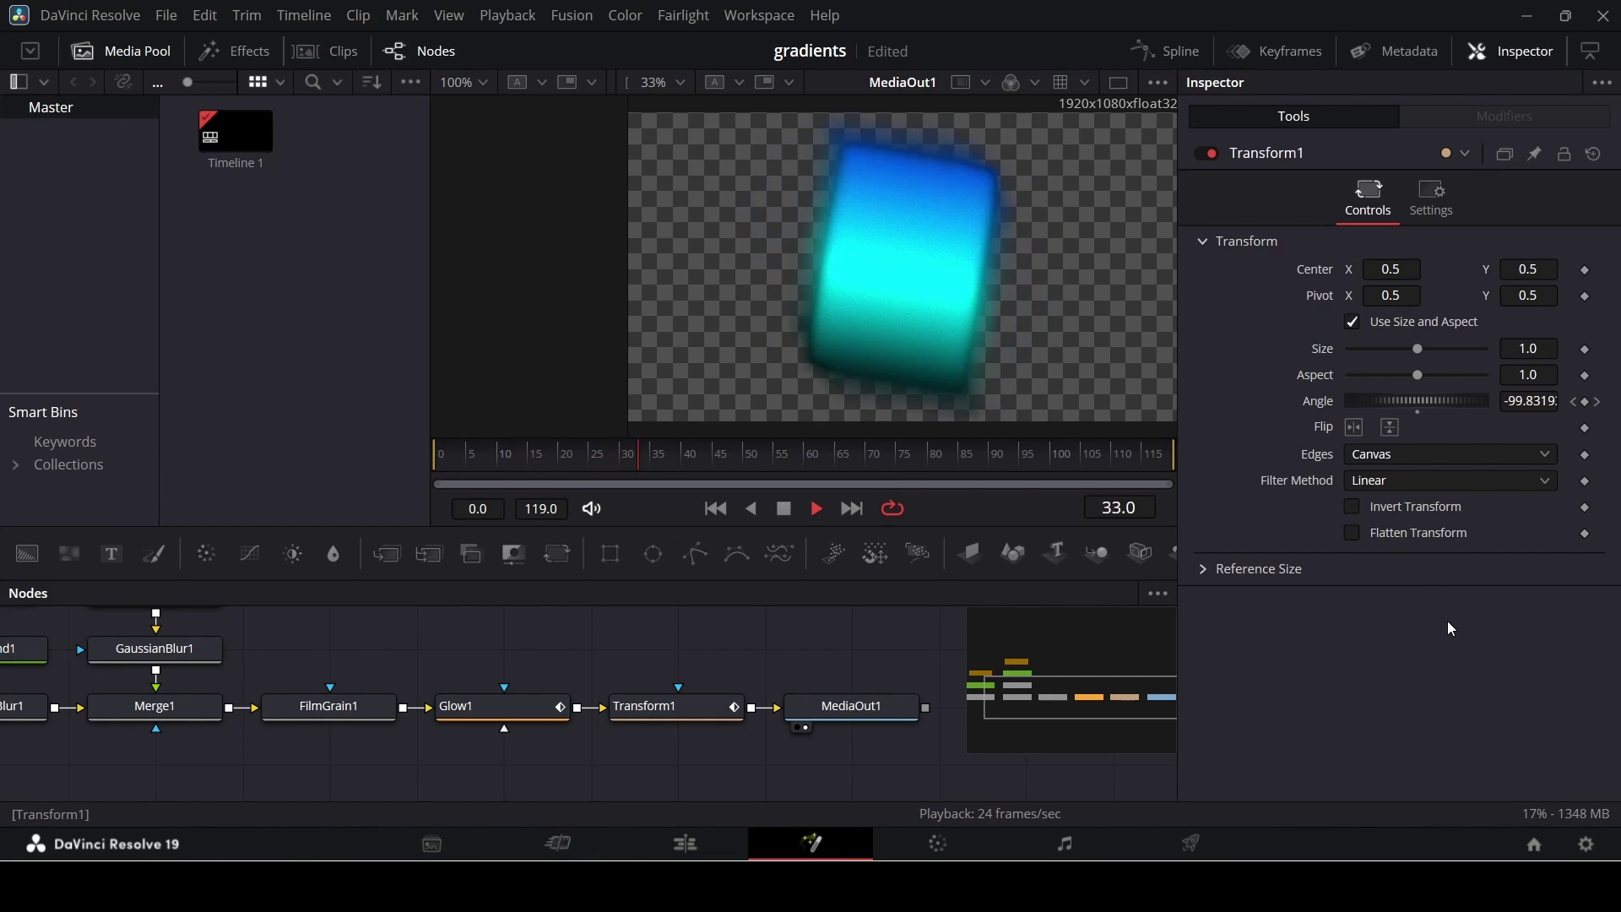
pyautogui.press('space')
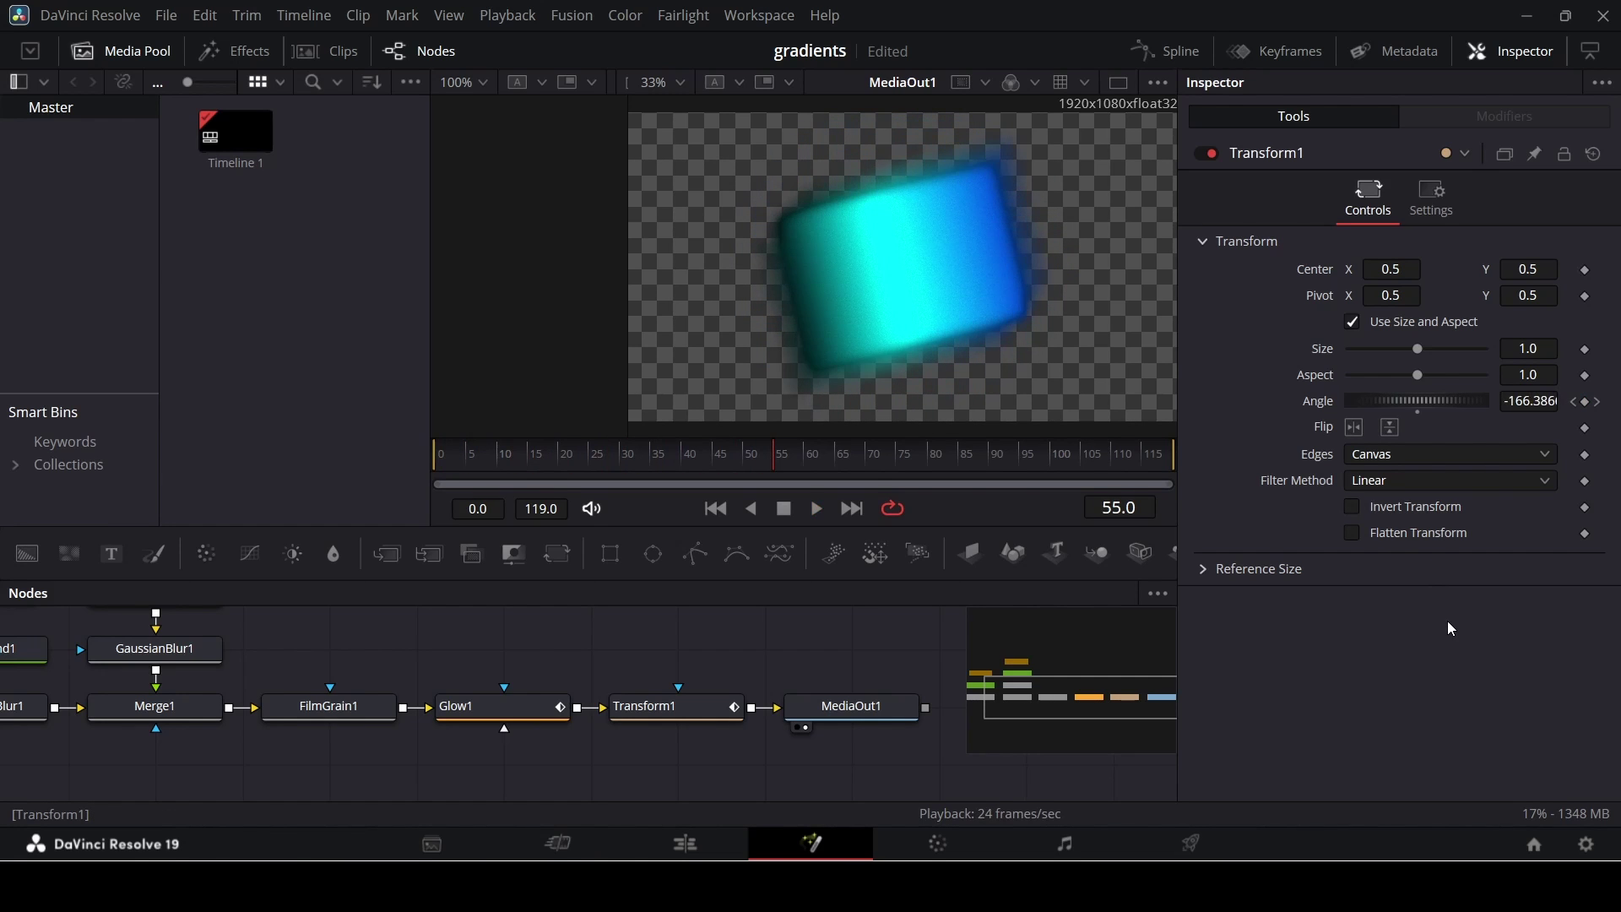
# Undo the Transform1 changes that reversed the rotation and play the composition again.
pyautogui.hotkey('ctrl', 'z')
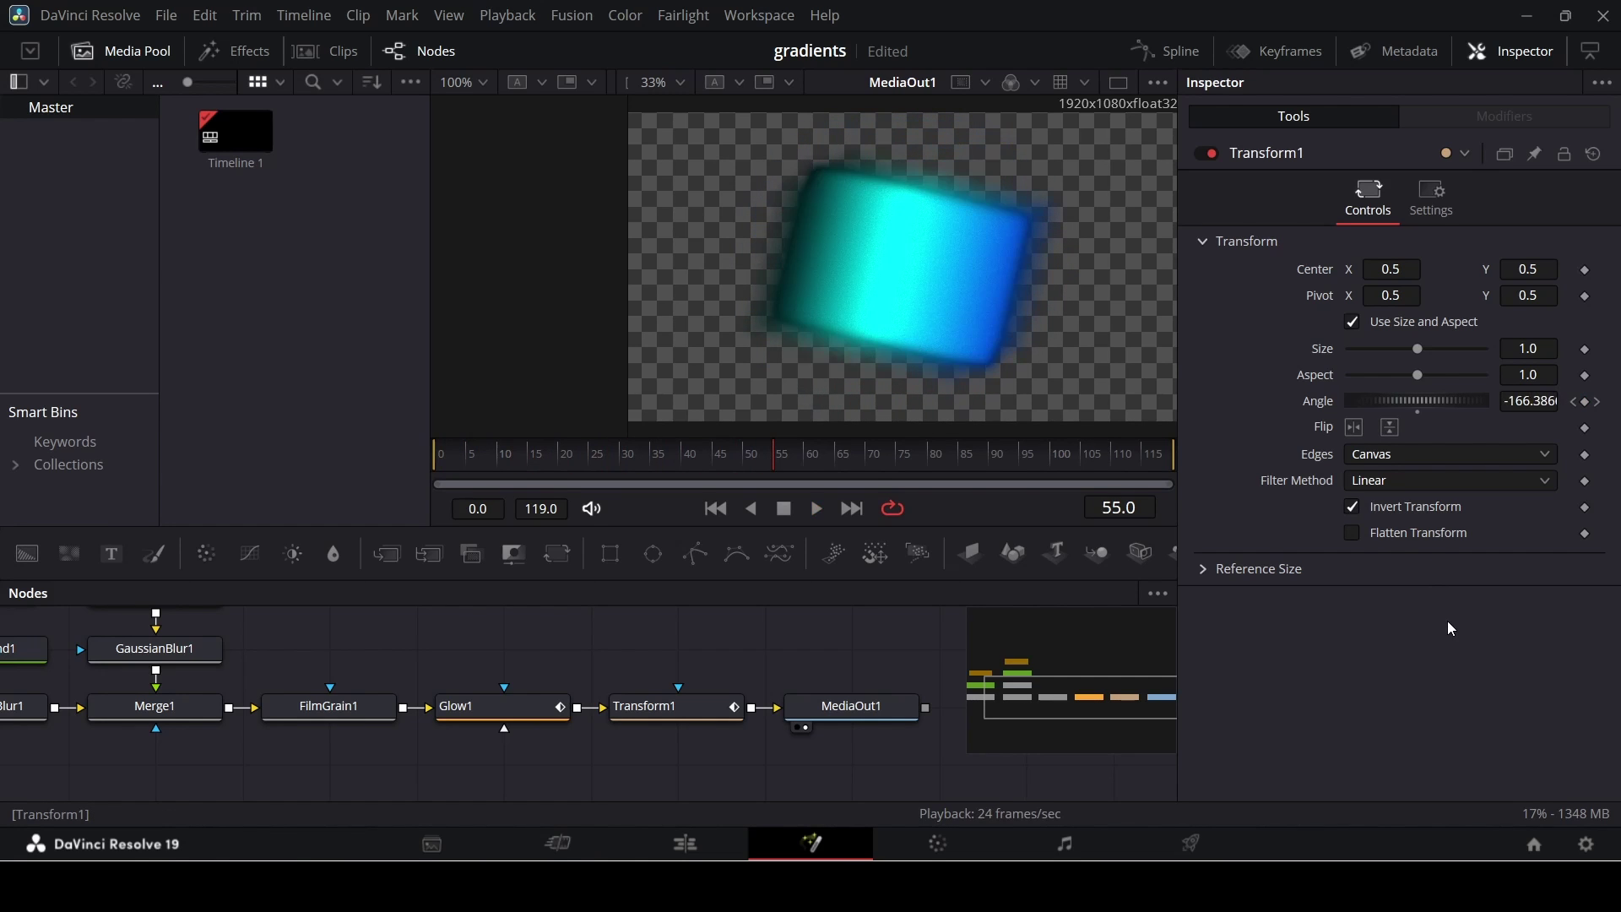
pyautogui.click(1597, 402)
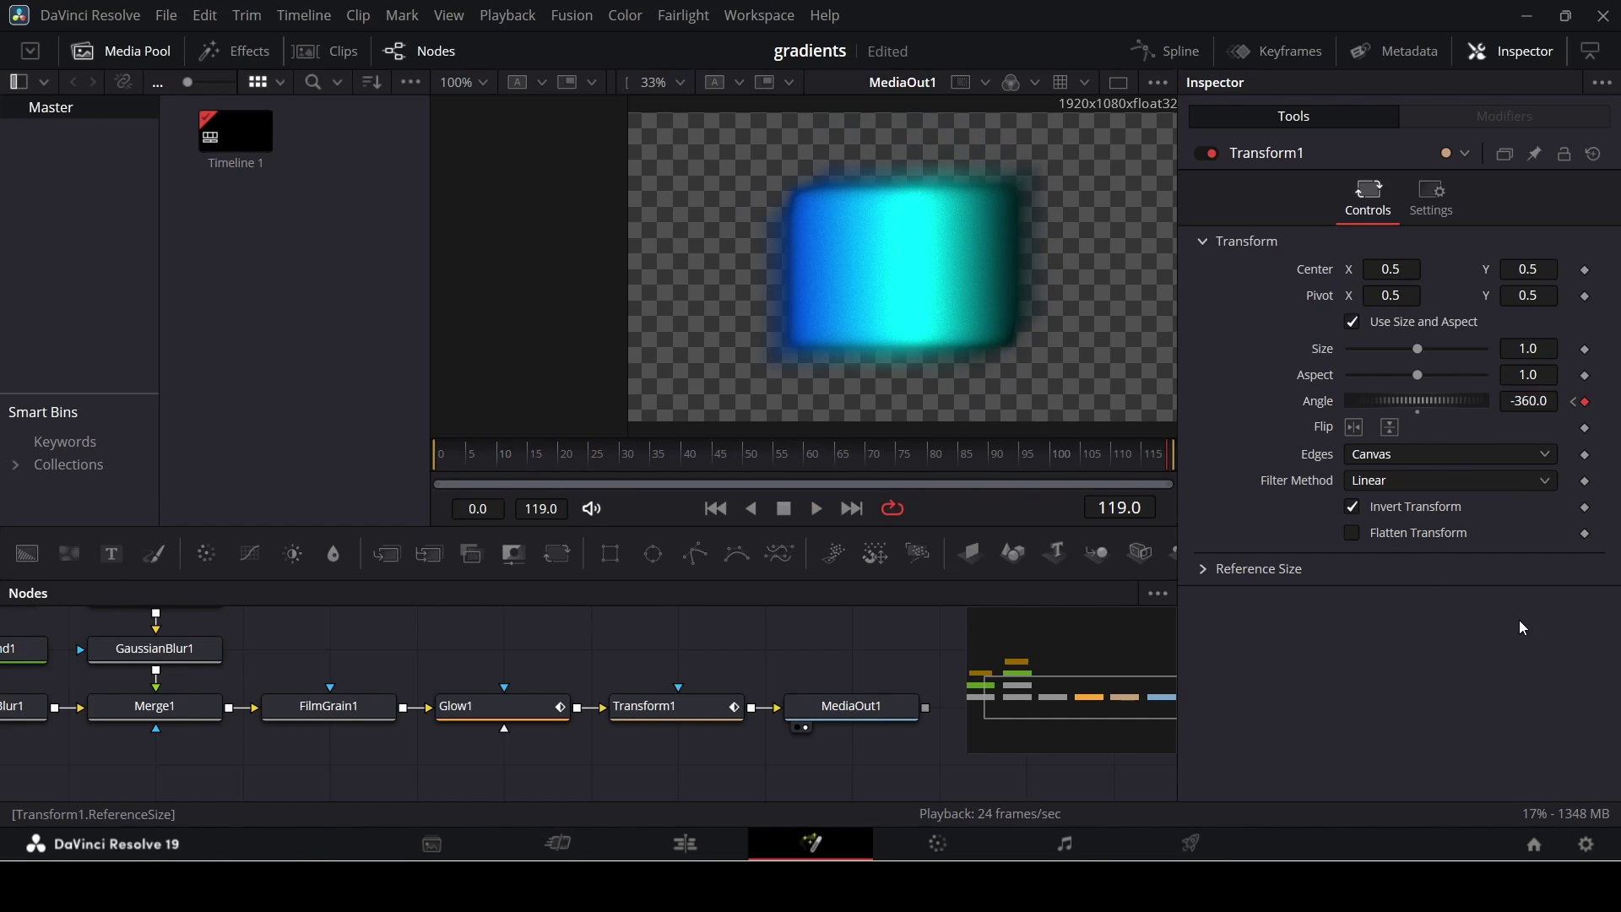
pyautogui.hotkey('ctrl', 'z')
pyautogui.press('space')
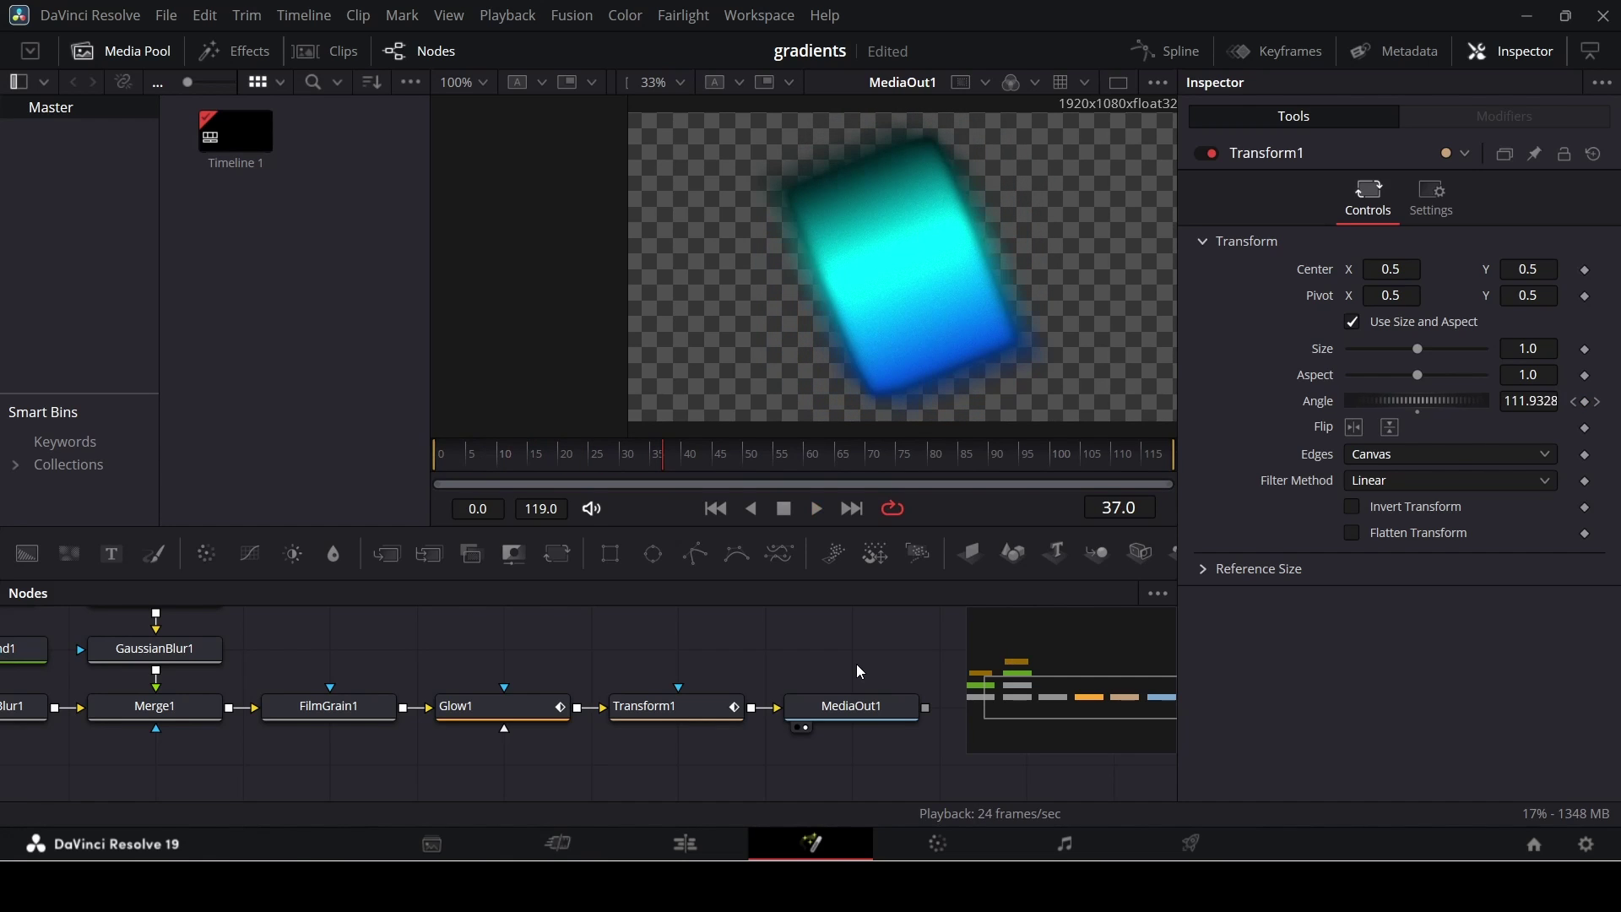
# Enable Invert Transform on Transform1 and preview the rotation through playback and scrubbing.
pyautogui.click(1386, 512)
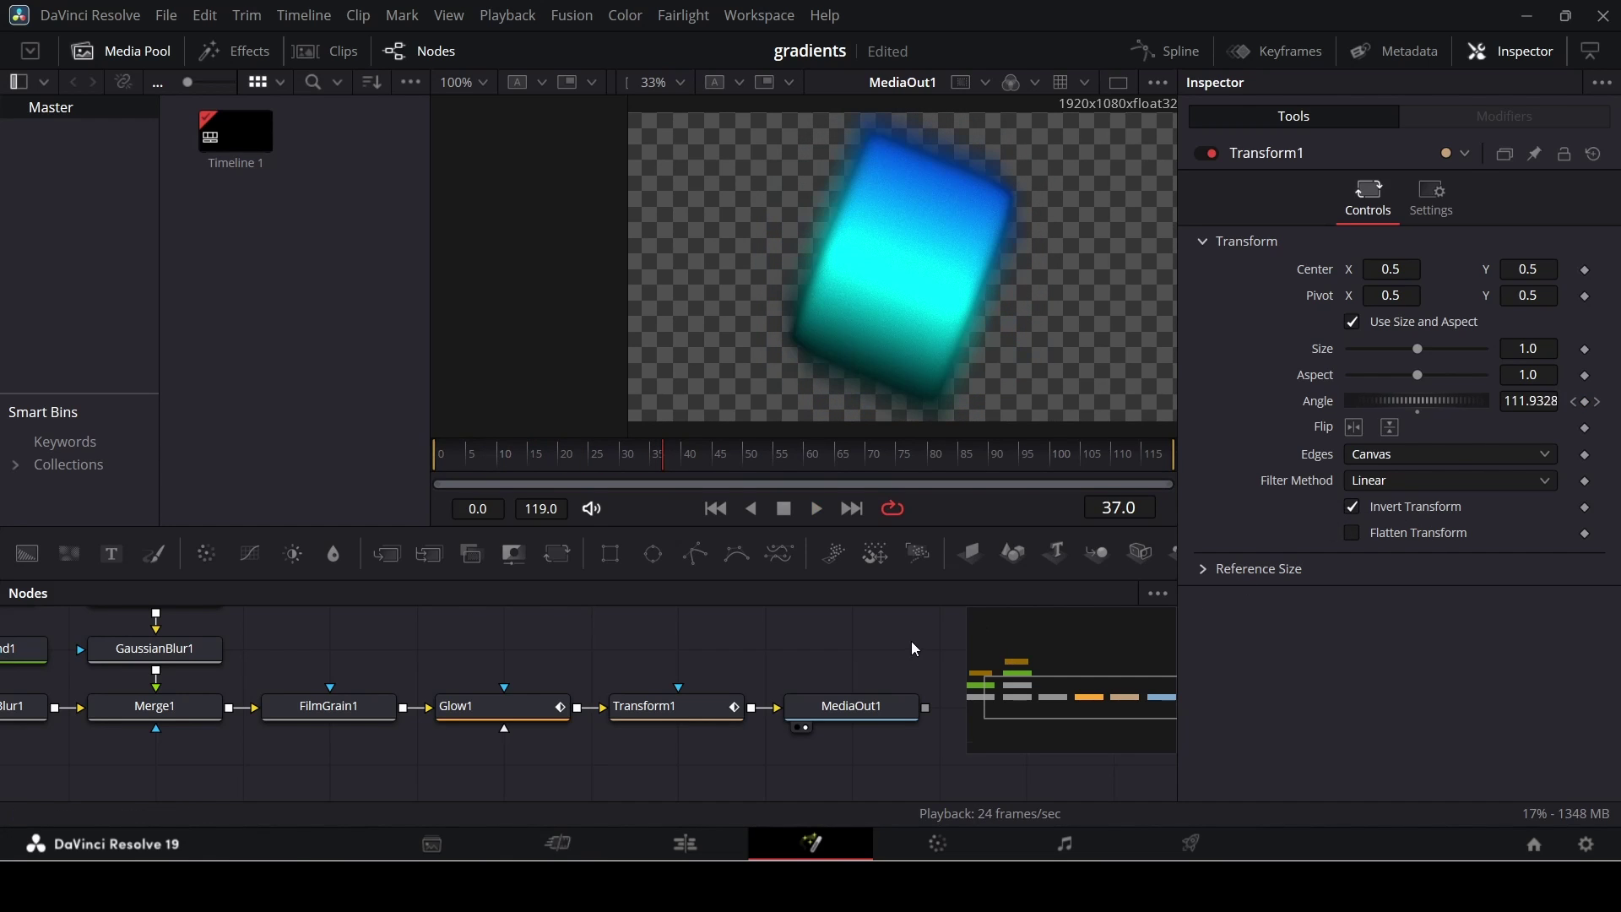
pyautogui.press('space')
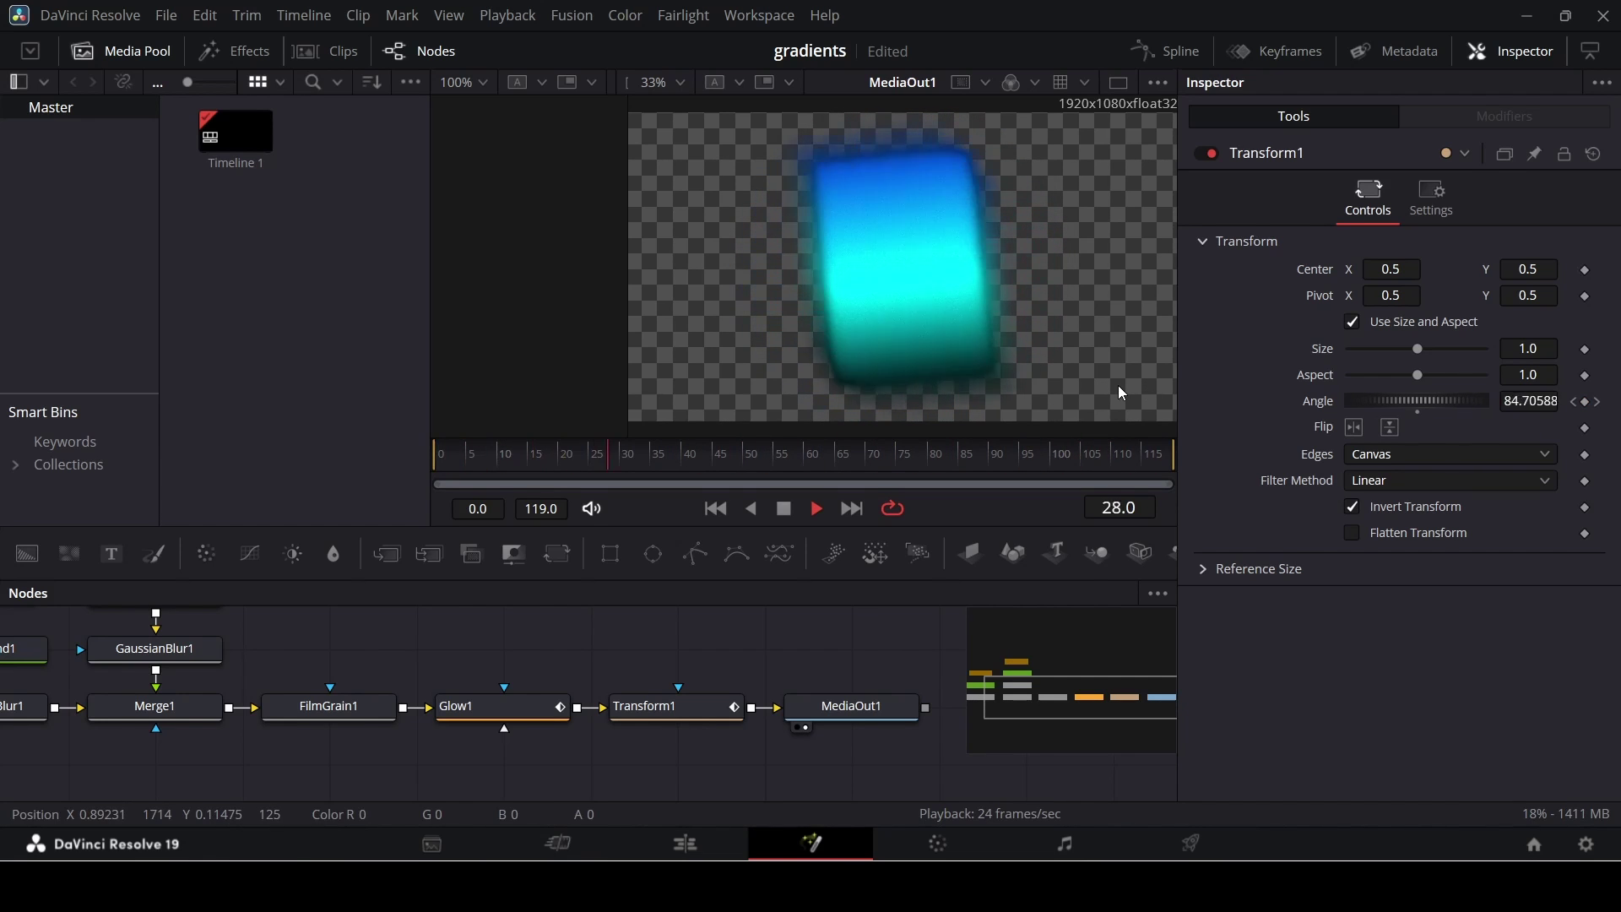
pyautogui.press('space')
pyautogui.moveTo(937, 453); pyautogui.dragTo(1123, 476)
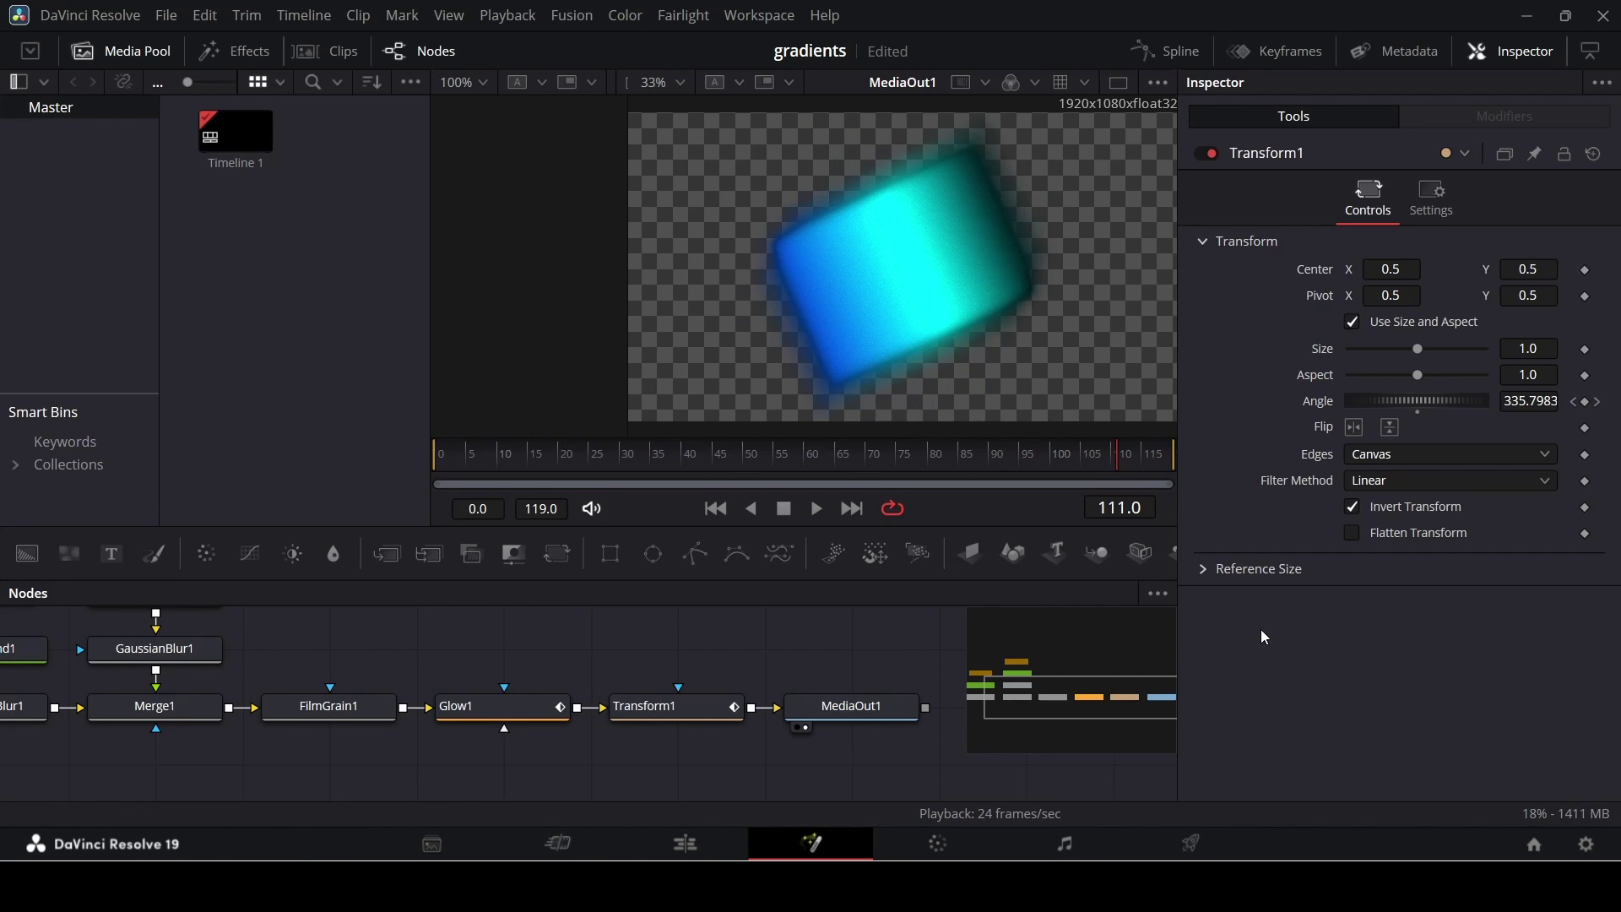
# Switch to the Edit page and scrub through both Fusion compositions on the timeline to compare them.
pyautogui.click(687, 842)
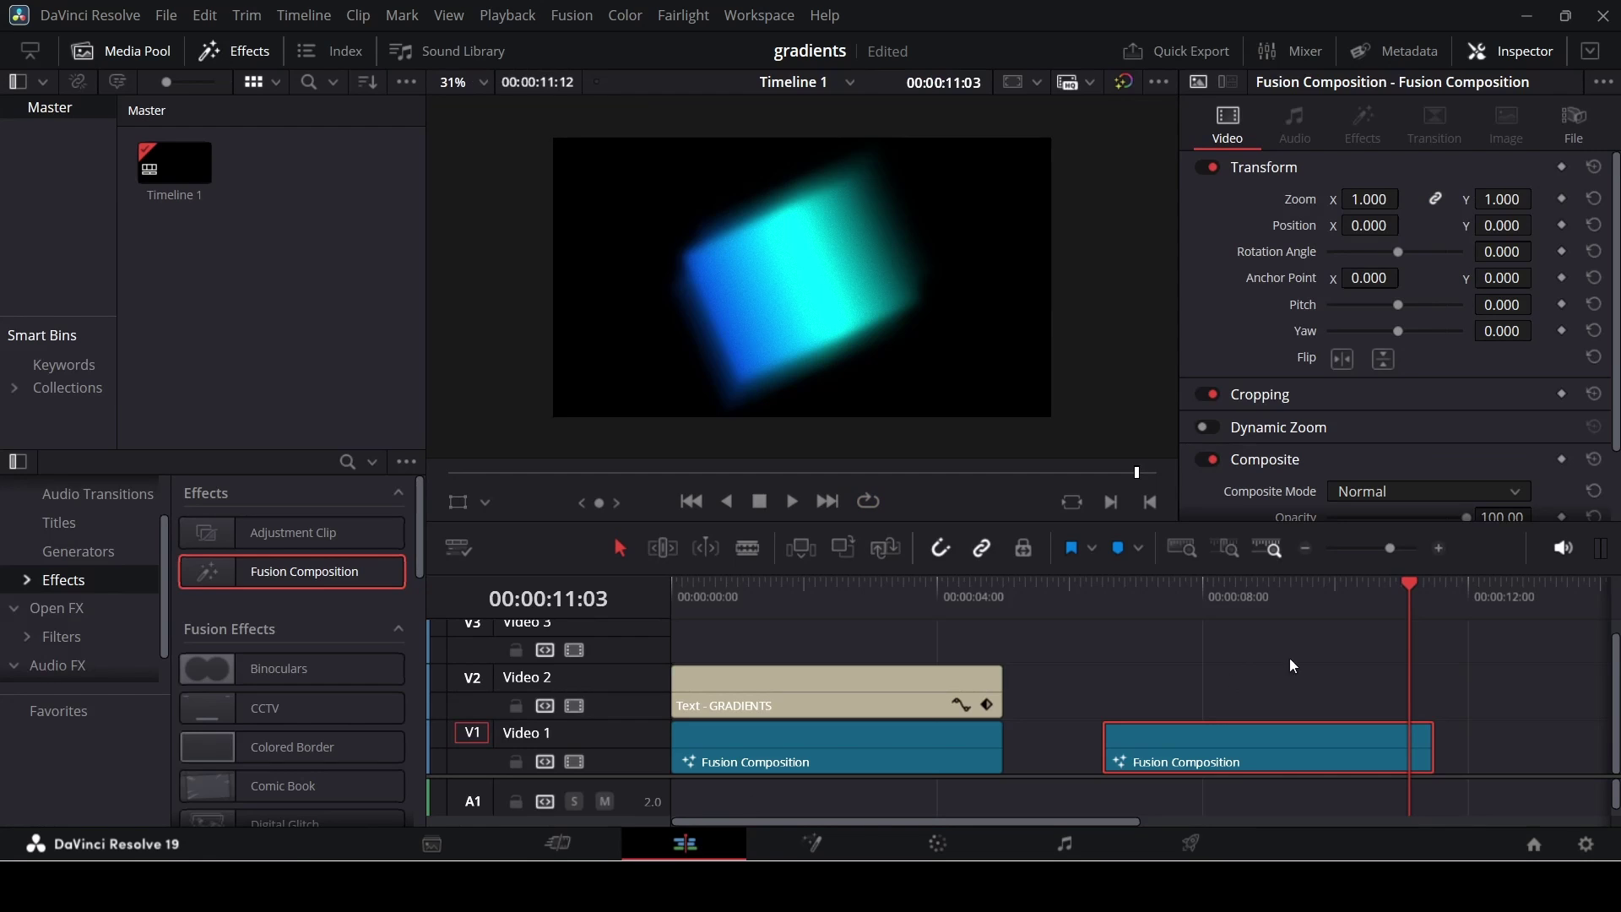
pyautogui.moveTo(1137, 616)
pyautogui.mouseDown()
pyautogui.moveTo(1278, 615)
pyautogui.moveTo(1162, 630)
pyautogui.mouseUp()
pyautogui.click(840, 618)
pyautogui.moveTo(820, 596); pyautogui.dragTo(913, 595)
pyautogui.click(1193, 592)
pyautogui.moveTo(1200, 591); pyautogui.dragTo(1119, 625)
# Reopen the second Fusion composition in Fusion and insert a Color Corrector node between Glow1 and Transform1.
pyautogui.rightClick(1162, 747)
pyautogui.click(1245, 608)
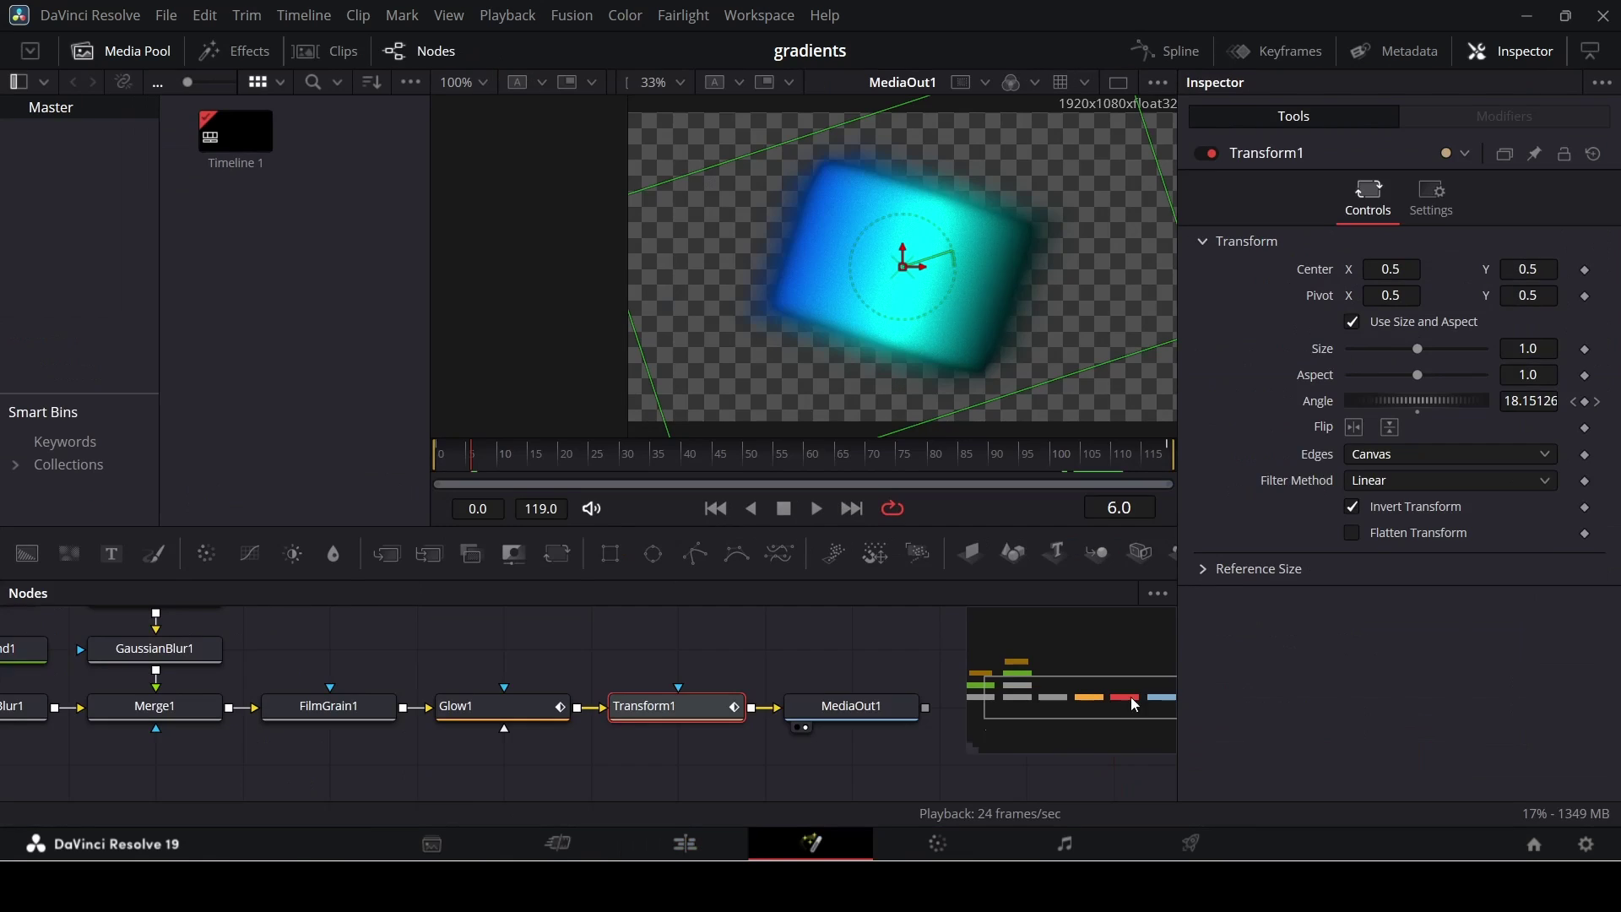
pyautogui.moveTo(668, 667); pyautogui.dragTo(1002, 771)
pyautogui.moveTo(675, 706); pyautogui.dragTo(851, 706)
pyautogui.click(694, 654)
pyautogui.click(479, 717)
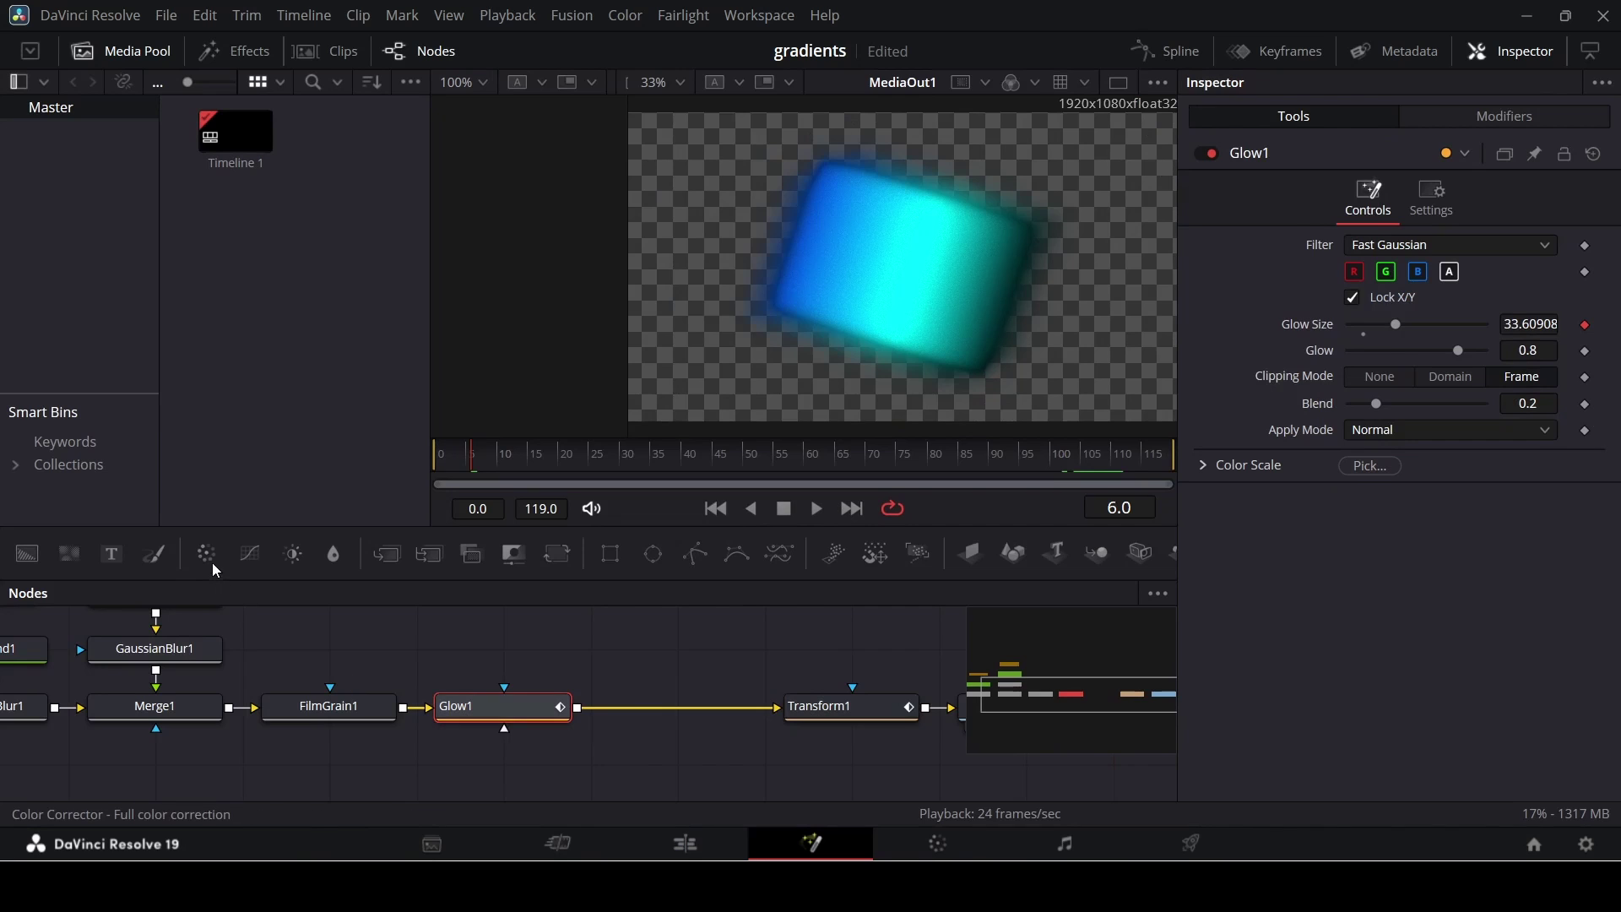
pyautogui.moveTo(721, 707)
pyautogui.mouseDown()
pyautogui.moveTo(723, 655)
pyautogui.moveTo(724, 708)
pyautogui.mouseUp()
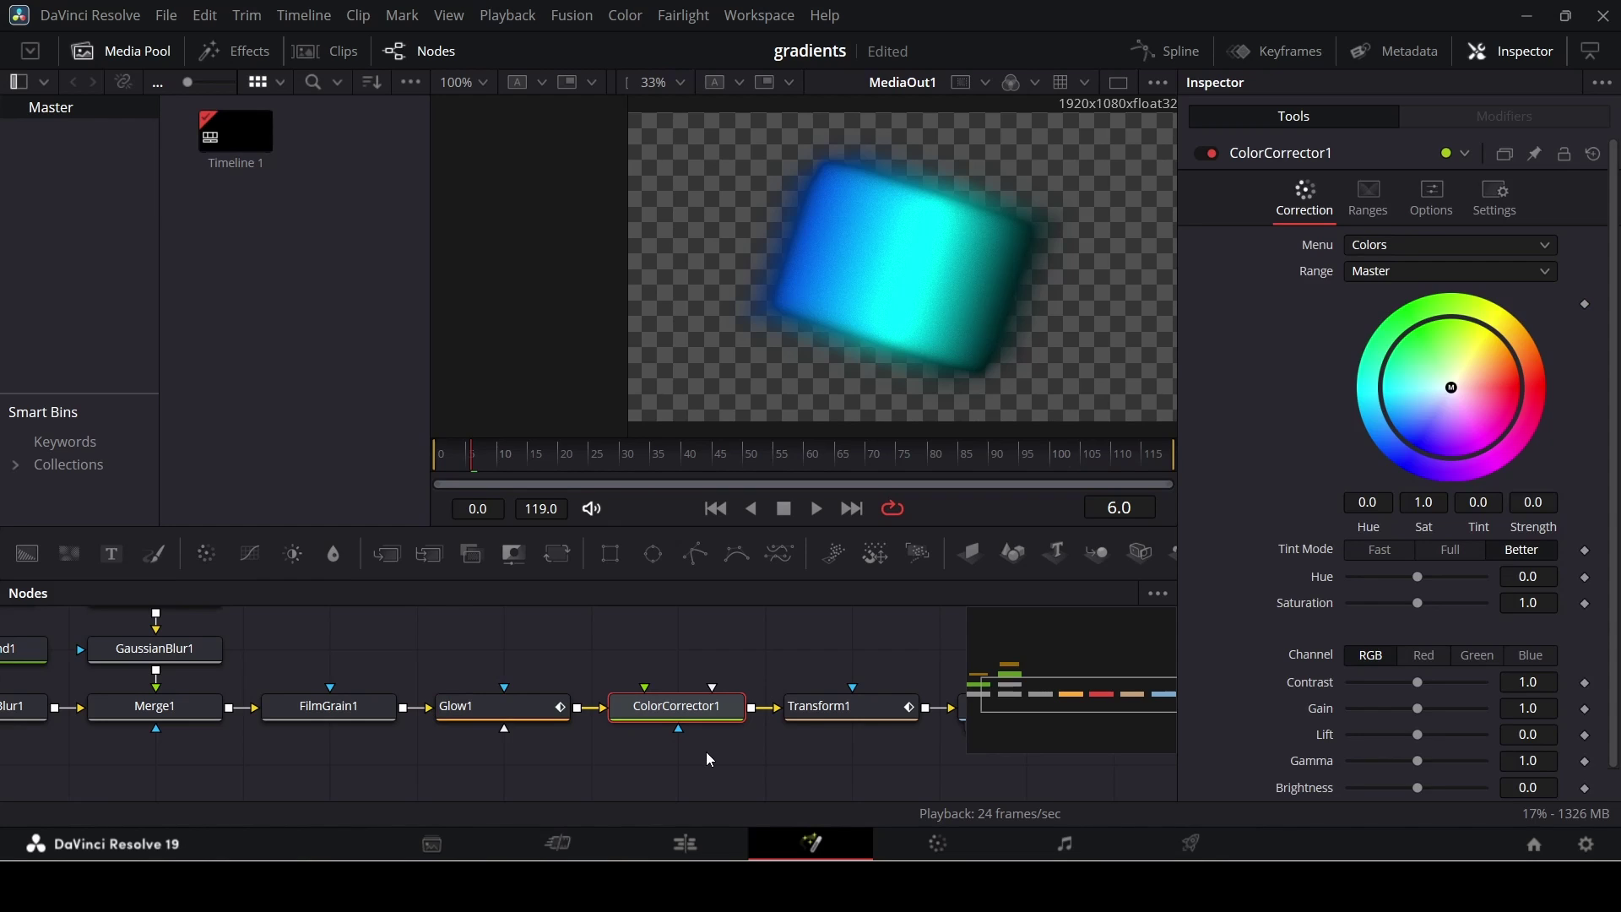
# Test a red tint on ColorCorrector1, finishing with a blue master tint of about 0.601 at strength 1.0.
pyautogui.moveTo(1456, 389); pyautogui.dragTo(1536, 377)
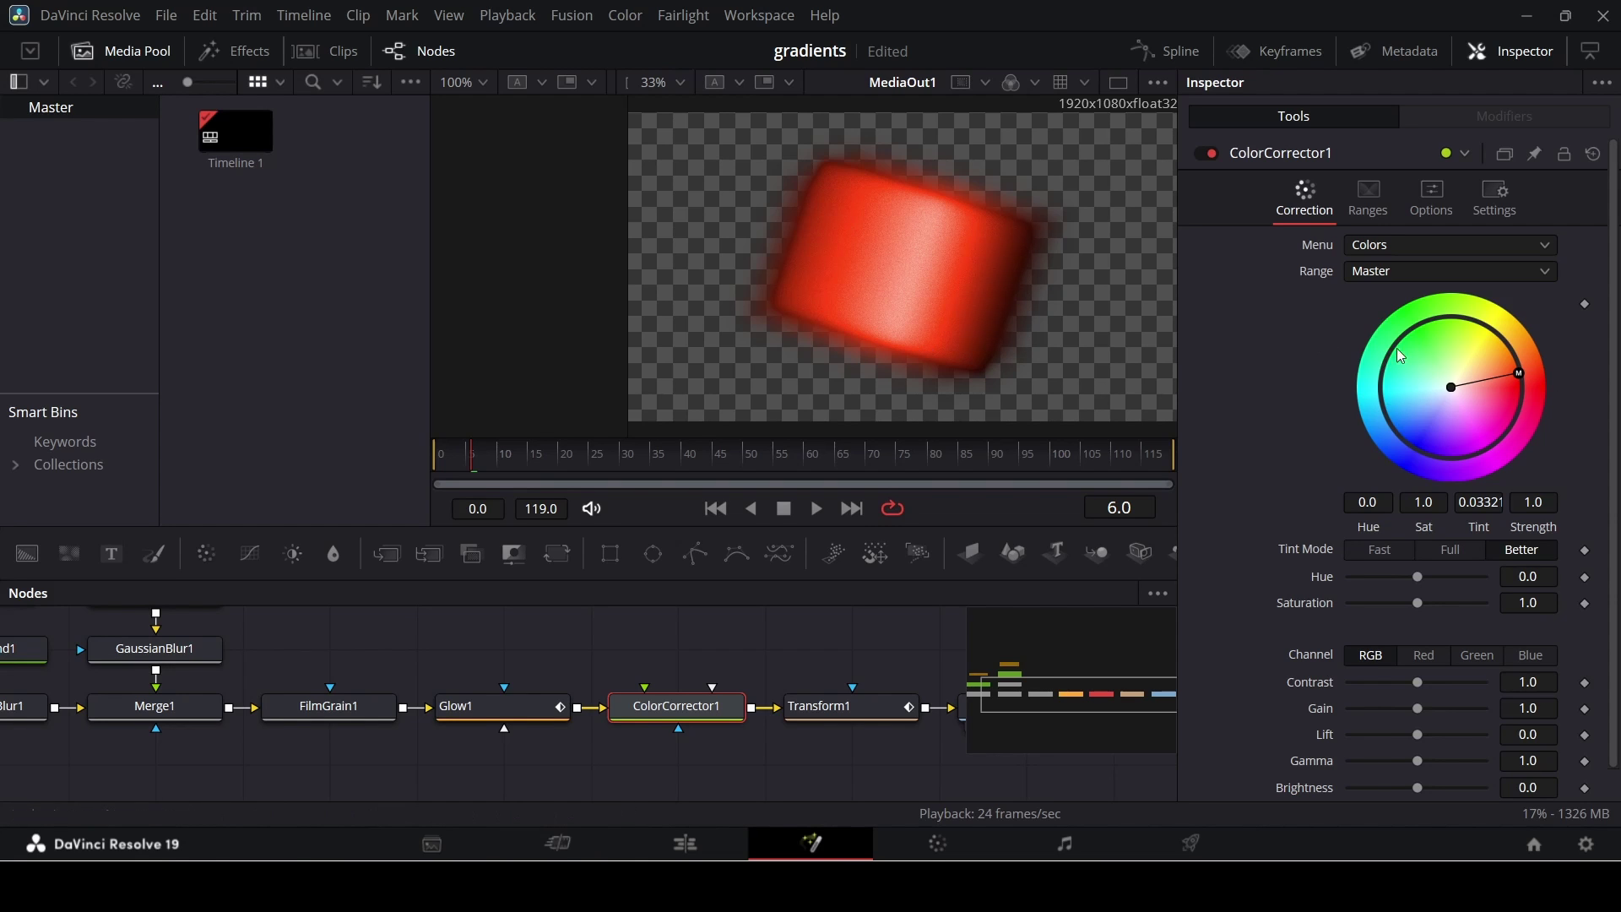
pyautogui.moveTo(1516, 374); pyautogui.dragTo(1395, 428)
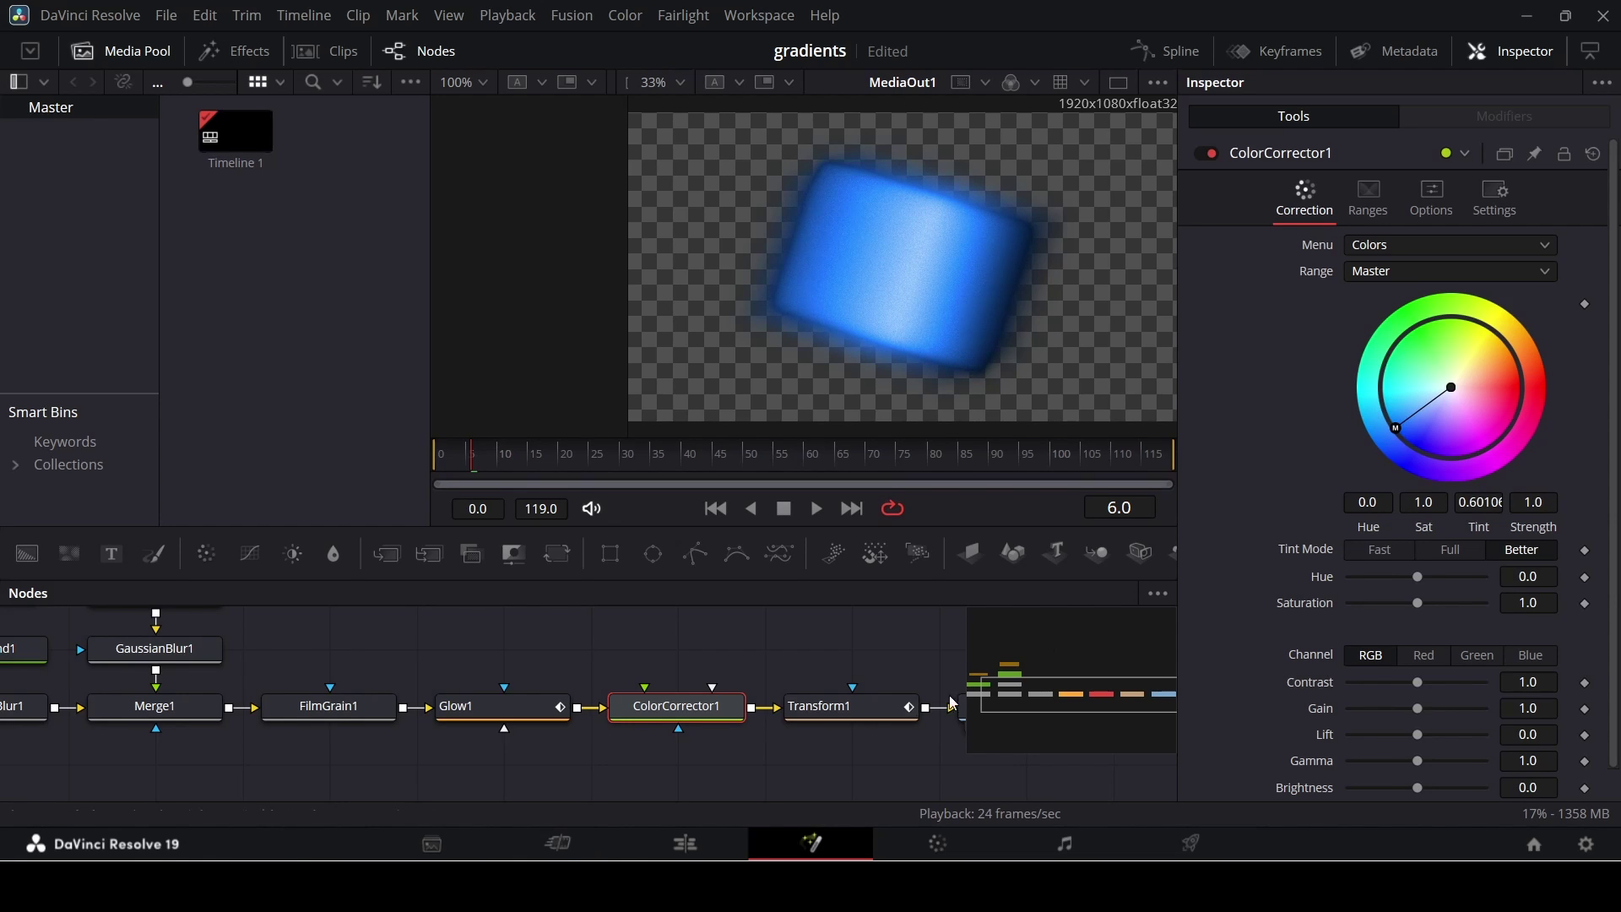
# Return to the Edit page and view the GRADIENTS title over the first composition at 00:00:03:01.
pyautogui.click(644, 856)
pyautogui.click(874, 600)
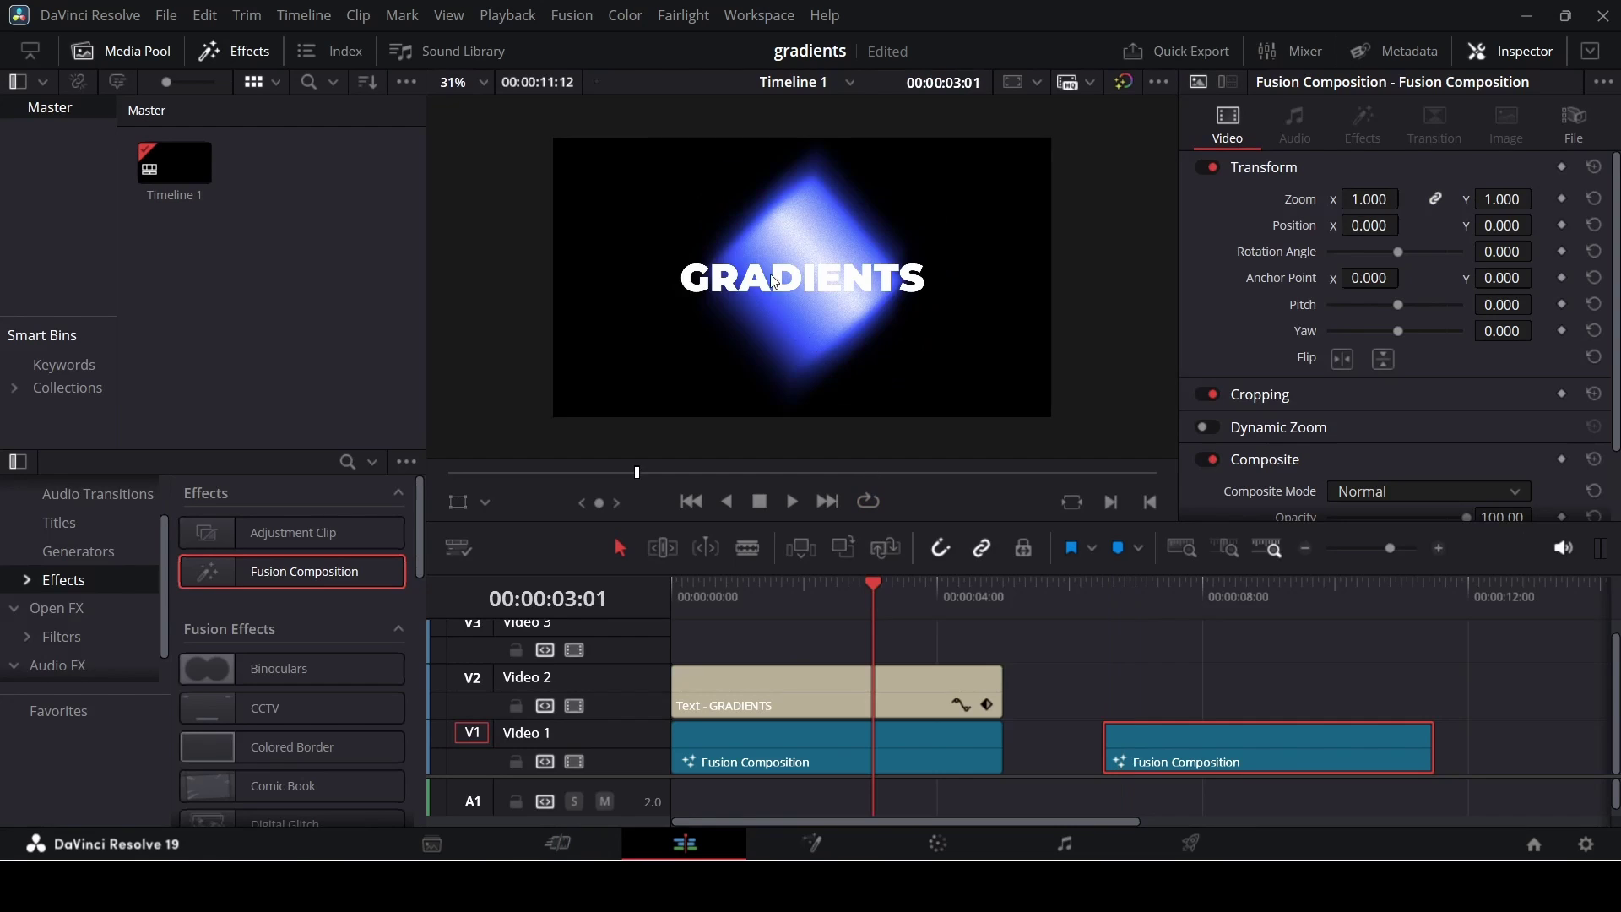
# Open the second Fusion composition in Fusion and shift ColorCorrector1's master tint to cyan-blue, about 1.547.
pyautogui.click(1208, 595)
pyautogui.rightClick(1196, 740)
pyautogui.click(1268, 601)
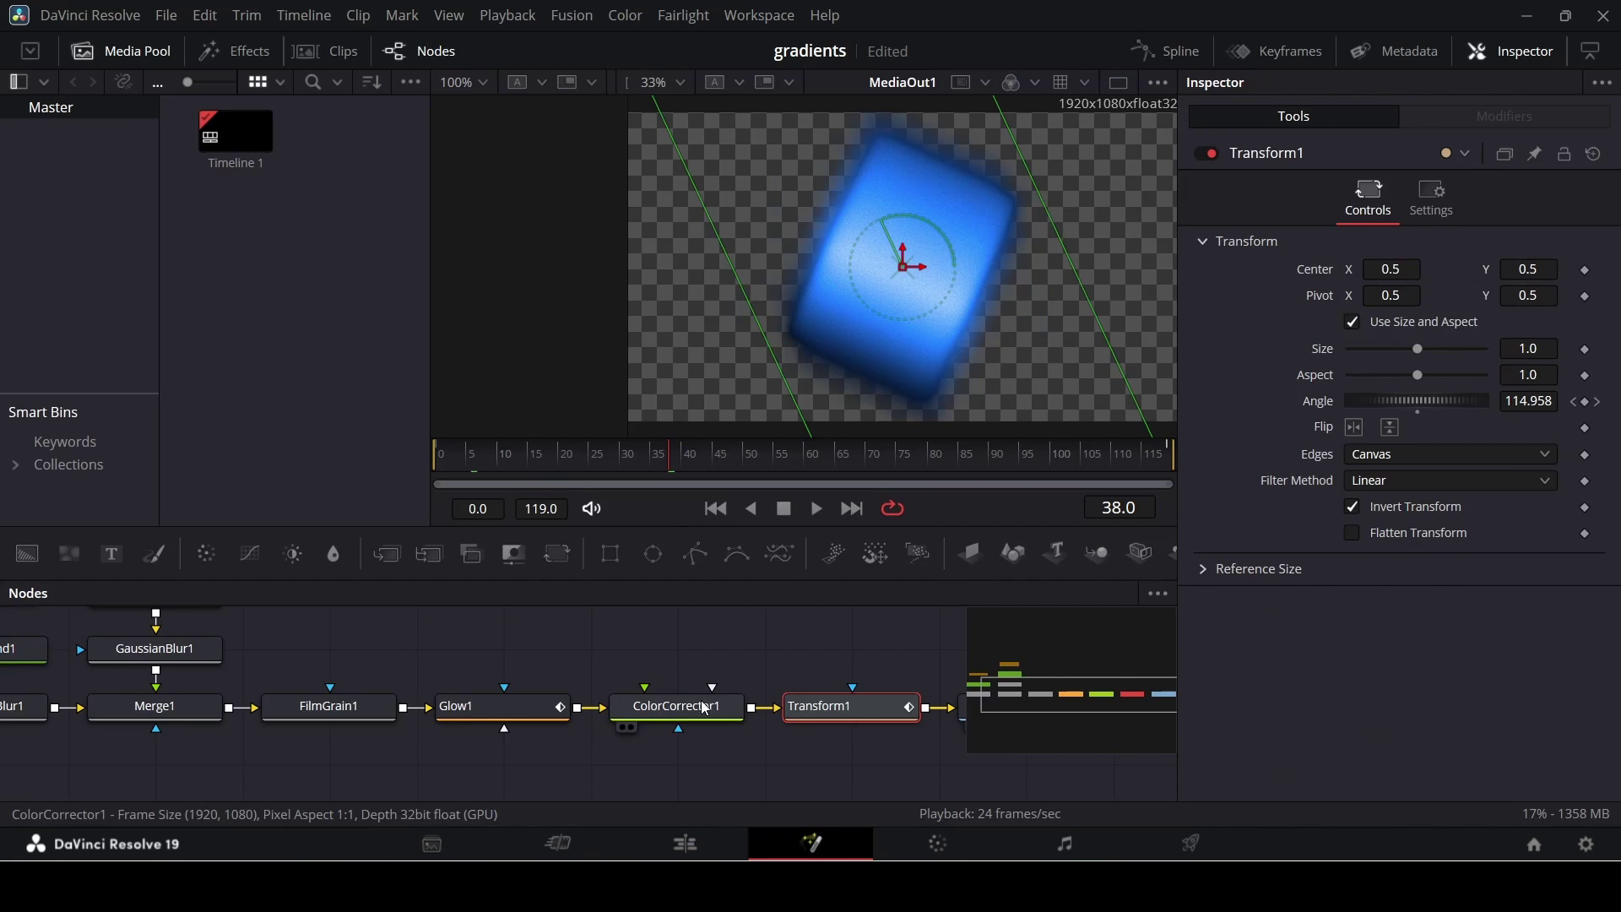
pyautogui.click(704, 709)
pyautogui.moveTo(1402, 432); pyautogui.dragTo(1341, 421)
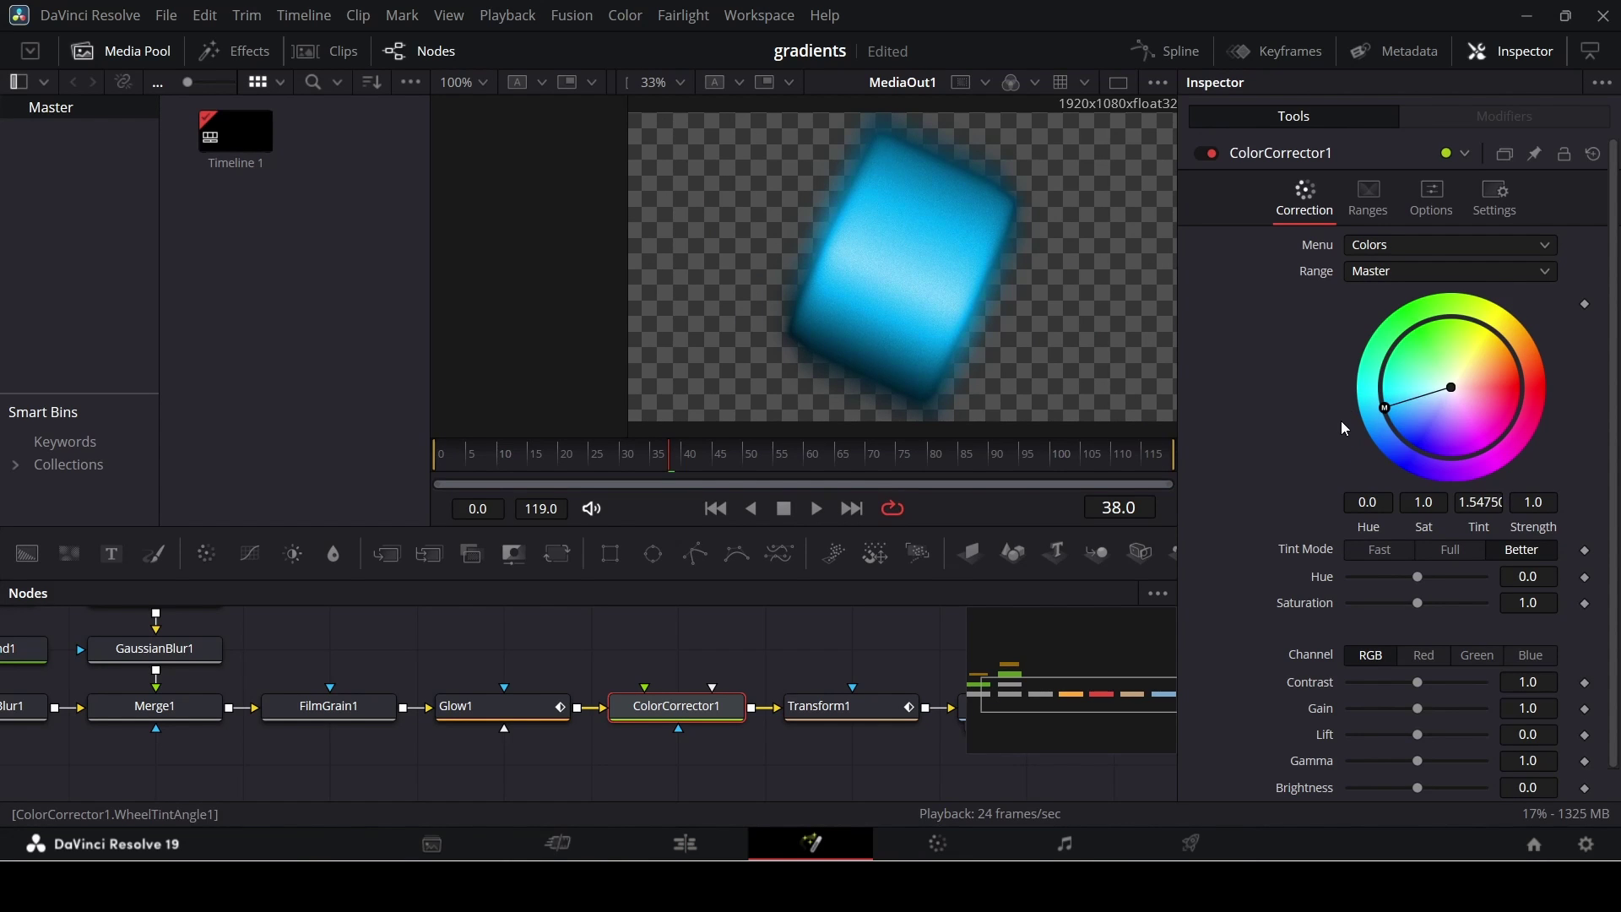
# Return to the Edit page, move the GRADIENTS title above the second Fusion composition and play it back.
pyautogui.click(685, 844)
pyautogui.click(1182, 658)
pyautogui.click(929, 686)
pyautogui.moveTo(784, 704); pyautogui.dragTo(1213, 696)
pyautogui.click(1224, 656)
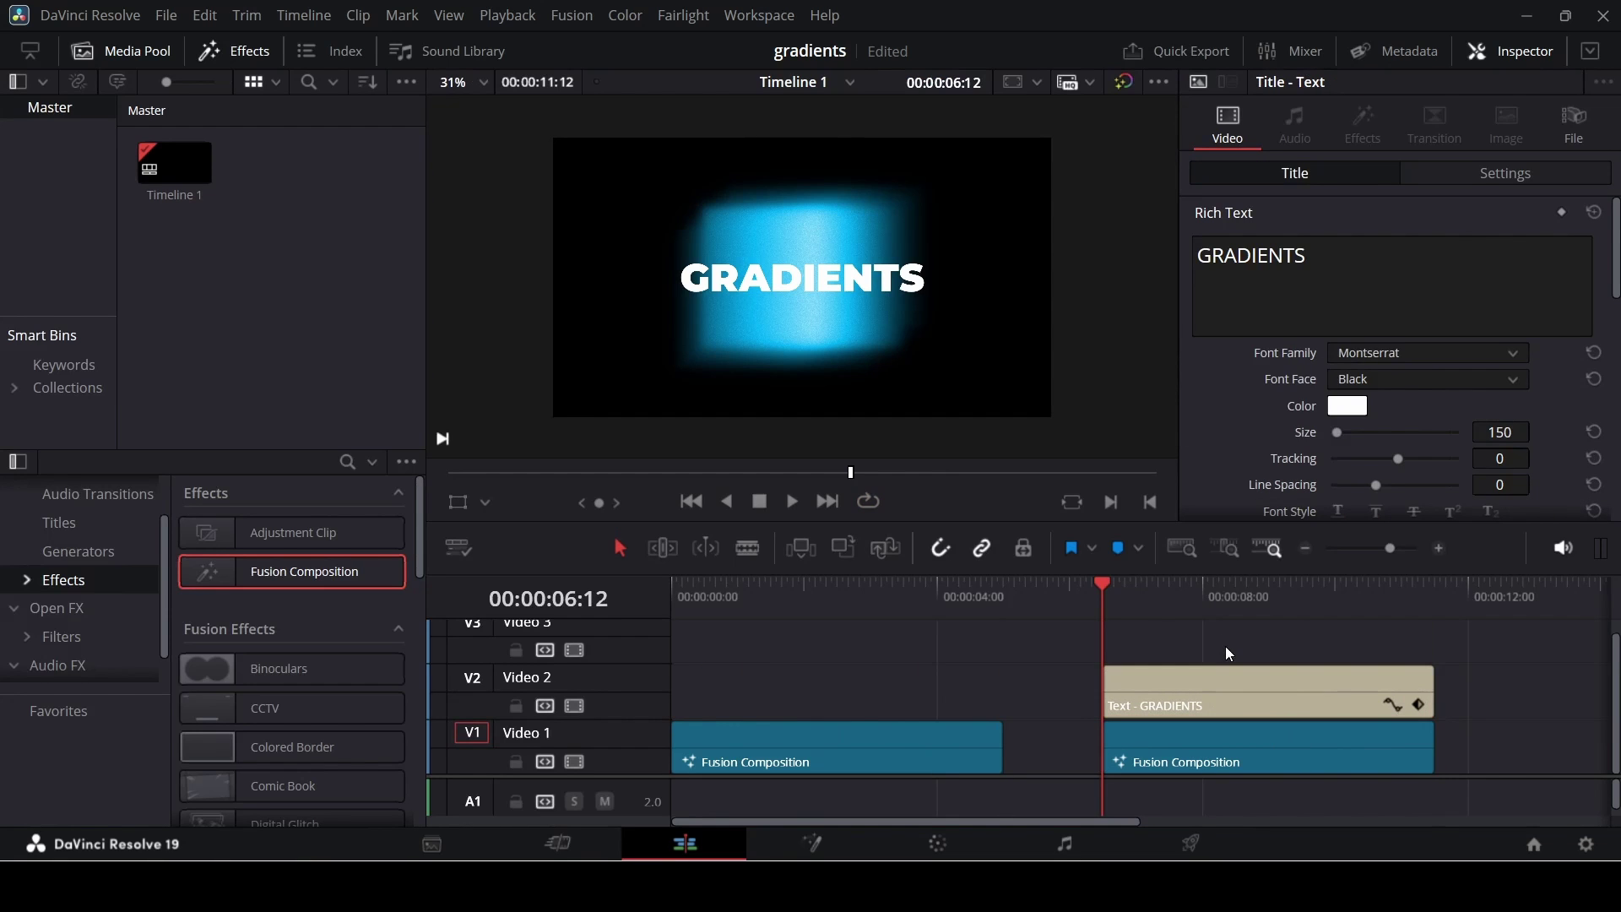
pyautogui.press('space')
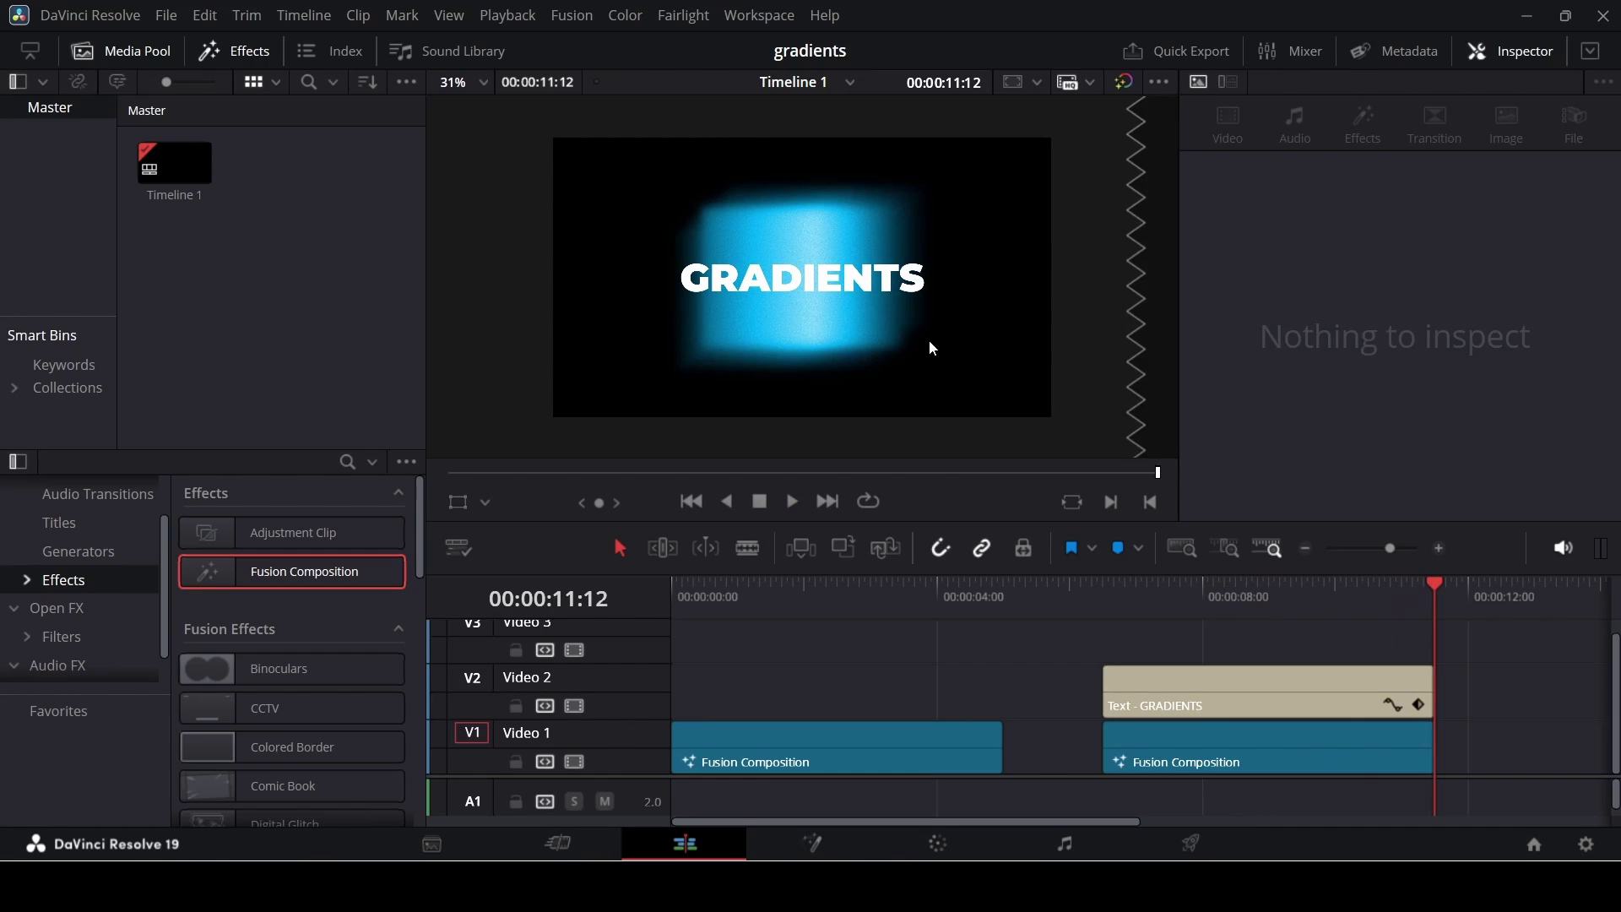
# Reopen the second composition in Fusion and set ColorCorrector1's master tint to a deeper blue, about 1.632.
pyautogui.rightClick(1226, 743)
pyautogui.click(1324, 605)
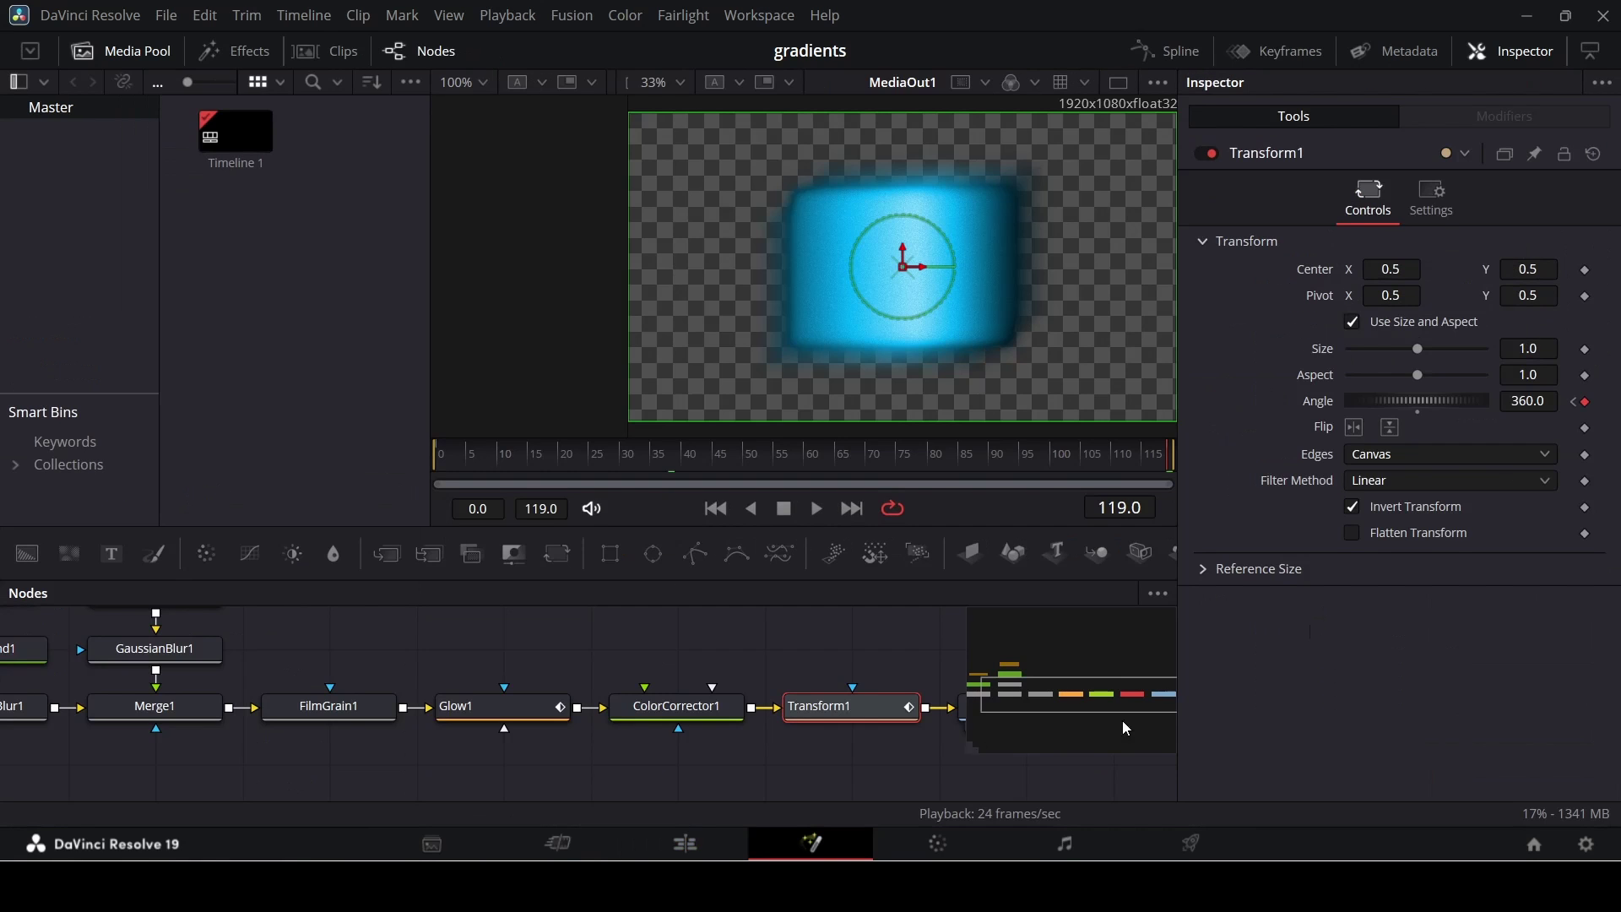
pyautogui.click(679, 707)
pyautogui.moveTo(1387, 412); pyautogui.dragTo(1394, 456)
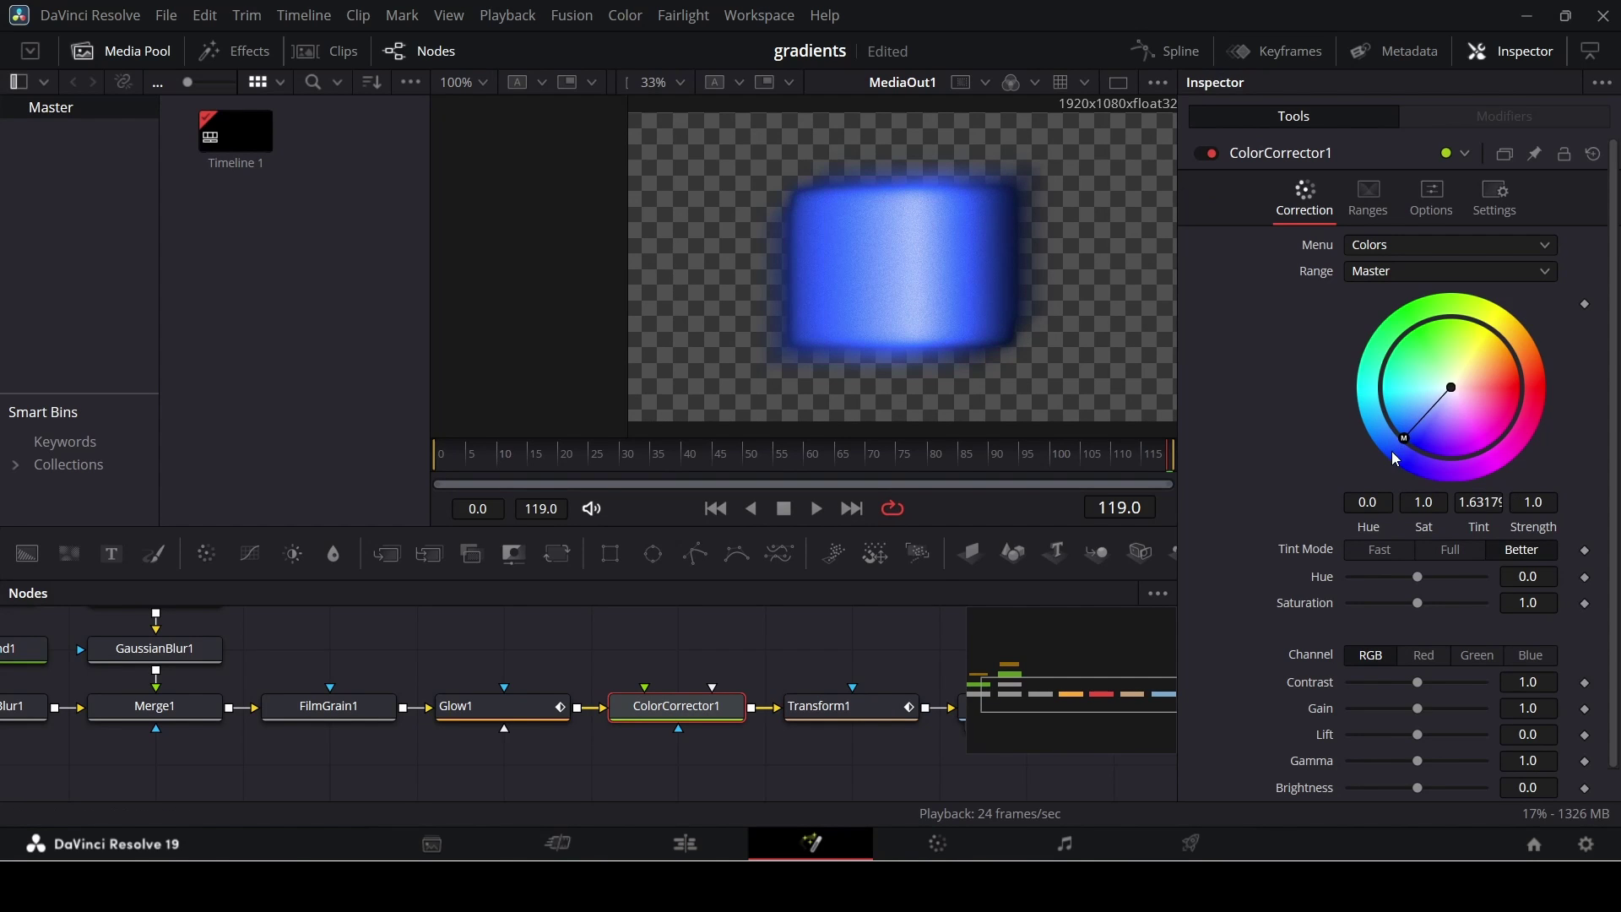
# Scrub the second composition to 00:00:11:00 on the Edit page, inspect its nodes in Fusion and return to the timeline.
pyautogui.click(712, 843)
pyautogui.moveTo(1160, 591); pyautogui.dragTo(1401, 592)
pyautogui.rightClick(1302, 751)
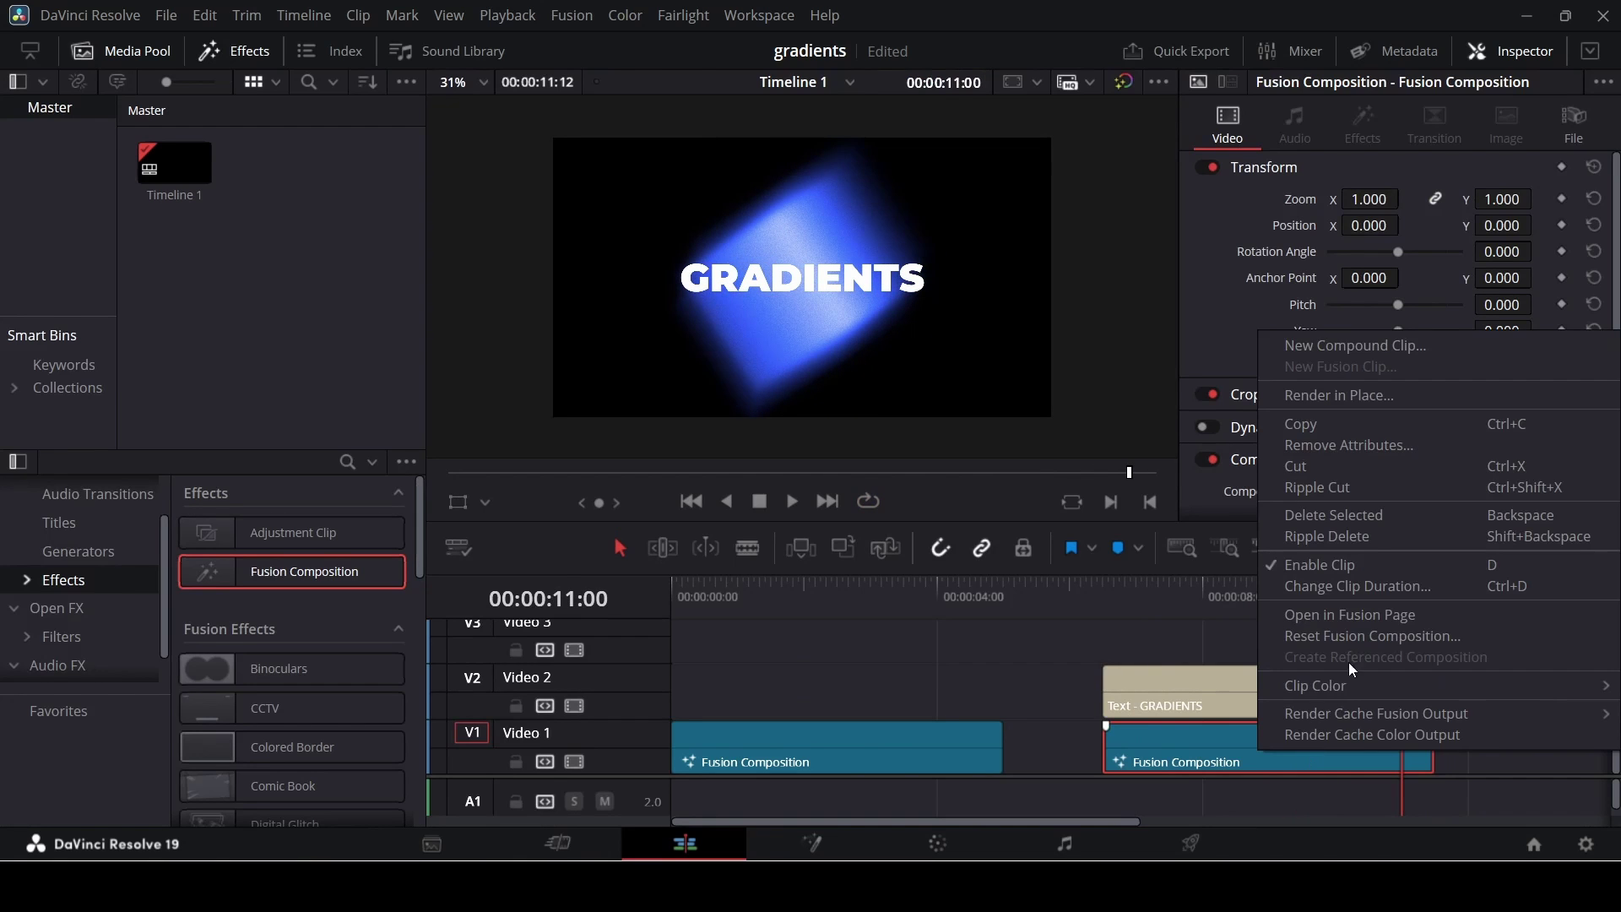
pyautogui.click(1370, 621)
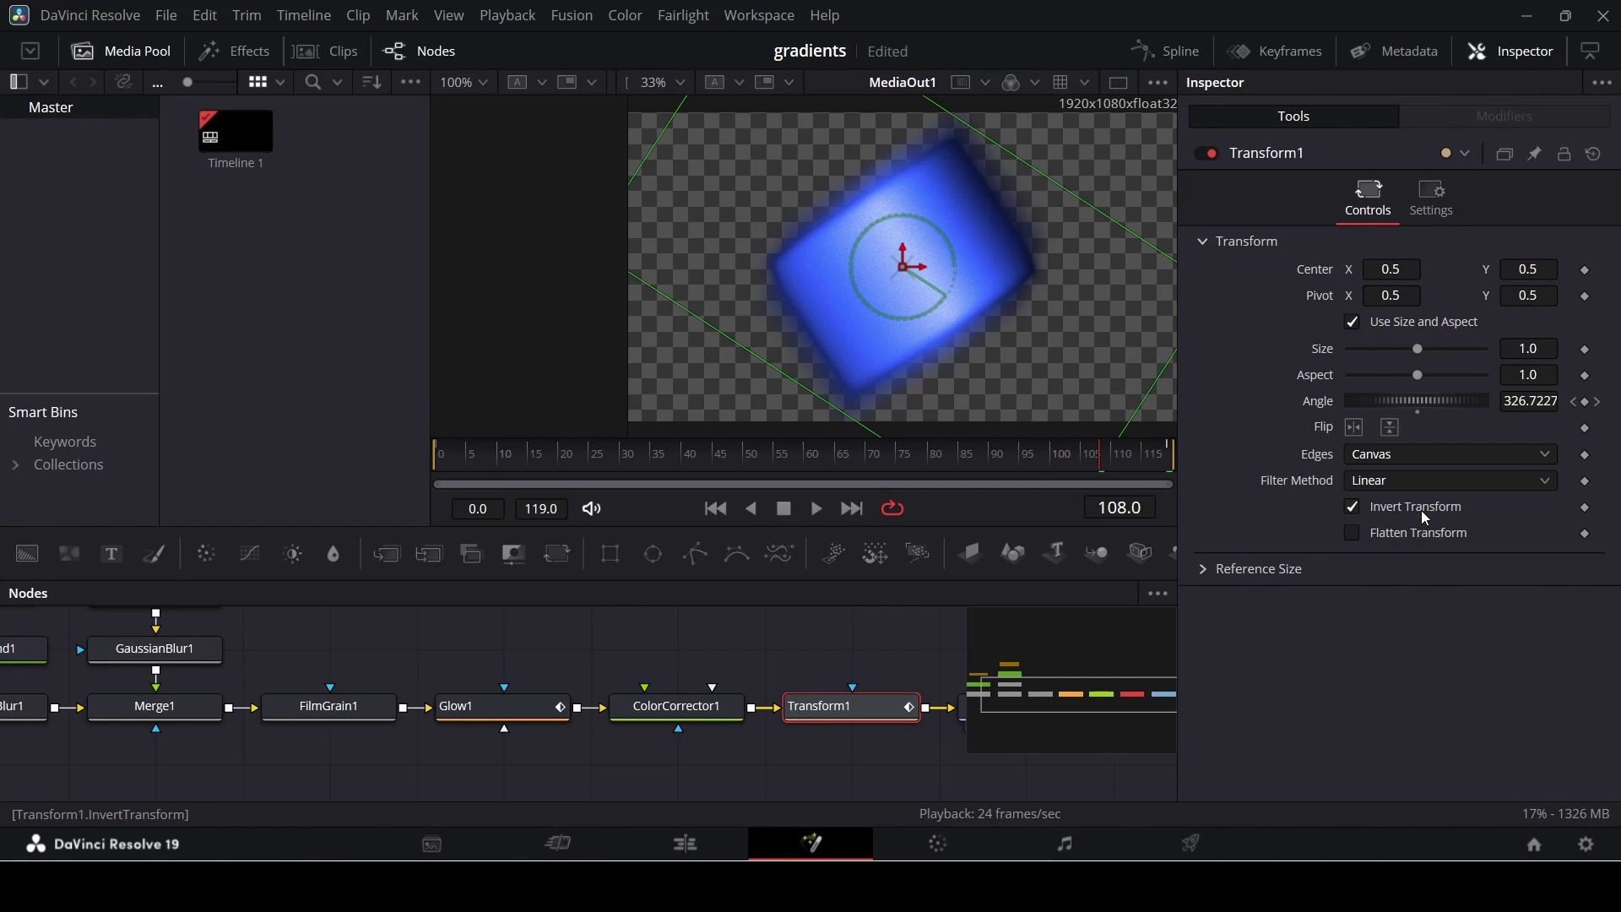
pyautogui.click(900, 626)
pyautogui.click(722, 846)
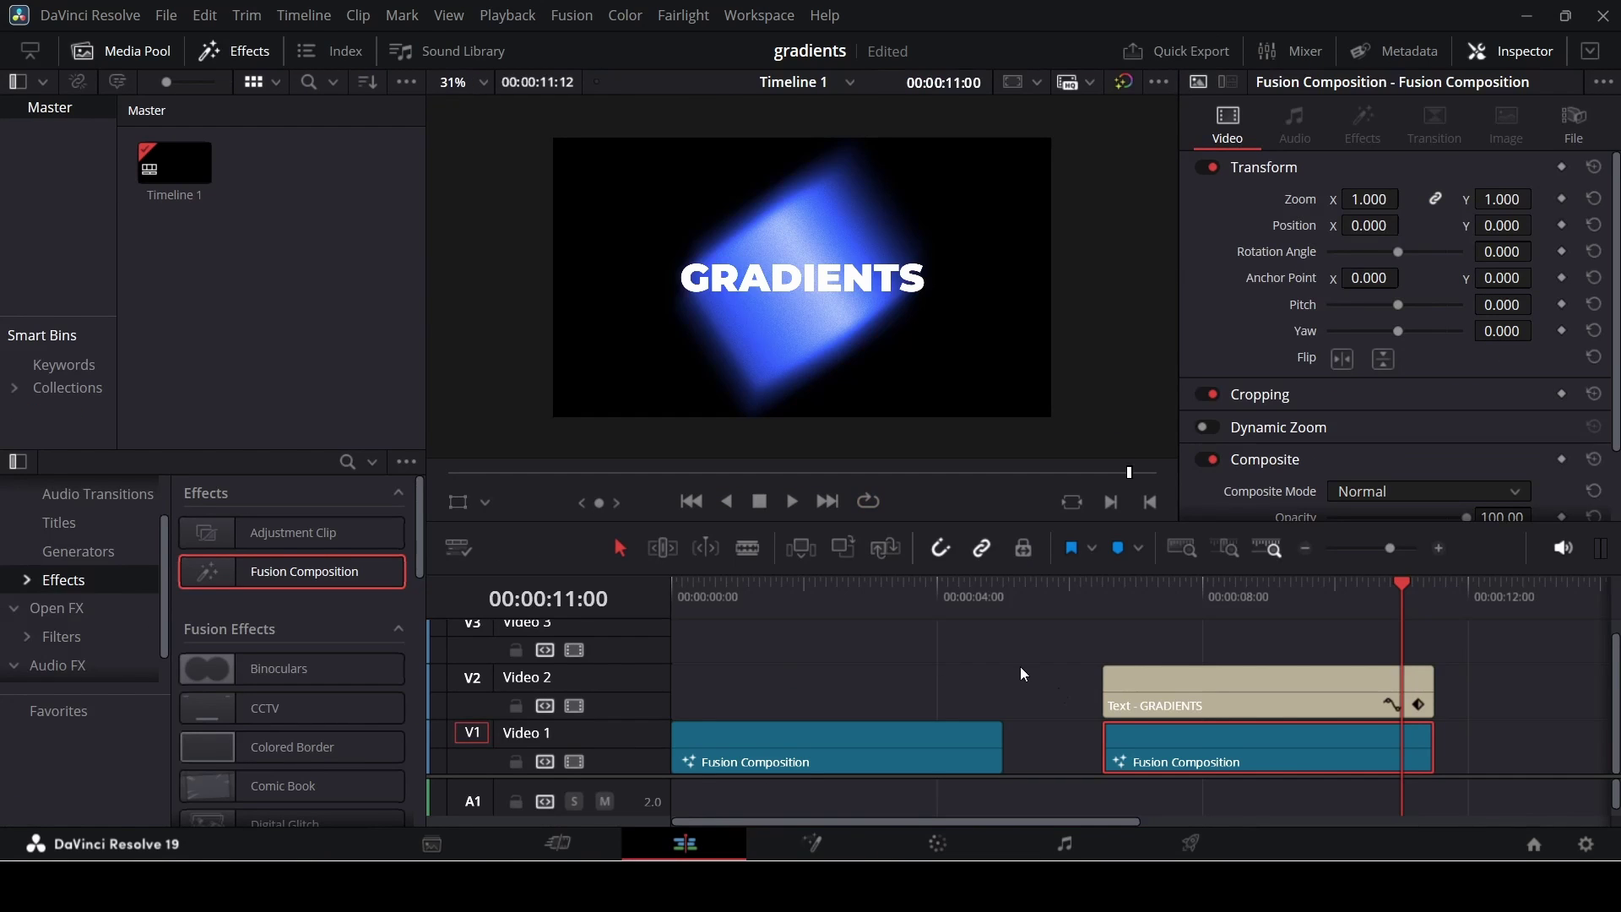
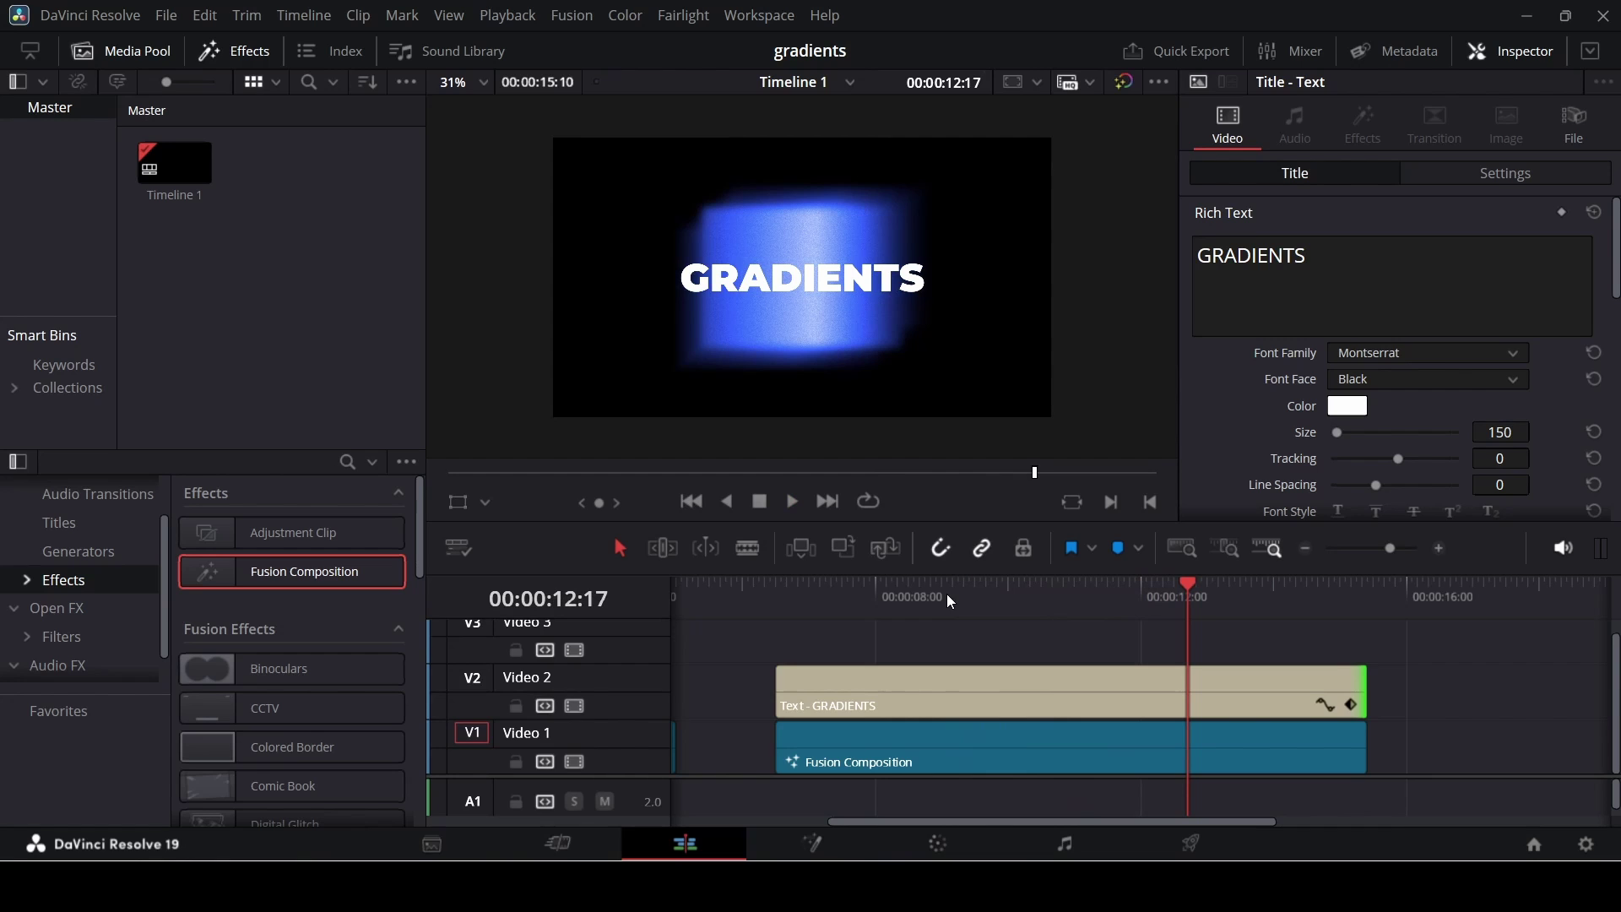
# Undo the lengthening of the GRADIENTS title and the second Fusion composition clip.
pyautogui.moveTo(1331, 768)
pyautogui.hotkey('ctrl', 'z')
pyautogui.hotkey('ctrl', 'z')
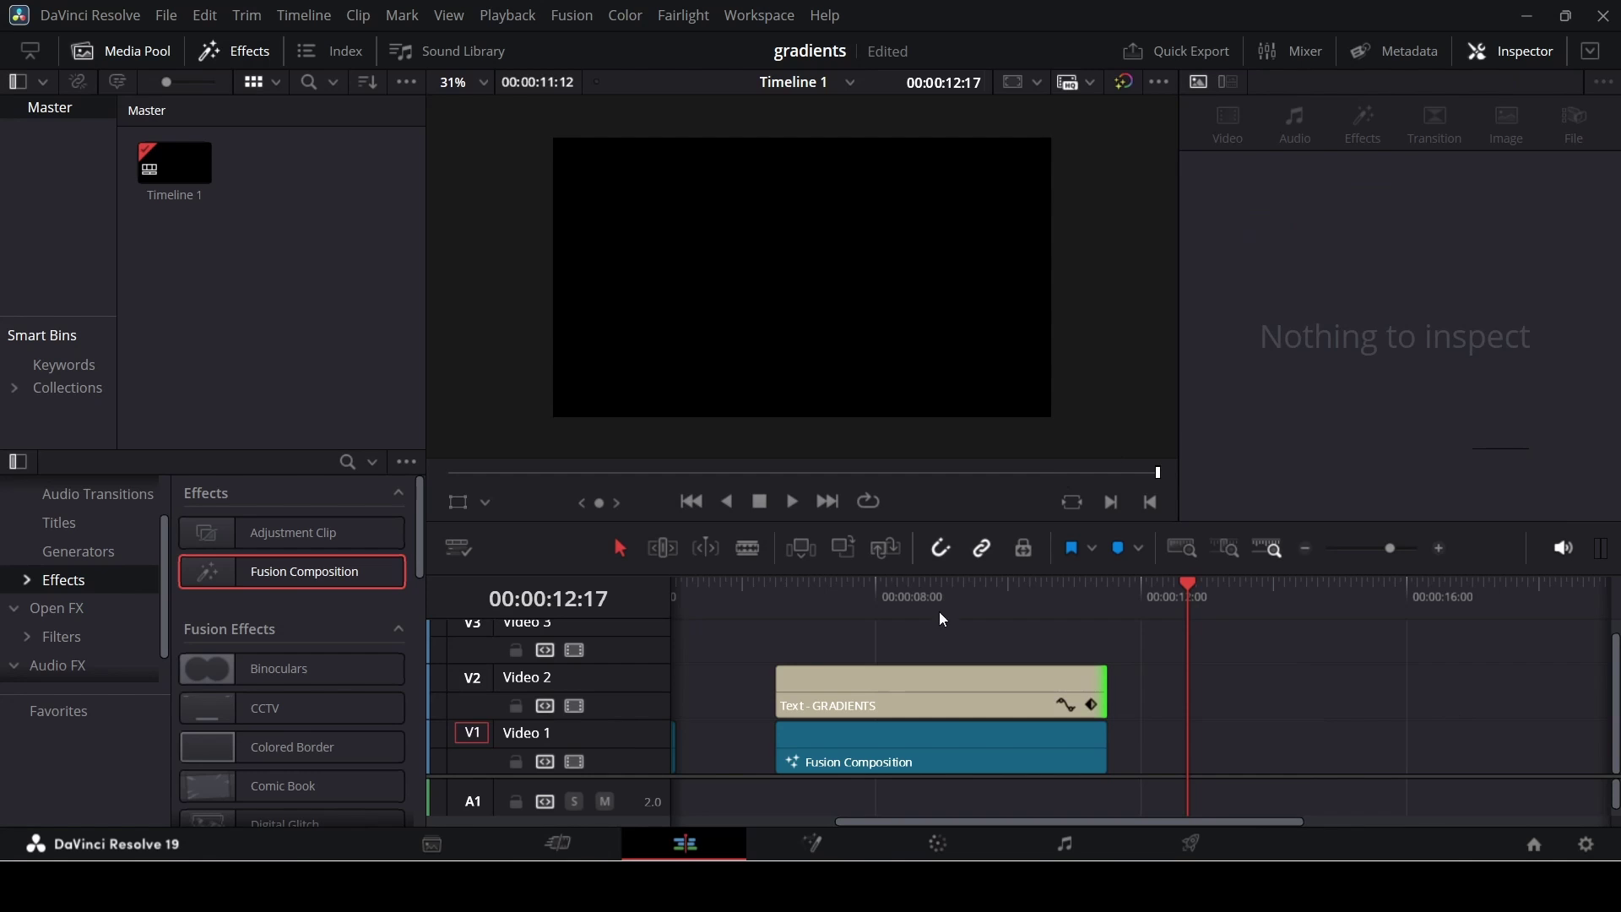
# Open the second Fusion composition in Fusion and move MediaOut1 away from Transform1 to make room for another node.
pyautogui.rightClick(950, 737)
pyautogui.click(1054, 595)
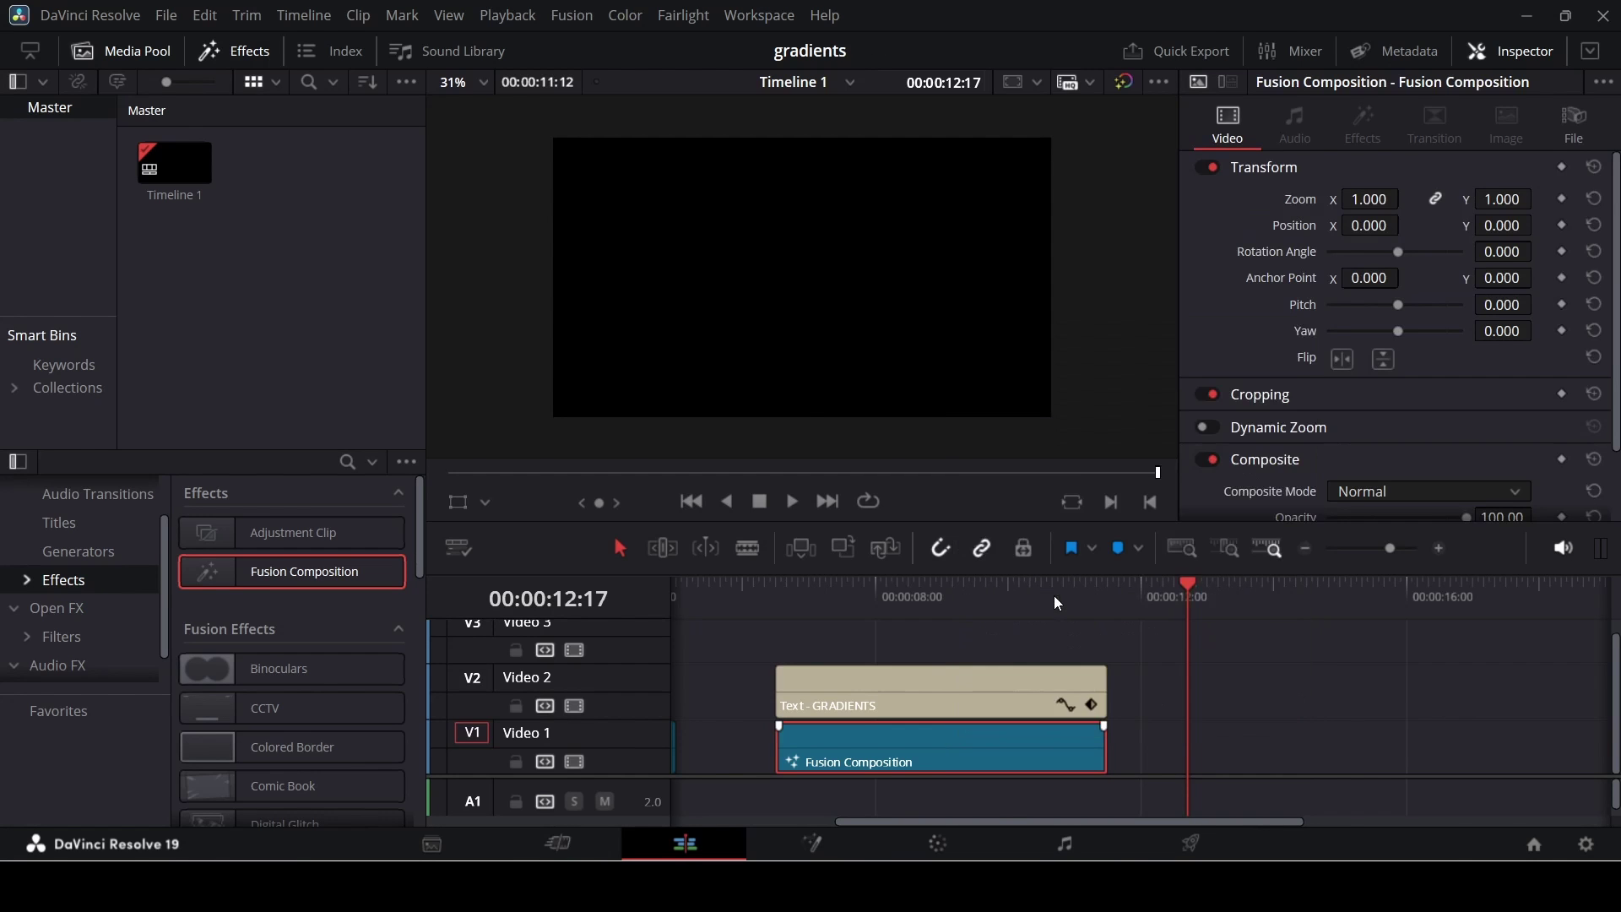
pyautogui.moveTo(1006, 710); pyautogui.dragTo(1137, 701)
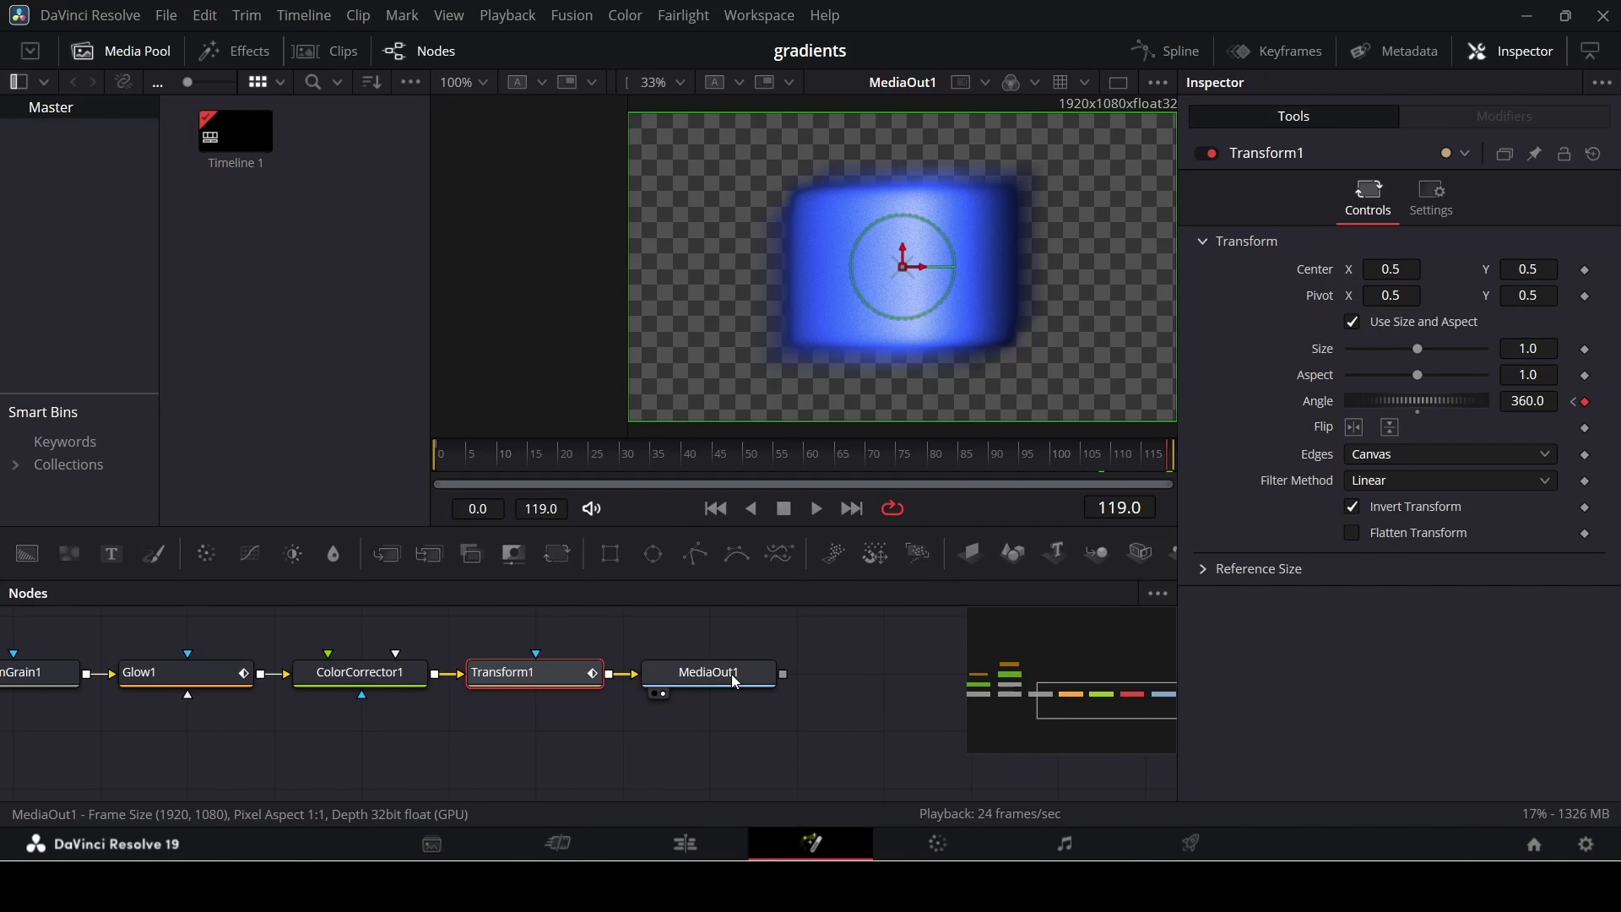
pyautogui.moveTo(735, 680); pyautogui.dragTo(910, 680)
# Insert a Keyframe Stretcher node between Transform1 and MediaOut1.
pyautogui.click(530, 680)
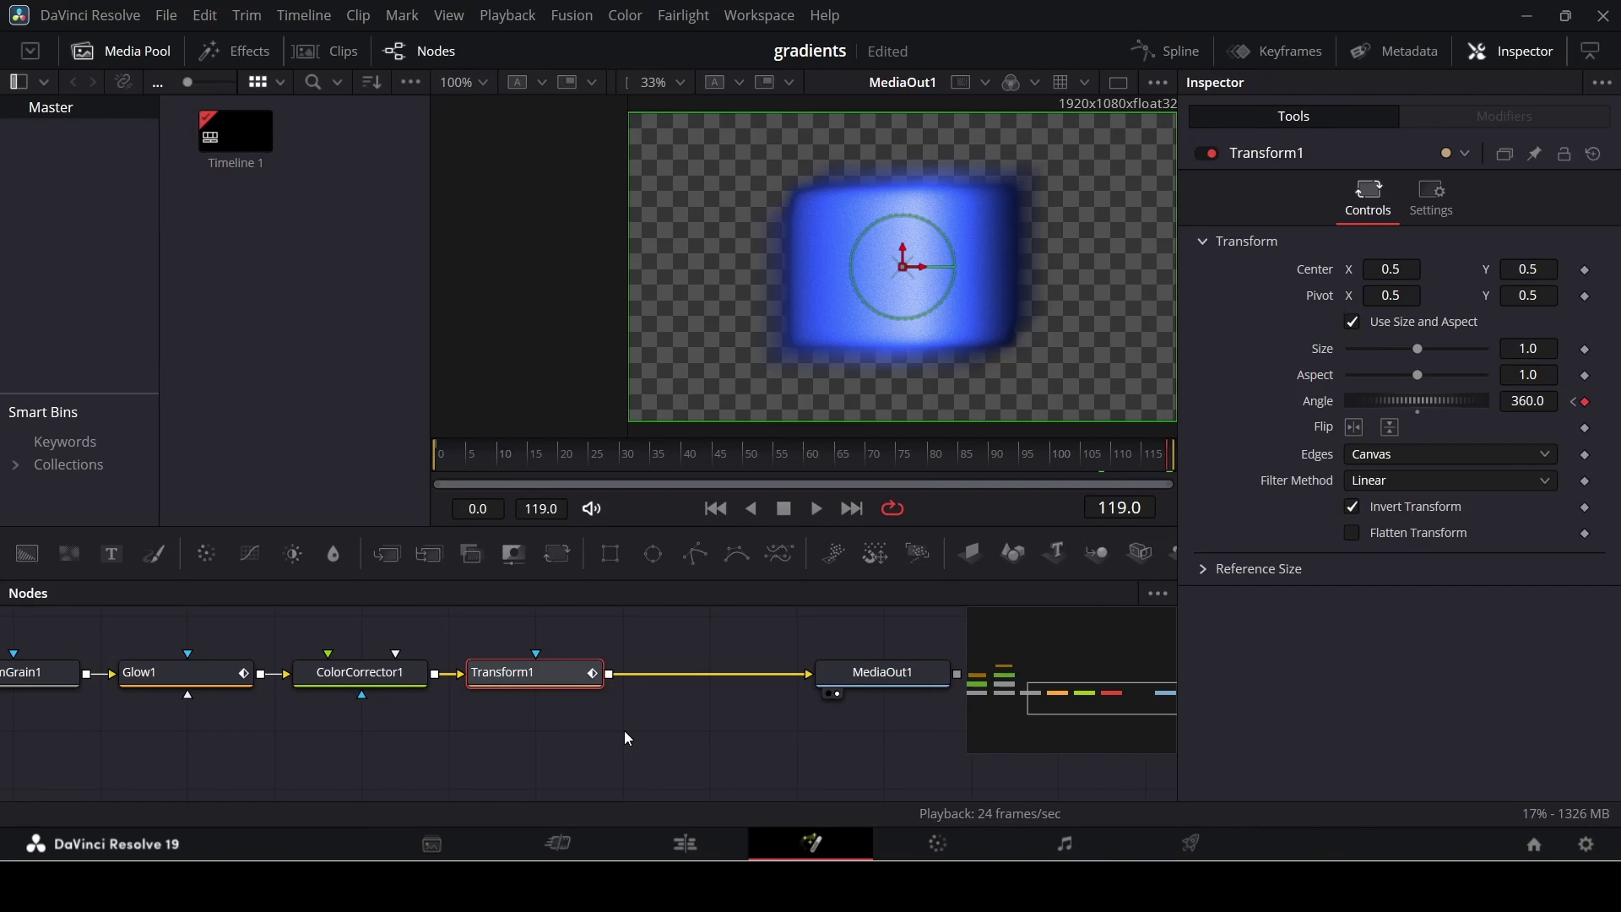
pyautogui.hotkey('shift', 'space')
pyautogui.write('glo')
pyautogui.press('BackSpace')
pyautogui.press('BackSpace')
pyautogui.press('BackSpace')
pyautogui.write('key')
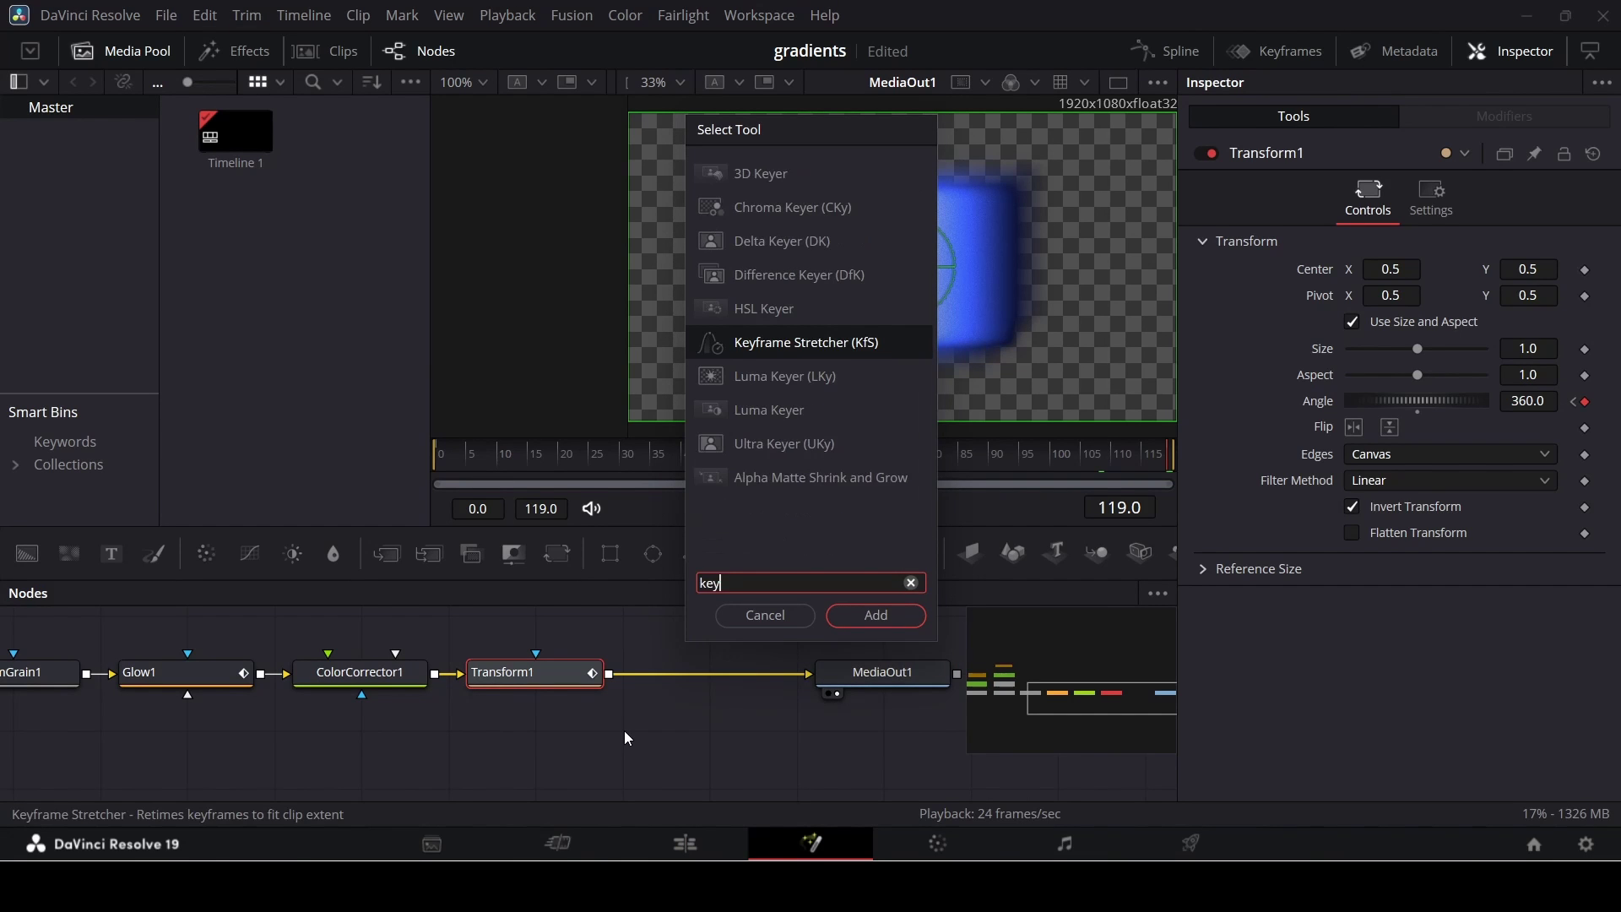
pyautogui.press('Return')
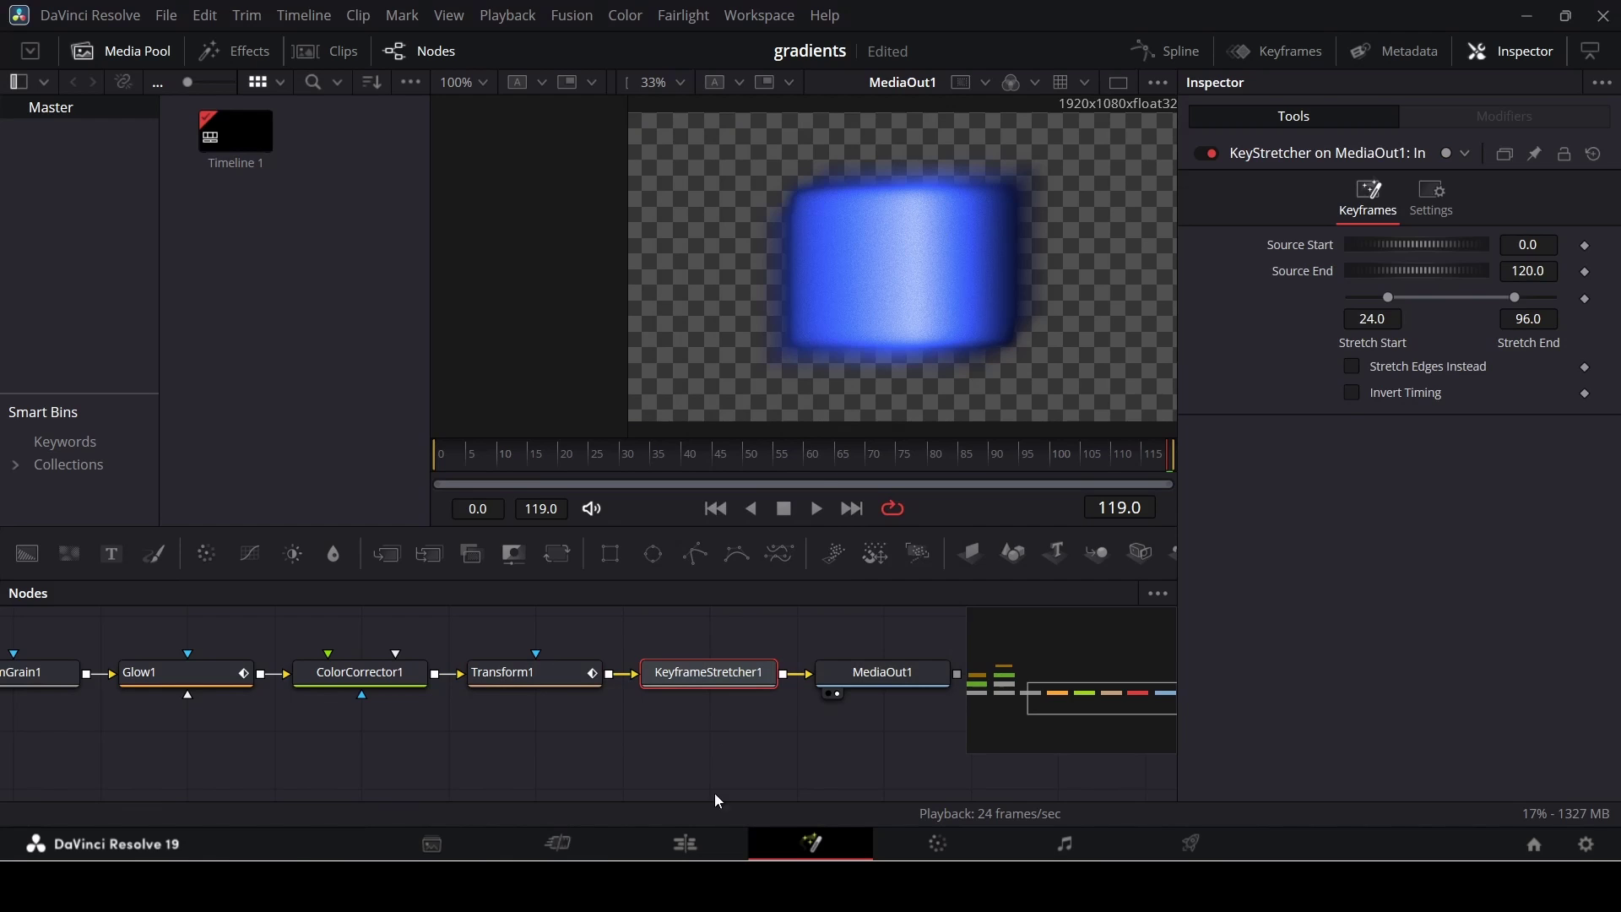
# On the Edit page, extend the second composition and its title to 00:00:13:10 and review the rotation.
pyautogui.click(707, 840)
pyautogui.click(1135, 762)
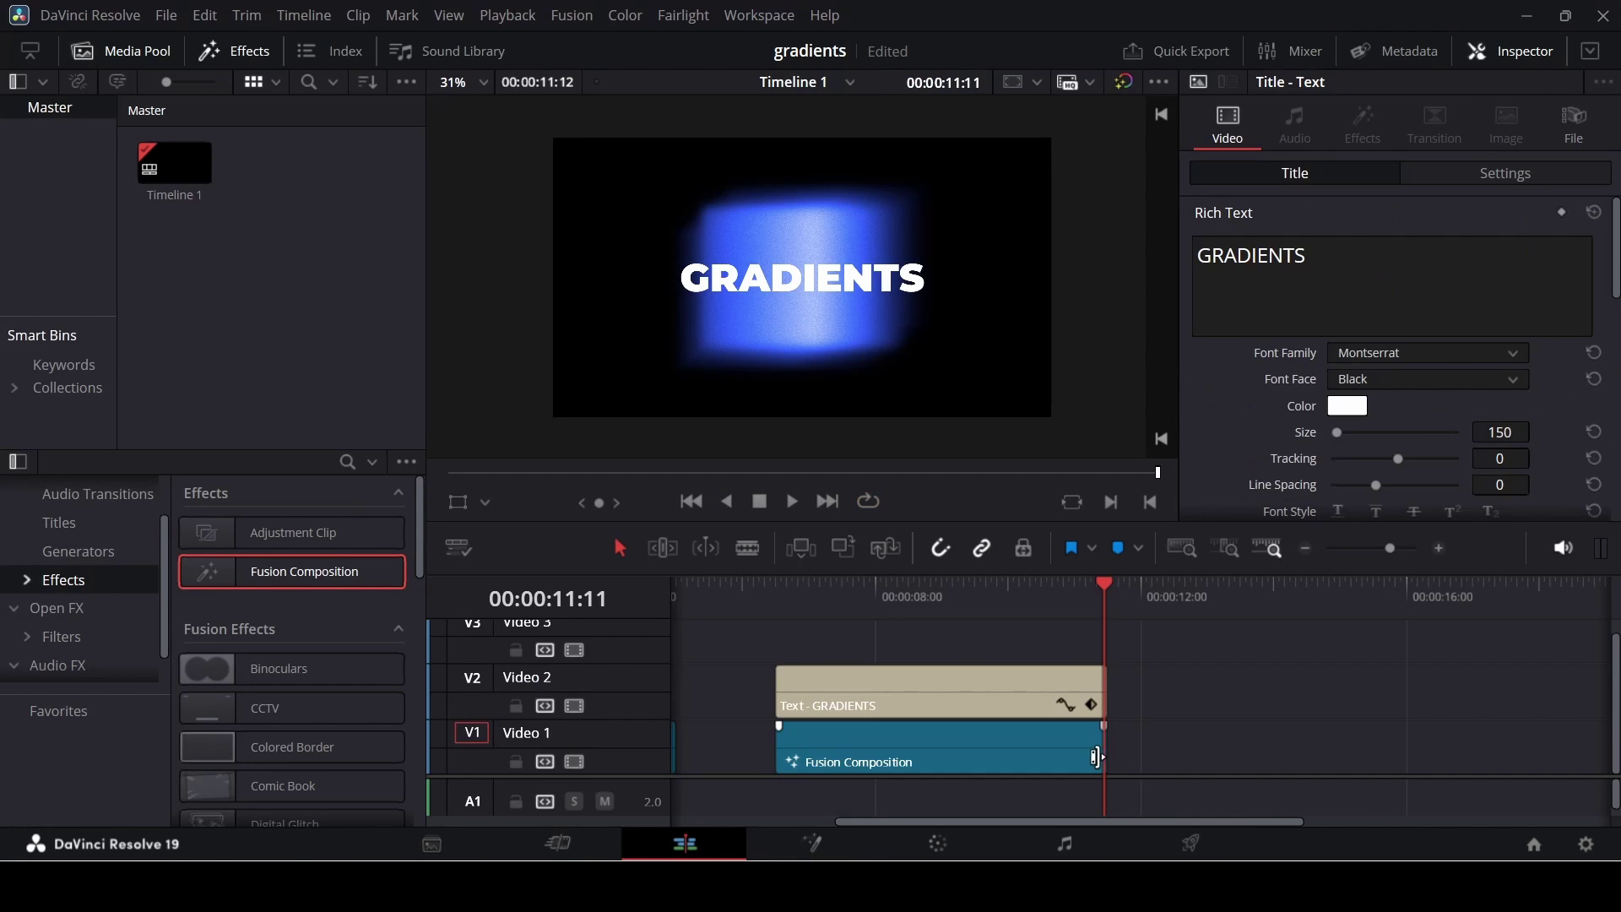
pyautogui.moveTo(1105, 749); pyautogui.dragTo(1232, 749)
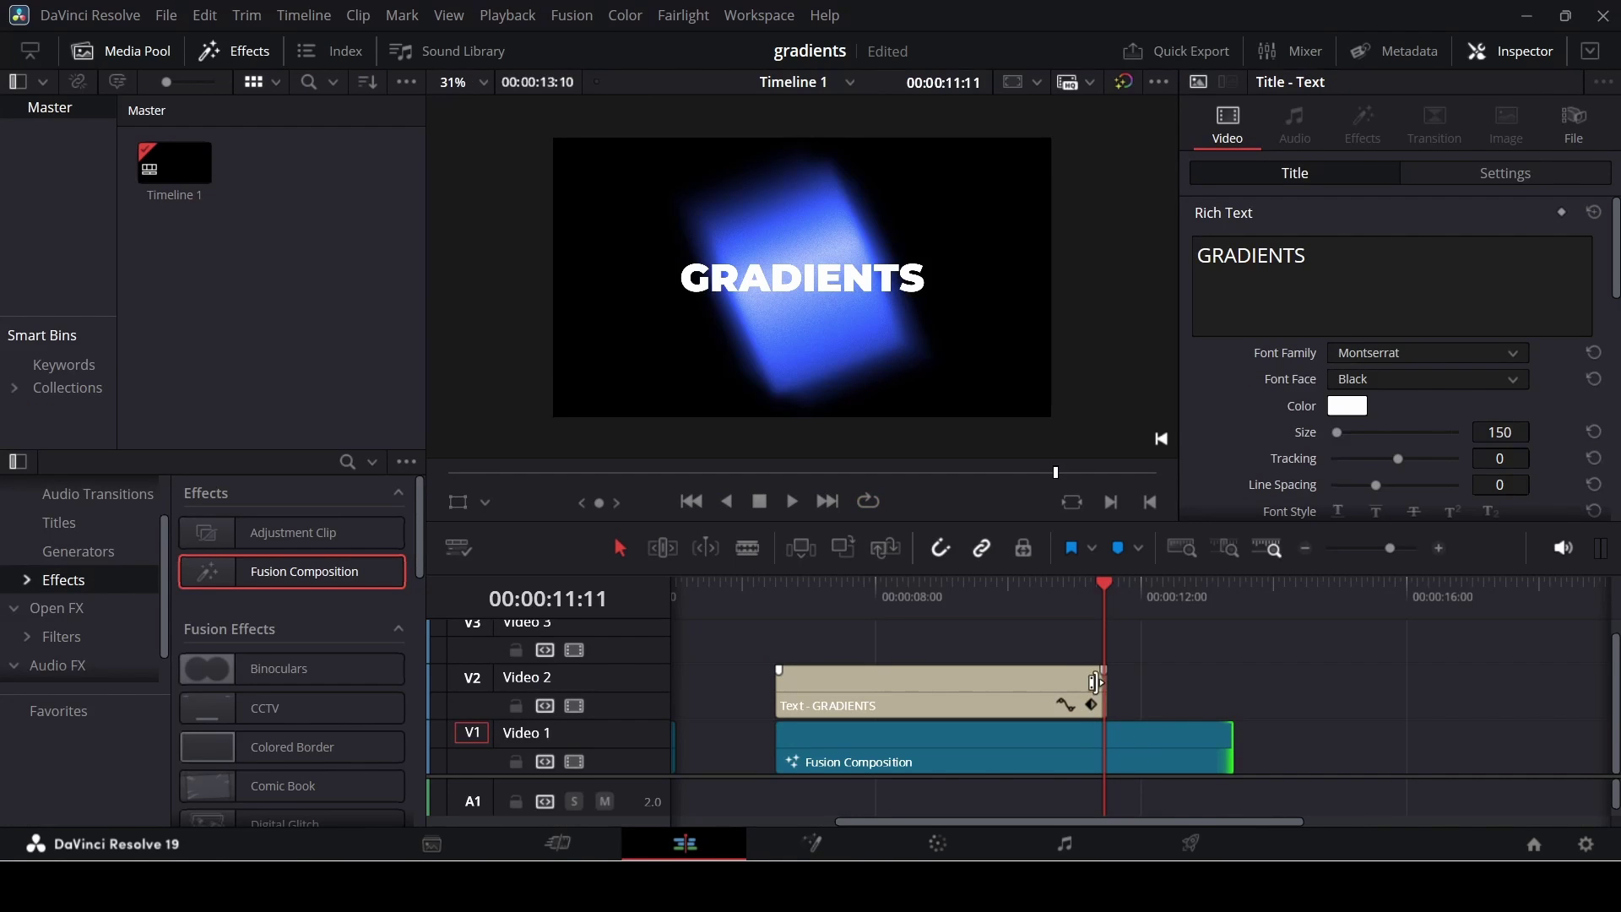
pyautogui.moveTo(1096, 682); pyautogui.dragTo(1233, 682)
pyautogui.click(1035, 591)
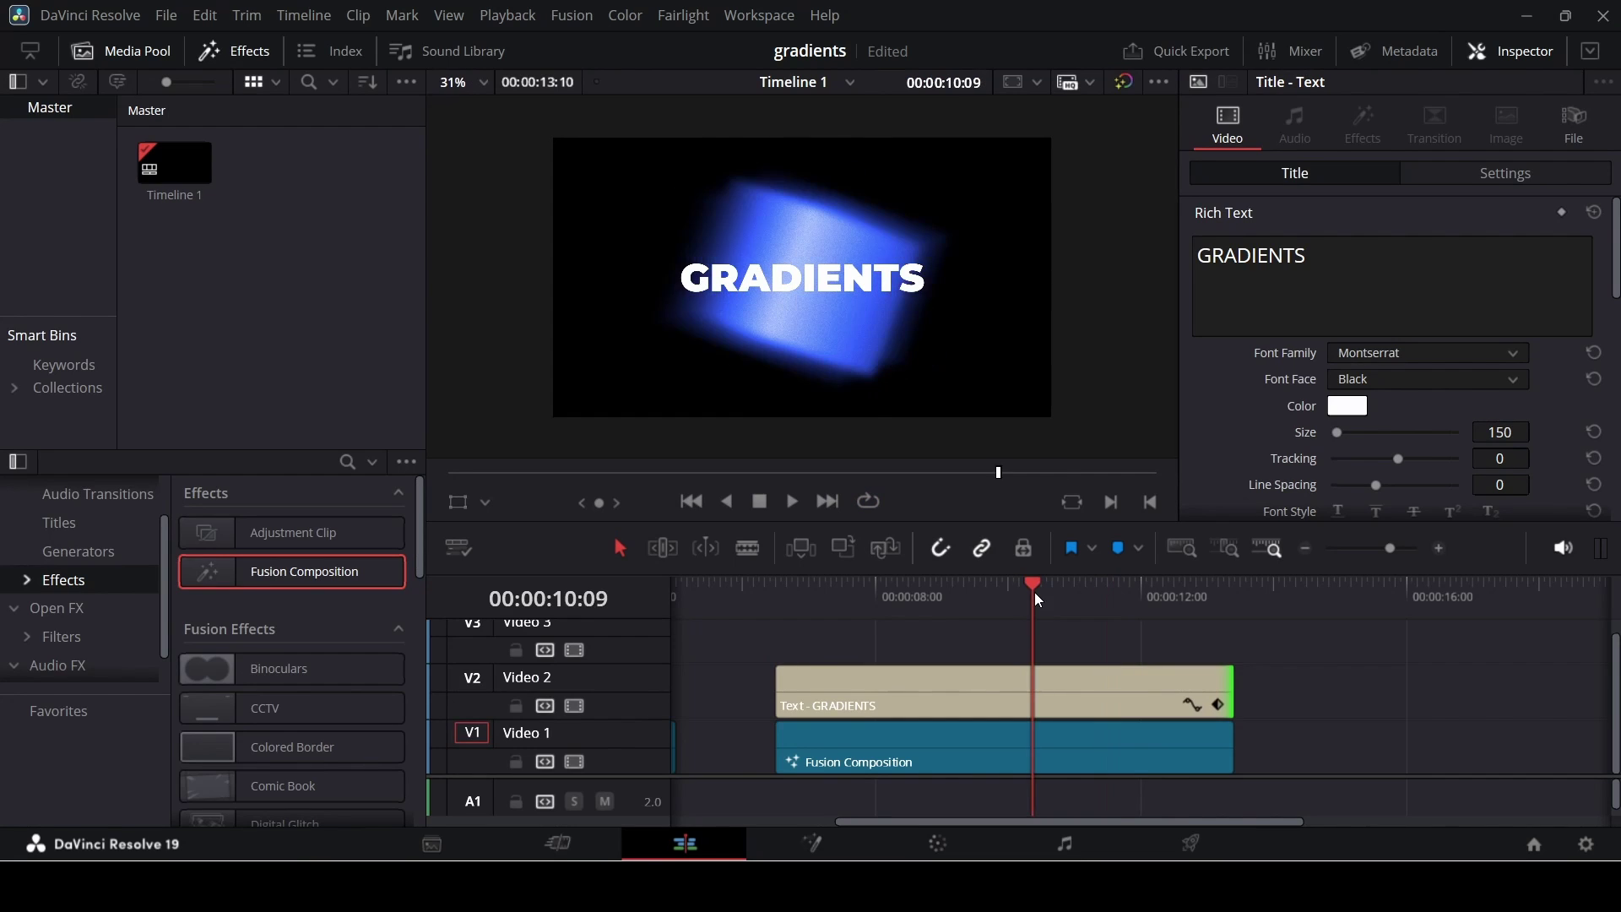
pyautogui.press('space')
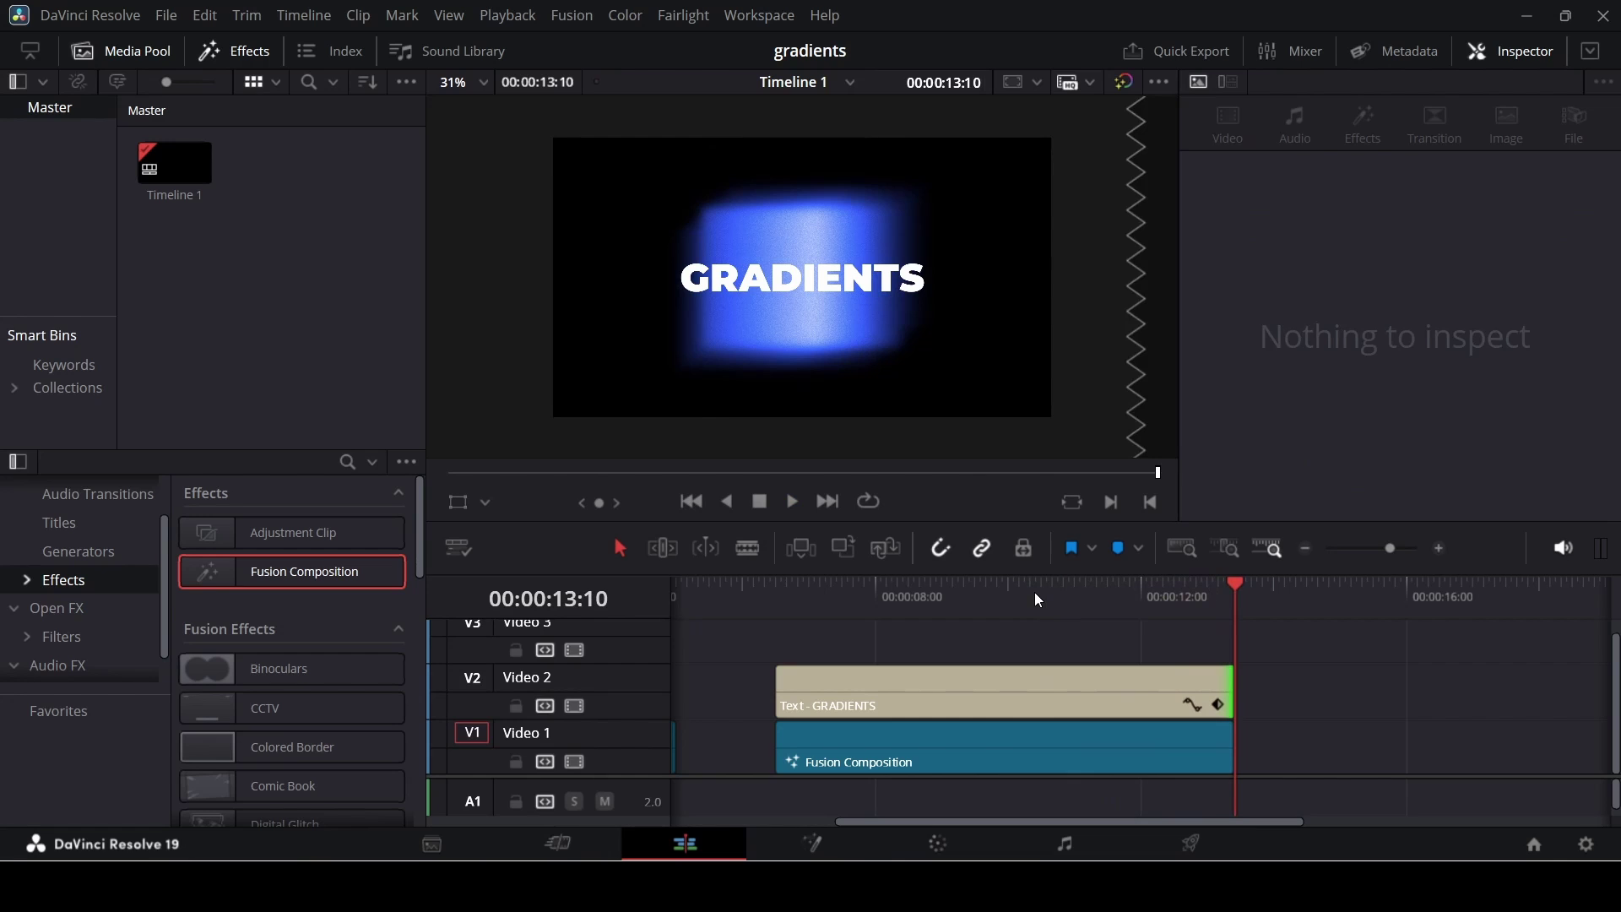
pyautogui.click(975, 601)
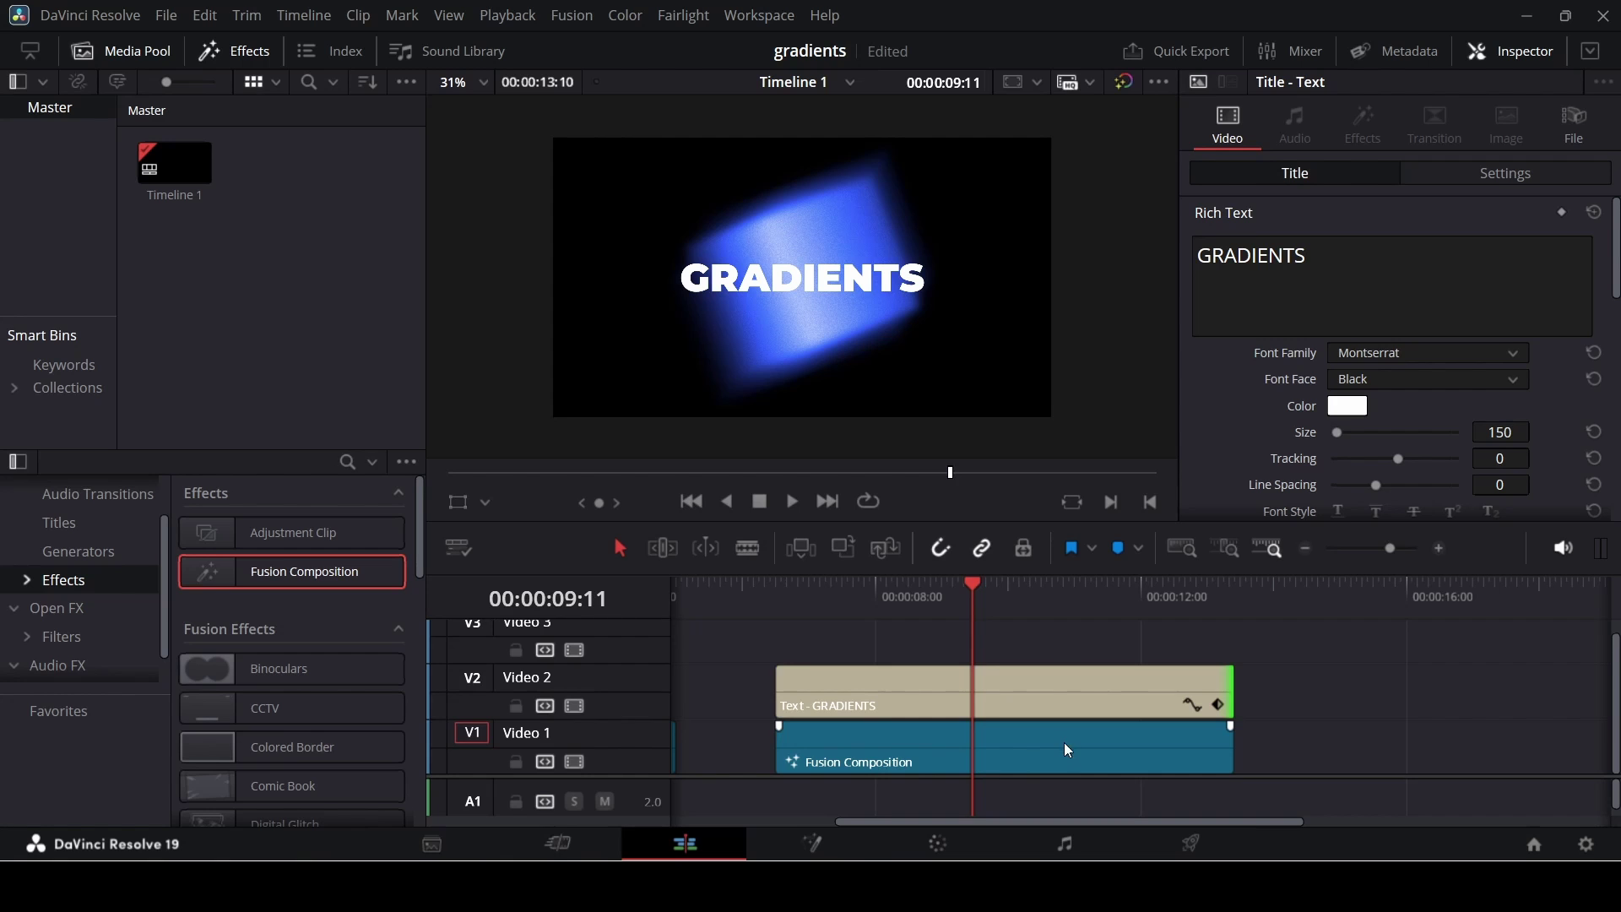
pyautogui.moveTo(998, 594); pyautogui.dragTo(1163, 596)
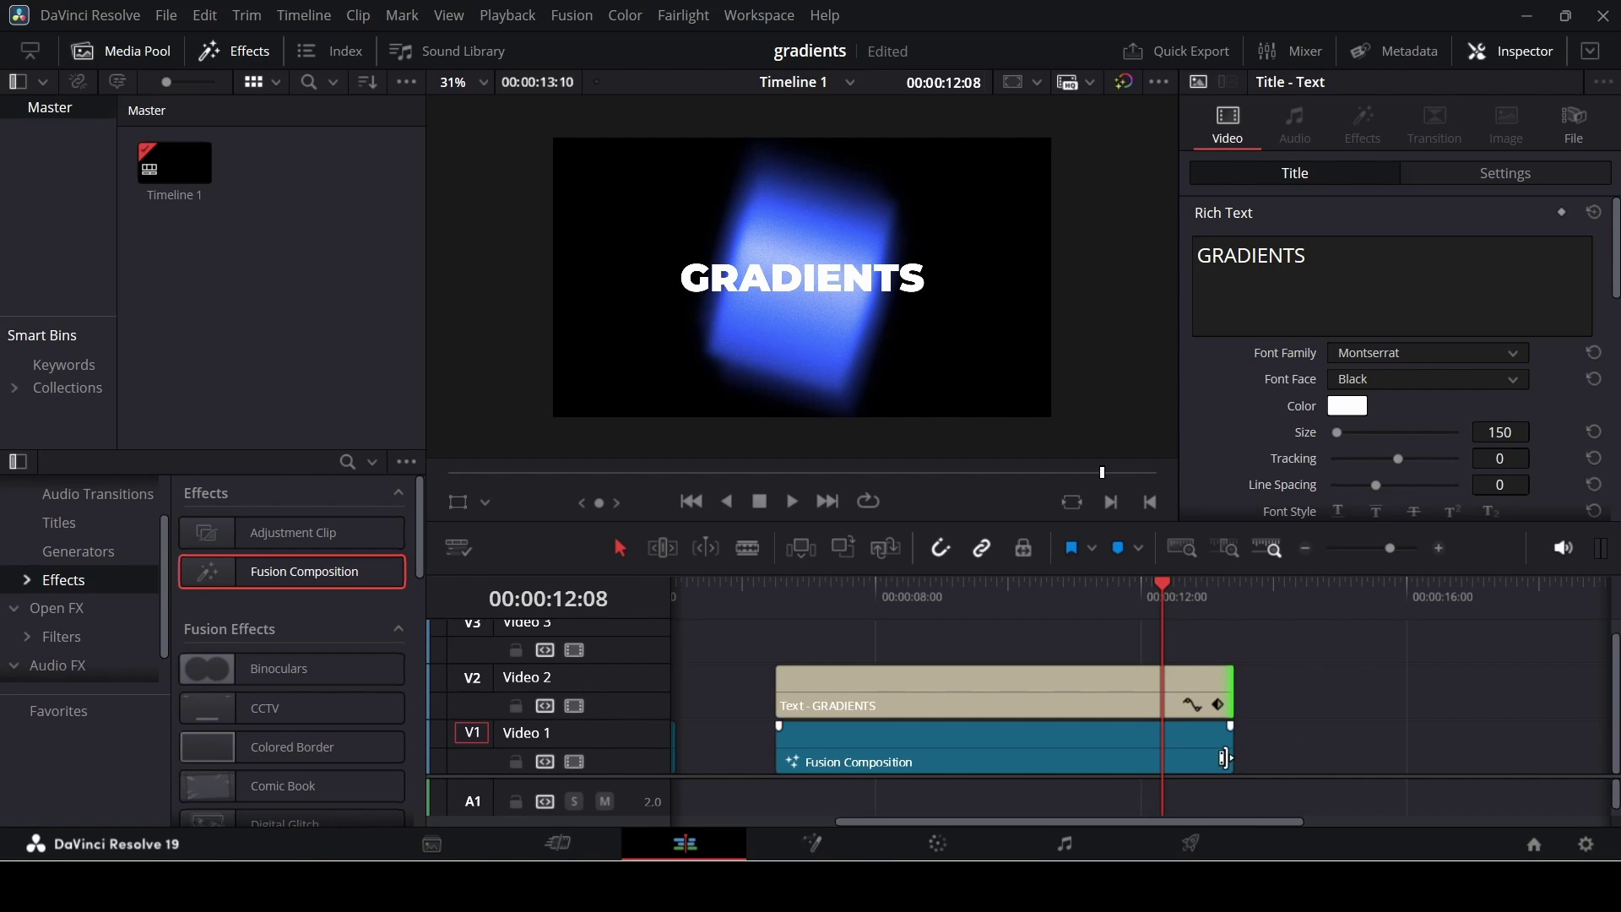
# Extend the GRADIENTS title and second composition to 00:00:17:13 and play back part of the animation.
pyautogui.moveTo(1232, 688); pyautogui.dragTo(1507, 687)
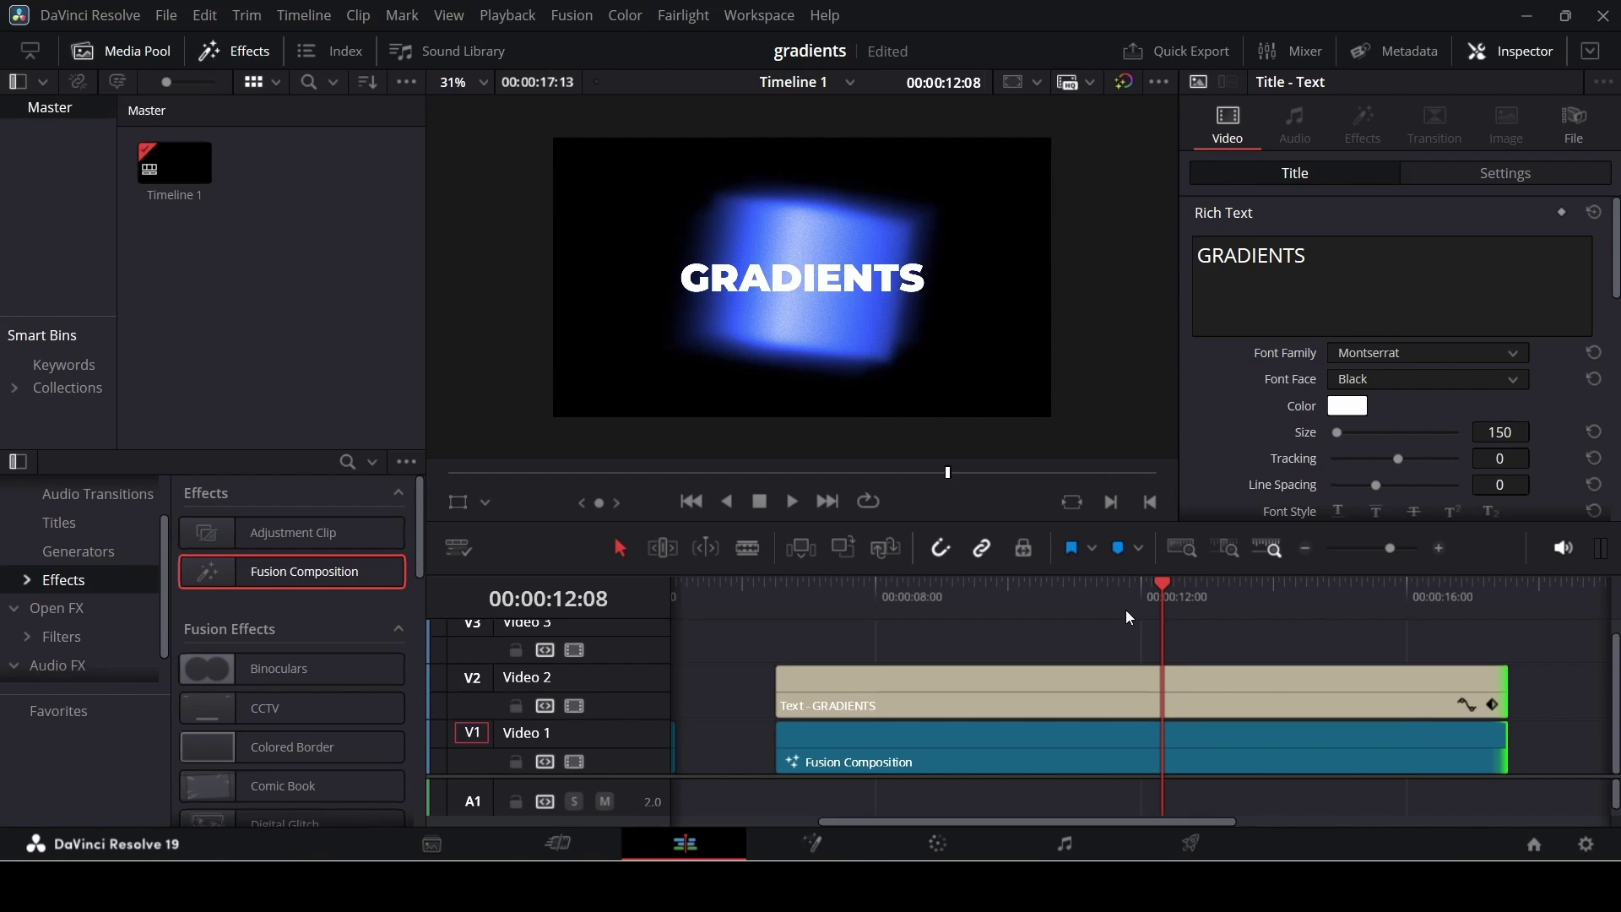
pyautogui.press('space')
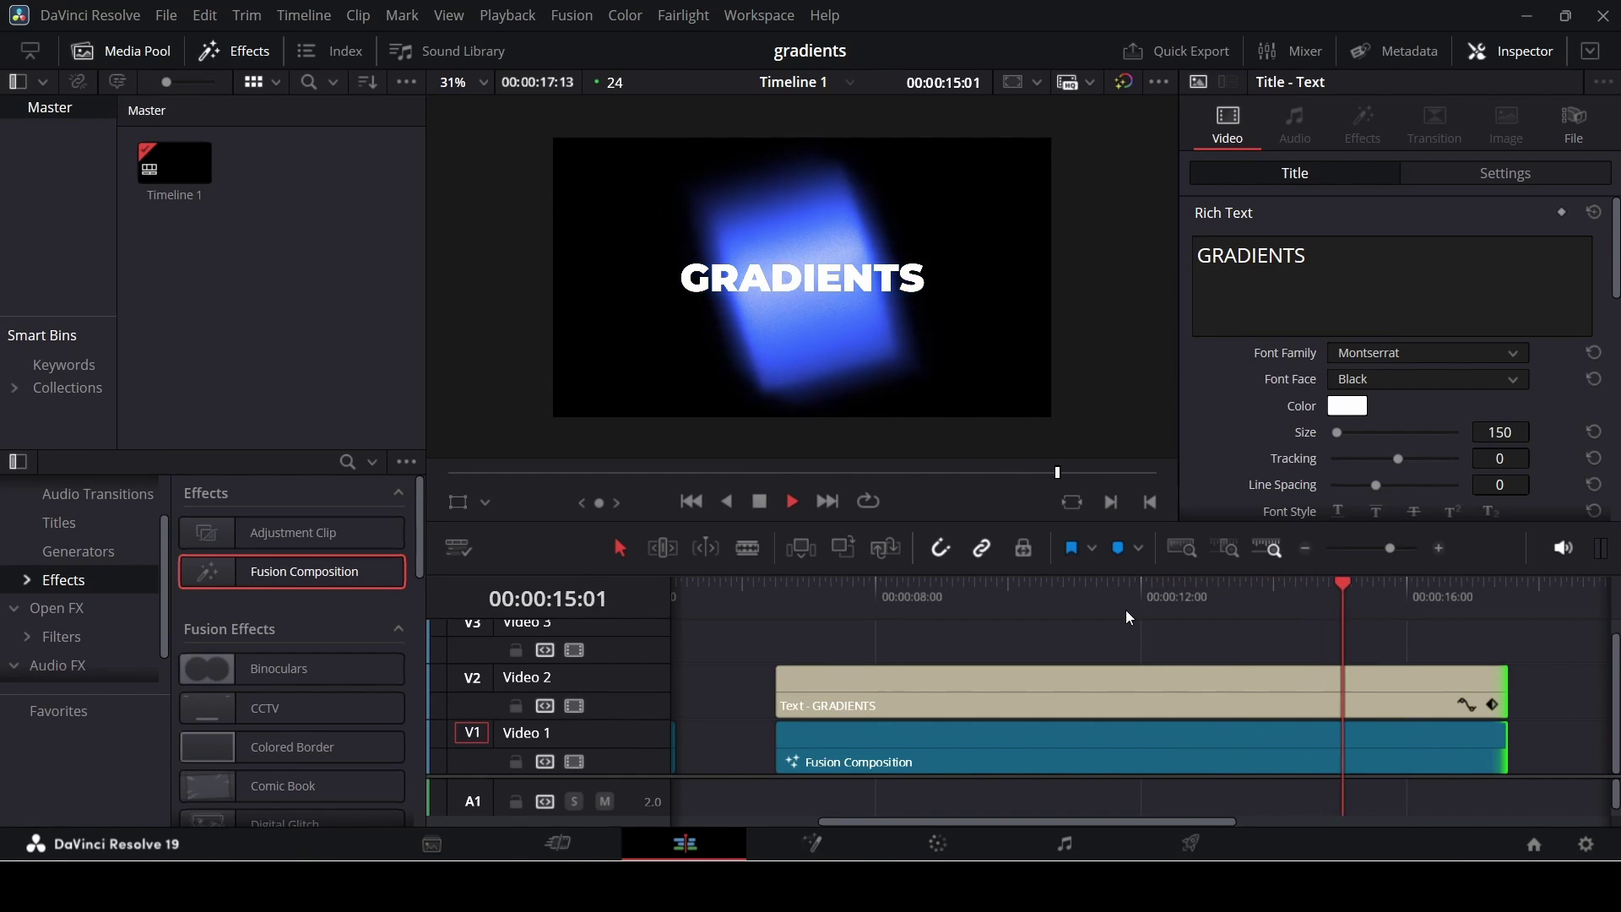
pyautogui.press('space')
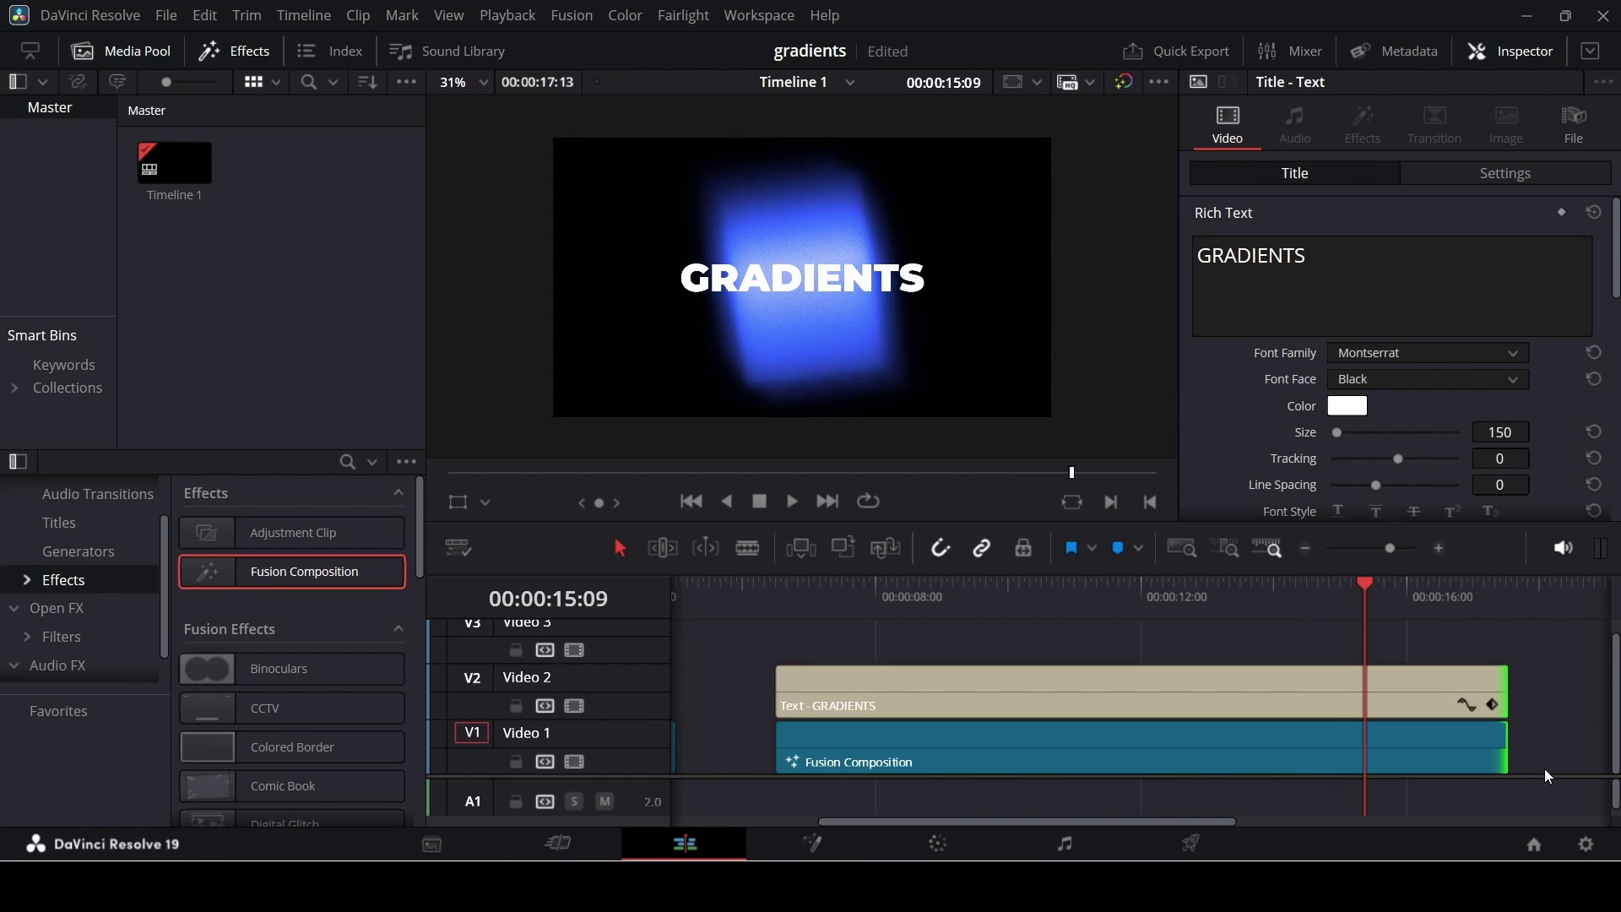
# Shorten the second composition and its title to end at 00:00:08:10 and play them from 00:00:07:01.
pyautogui.moveTo(1553, 752); pyautogui.dragTo(903, 692)
pyautogui.click(842, 610)
pyautogui.click(813, 587)
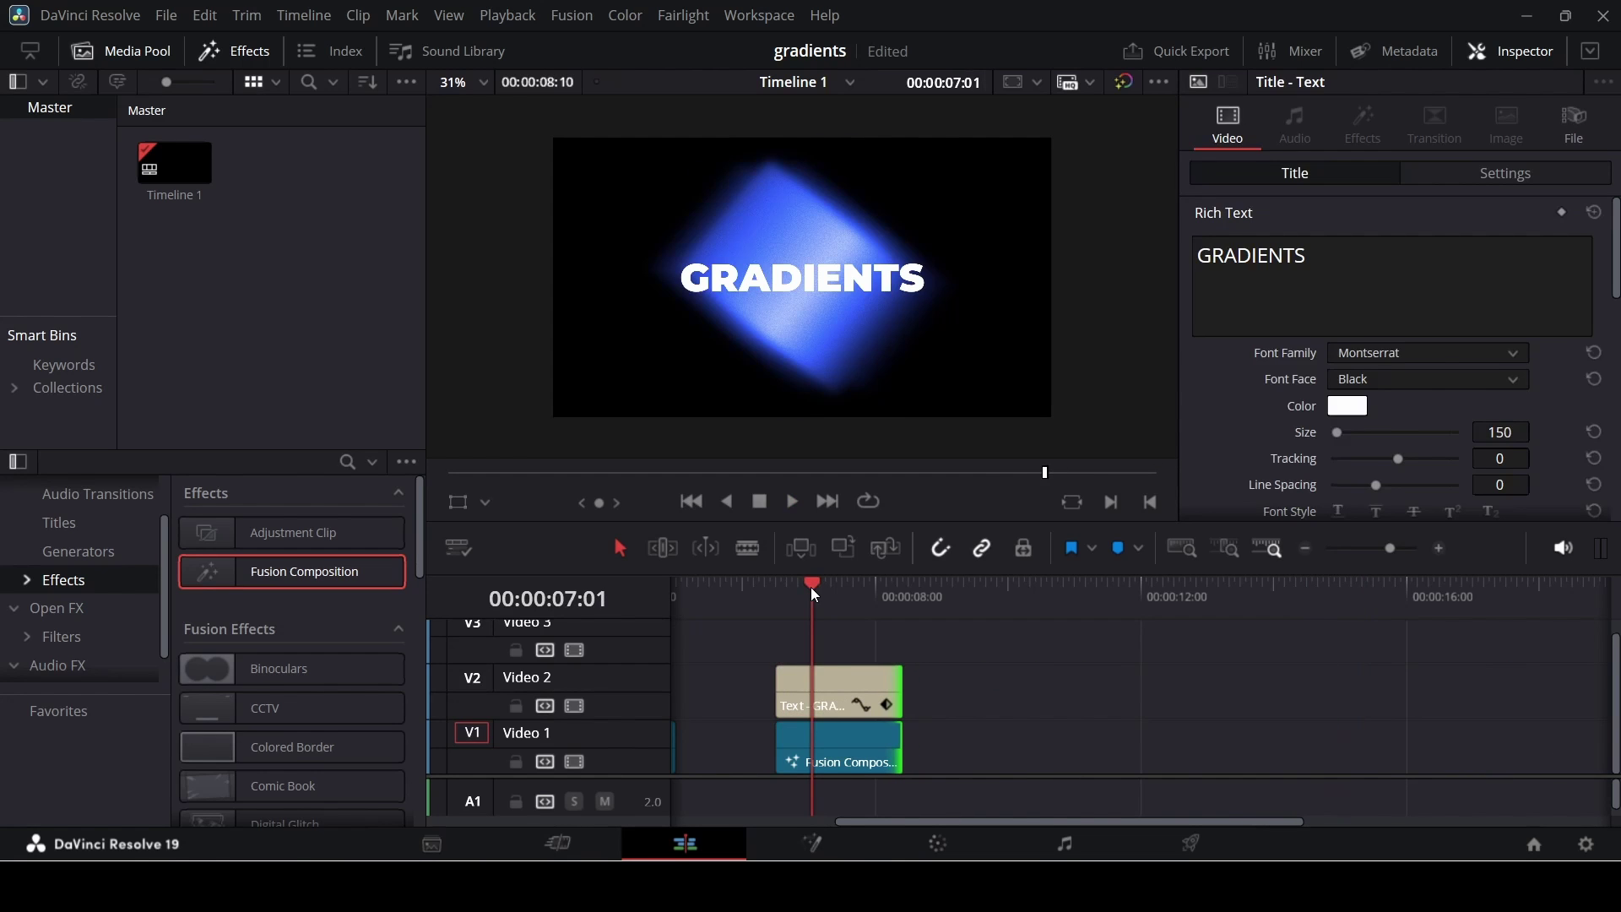
pyautogui.press('space')
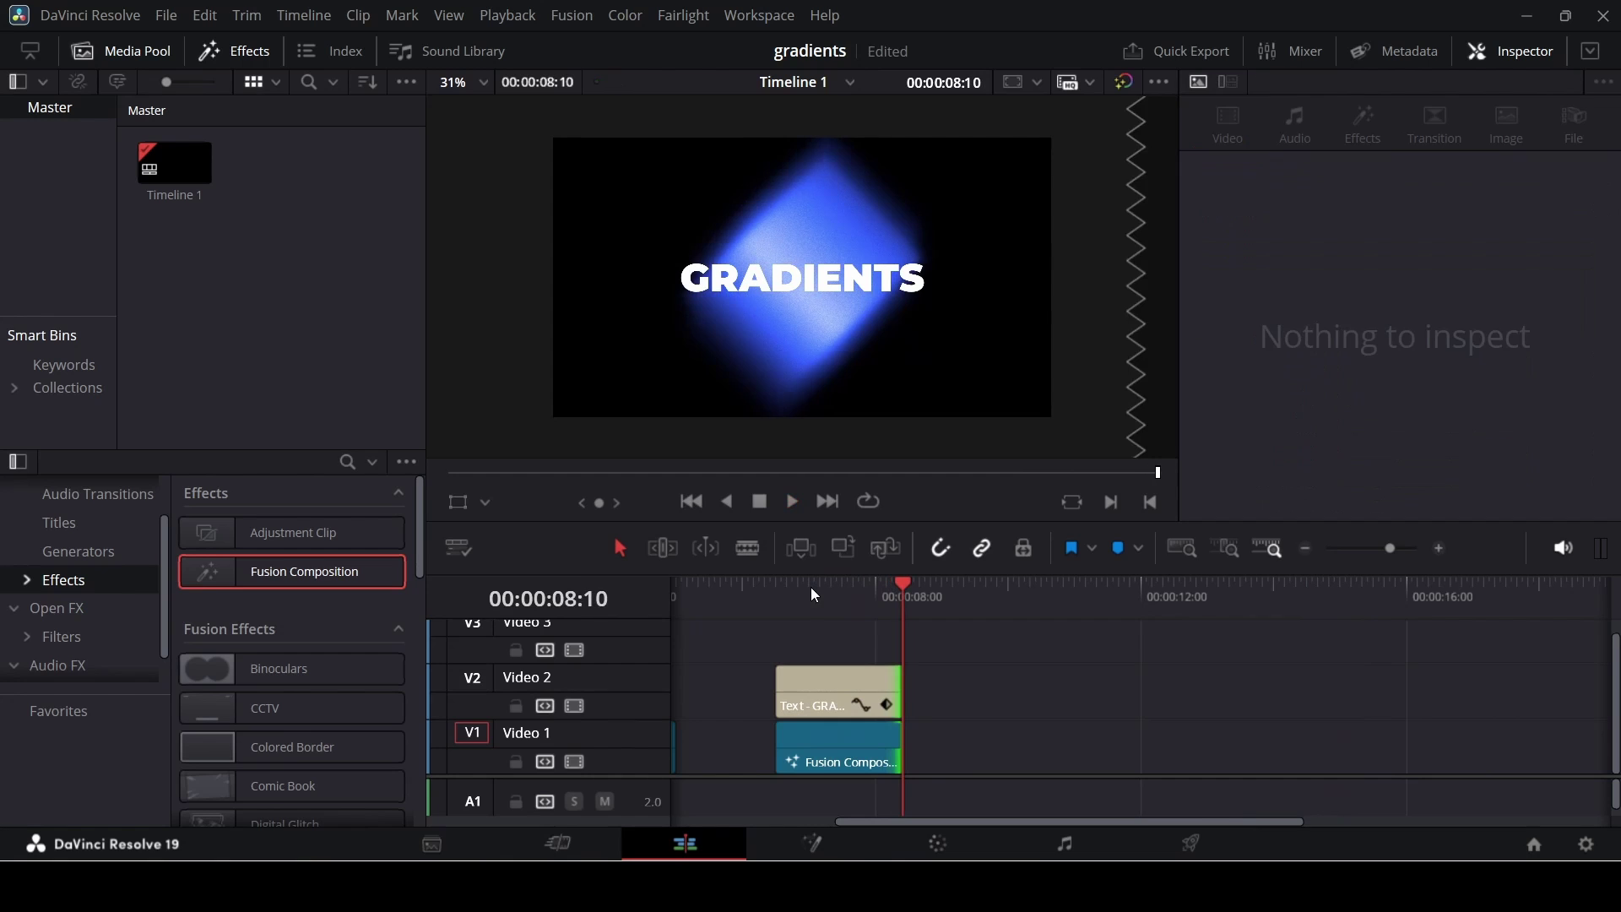
# Undo the test length changes on the second composition and its GRADIENTS title.
pyautogui.hotkey('ctrl', 'z')
pyautogui.hotkey('ctrl', 'z')
pyautogui.hotkey('ctrl', 'z')
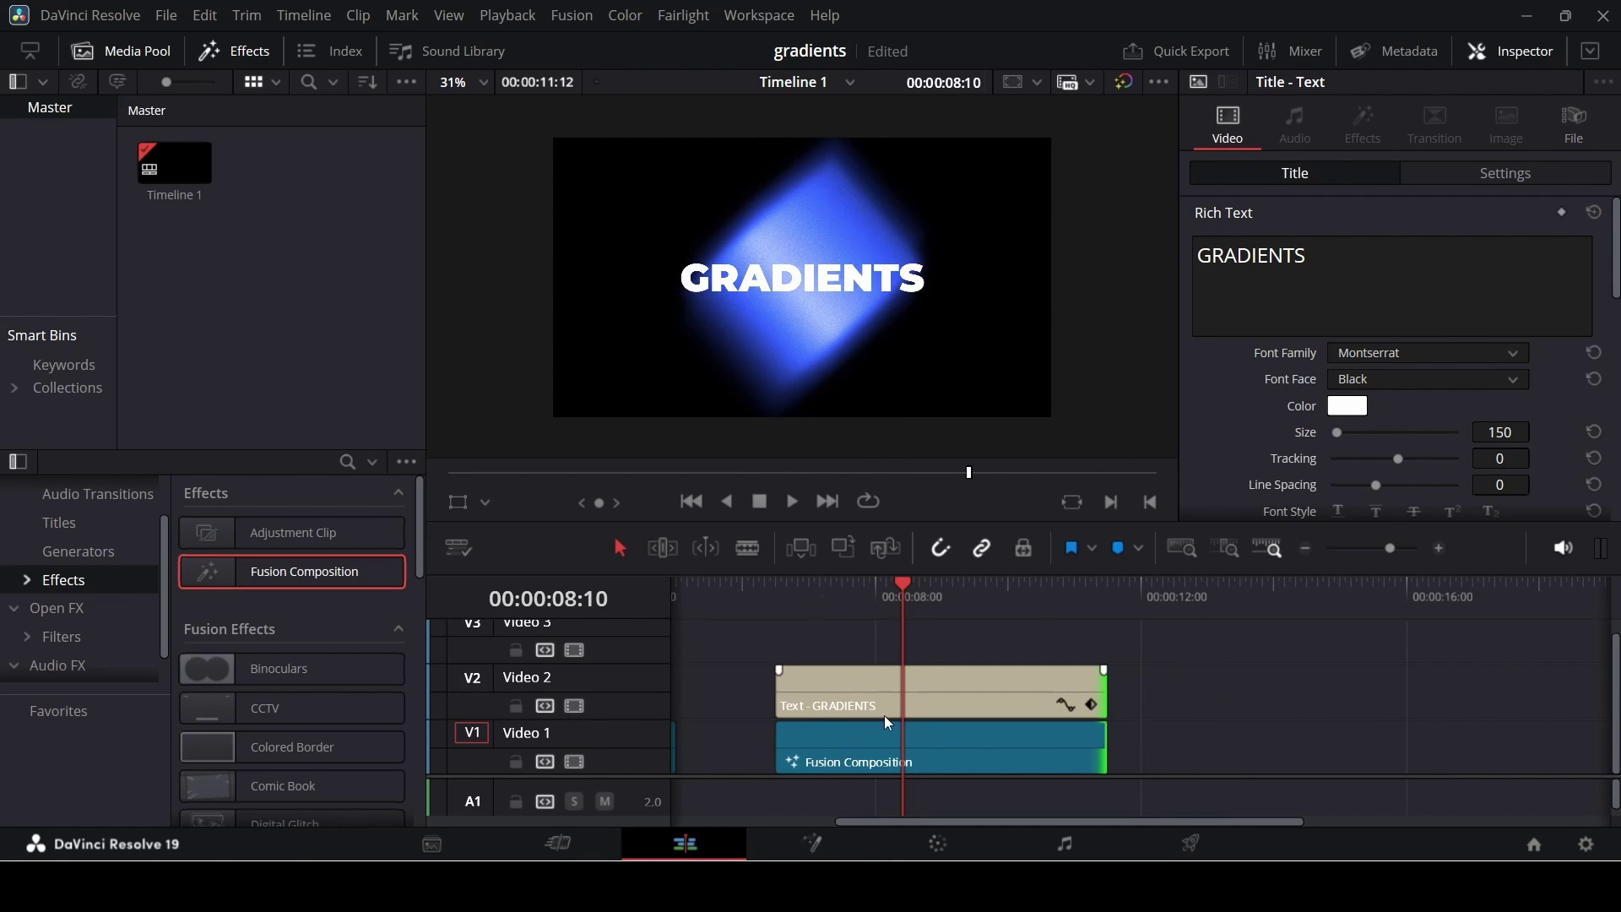
# Reopen the second composition in Fusion to examine the Keyframe Stretcher settings, and return to the Edit page.
pyautogui.rightClick(930, 747)
pyautogui.click(1015, 612)
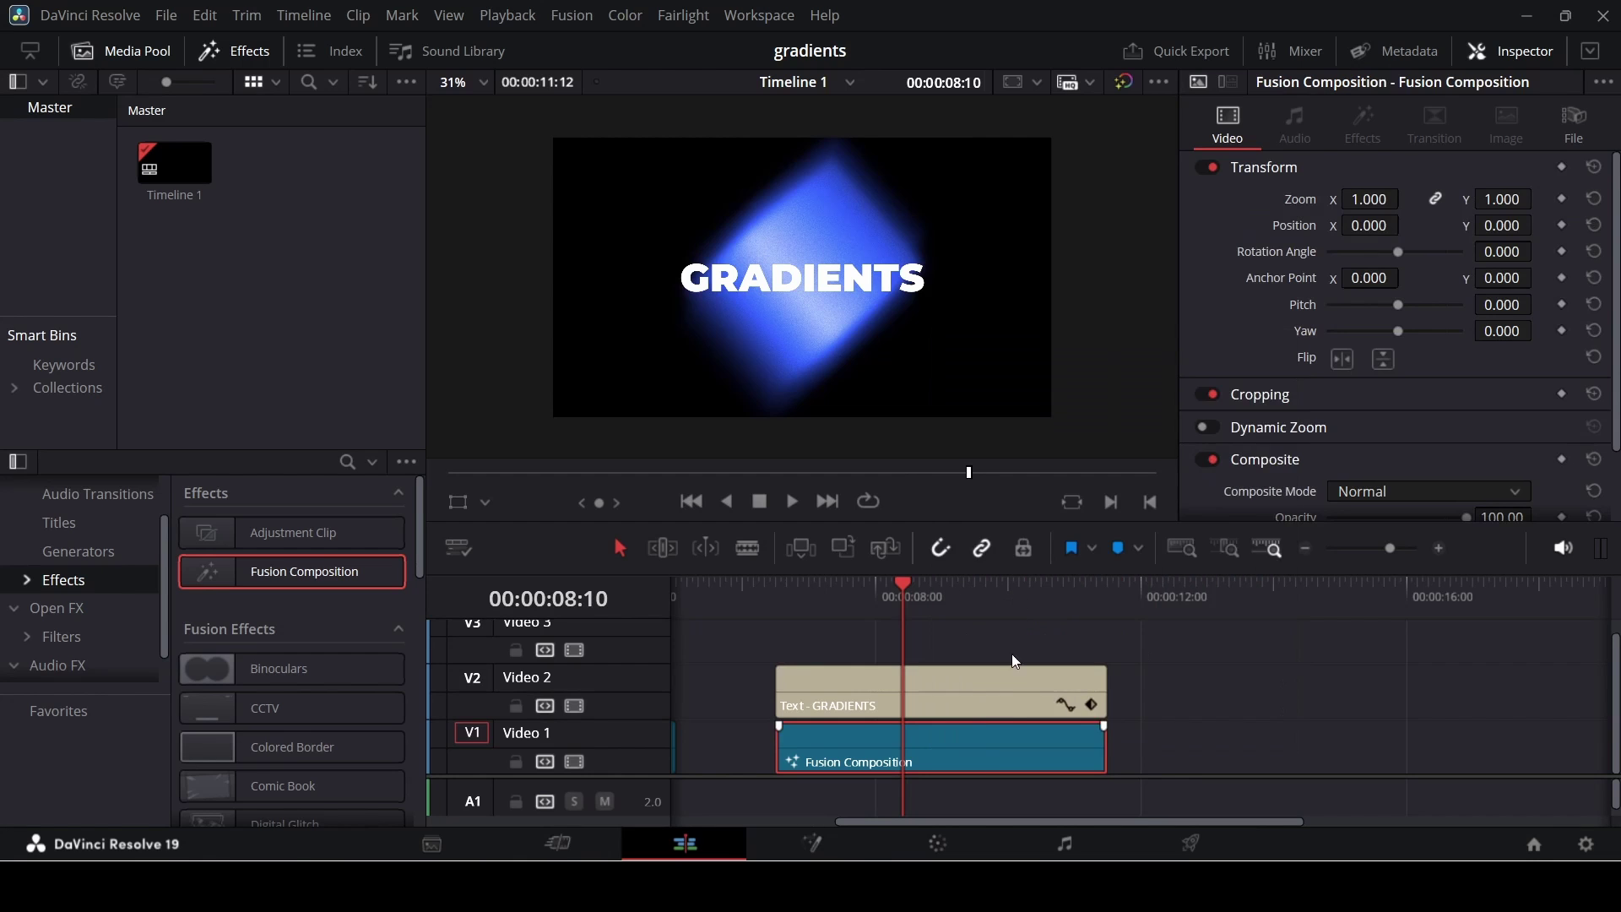
pyautogui.rightClick(1000, 758)
pyautogui.click(1087, 613)
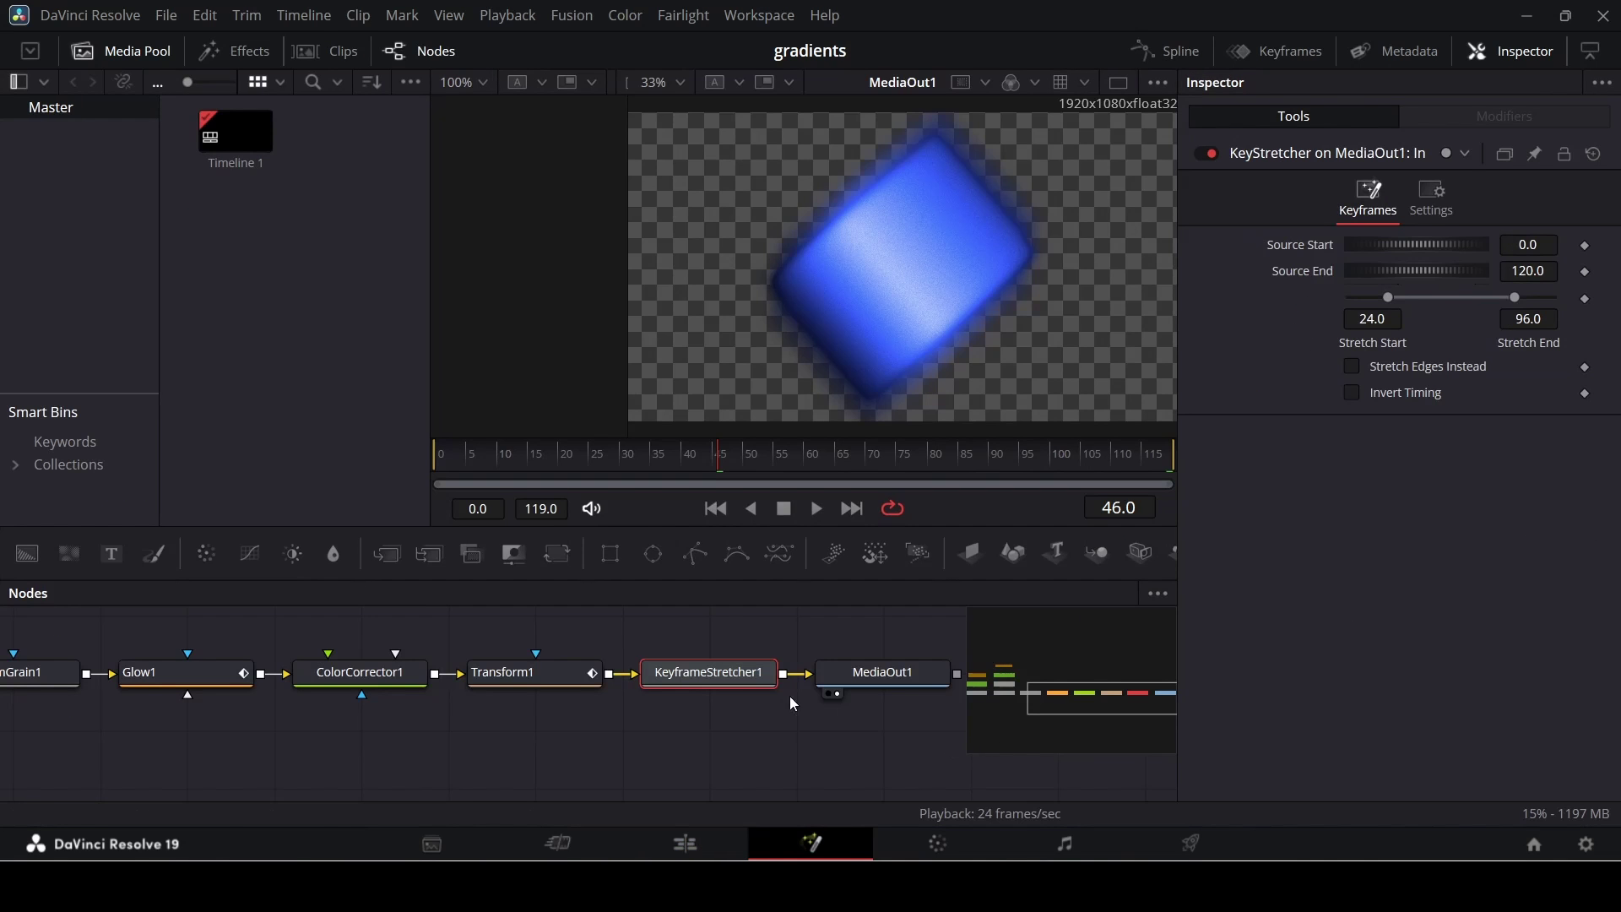
pyautogui.click(724, 842)
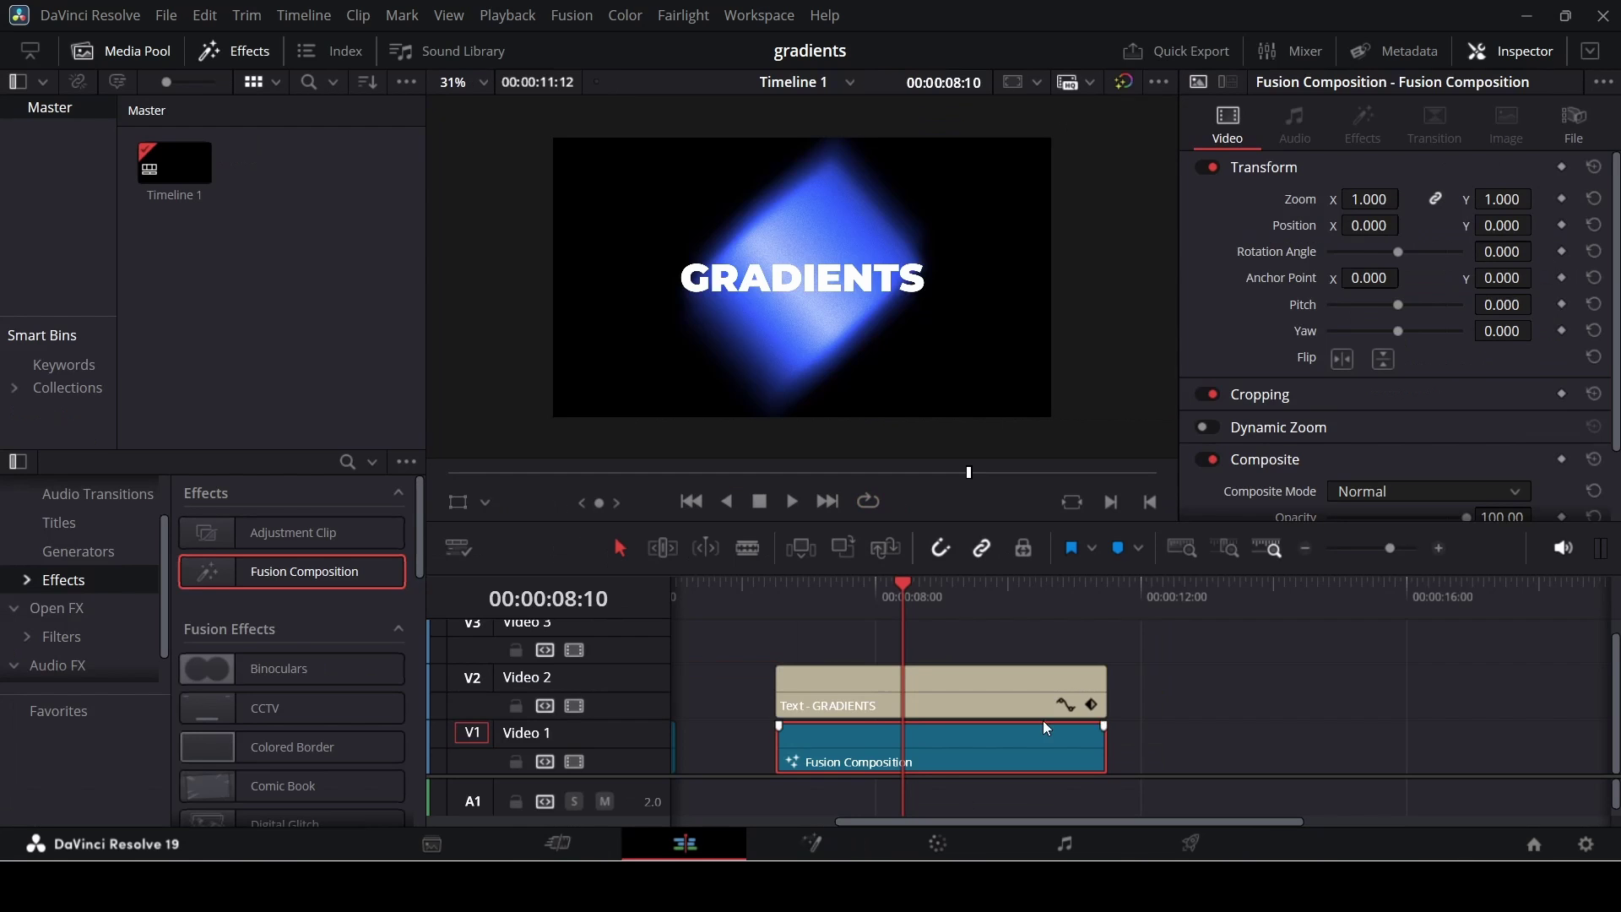
pyautogui.click(1183, 679)
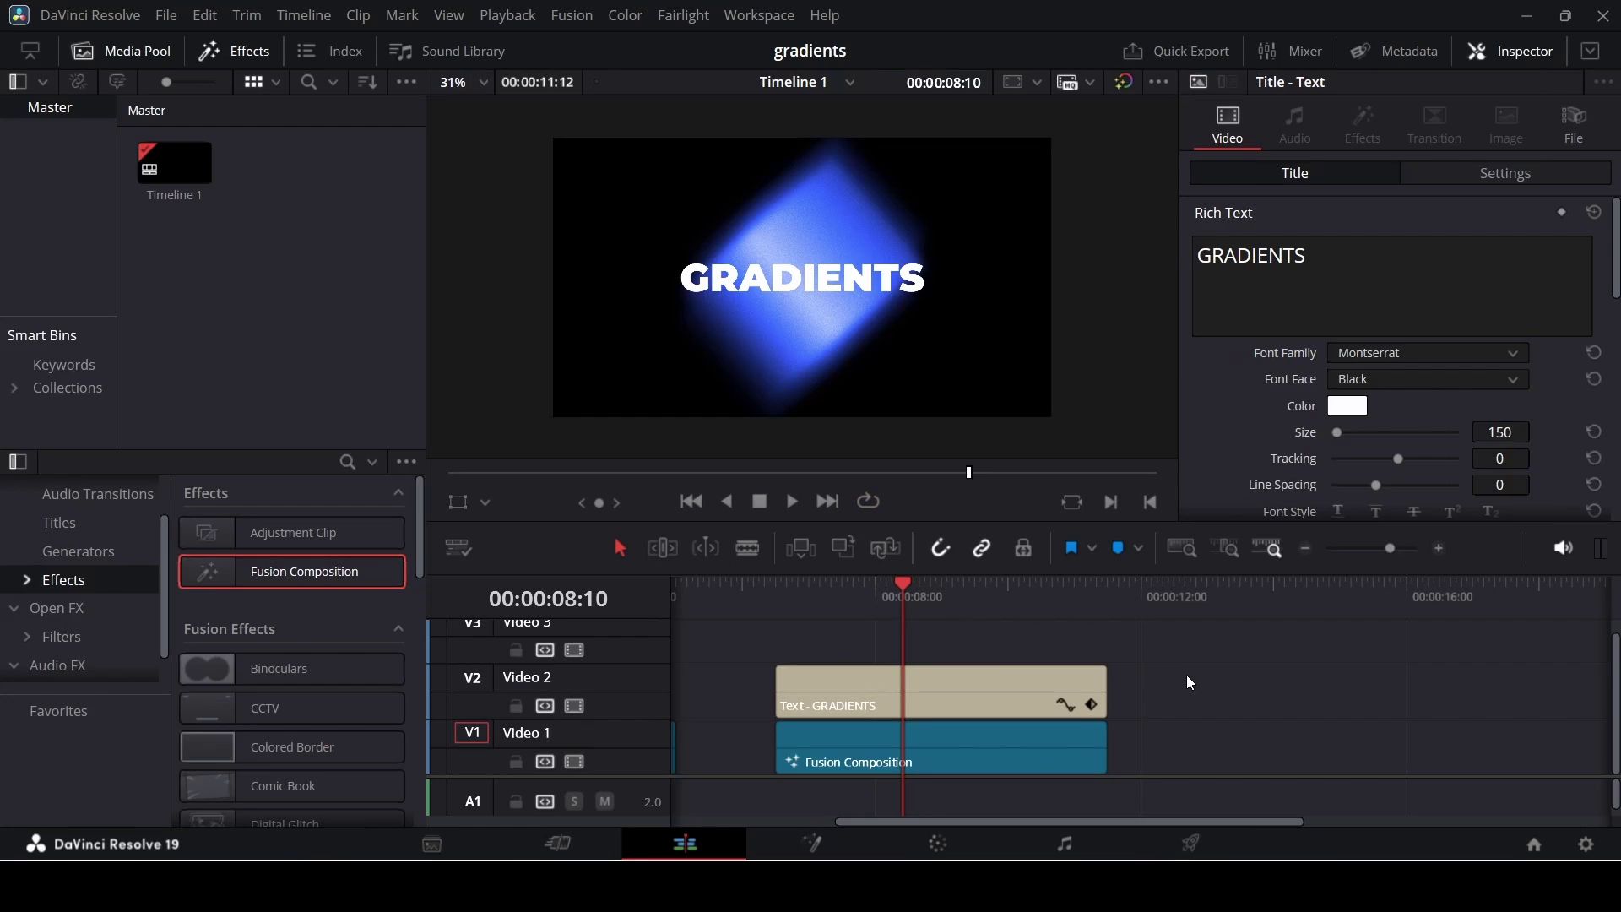
# Save a copy of the second Fusion composition to the Master bin in the media pool and preview it.
pyautogui.click(956, 760)
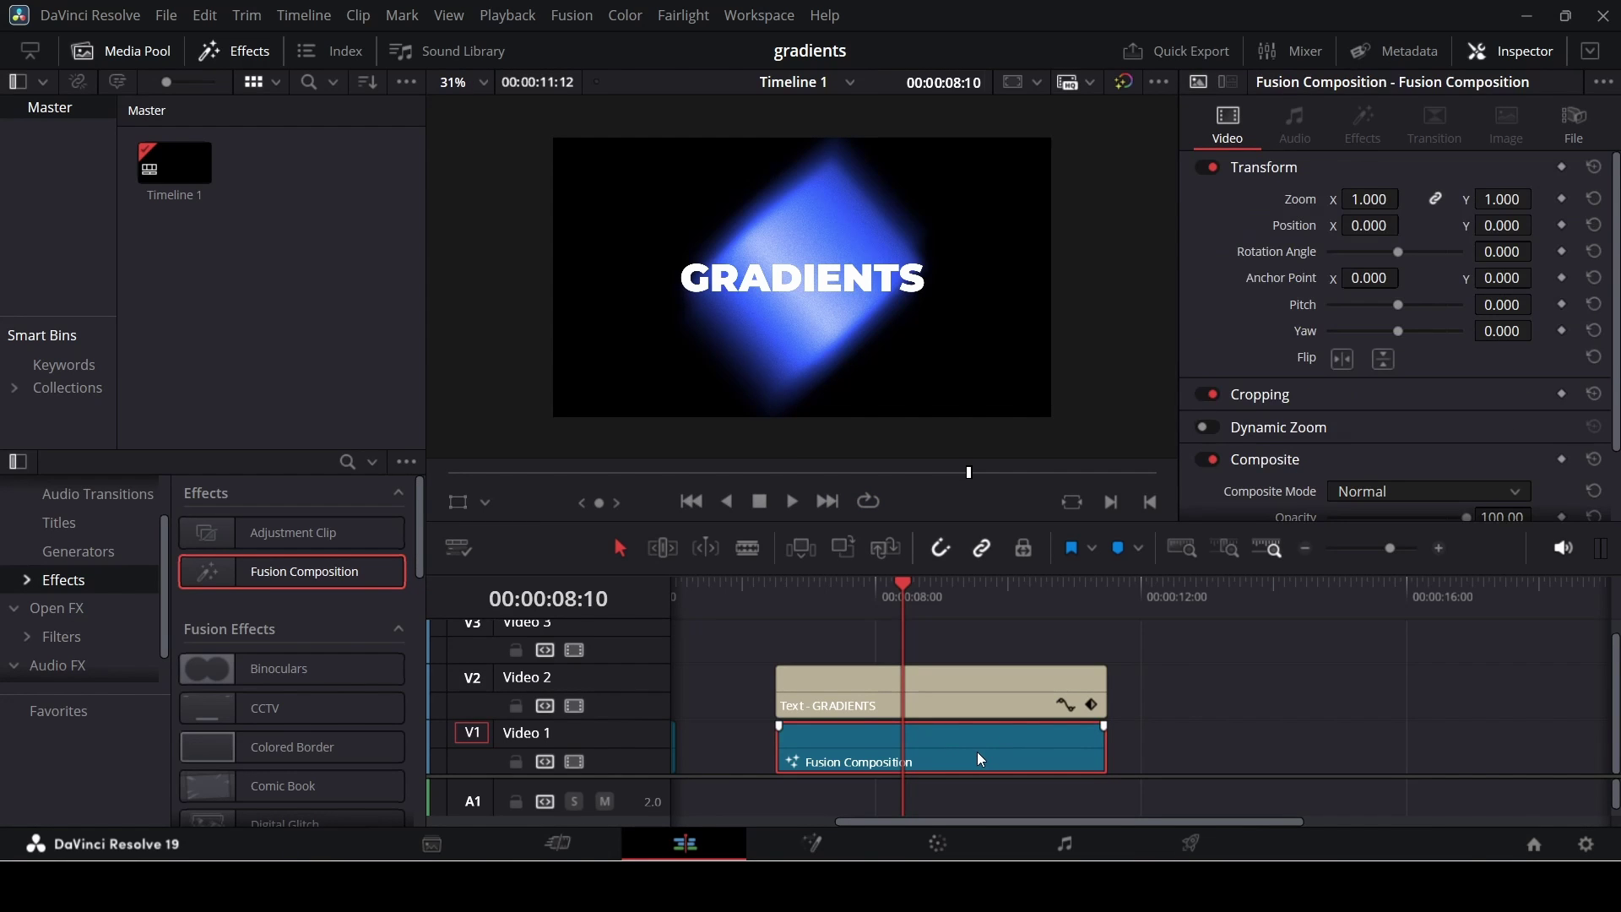
pyautogui.moveTo(976, 751); pyautogui.dragTo(290, 338)
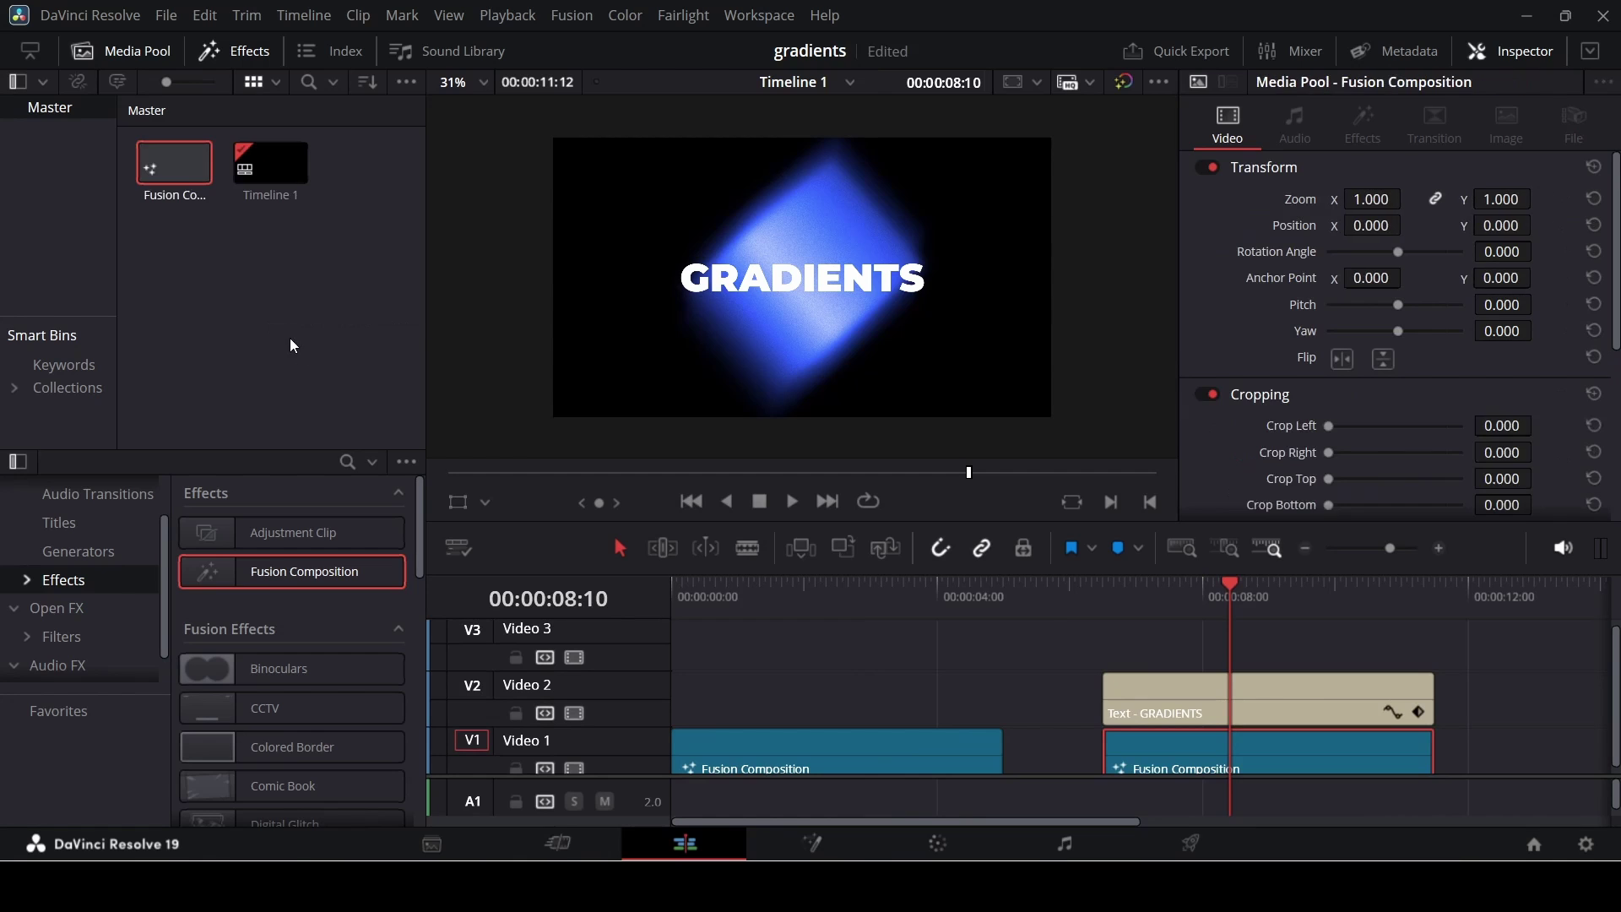
pyautogui.doubleClick(159, 173)
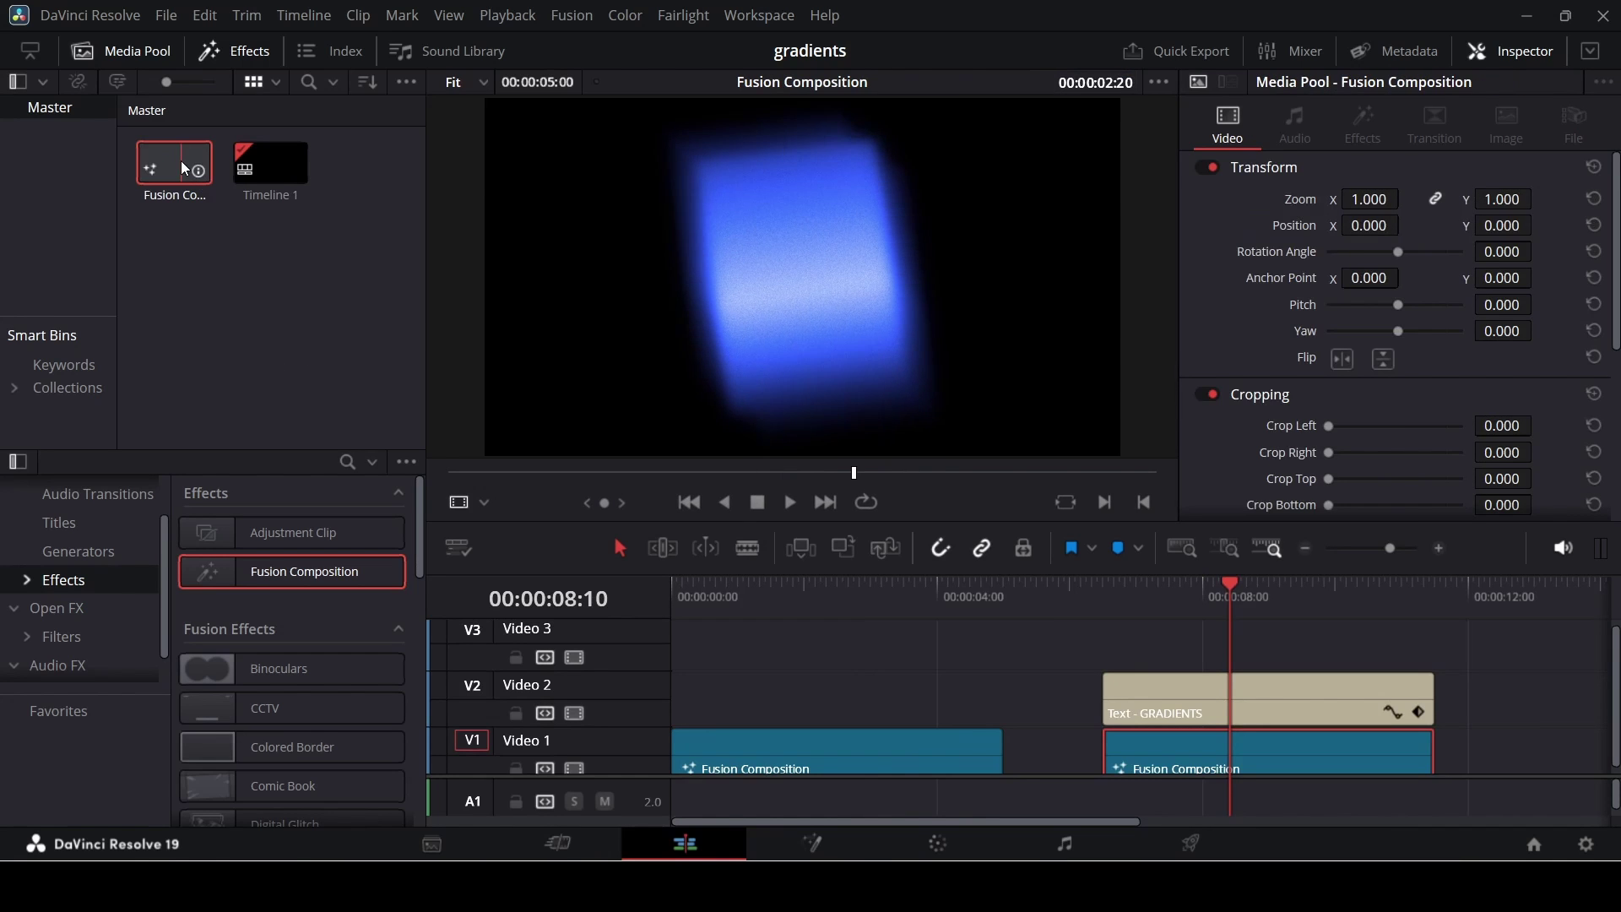
# Place two copies of the saved Fusion composition on Video 1, at about 00:00:15:00 and 00:00:21:07, and play the first copy.
pyautogui.click(855, 802)
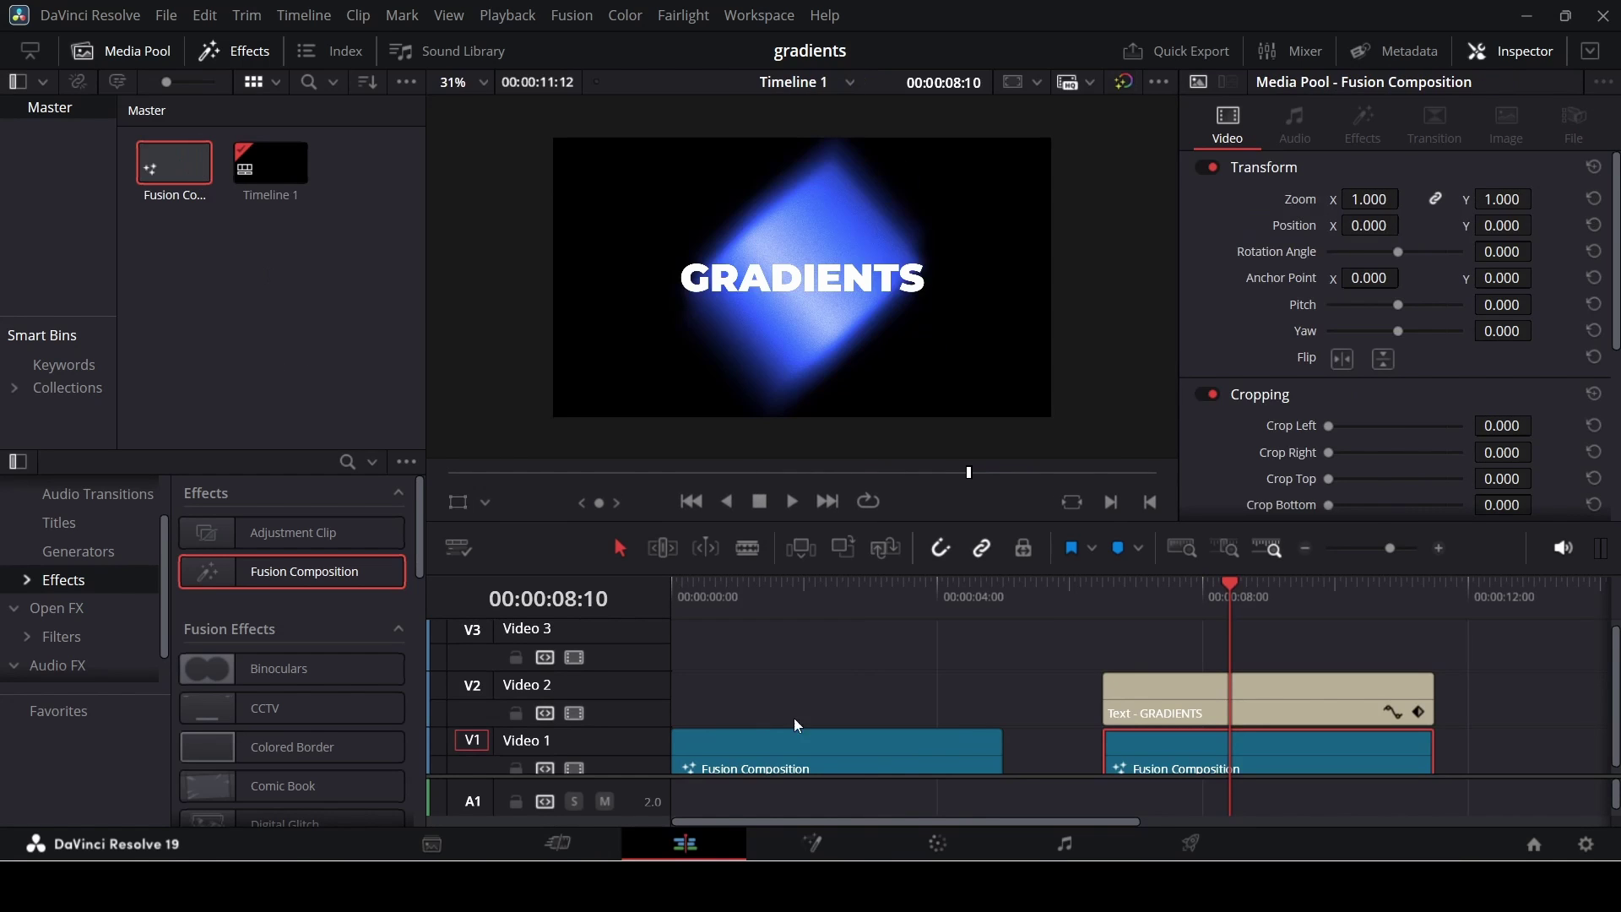
pyautogui.moveTo(855, 830); pyautogui.dragTo(1194, 828)
pyautogui.moveTo(169, 169); pyautogui.dragTo(934, 744)
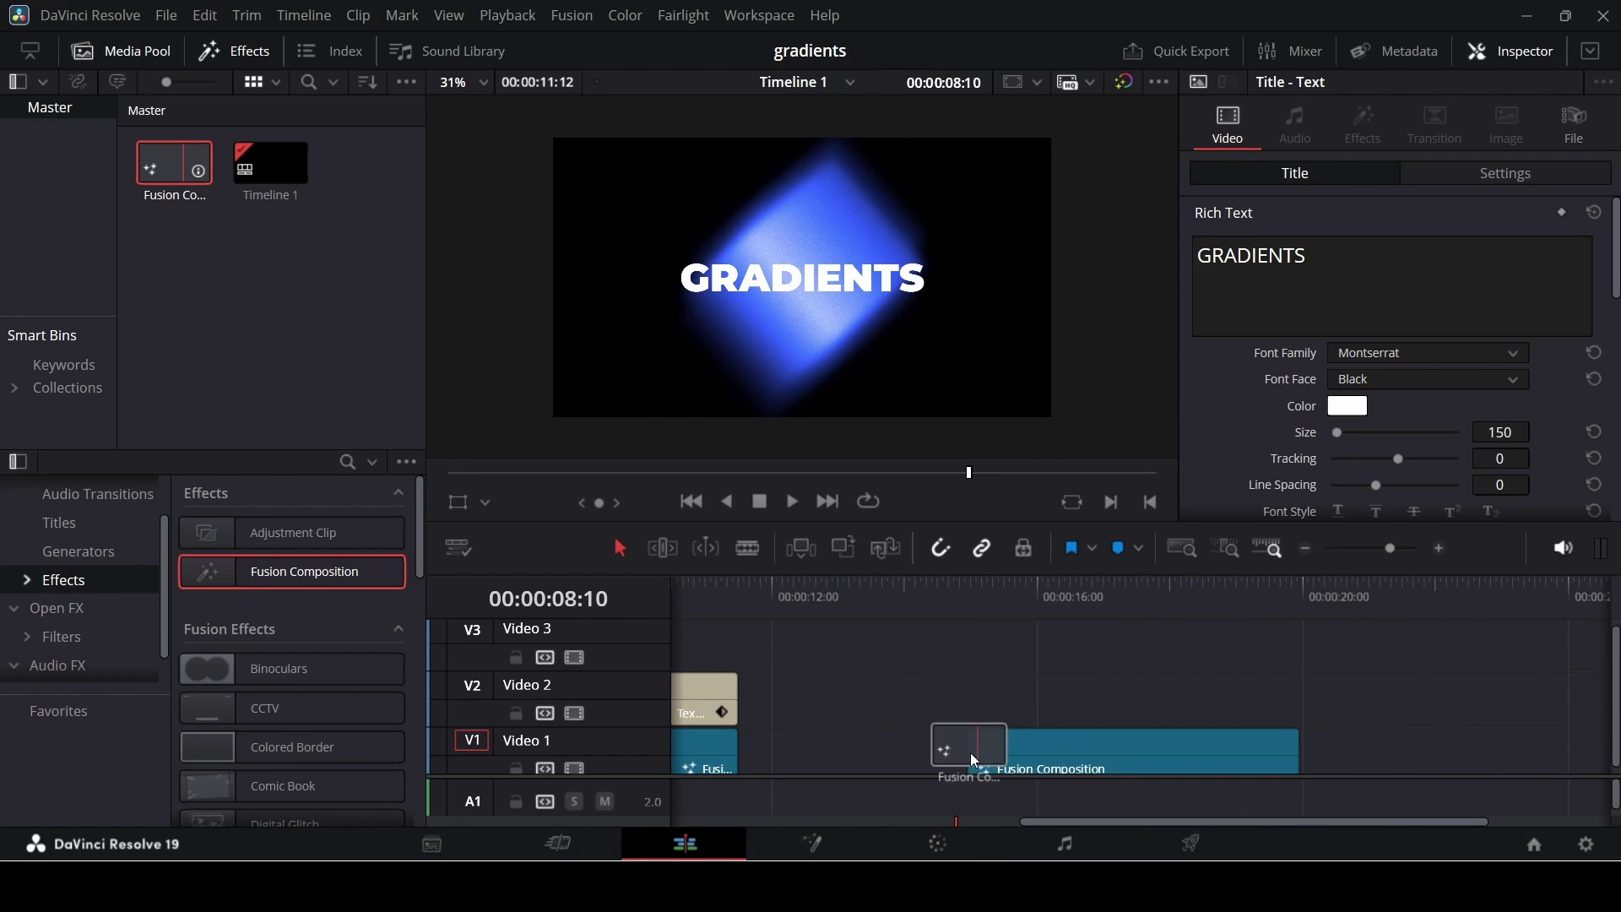
pyautogui.moveTo(173, 169); pyautogui.dragTo(1391, 741)
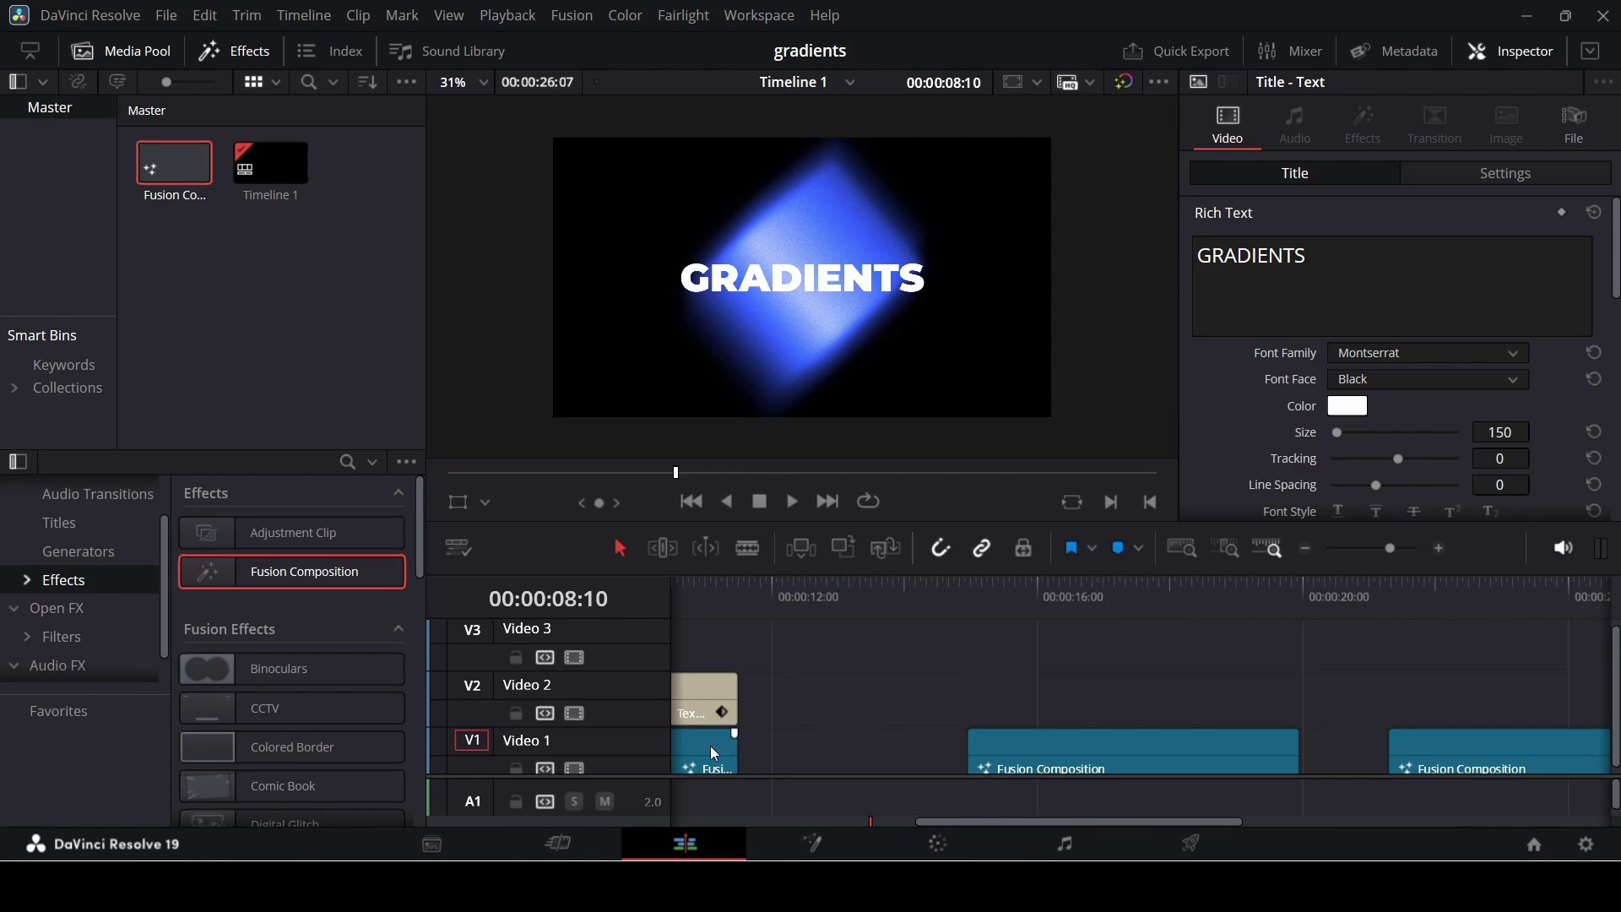
pyautogui.click(969, 615)
pyautogui.press('space')
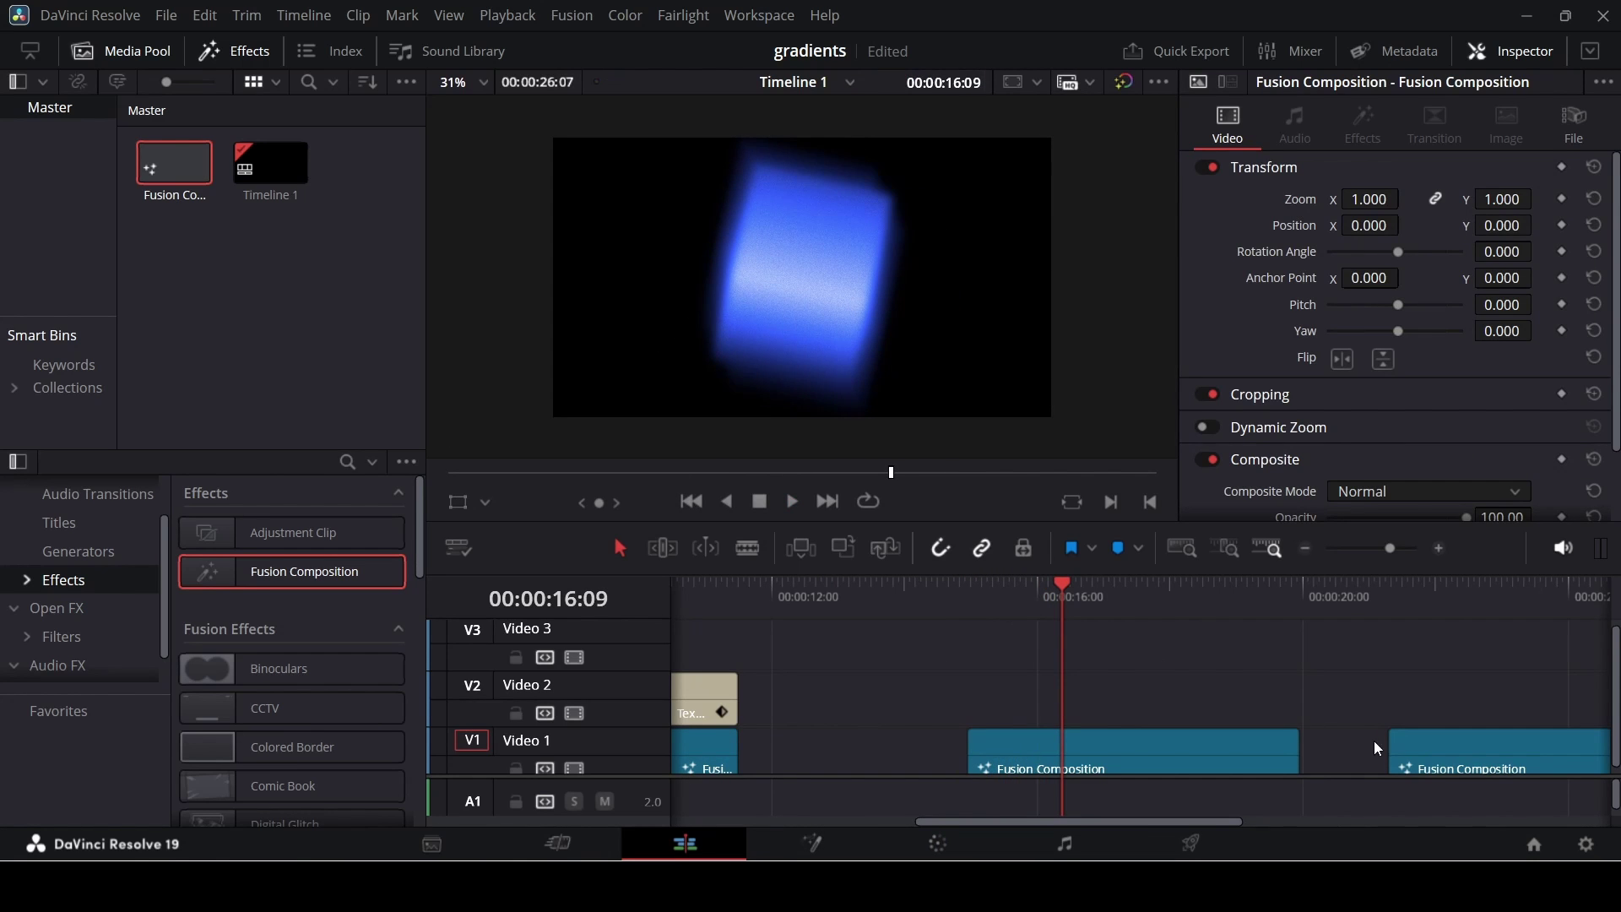
# Stack the last copy on Video 2 above the first, with zoom 0.420, position X -635 and Y 191, and rotation 35.730, and play it.
pyautogui.moveTo(1406, 743); pyautogui.dragTo(1025, 701)
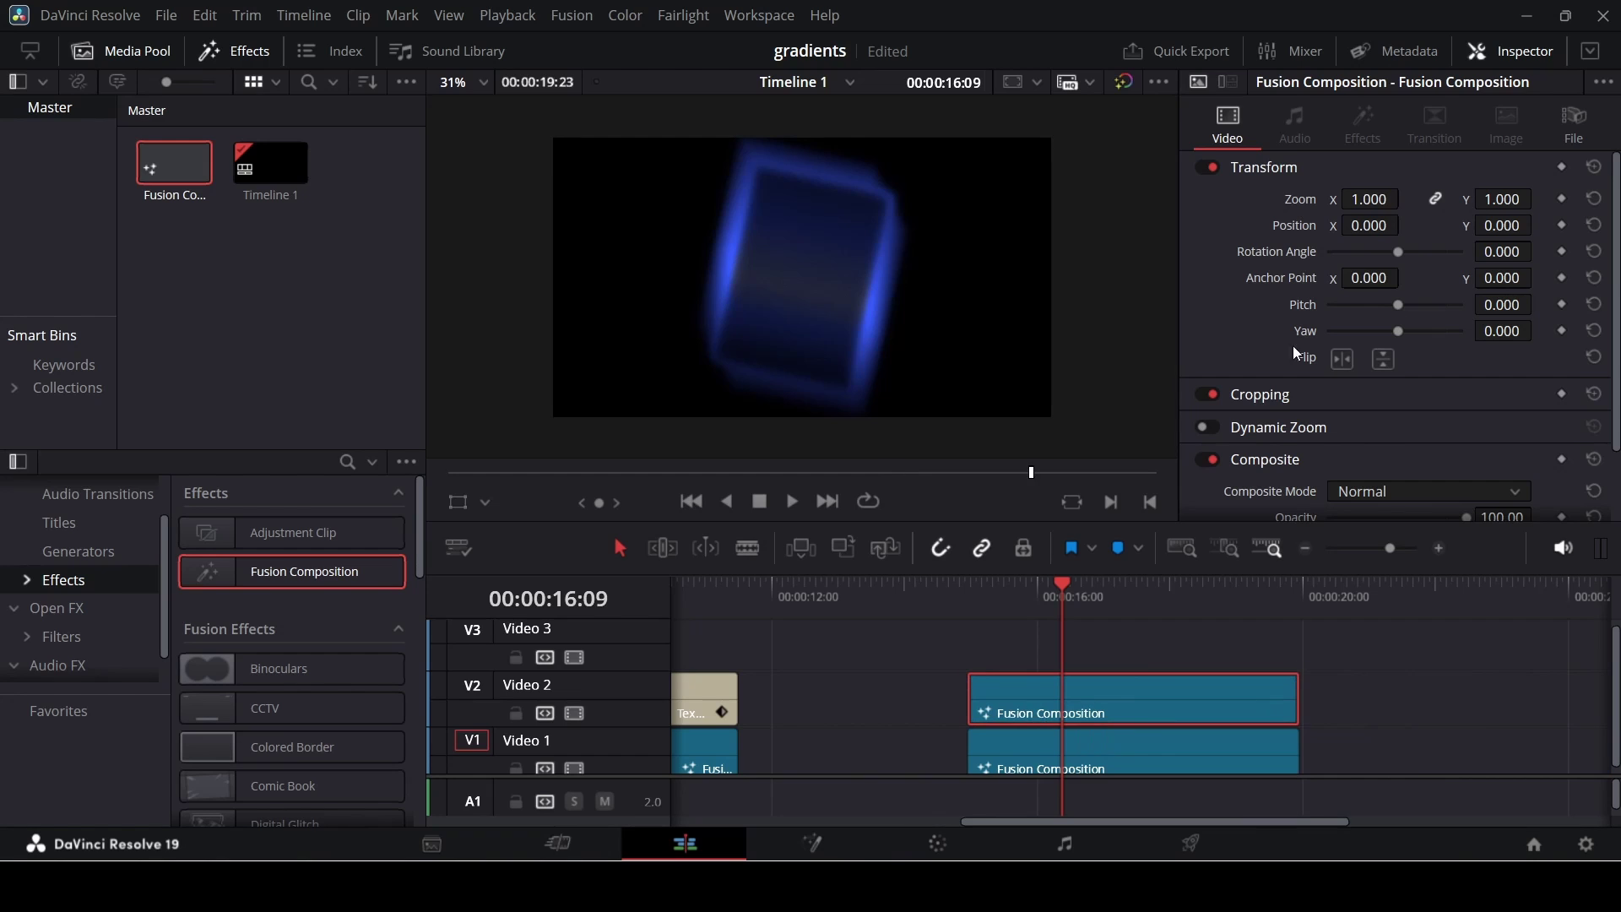
pyautogui.moveTo(1377, 196); pyautogui.dragTo(1404, 226)
pyautogui.moveTo(1519, 226); pyautogui.dragTo(1538, 226)
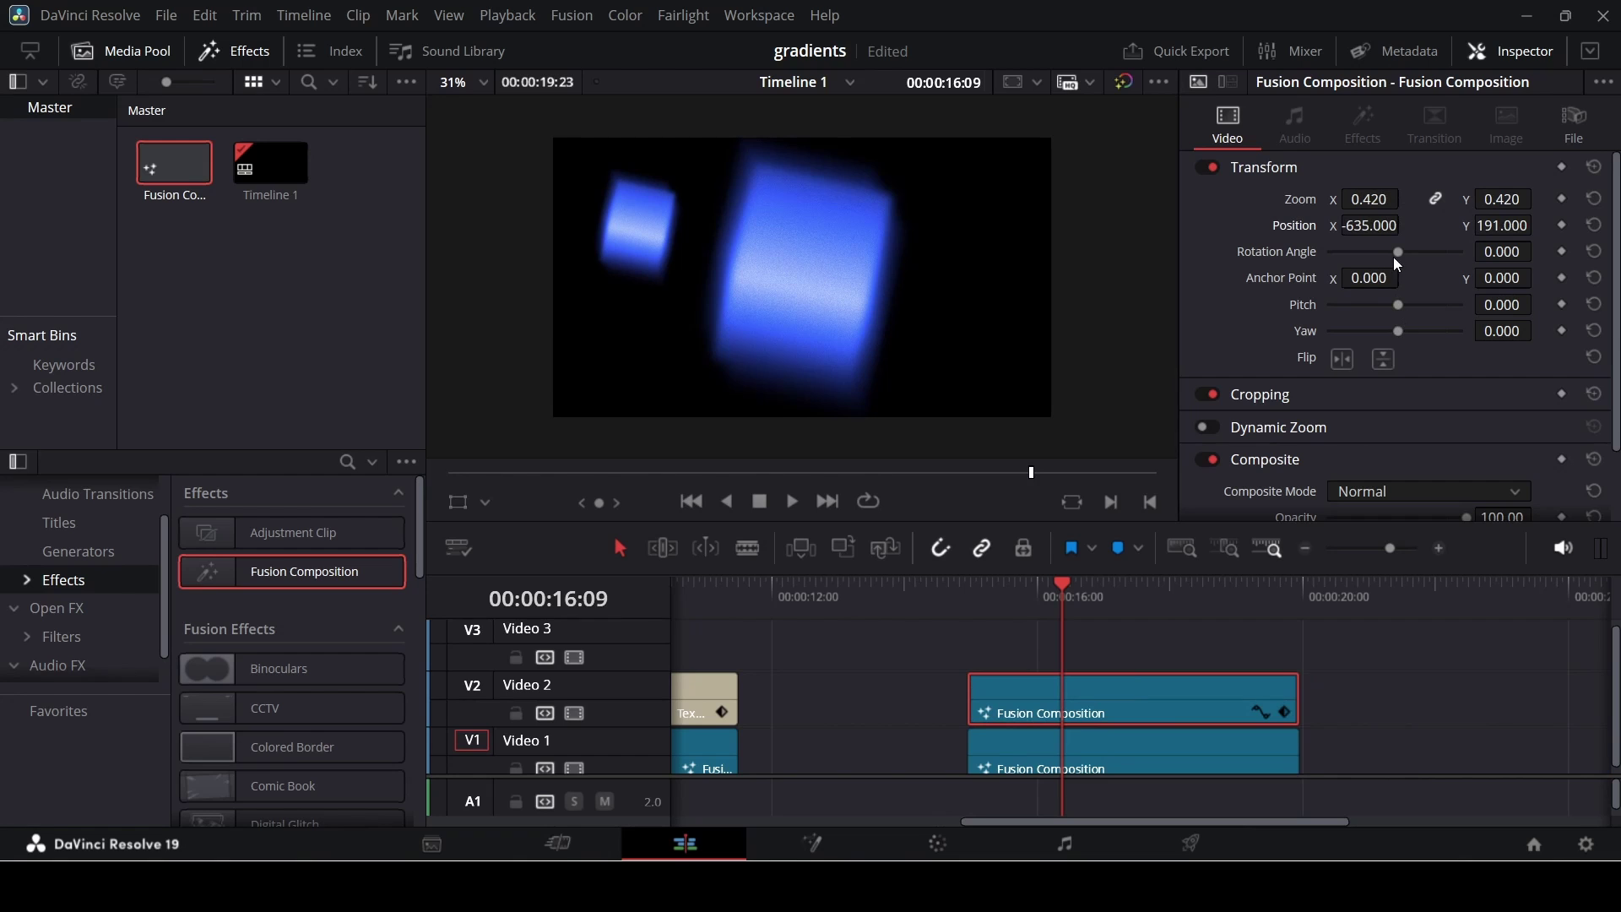
pyautogui.moveTo(1398, 264); pyautogui.dragTo(1406, 264)
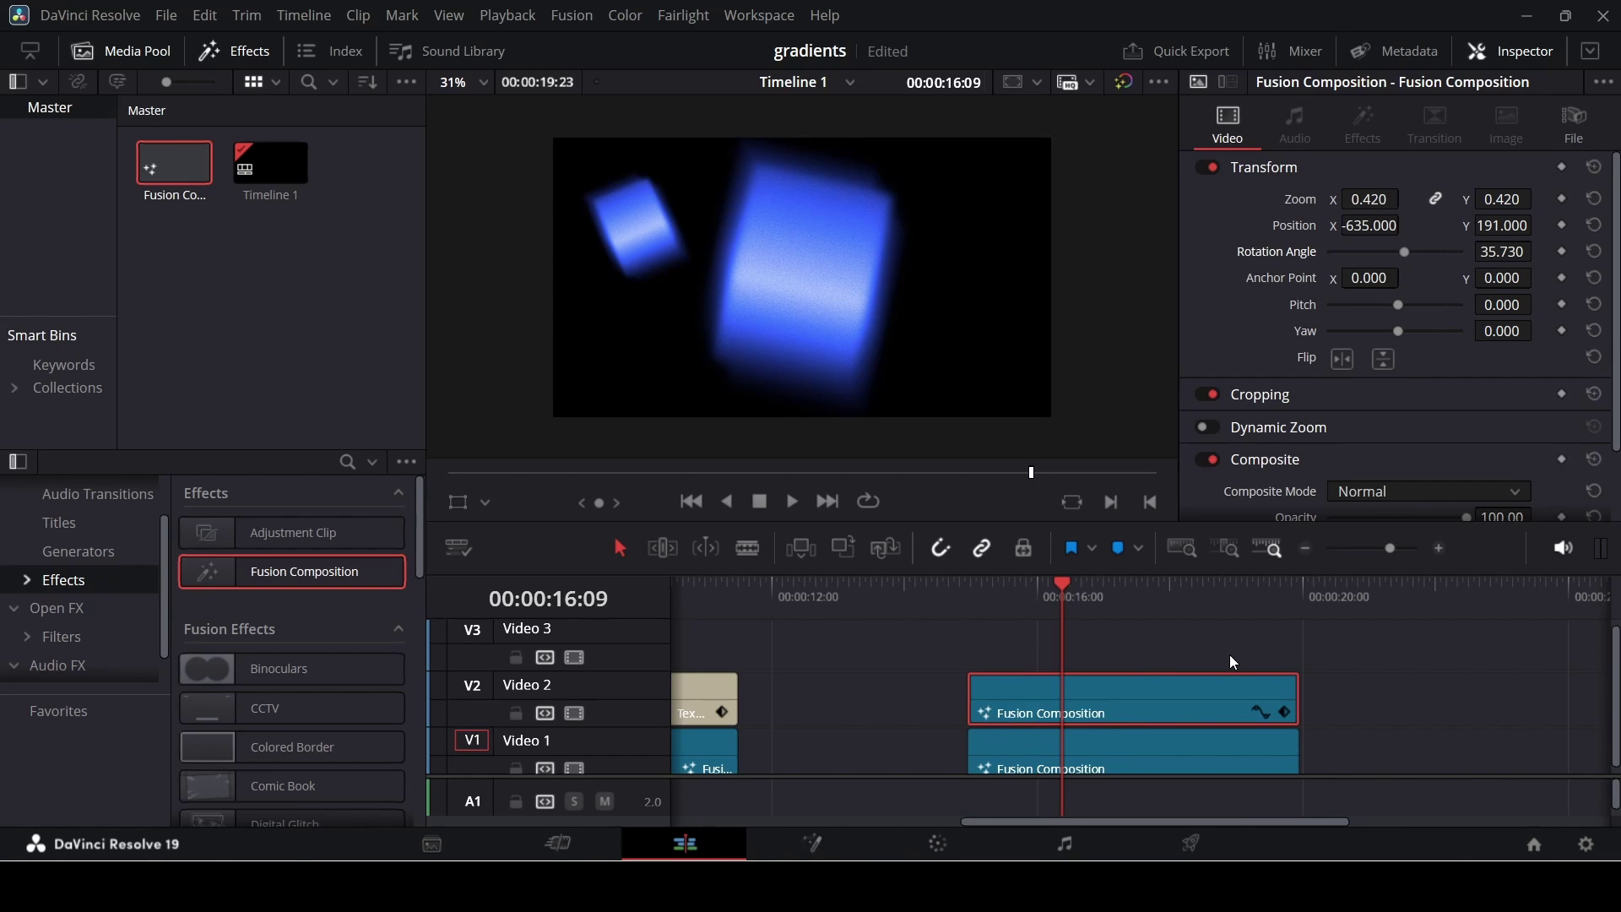
pyautogui.press('space')
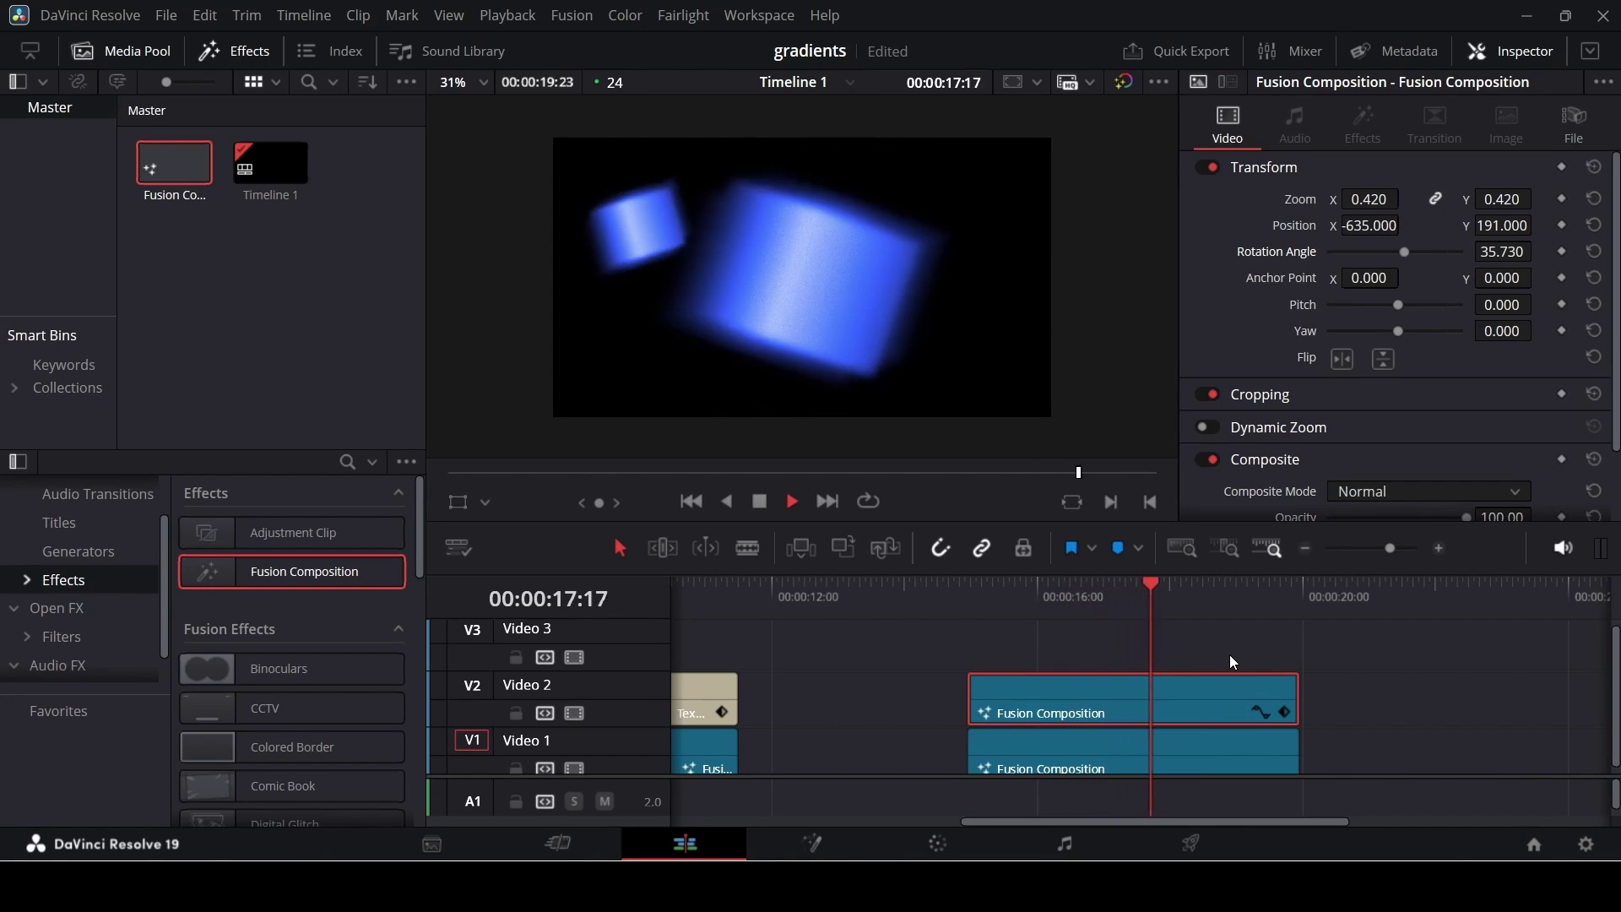
pyautogui.press('space')
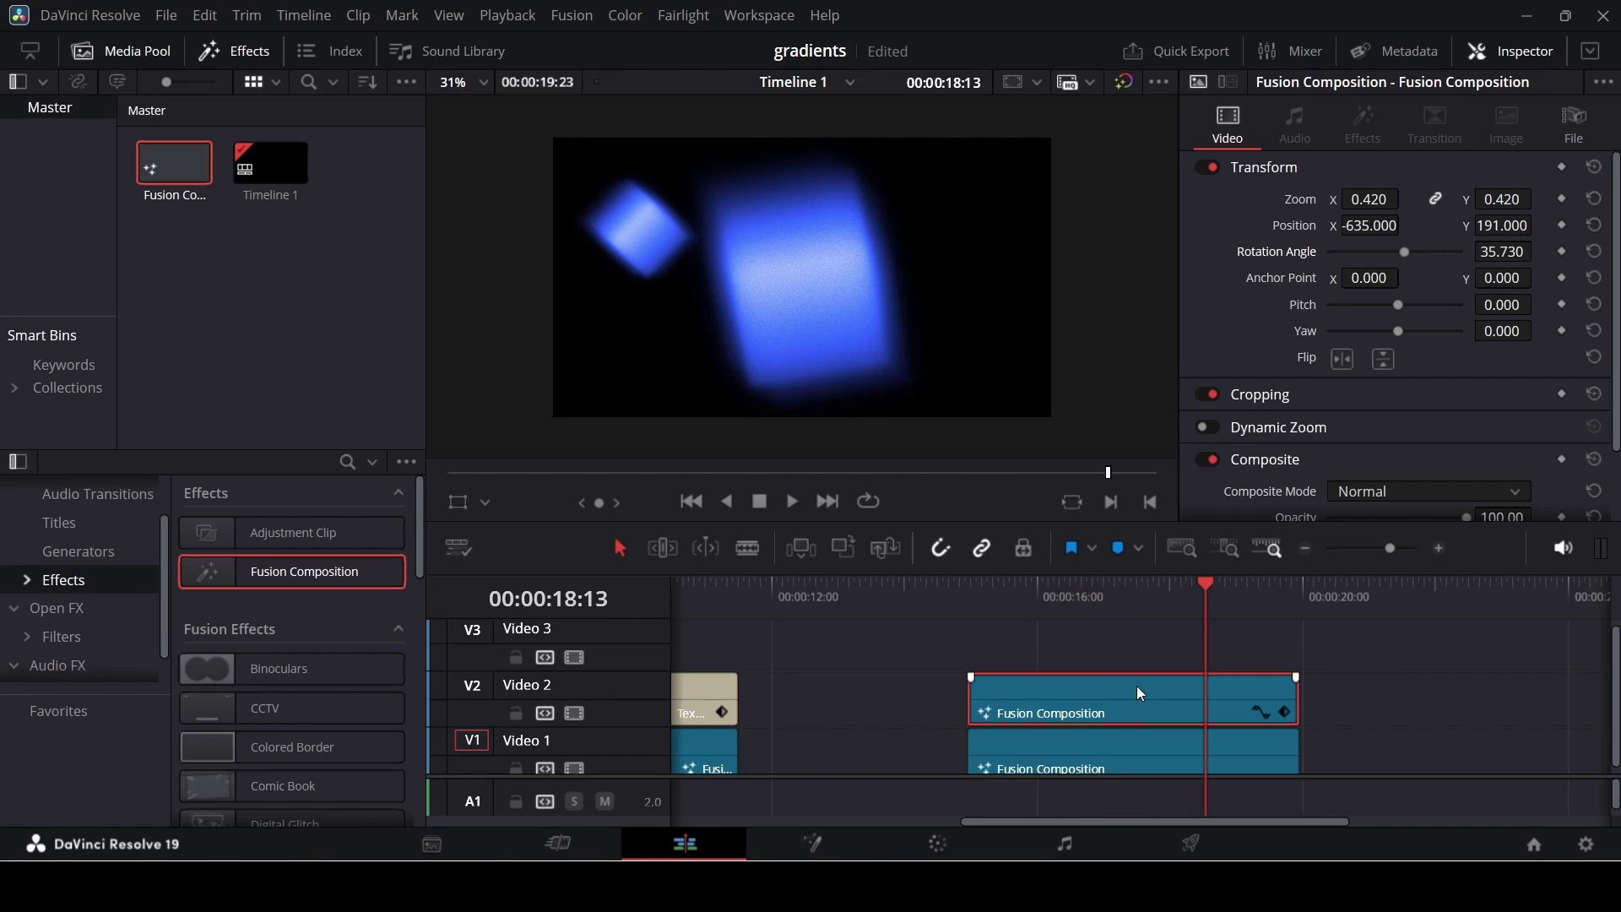
# Add a third copy on Video 3 with zoom 0.290, position X 746, rotation -123.660, pitch 0.057 and yaw 0.263, and play the stack.
pyautogui.moveTo(163, 170); pyautogui.dragTo(1118, 657)
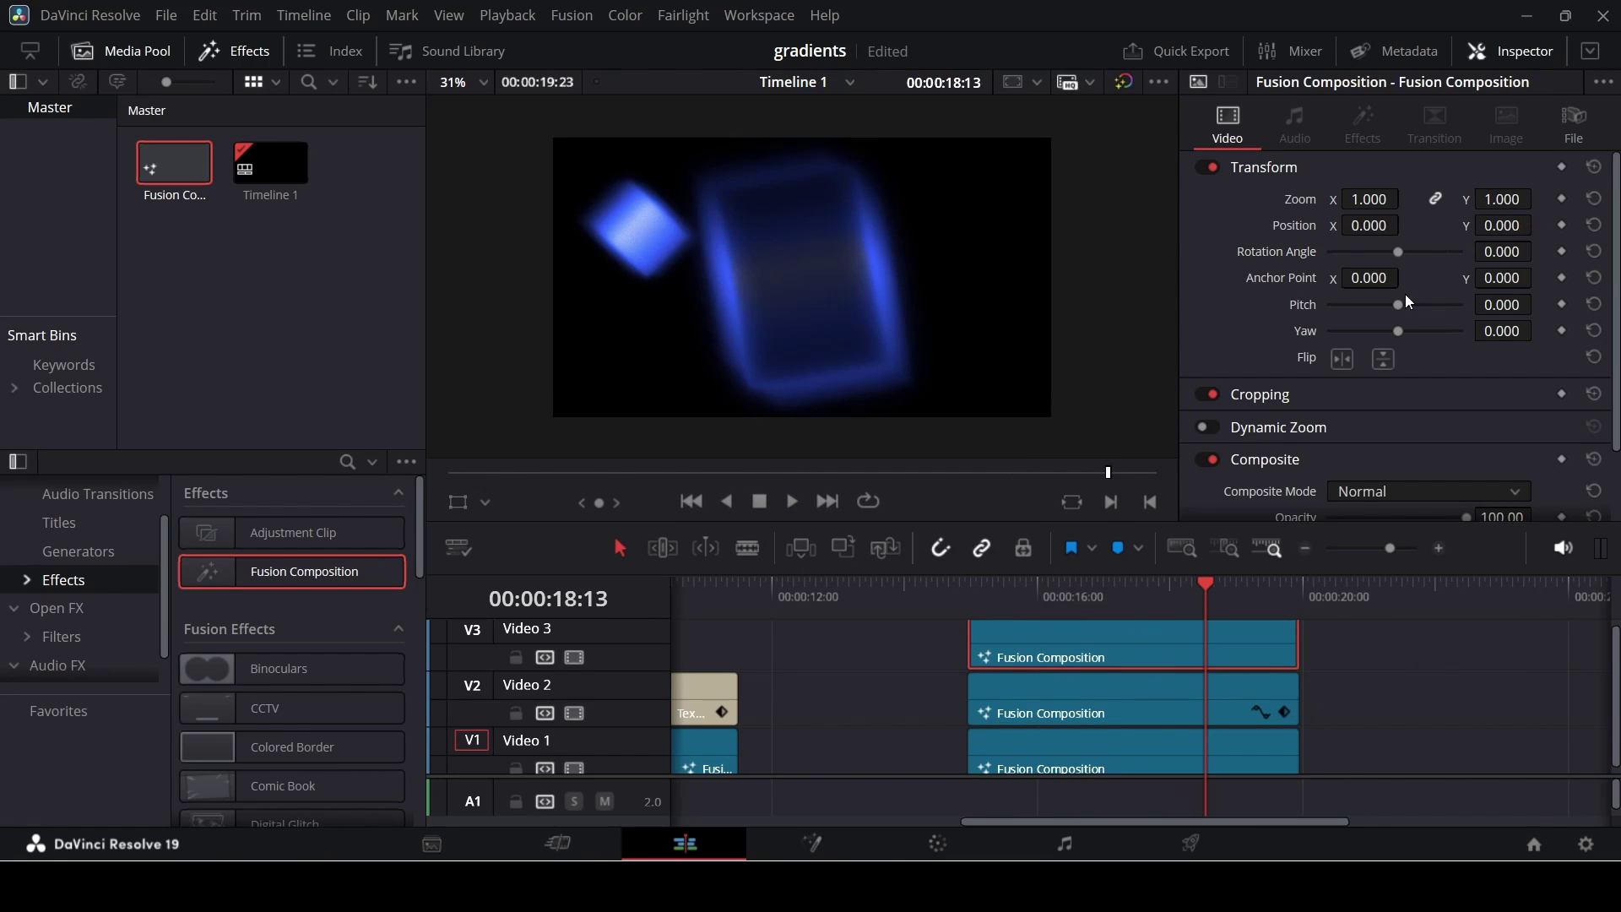
pyautogui.moveTo(1369, 199)
pyautogui.mouseDown()
pyautogui.moveTo(1342, 199)
pyautogui.moveTo(1407, 224)
pyautogui.moveTo(1355, 199)
pyautogui.mouseUp()
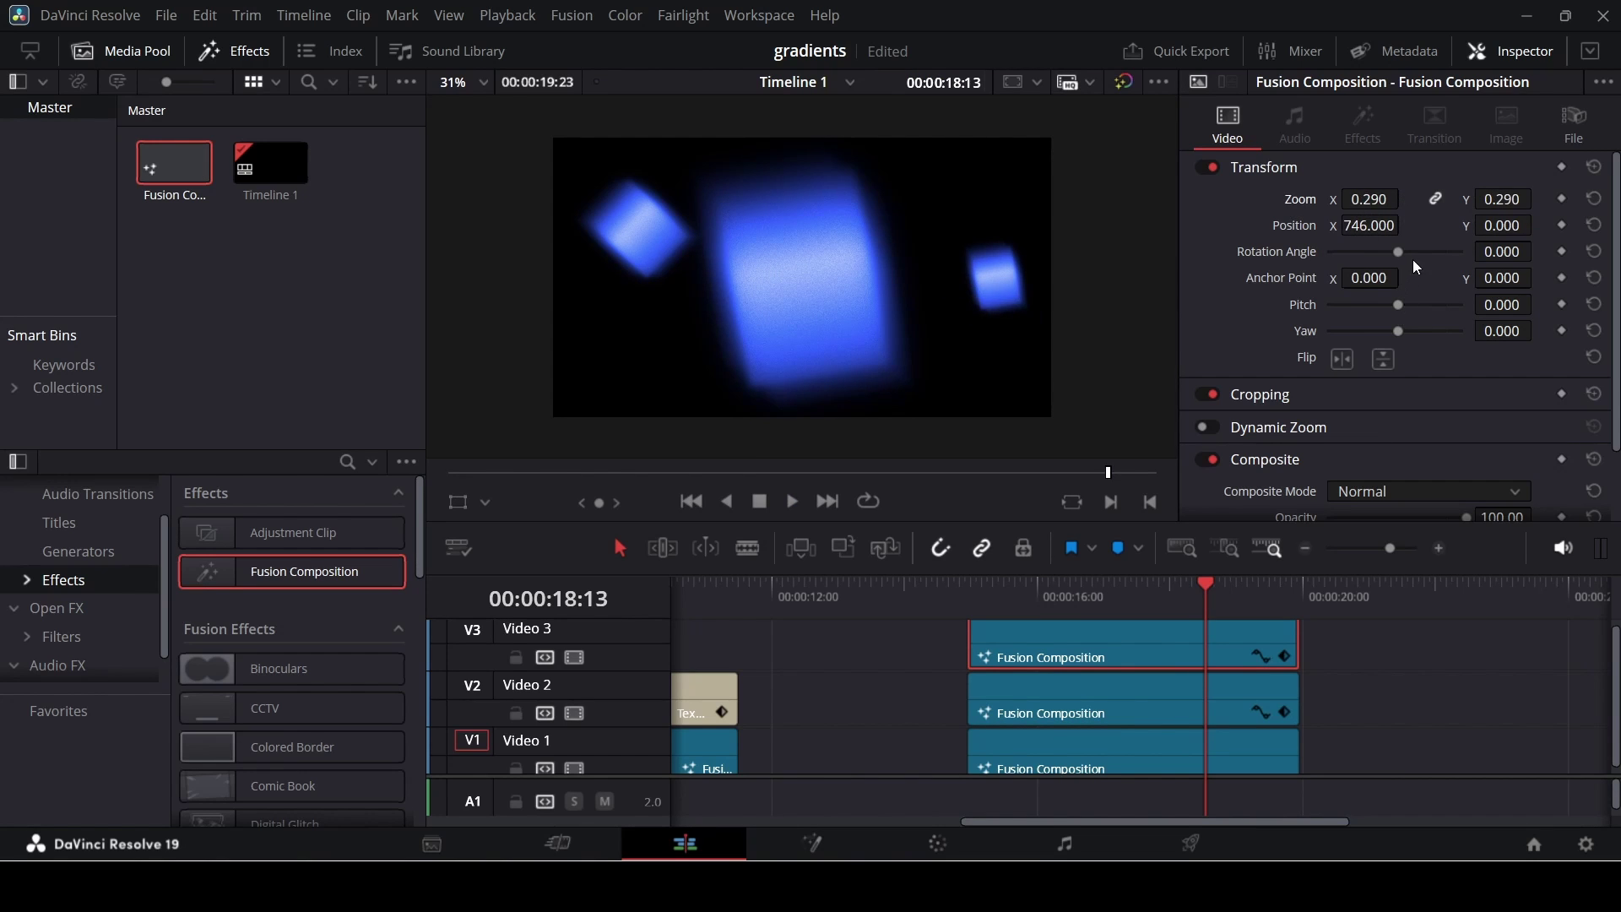
pyautogui.moveTo(1402, 254); pyautogui.dragTo(1413, 330)
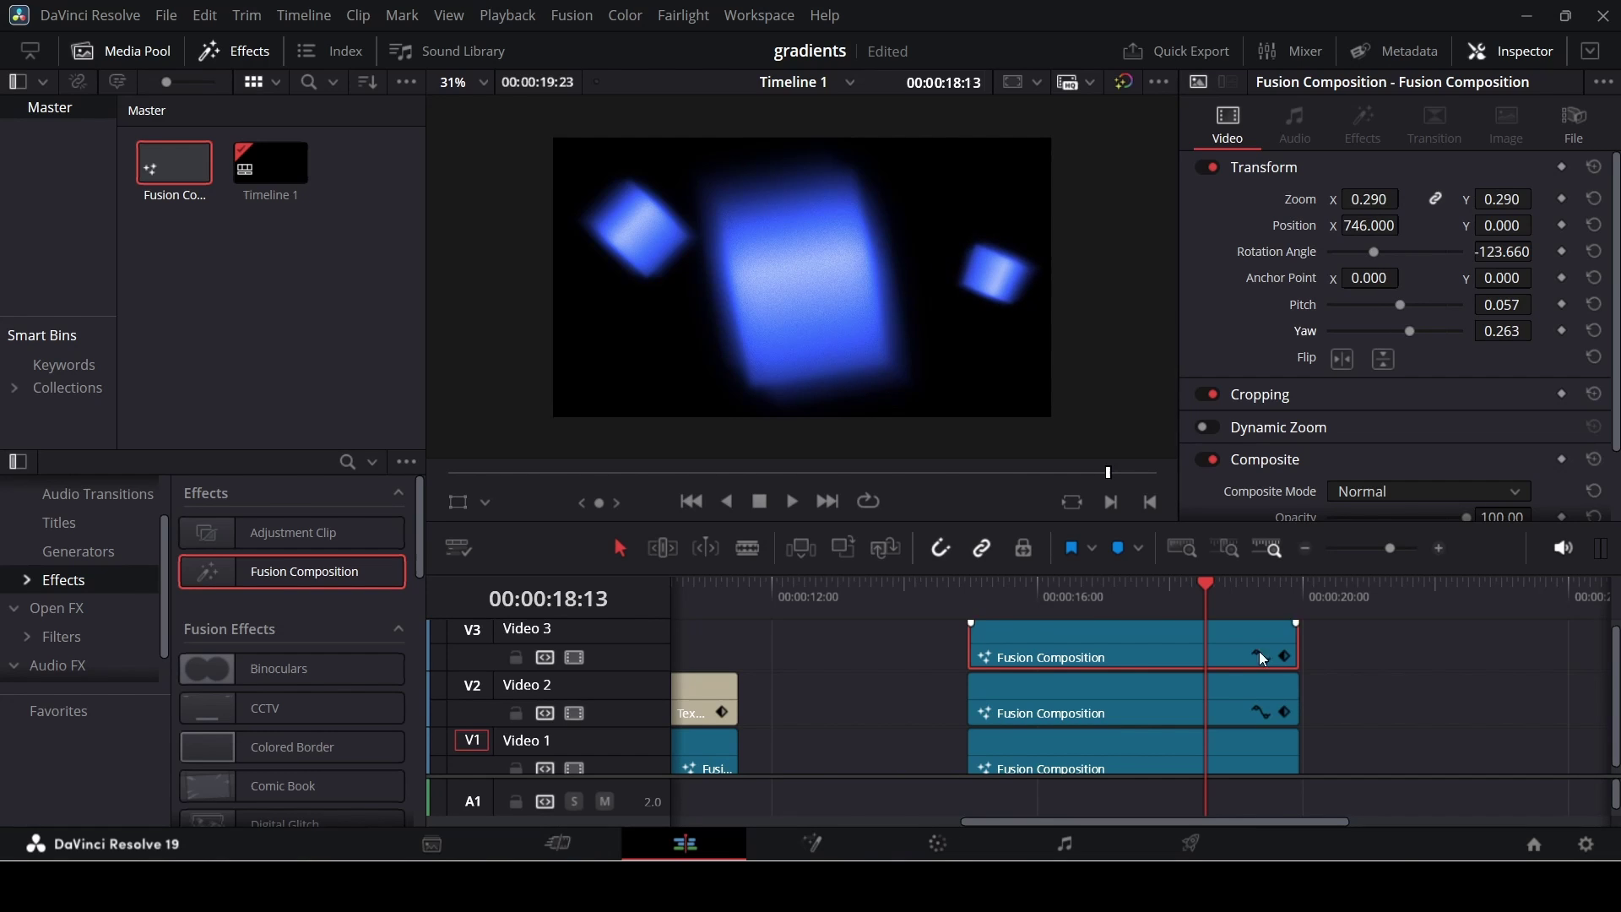
pyautogui.click(997, 602)
pyautogui.press('space')
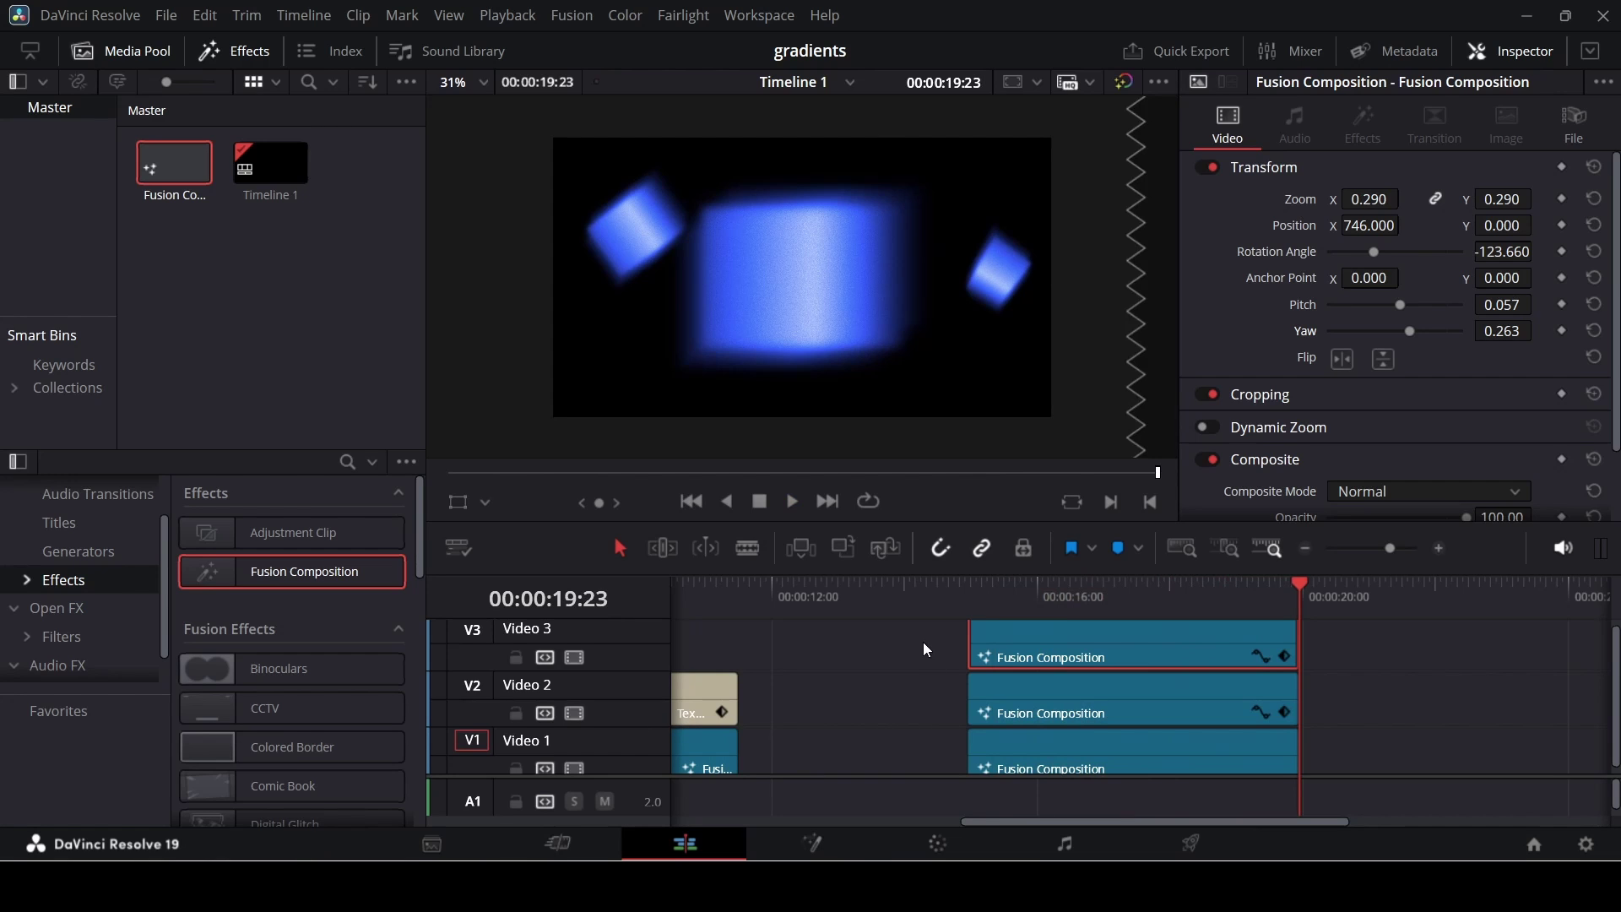
# Combine the three stacked Fusion compositions into a new compound clip named Compound Clip 1.
pyautogui.moveTo(924, 643); pyautogui.dragTo(1130, 764)
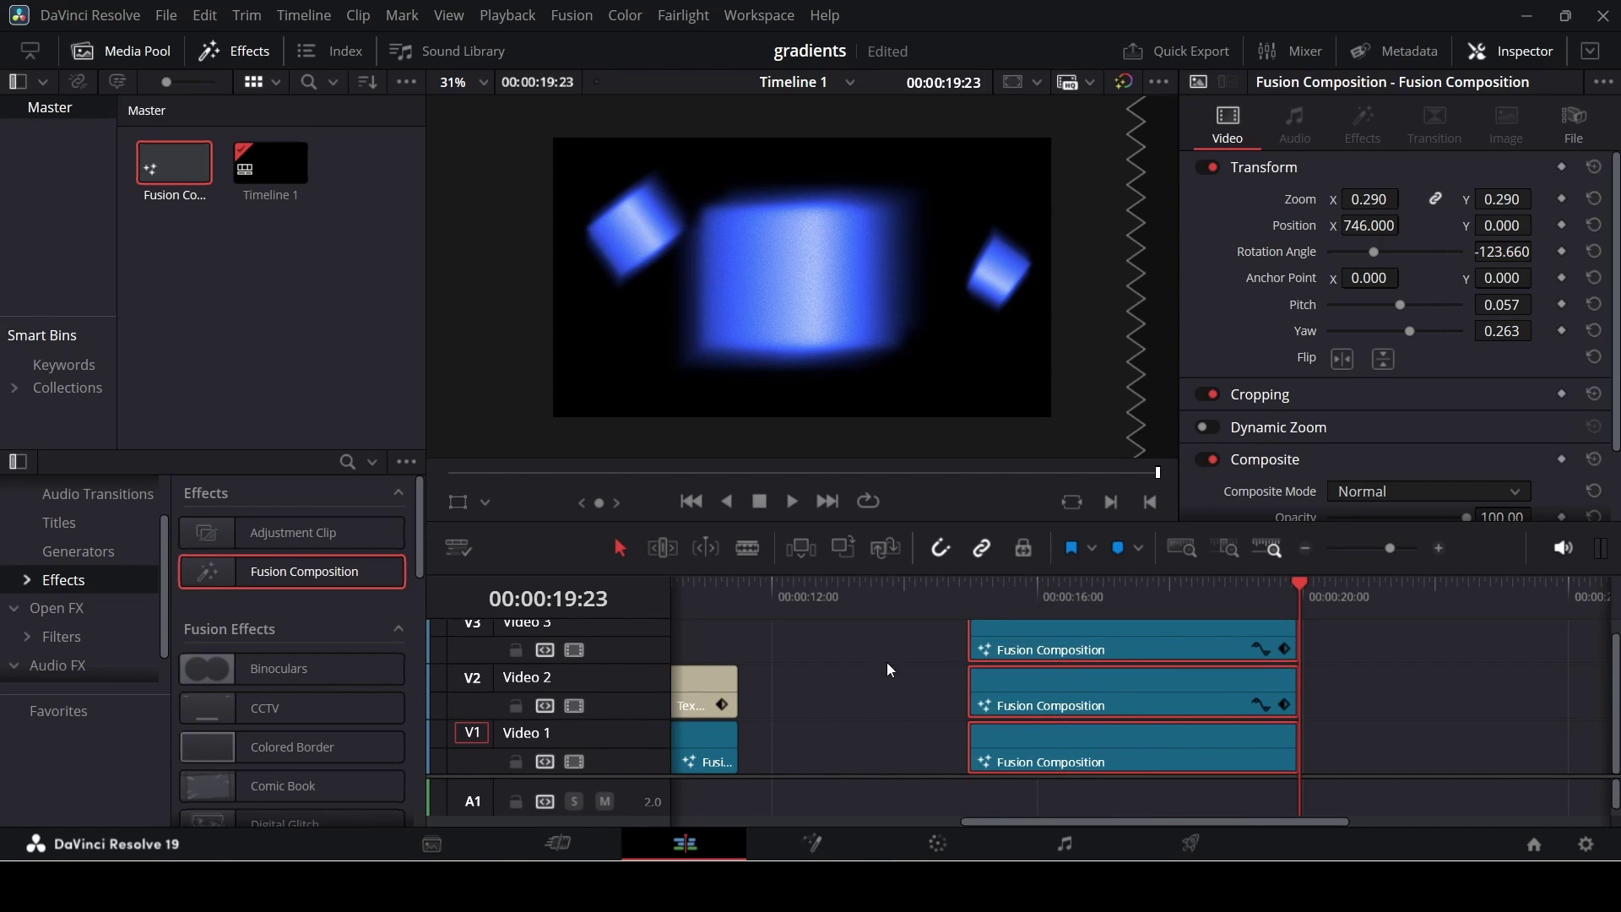
pyautogui.rightClick(1099, 639)
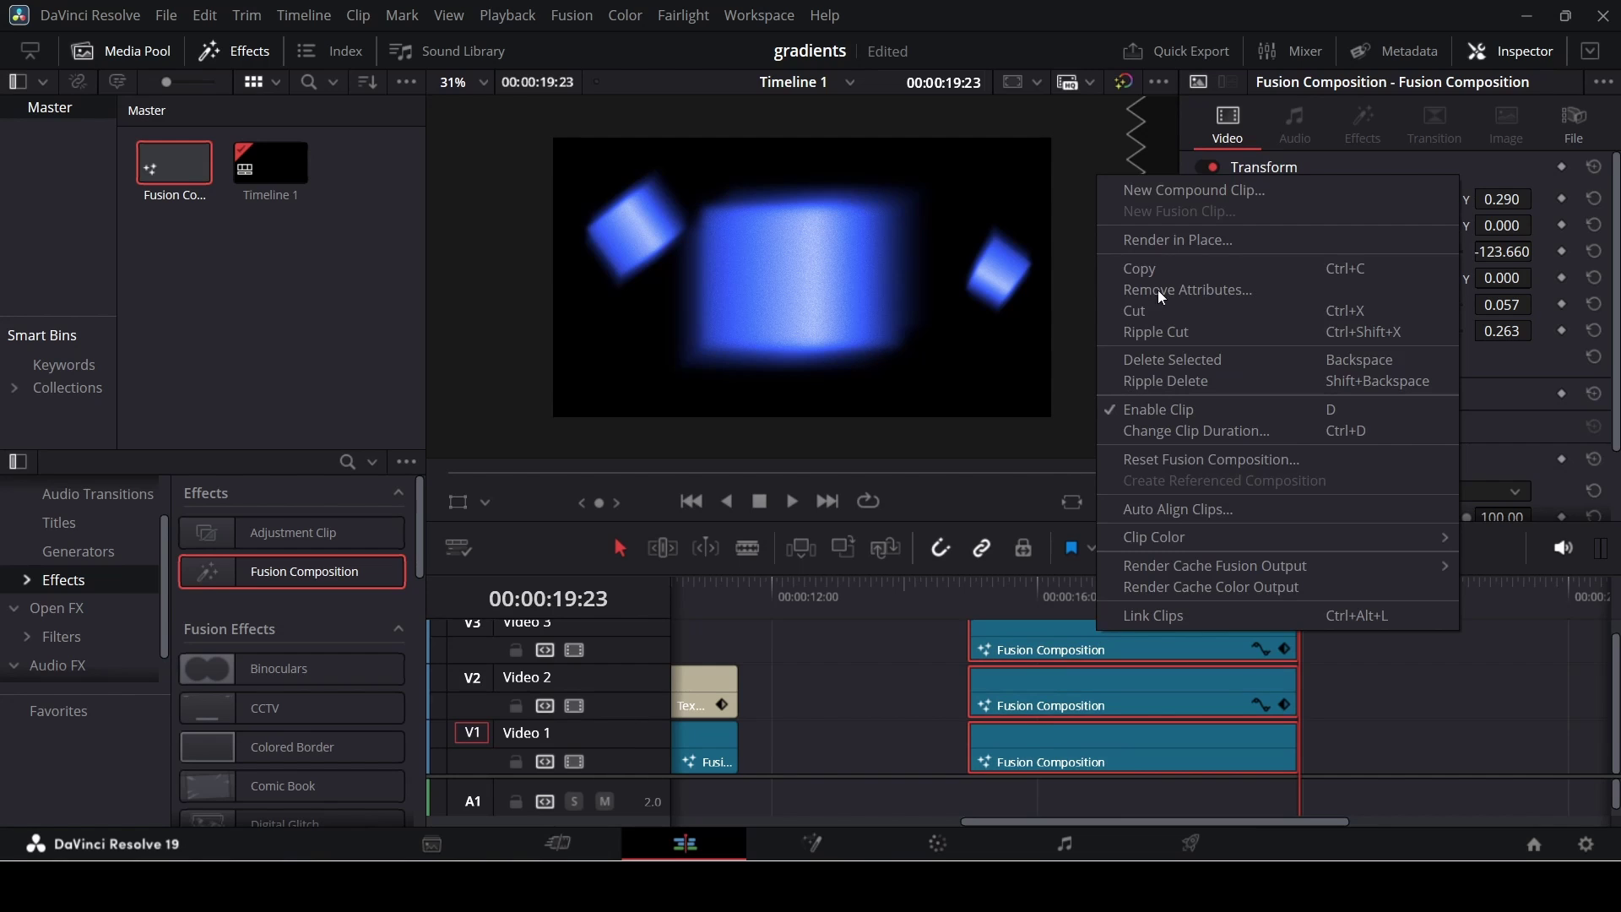
pyautogui.click(1237, 188)
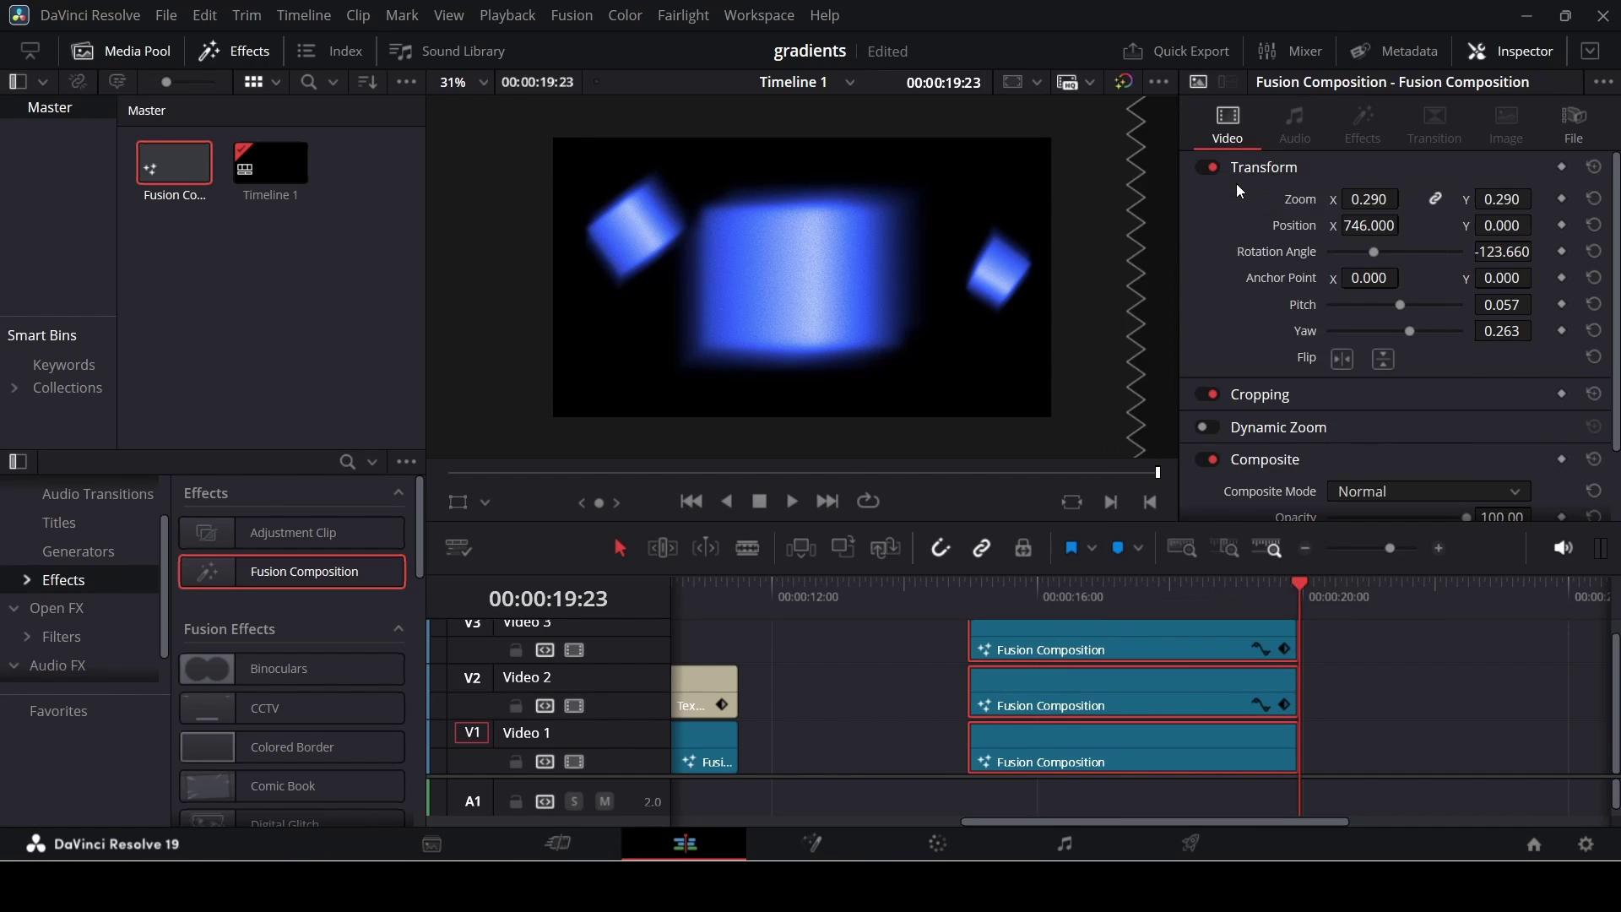
pyautogui.click(956, 502)
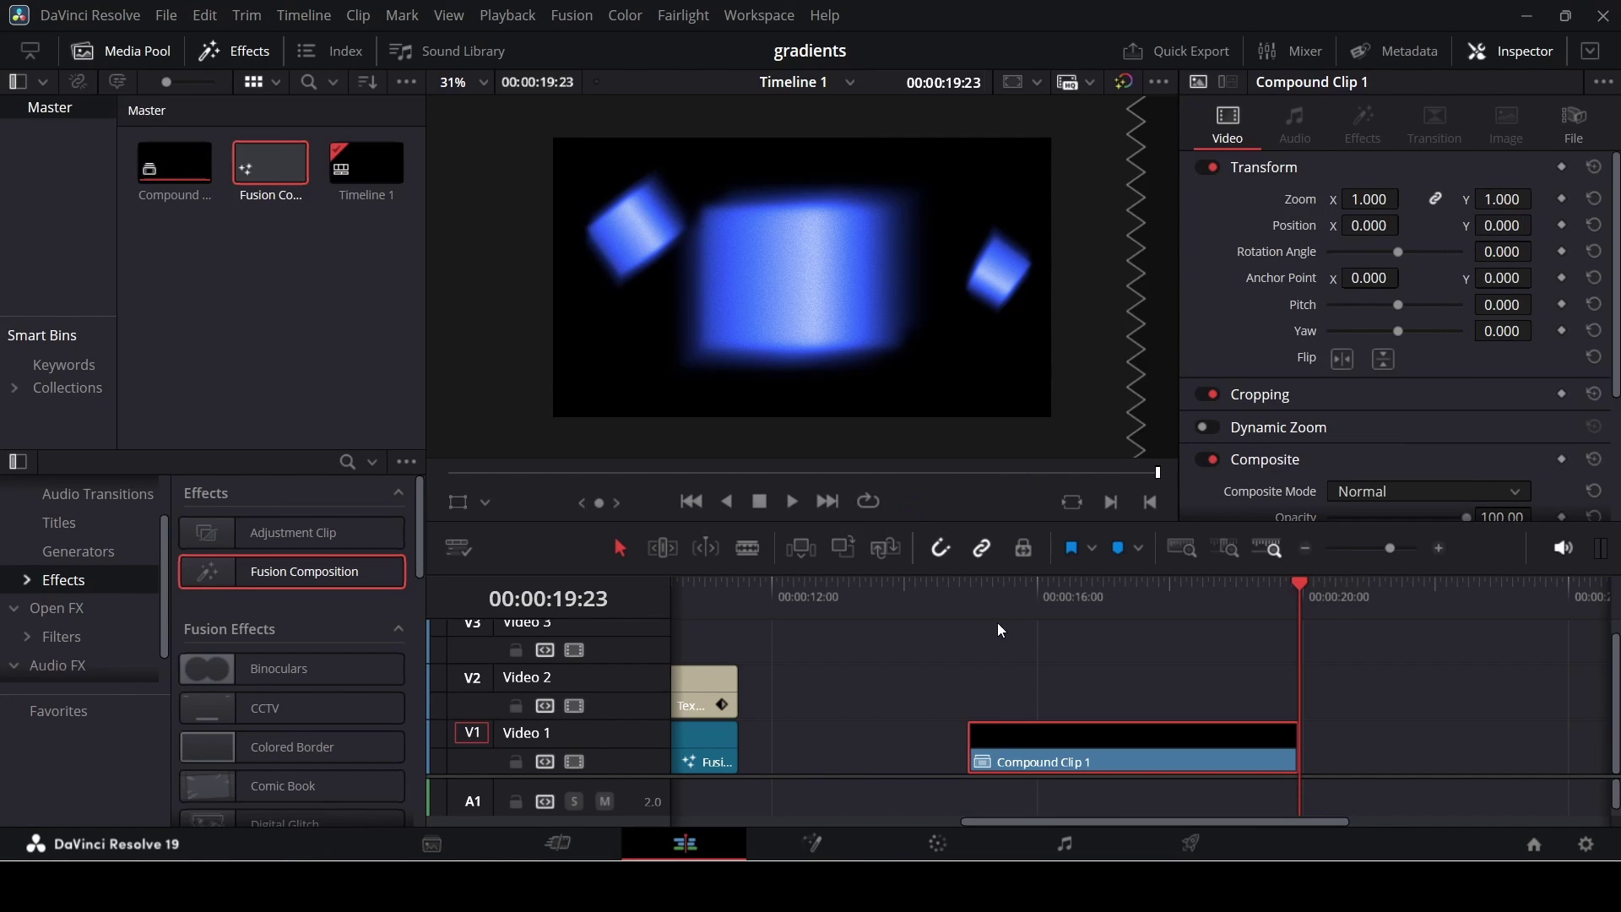
# Move the GRADIENTS title on Video 2 above Compound Clip 1 and preview them together.
pyautogui.moveTo(992, 590); pyautogui.dragTo(1061, 617)
pyautogui.moveTo(676, 692); pyautogui.dragTo(1453, 687)
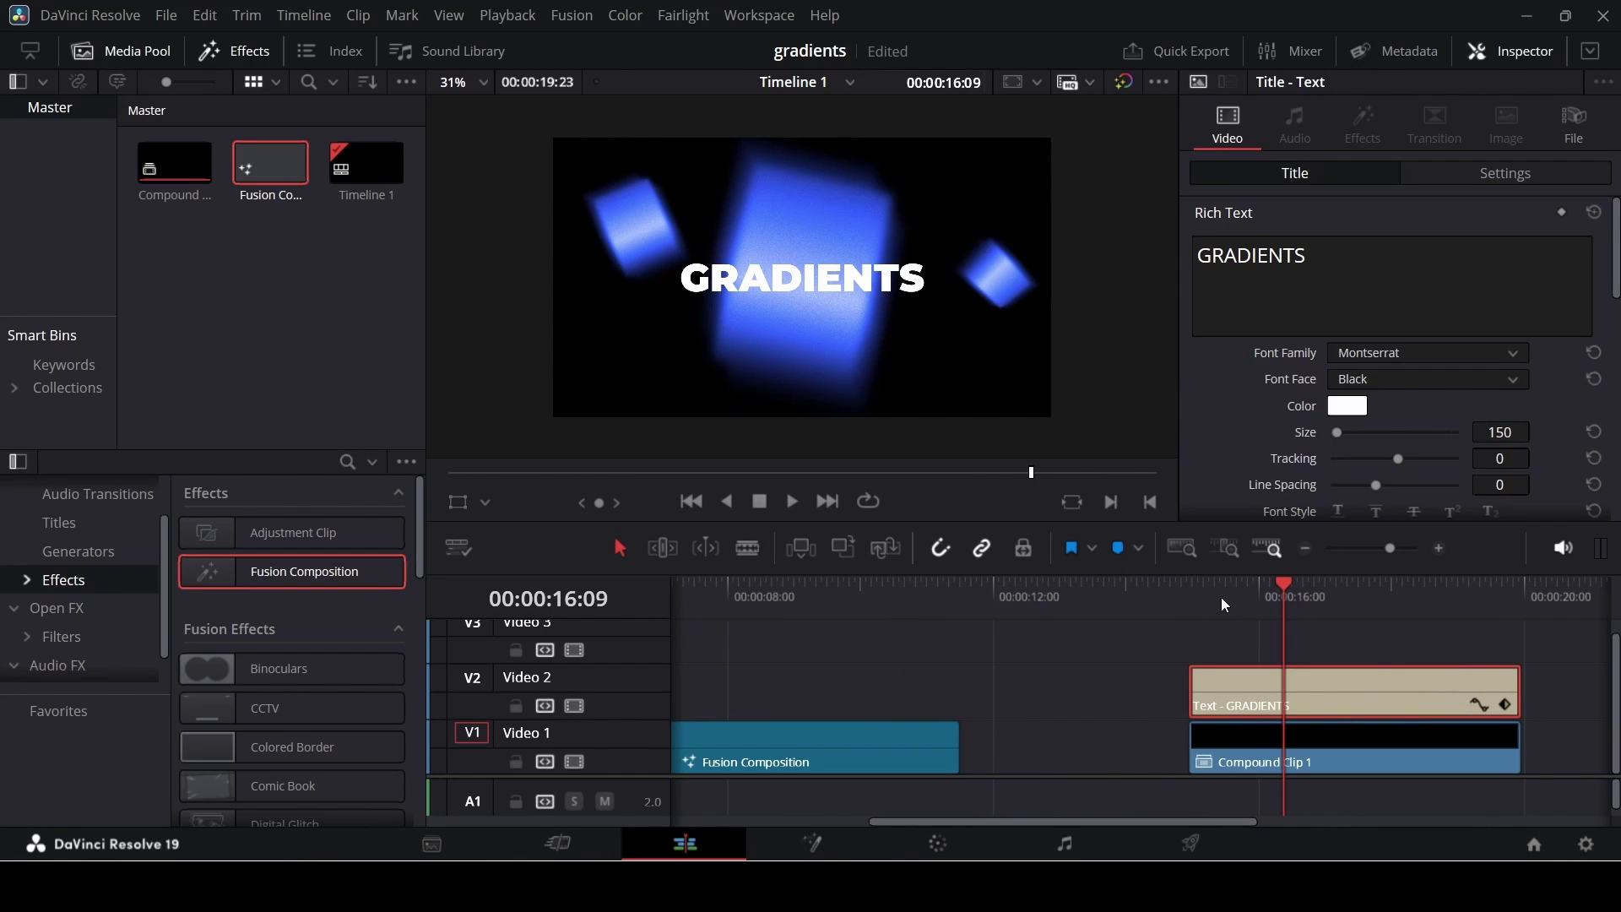
pyautogui.moveTo(1283, 595); pyautogui.dragTo(1328, 606)
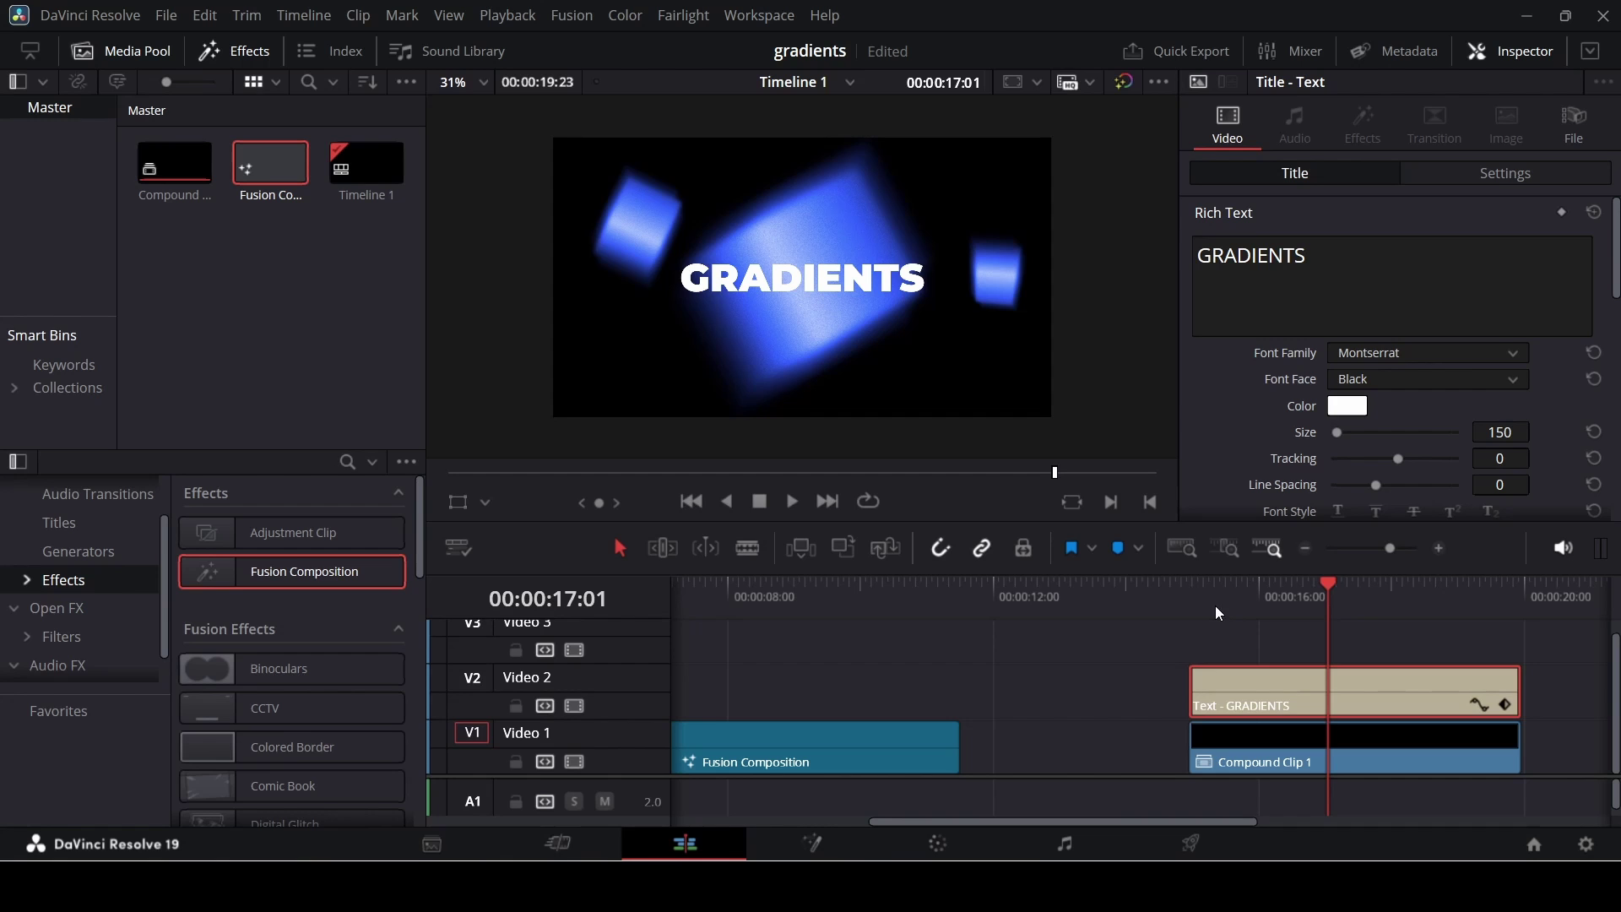
pyautogui.moveTo(1137, 823); pyautogui.dragTo(1235, 840)
pyautogui.moveTo(988, 595); pyautogui.dragTo(1036, 610)
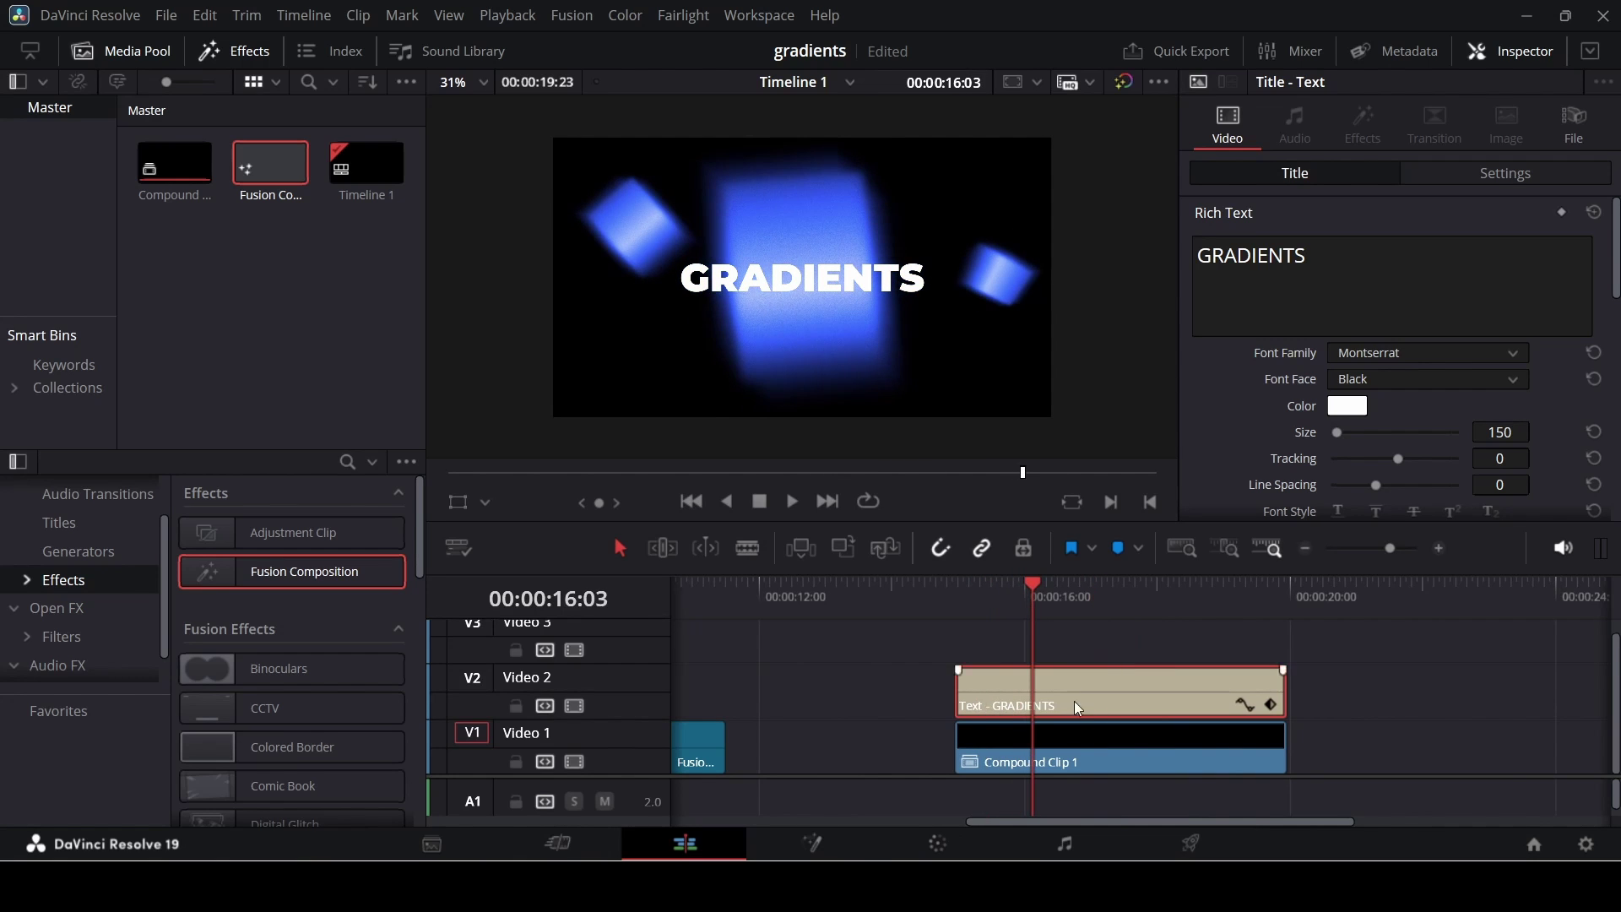
pyautogui.click(1089, 751)
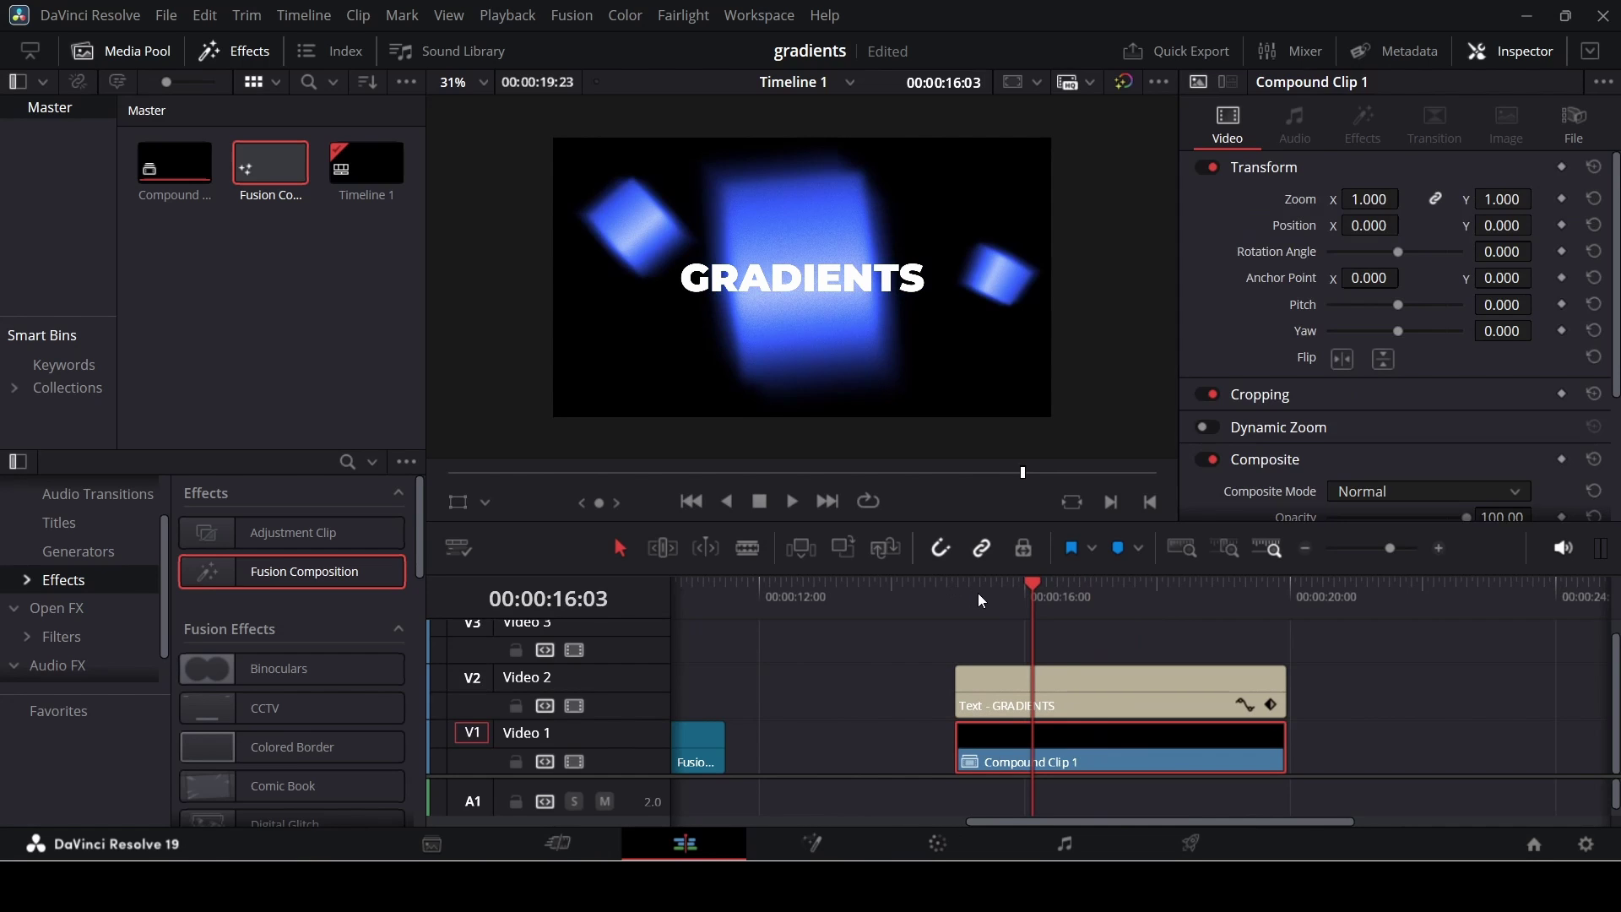
# Move the GRADIENTS title back above the second Fusion composition on Video 2 and play them from their start.
pyautogui.moveTo(1024, 822); pyautogui.dragTo(900, 816)
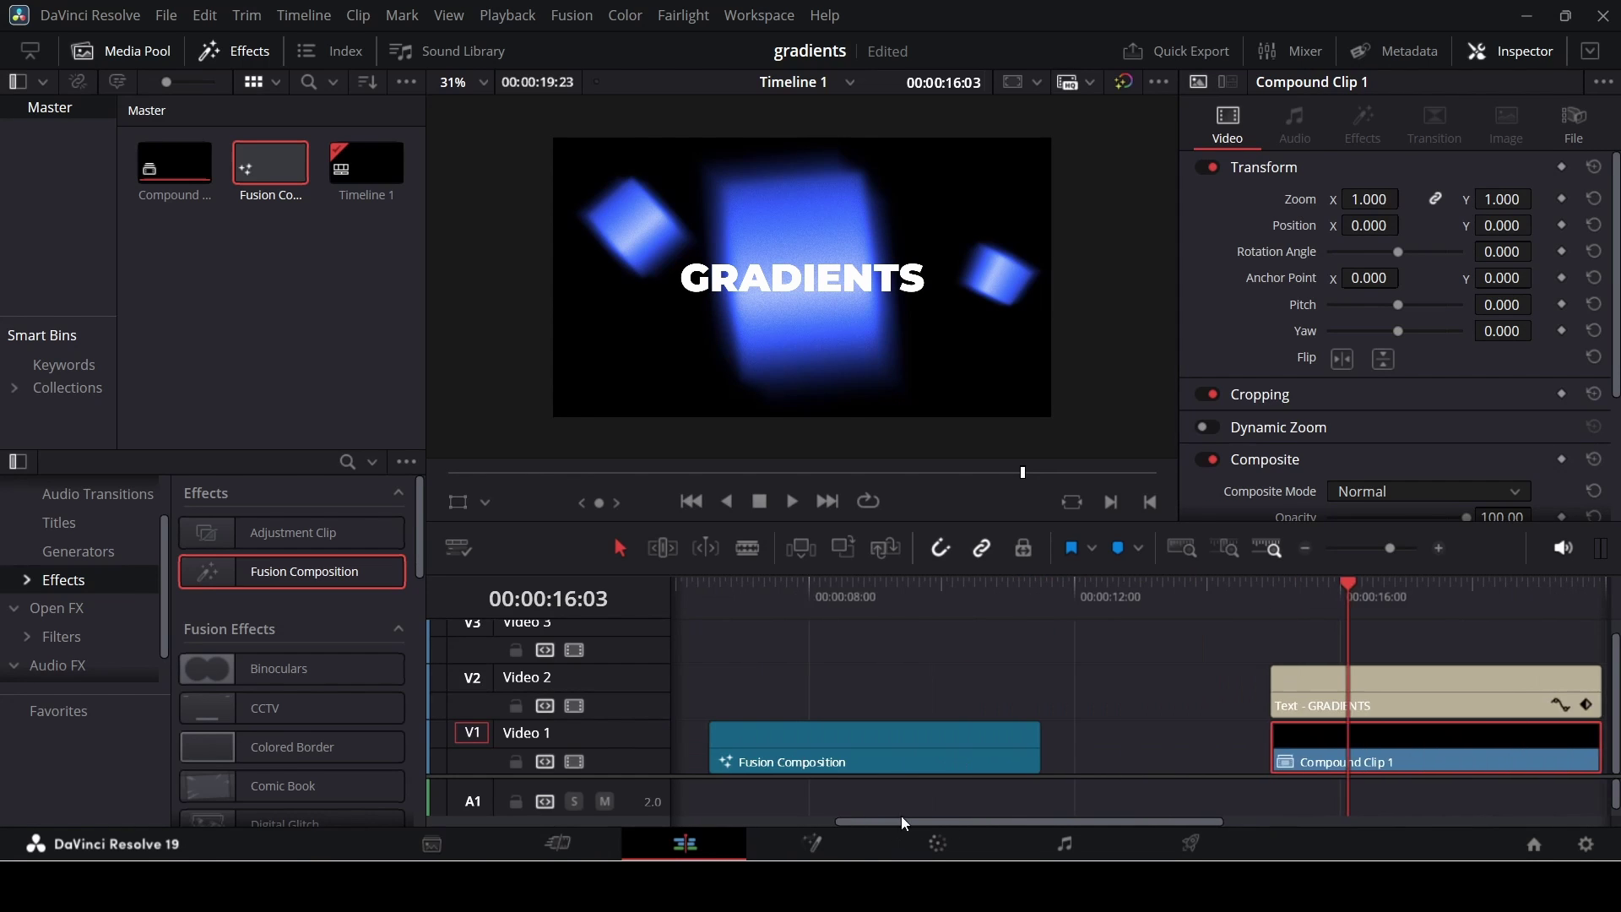
pyautogui.moveTo(1373, 686); pyautogui.dragTo(822, 686)
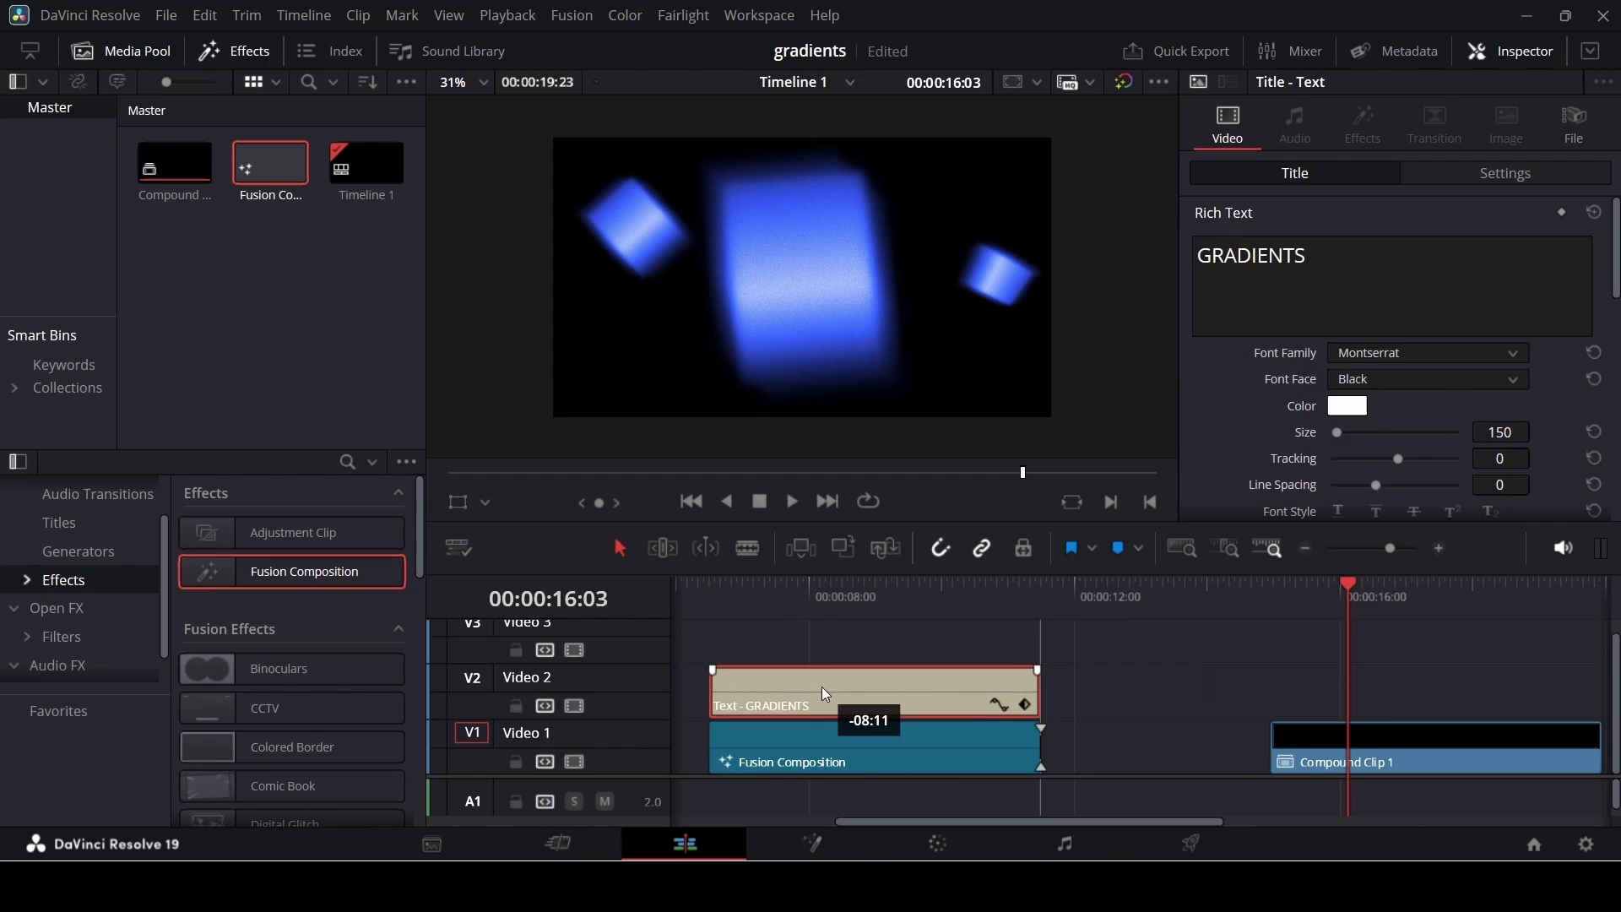
pyautogui.click(728, 594)
pyautogui.press('space')
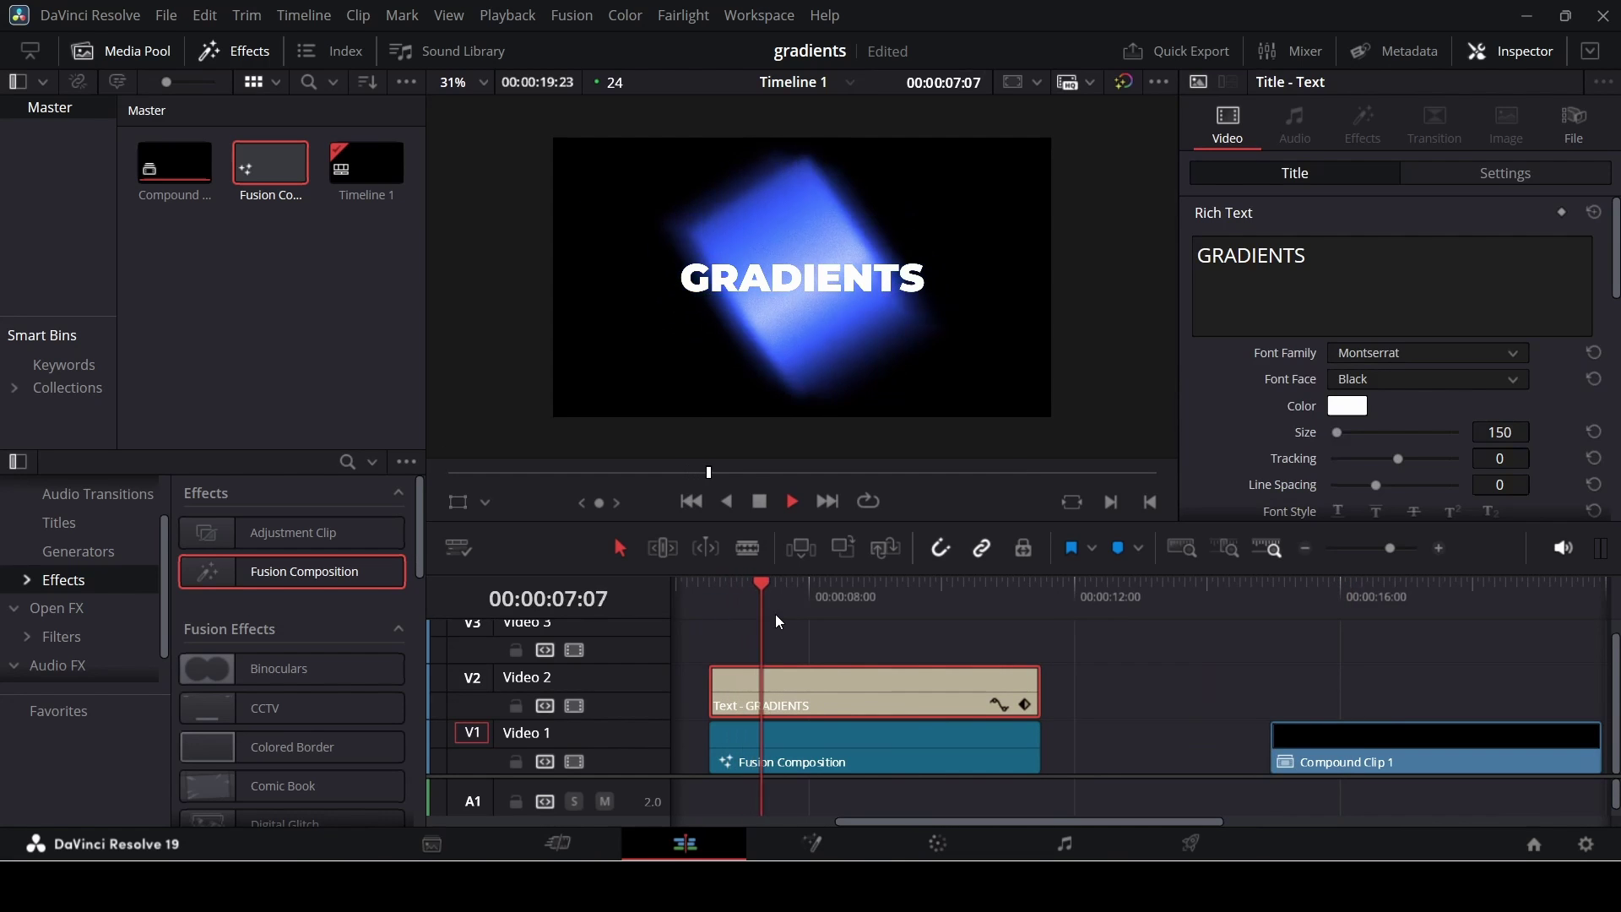